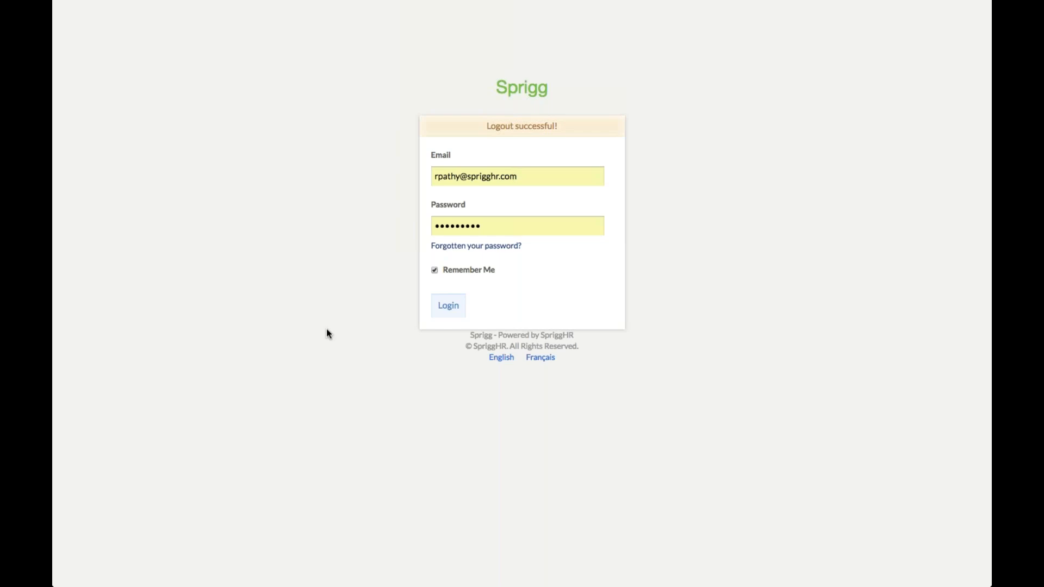
Log in to Sprigg and load the home dashboard with tasks, meetings and objectives
{"action": "left_click", "coordinate": [442, 311]}
{"action": "left_click", "coordinate": [452, 315]}
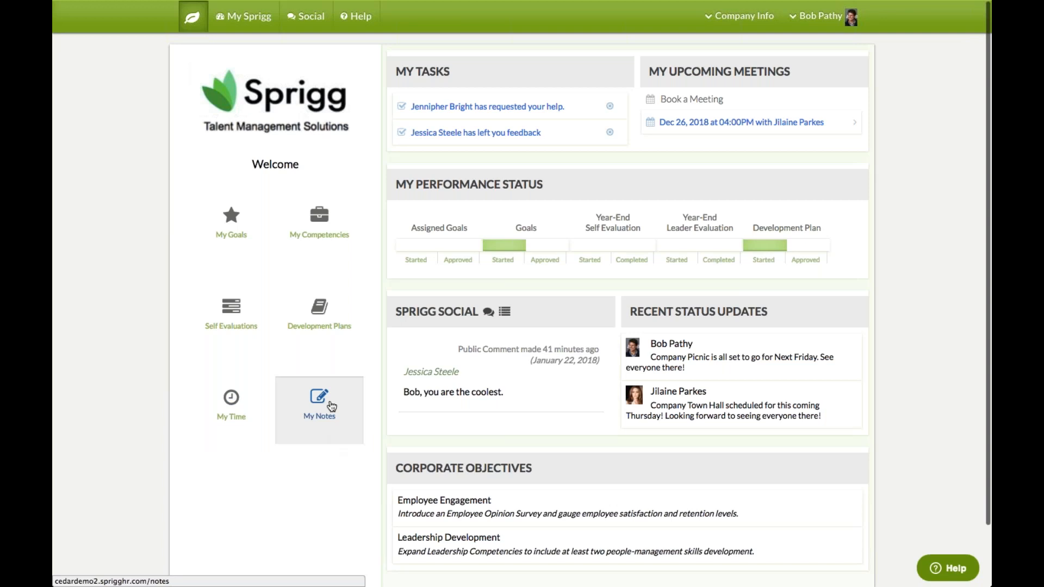
Start a new note in My Notes named TEST
{"action": "left_click", "coordinate": [321, 431]}
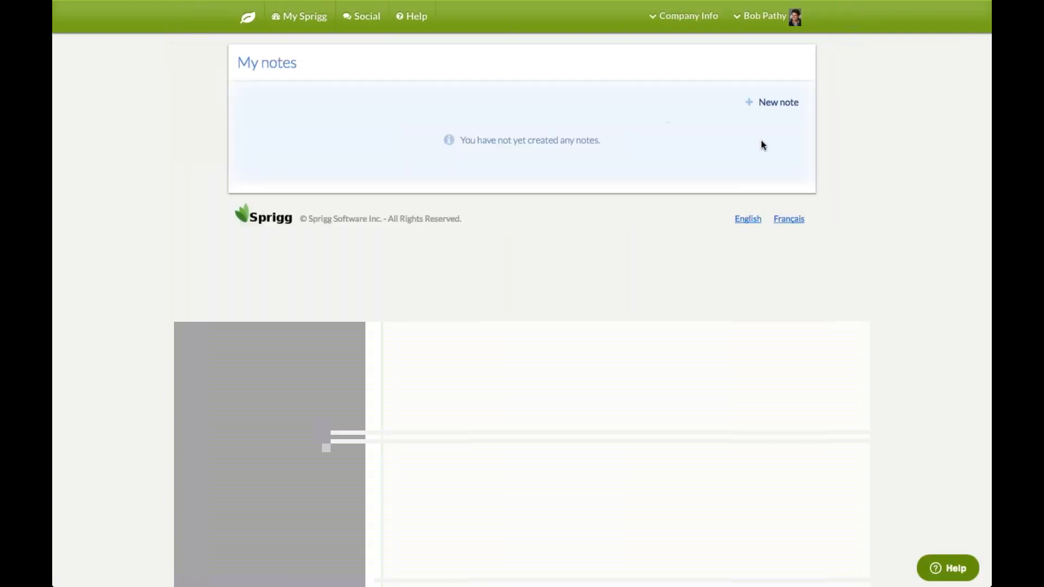
{"action": "left_click", "coordinate": [782, 105]}
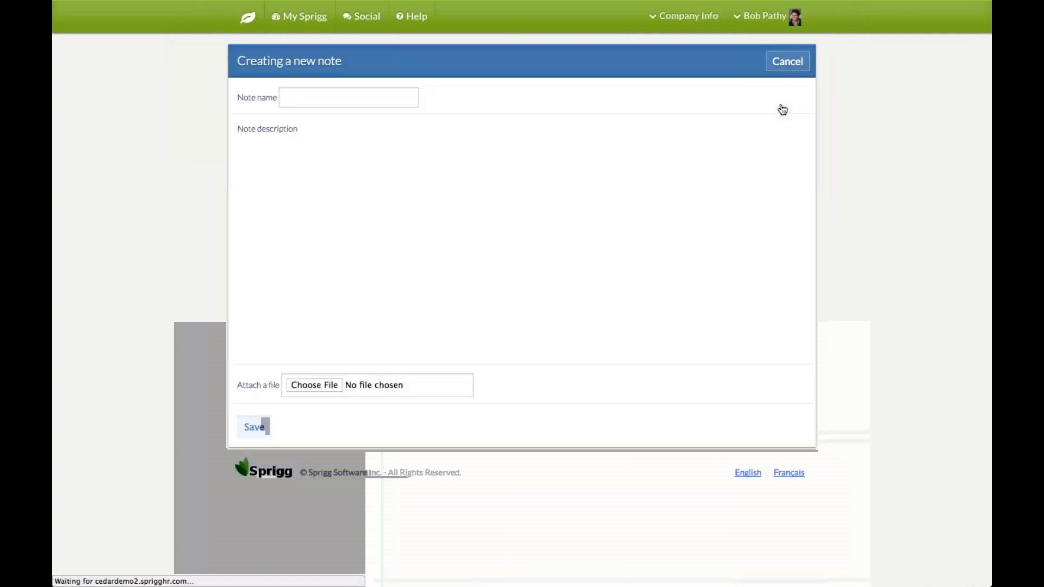
{"action": "left_click", "coordinate": [339, 102]}
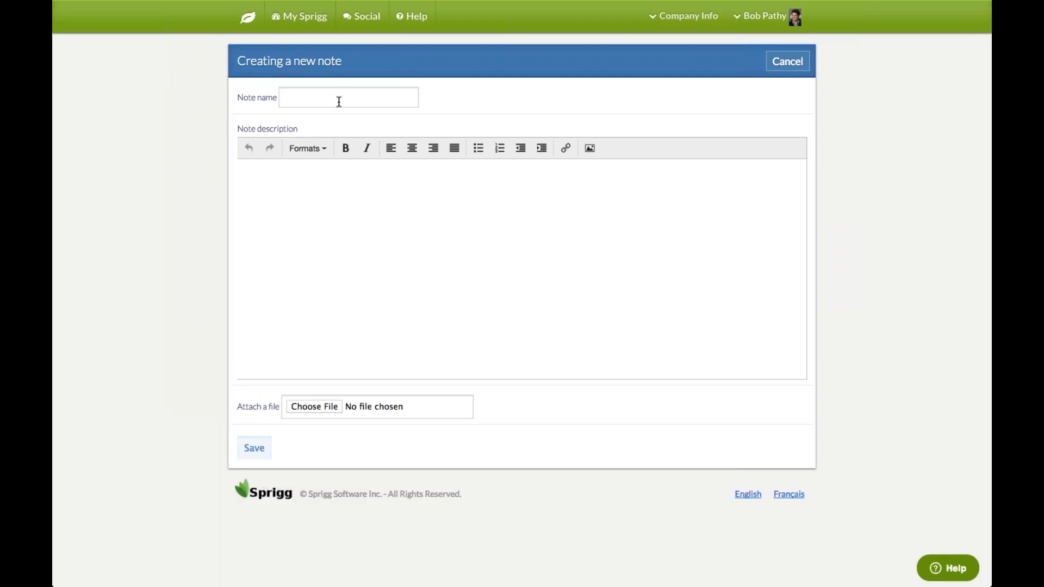
{"action": "type", "text": "TEST"}
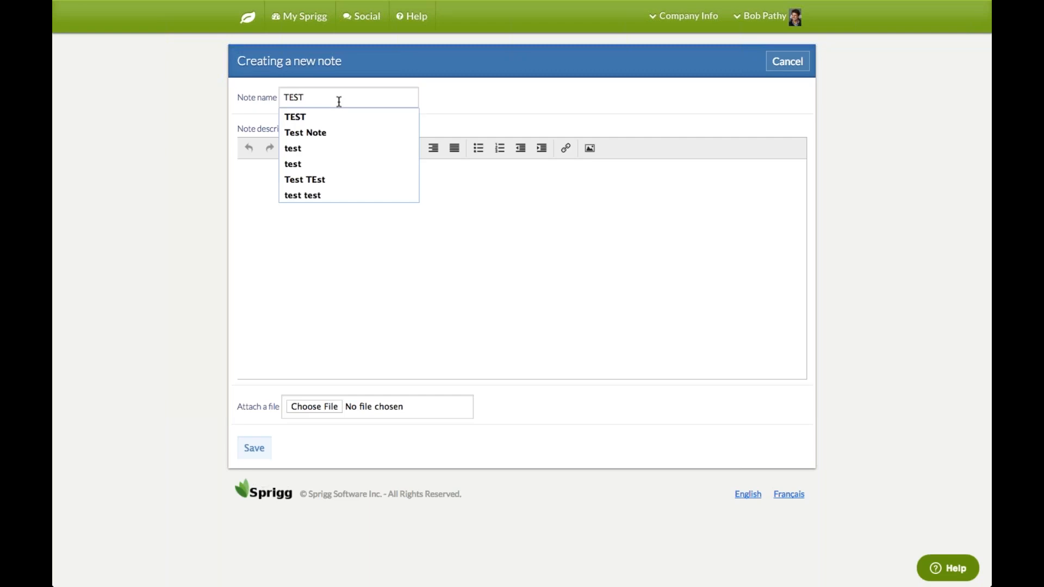
{"action": "key", "text": "Down"}
{"action": "key", "text": "Return"}
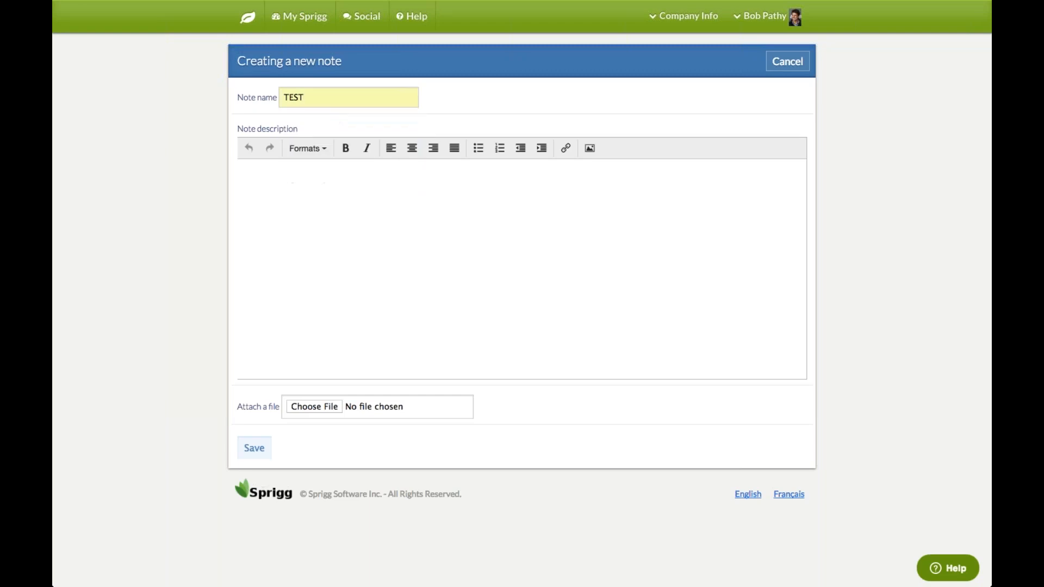
Give the note the description 'test test', save it, and return to the dashboard
{"action": "left_click", "coordinate": [287, 226]}
{"action": "type", "text": "test test"}
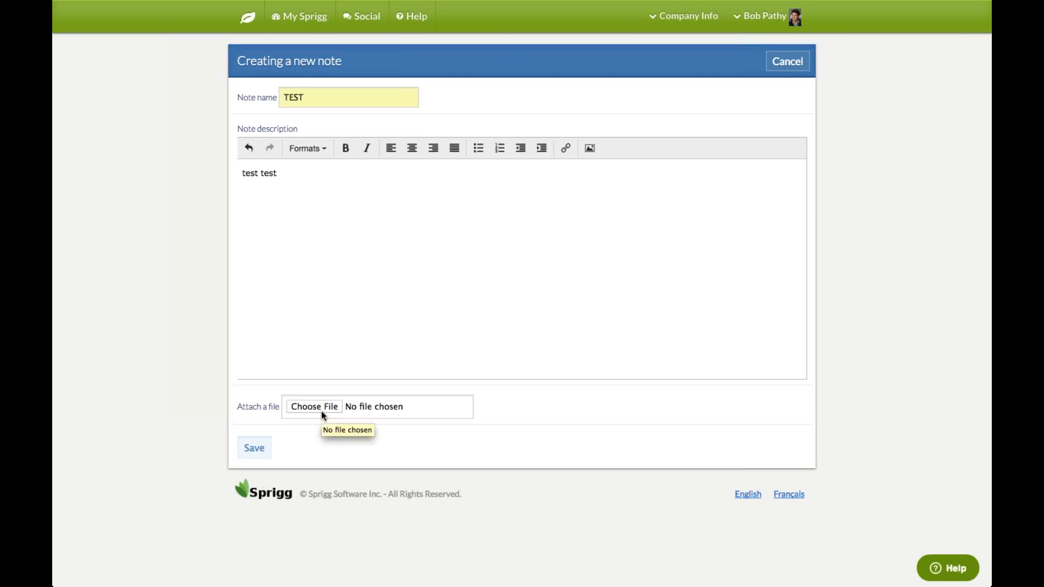
{"action": "left_click", "coordinate": [254, 449]}
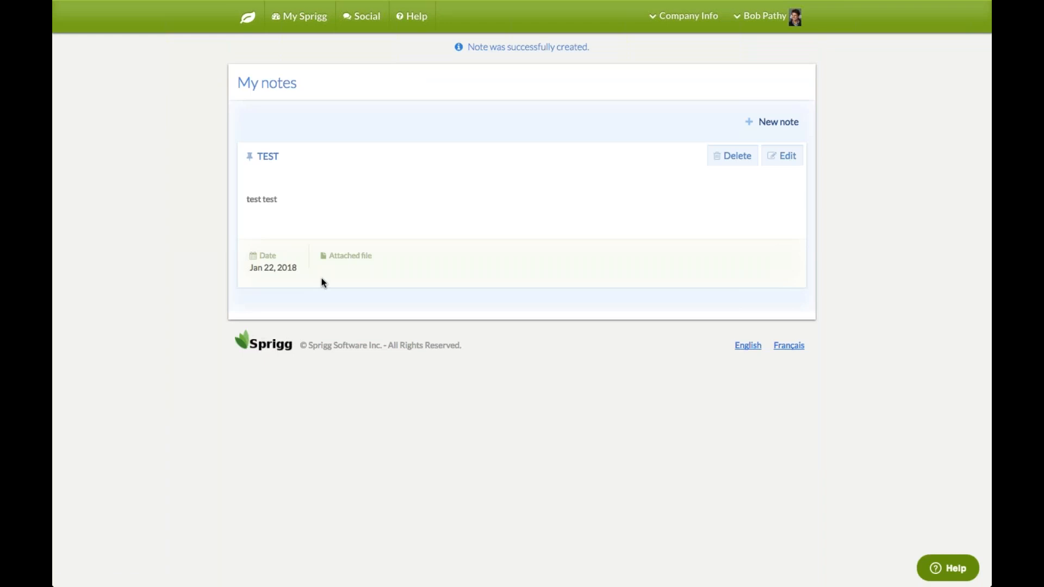
{"action": "left_click", "coordinate": [247, 22]}
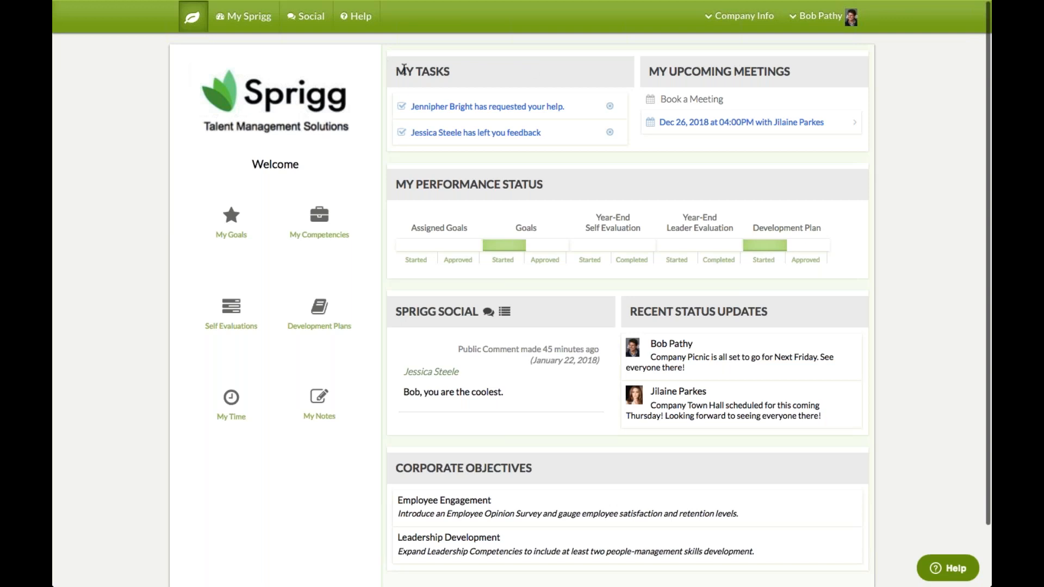
Point out the MY TASKS and MY PERFORMANCE STATUS sections on the dashboard
{"action": "left_click_drag", "start_coordinate": [387, 60], "coordinate": [451, 74]}
{"action": "left_click", "coordinate": [476, 71]}
{"action": "left_click_drag", "start_coordinate": [418, 161], "coordinate": [543, 180]}
{"action": "left_click", "coordinate": [554, 177]}
Share a 'Town Hall upcoming' status update and view it in Latest Updates
{"action": "left_click", "coordinate": [310, 22]}
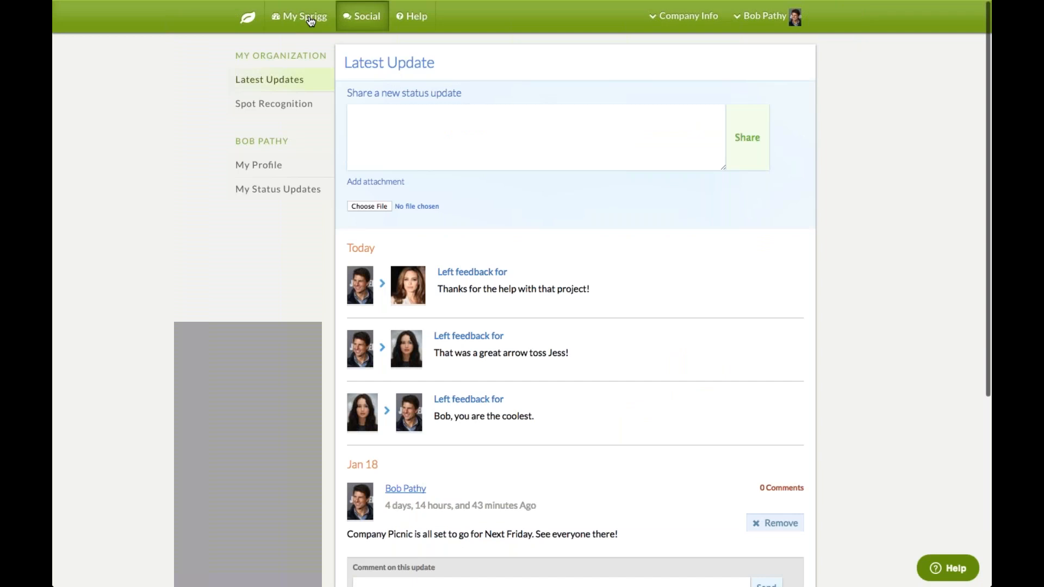
{"action": "left_click", "coordinate": [351, 113]}
{"action": "type", "text": "Town Hall upcoming"}
{"action": "left_click", "coordinate": [747, 137]}
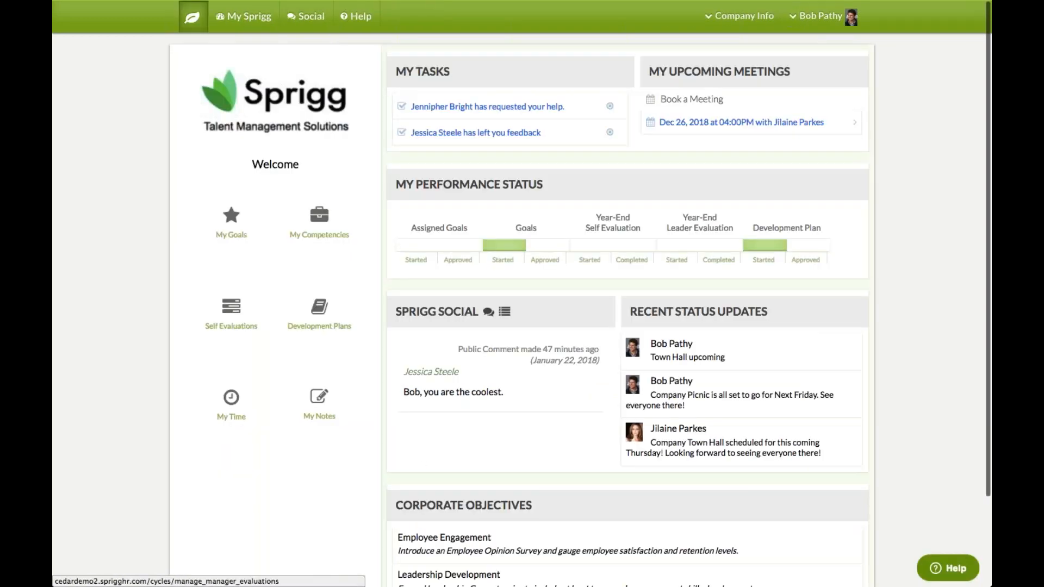
{"action": "triple_click", "coordinate": [656, 358]}
{"action": "left_click", "coordinate": [656, 357]}
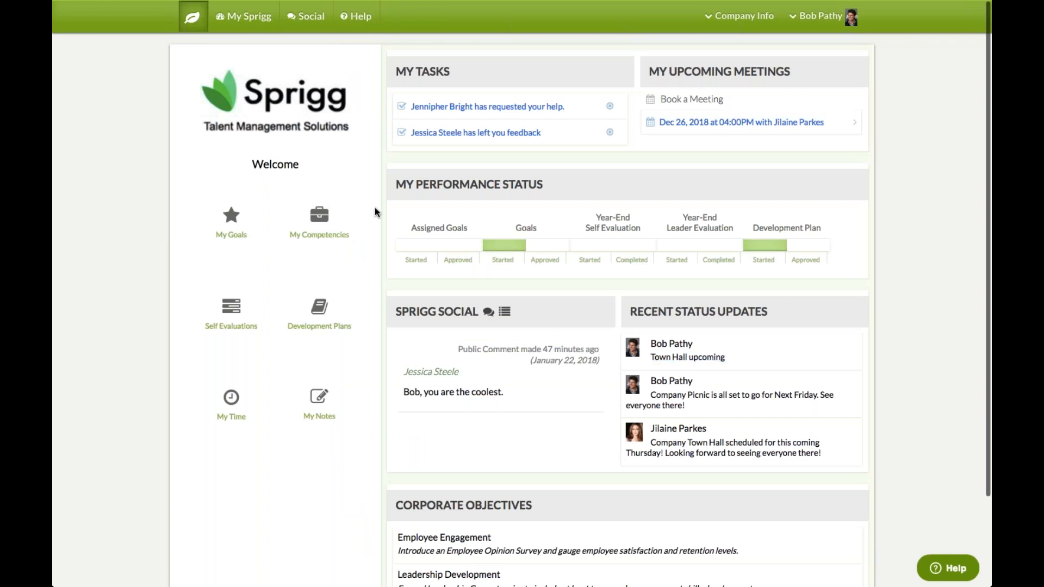
{"action": "left_click", "coordinate": [310, 16]}
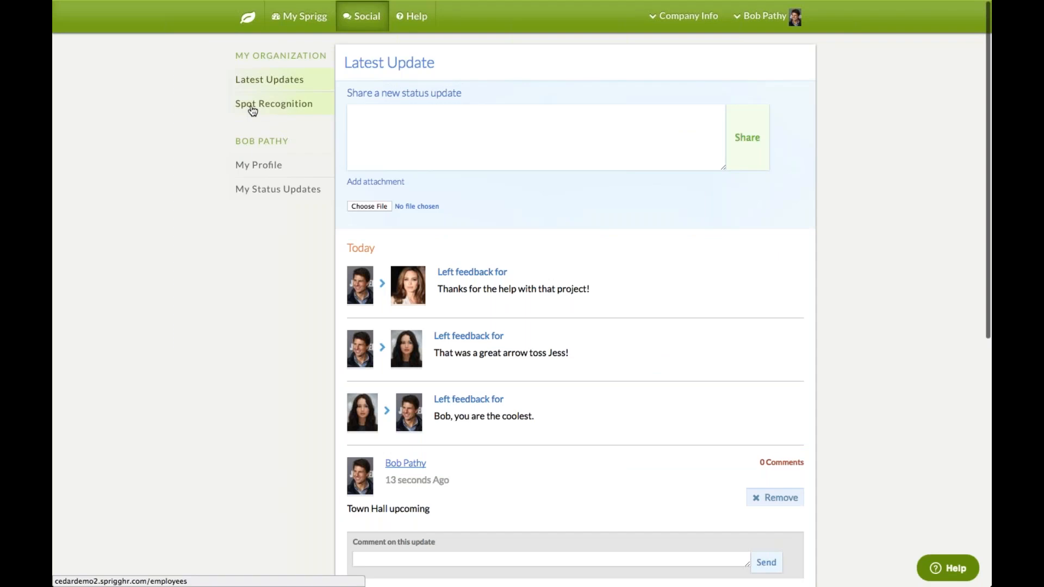
Open the Sales director's profile from the directory and review her Skills, Languages and Projects
{"action": "left_click", "coordinate": [252, 109]}
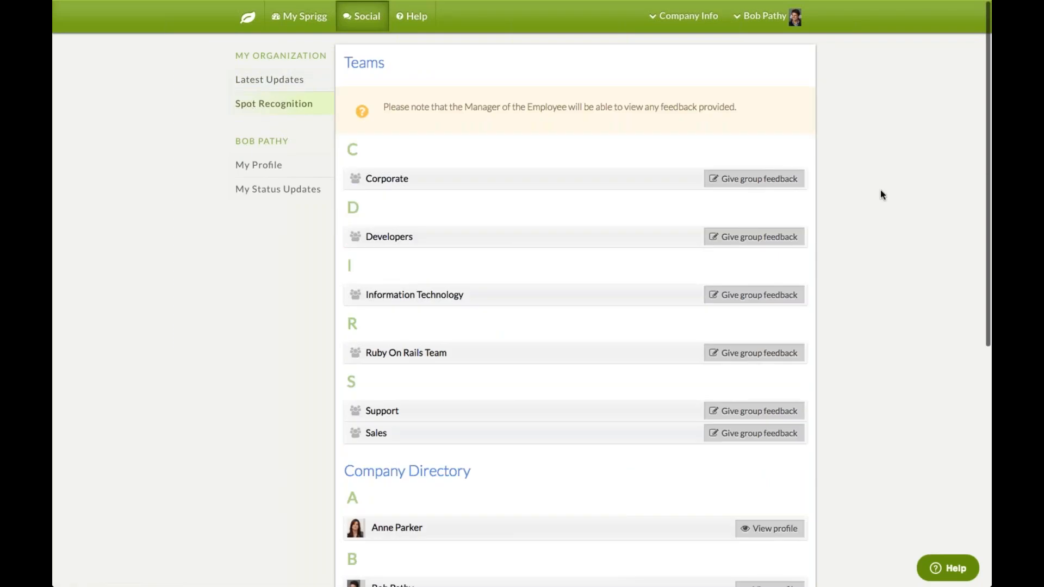
{"action": "scroll", "coordinate": [880, 190], "scroll_direction": "down", "scroll_amount": 1}
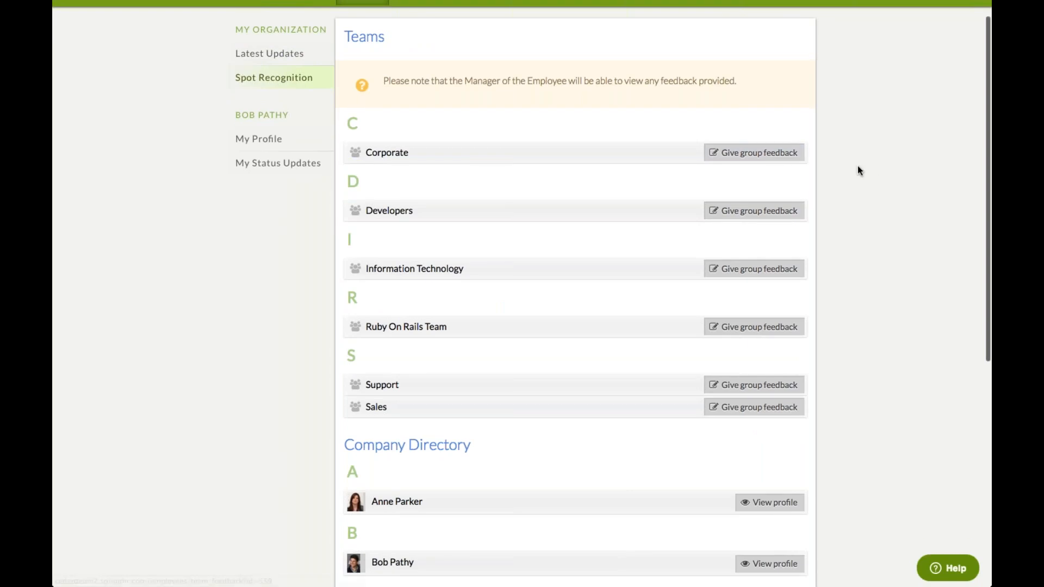
{"action": "scroll", "coordinate": [858, 168], "scroll_direction": "down", "scroll_amount": 2}
{"action": "scroll", "coordinate": [857, 169], "scroll_direction": "down", "scroll_amount": 9}
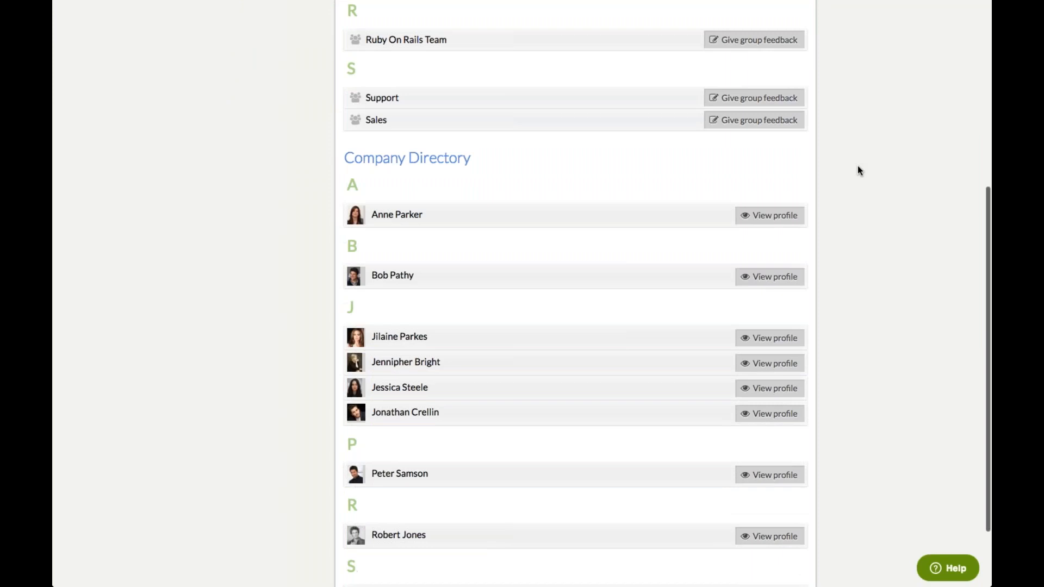
{"action": "left_click", "coordinate": [781, 341]}
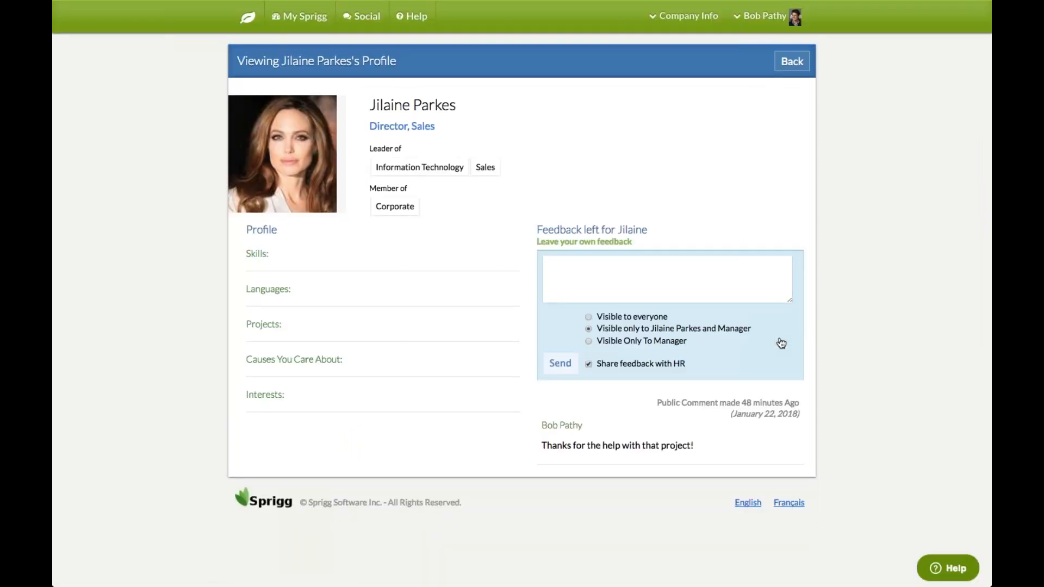
{"action": "left_click_drag", "start_coordinate": [245, 253], "coordinate": [269, 254]}
{"action": "left_click_drag", "start_coordinate": [246, 288], "coordinate": [291, 289]}
{"action": "left_click_drag", "start_coordinate": [246, 324], "coordinate": [281, 324]}
{"action": "left_click", "coordinate": [246, 360]}
Send 'great presentation' feedback visible only to her and her manager
{"action": "type", "text": "great presentation"}
{"action": "left_click", "coordinate": [588, 318]}
{"action": "left_click", "coordinate": [589, 329]}
{"action": "left_click", "coordinate": [560, 364]}
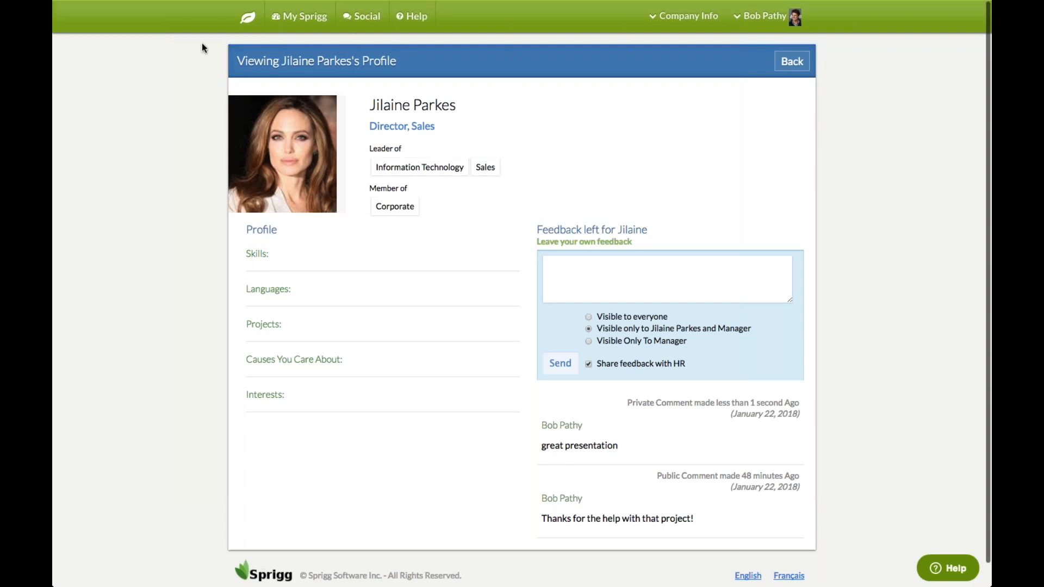
Back on the dashboard, point out Corporate Objectives, then go to the Help center
{"action": "left_click", "coordinate": [251, 19]}
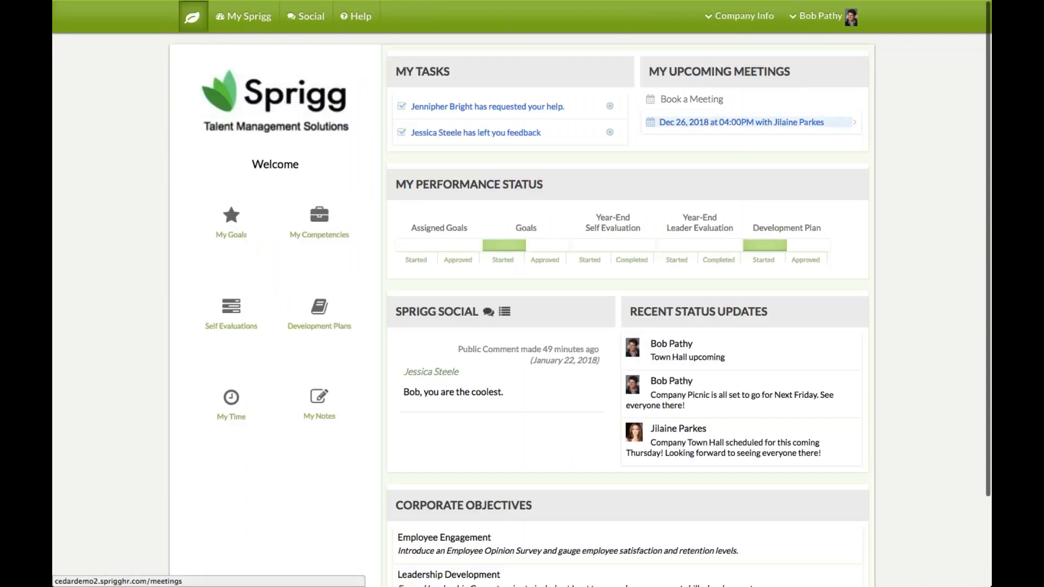
{"action": "scroll", "coordinate": [891, 337], "scroll_direction": "down", "scroll_amount": 3}
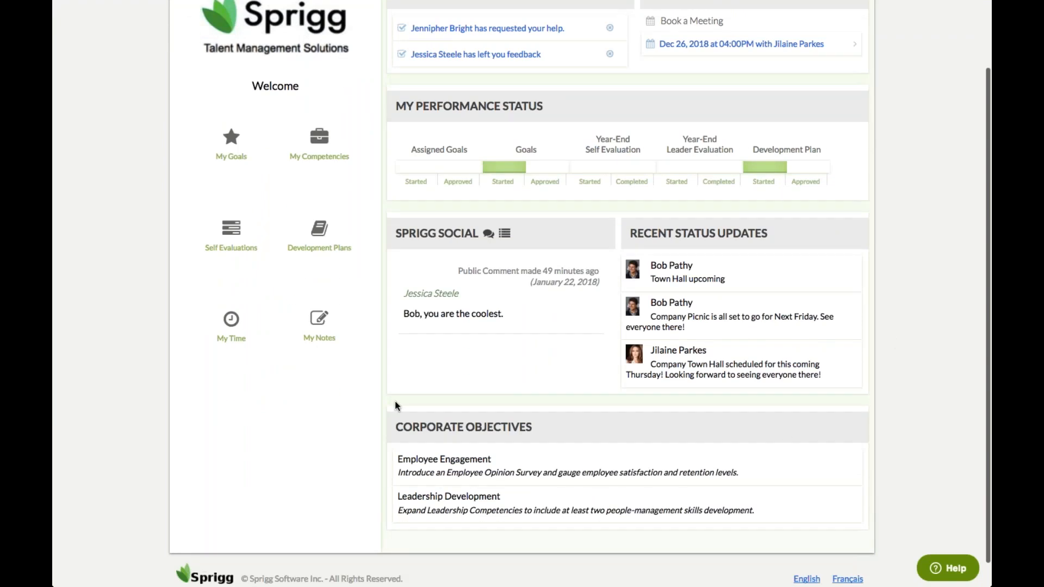
{"action": "left_click_drag", "start_coordinate": [395, 427], "coordinate": [532, 427]}
{"action": "left_click", "coordinate": [486, 429]}
{"action": "scroll", "coordinate": [935, 366], "scroll_direction": "up", "scroll_amount": 3}
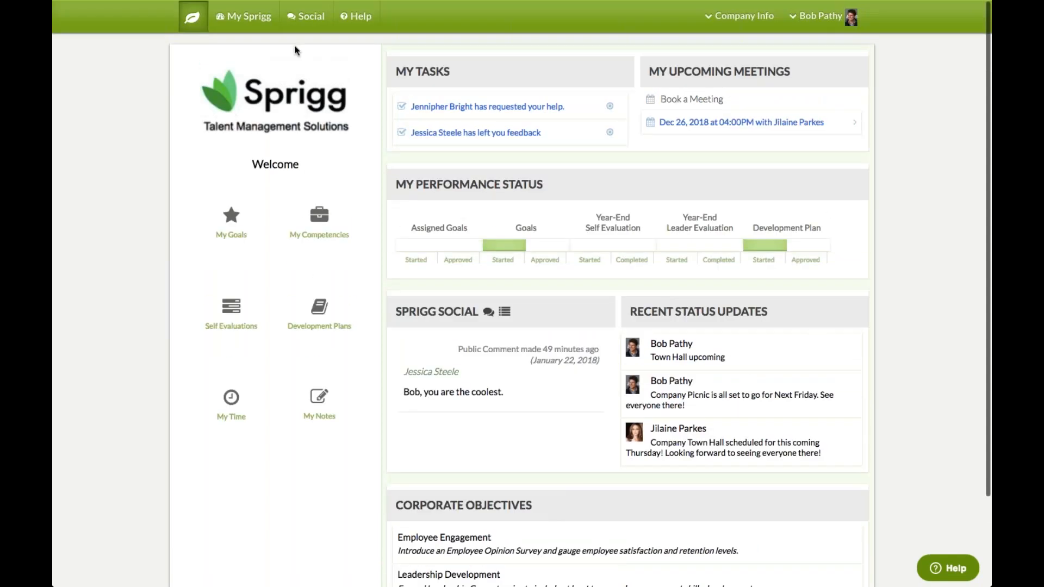
{"action": "left_click", "coordinate": [360, 18]}
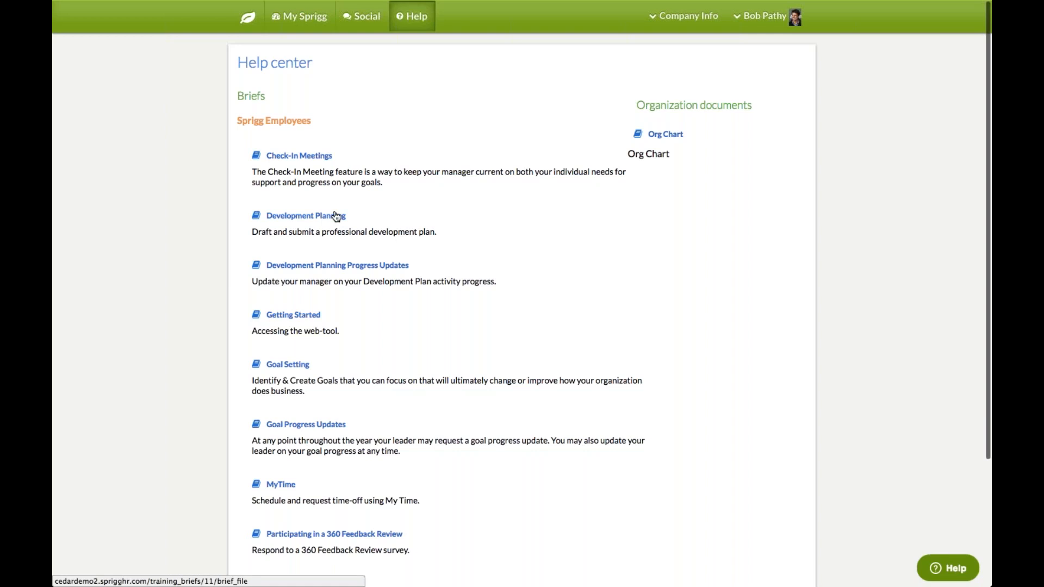
Open the Development Planning brief, open and close the Contact us form, then return home
{"action": "left_click", "coordinate": [332, 266]}
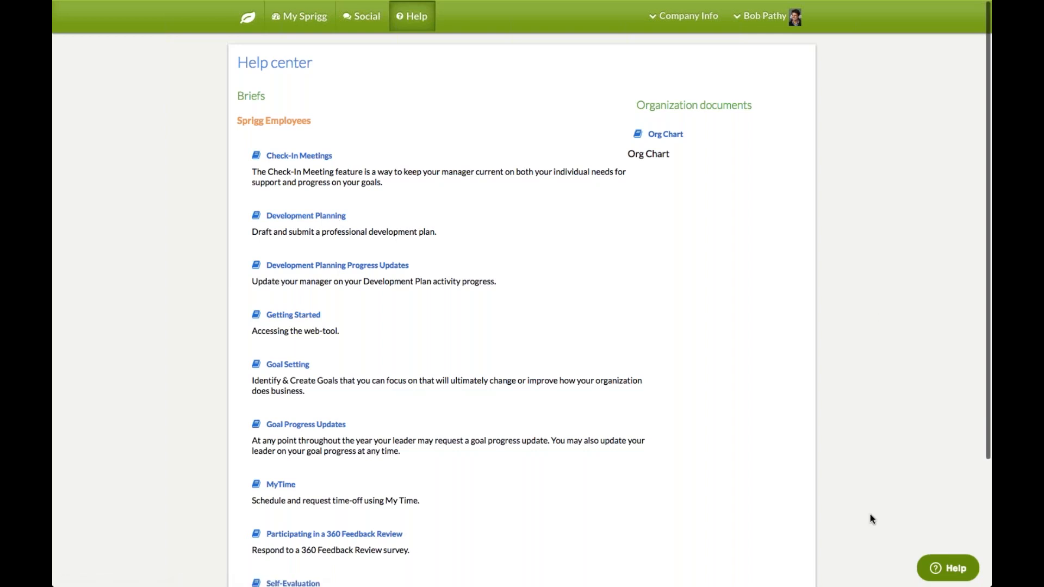
{"action": "left_click", "coordinate": [947, 568]}
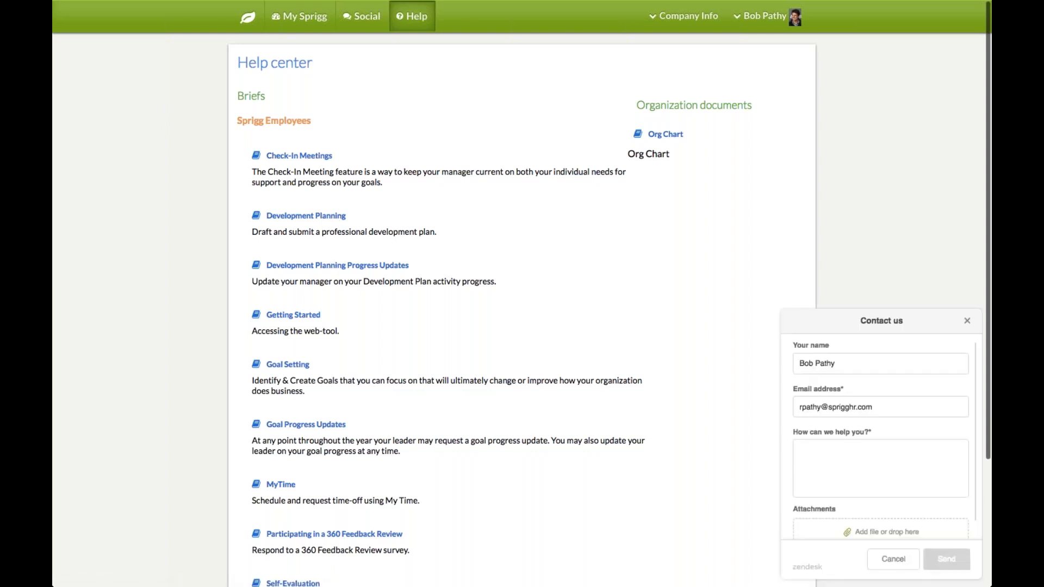
{"action": "left_click", "coordinate": [881, 468]}
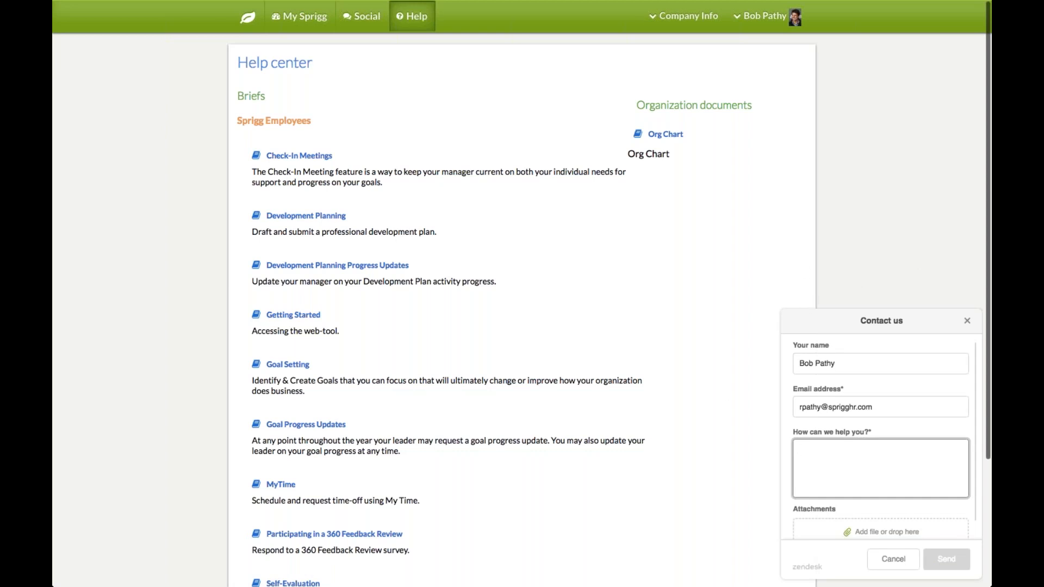
{"action": "left_click", "coordinate": [966, 322]}
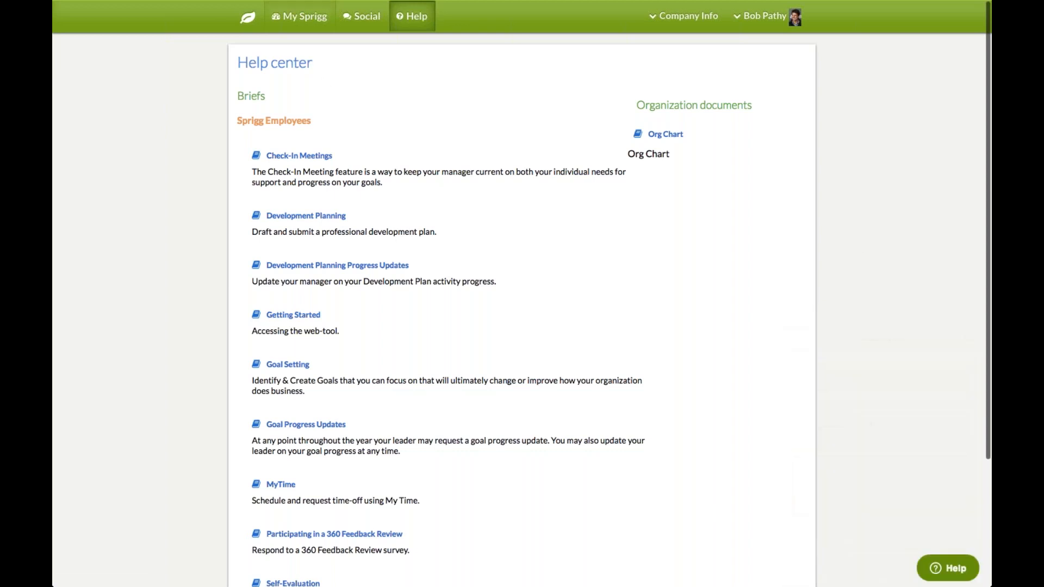
{"action": "left_click", "coordinate": [249, 20]}
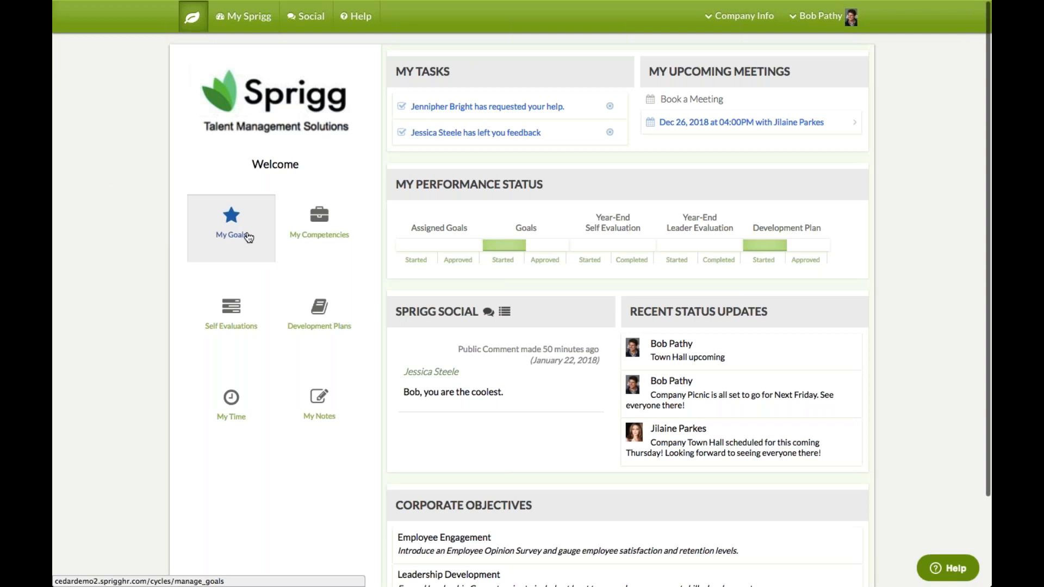
Go to My Goals and start adding a new goal
{"action": "left_click", "coordinate": [231, 228]}
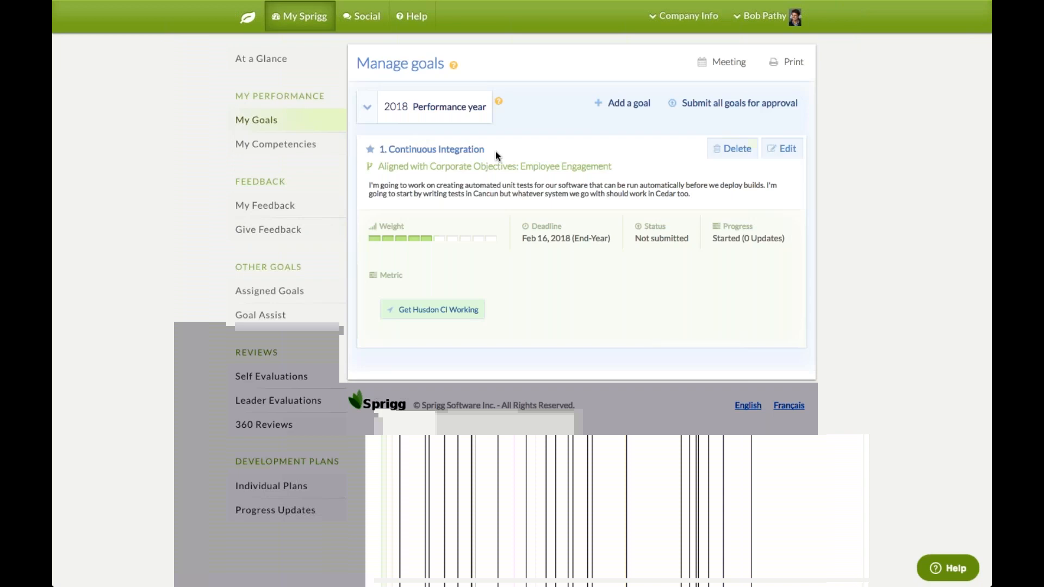
{"action": "left_click", "coordinate": [635, 111]}
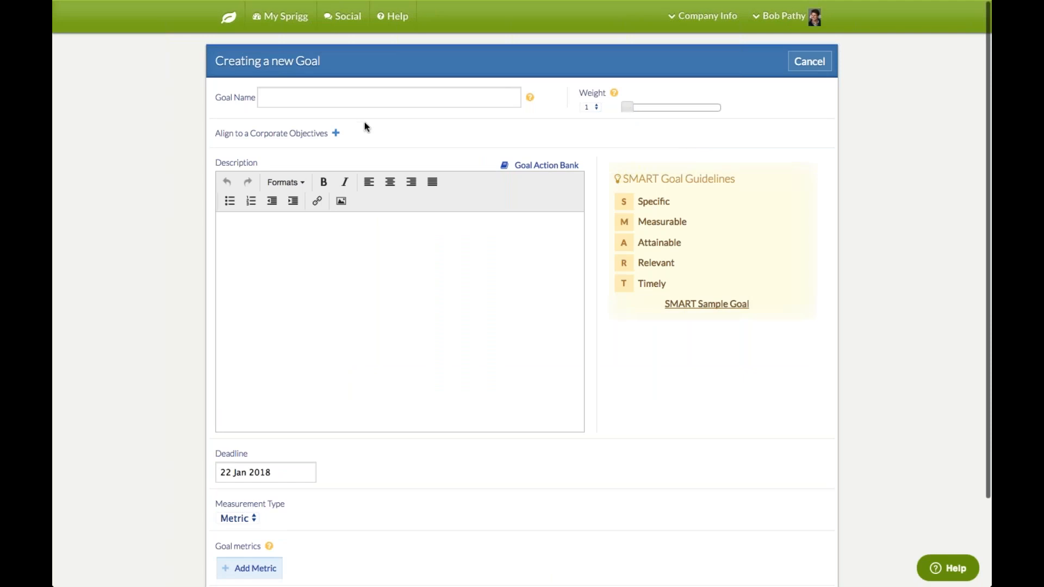
Name the new goal 'goal number two' and set its weight to 8
{"action": "key", "text": "Tab"}
{"action": "type", "text": "goal number two"}
{"action": "left_click_drag", "start_coordinate": [628, 107], "coordinate": [670, 110]}
{"action": "left_click", "coordinate": [590, 106]}
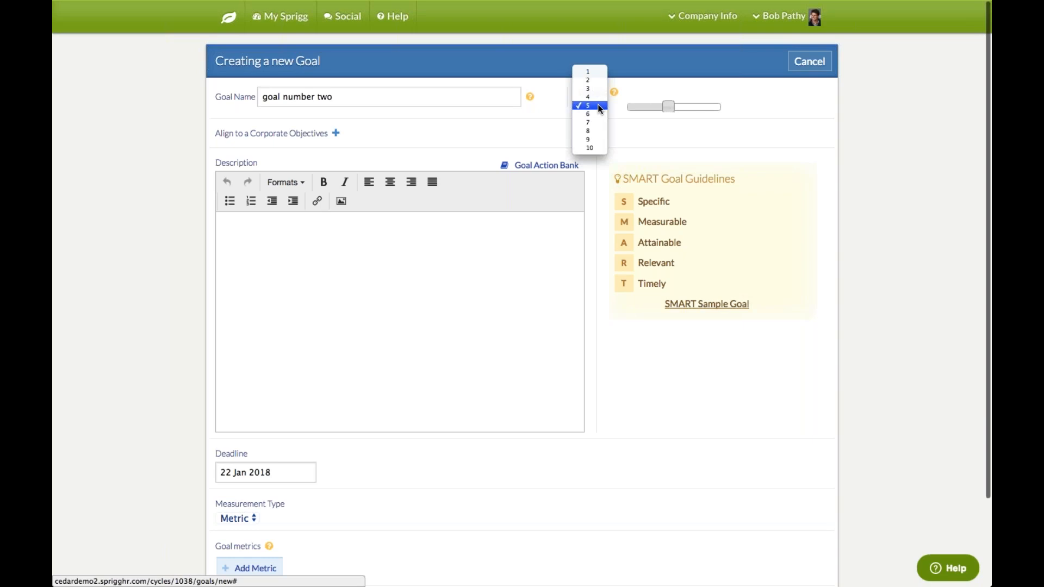
{"action": "left_click", "coordinate": [595, 132]}
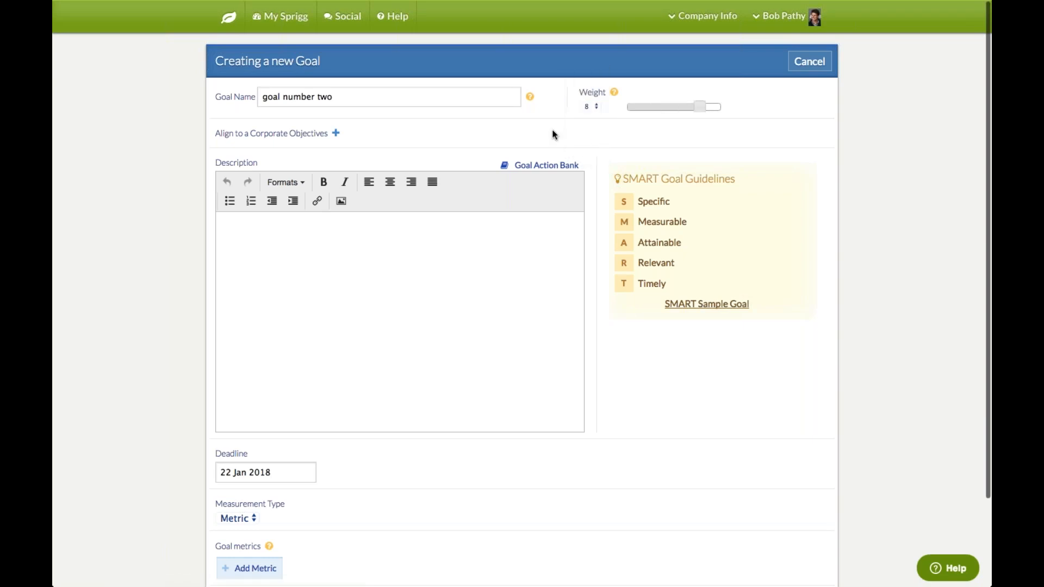
{"action": "mouse_move", "coordinate": [530, 99]}
Tick Employee Engagement and Leadership Development in the objectives list and save the alignment
{"action": "left_click", "coordinate": [337, 136]}
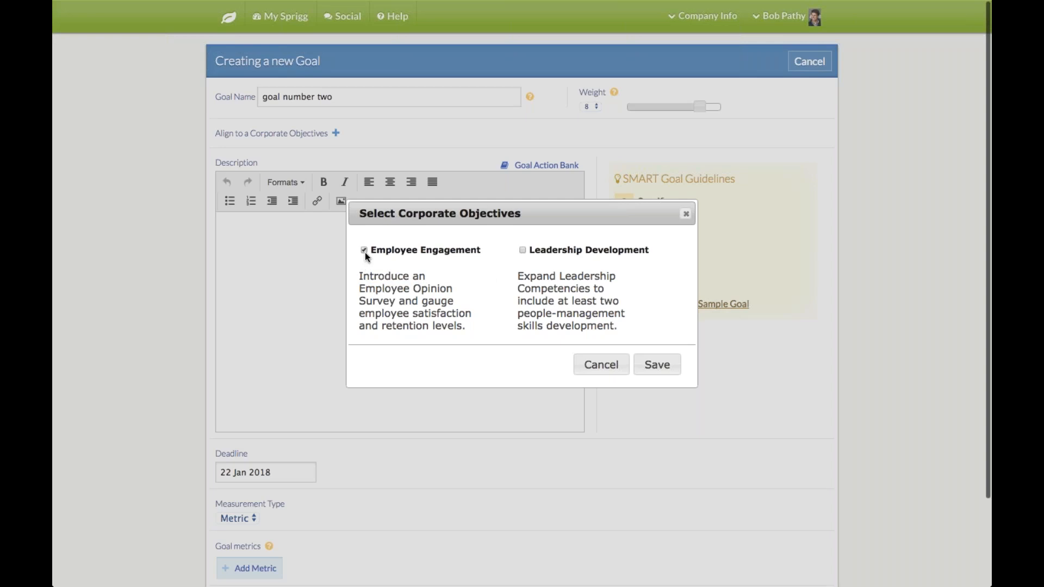
{"action": "left_click", "coordinate": [522, 250]}
{"action": "left_click", "coordinate": [522, 250]}
{"action": "left_click", "coordinate": [522, 250]}
{"action": "left_click", "coordinate": [672, 370]}
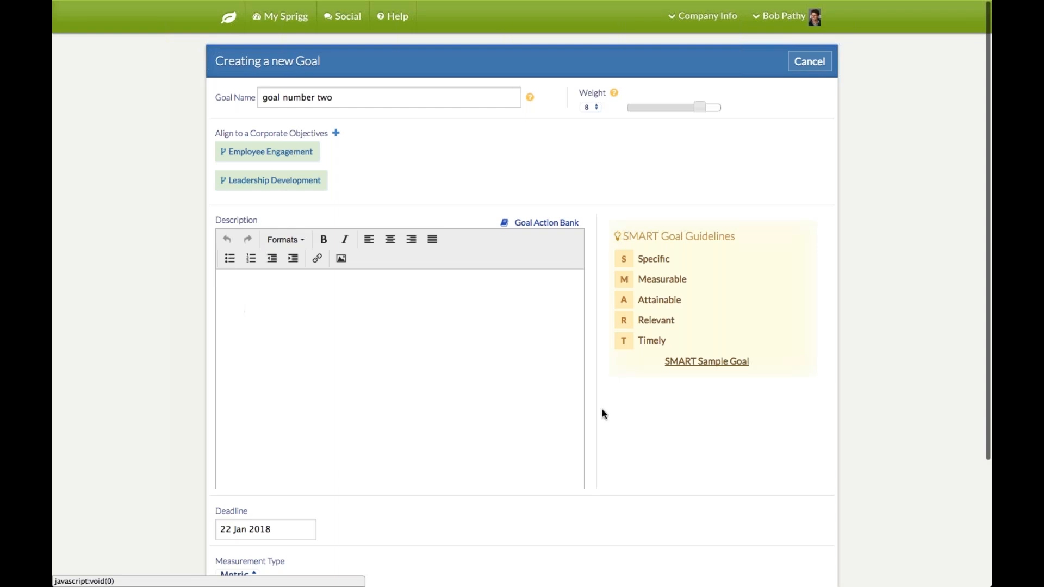
{"action": "scroll", "coordinate": [883, 430], "scroll_direction": "down", "scroll_amount": 1}
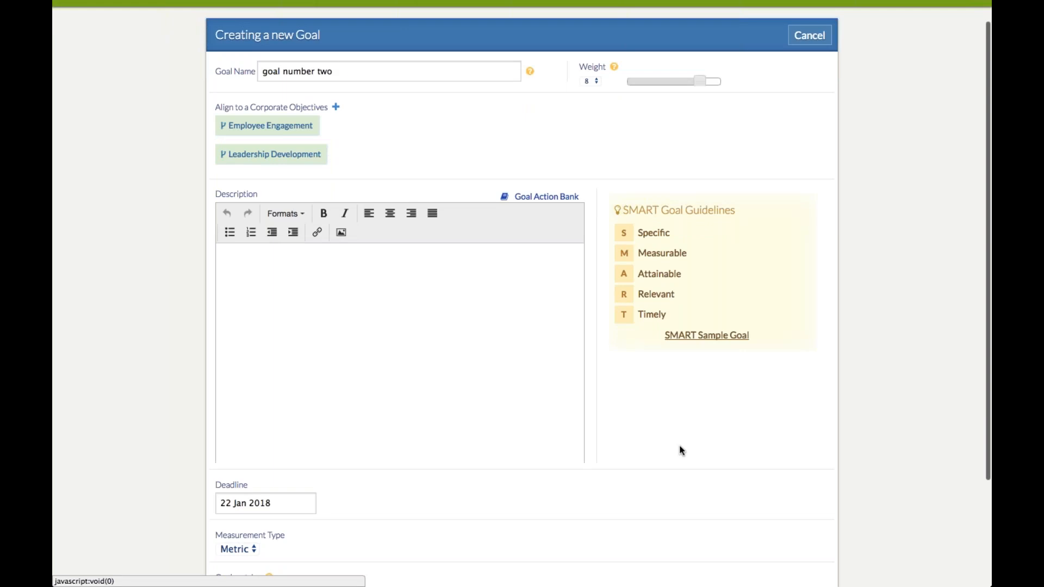
Write the goal description 'Budget test goal number two' using the Budget verb from the action bank
{"action": "left_click", "coordinate": [560, 200]}
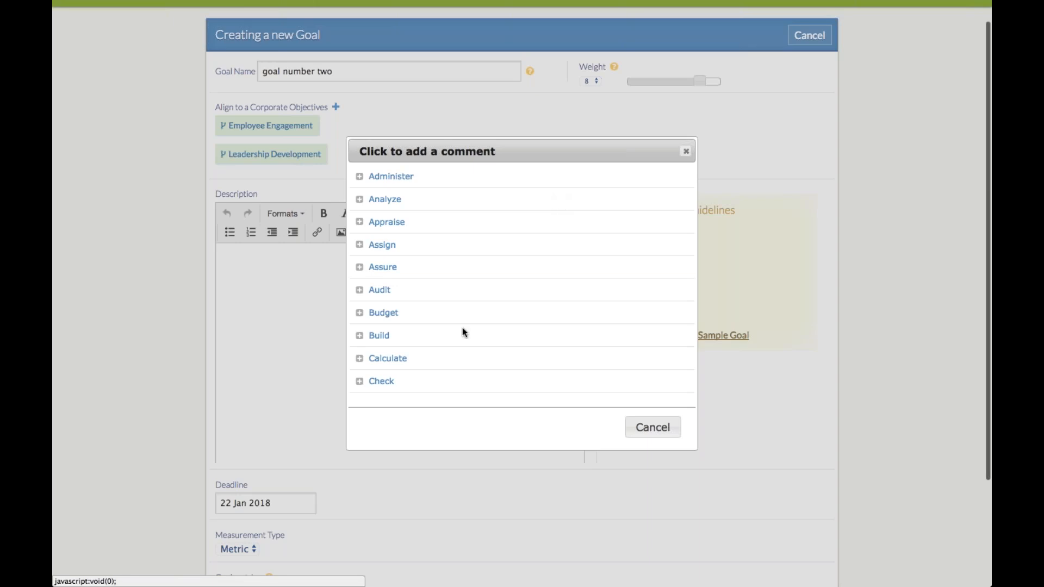
{"action": "left_click", "coordinate": [383, 314]}
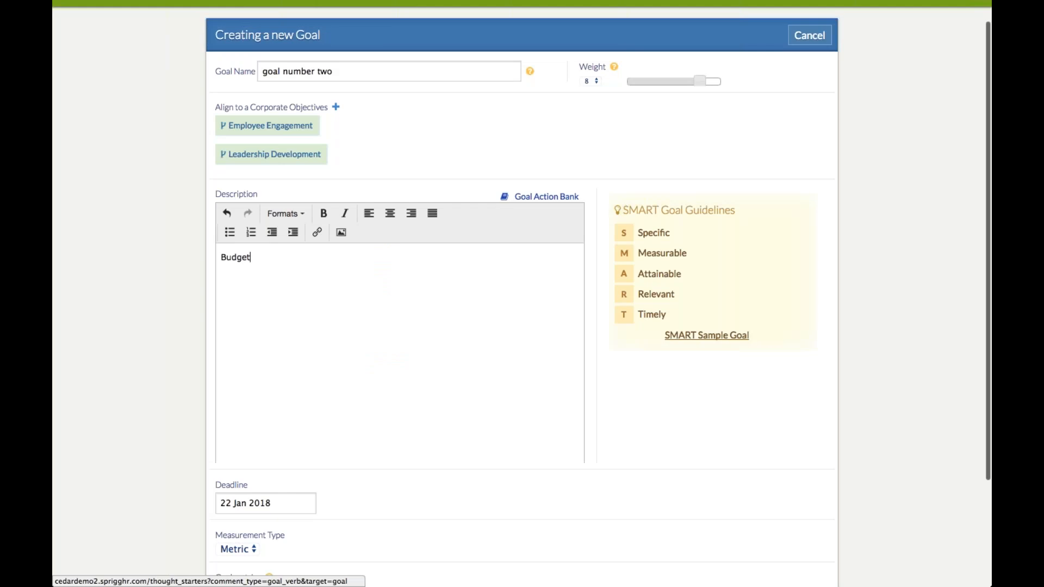
{"action": "type", "text": "test "}
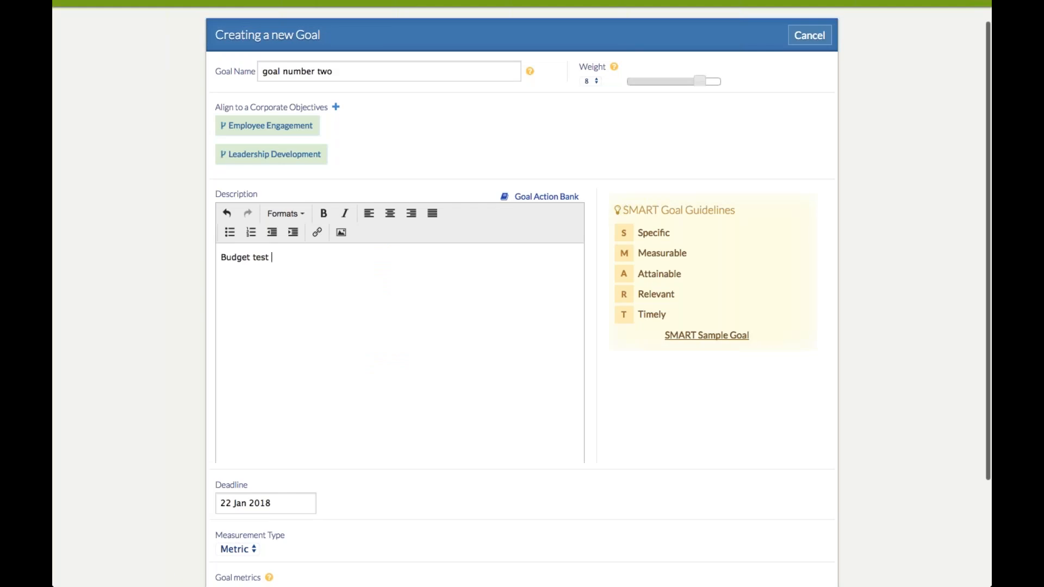
{"action": "type", "text": "goal number two"}
Look over the SMART sample goal examples, then close them
{"action": "left_click", "coordinate": [701, 341]}
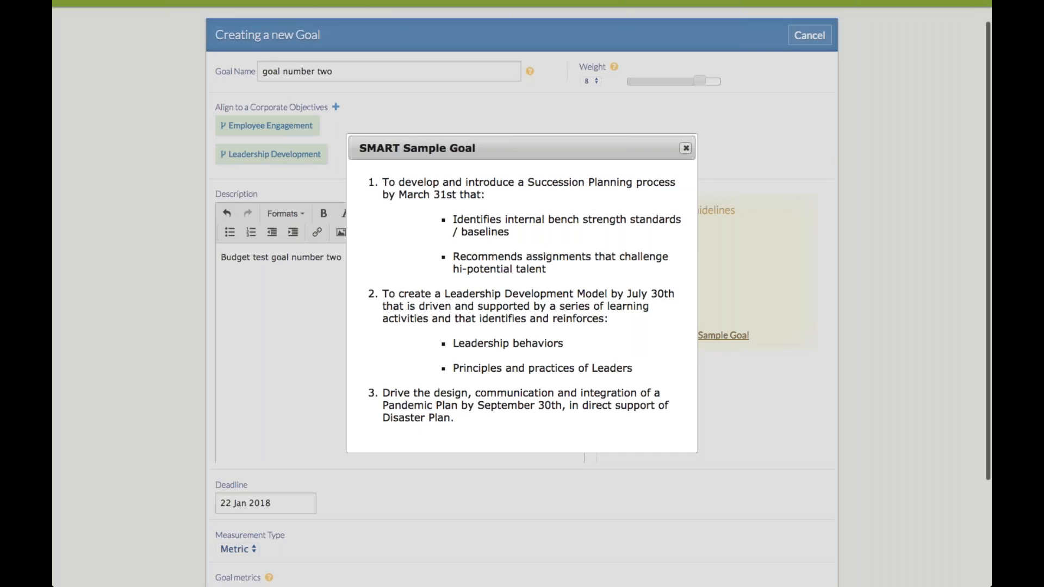
{"action": "key", "text": "Escape"}
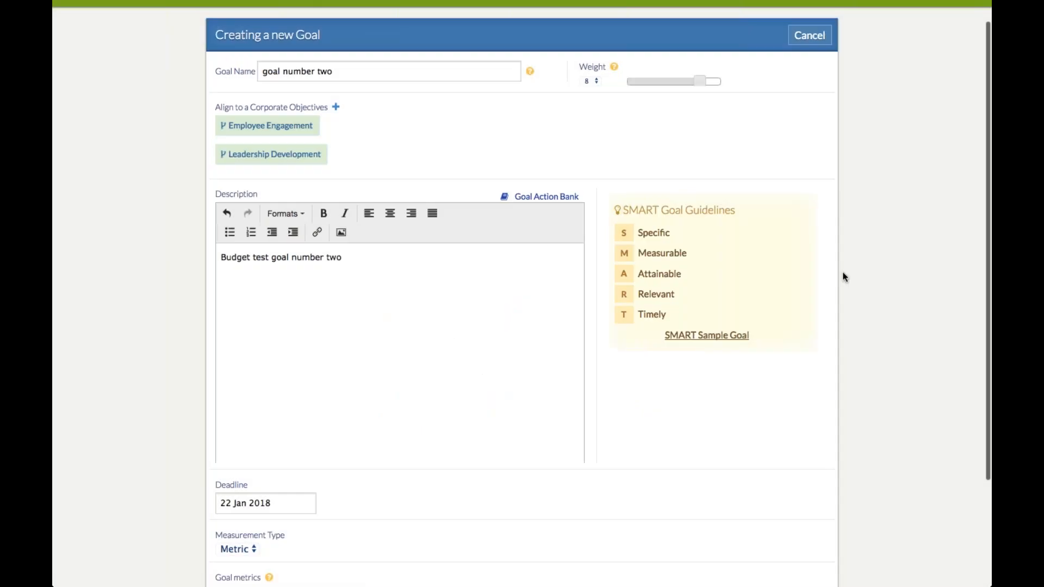
{"action": "scroll", "coordinate": [842, 275], "scroll_direction": "down", "scroll_amount": 1}
{"action": "scroll", "coordinate": [843, 276], "scroll_direction": "down", "scroll_amount": 4}
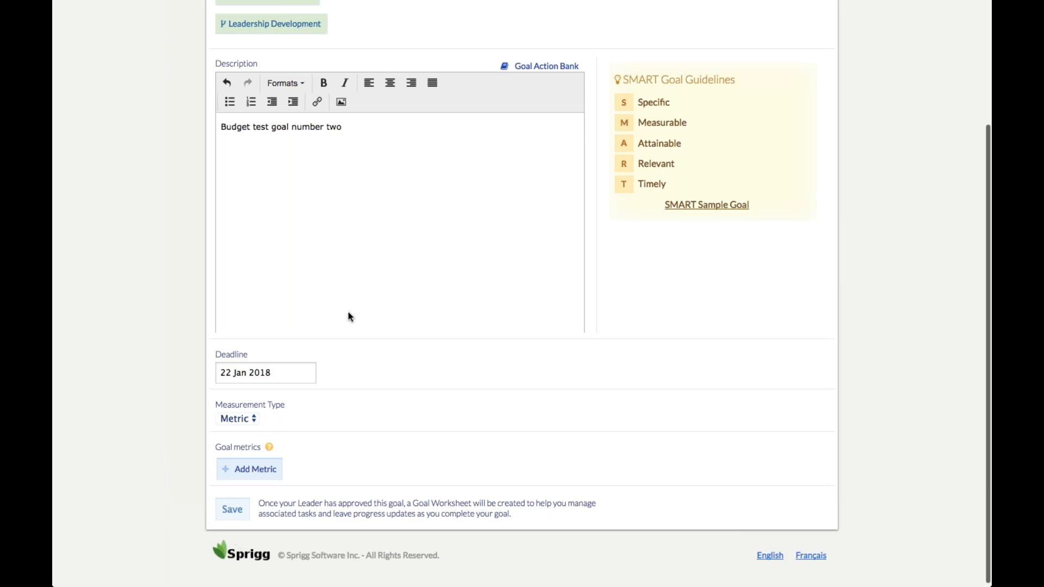
Set the goal deadline to 31 Jan 2018 and the measurement type to Target
{"action": "left_click", "coordinate": [259, 372]}
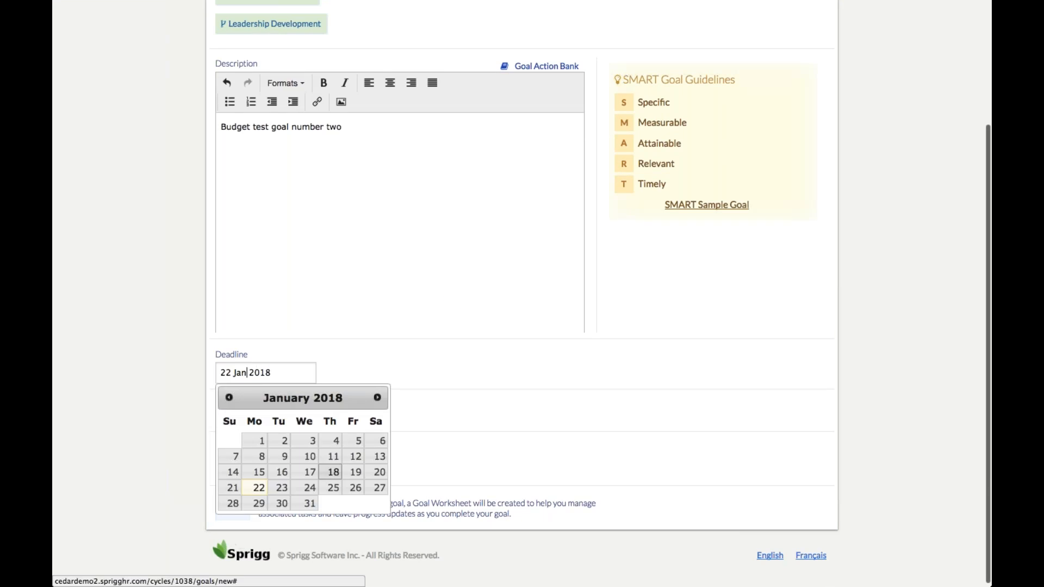
{"action": "left_click", "coordinate": [310, 505]}
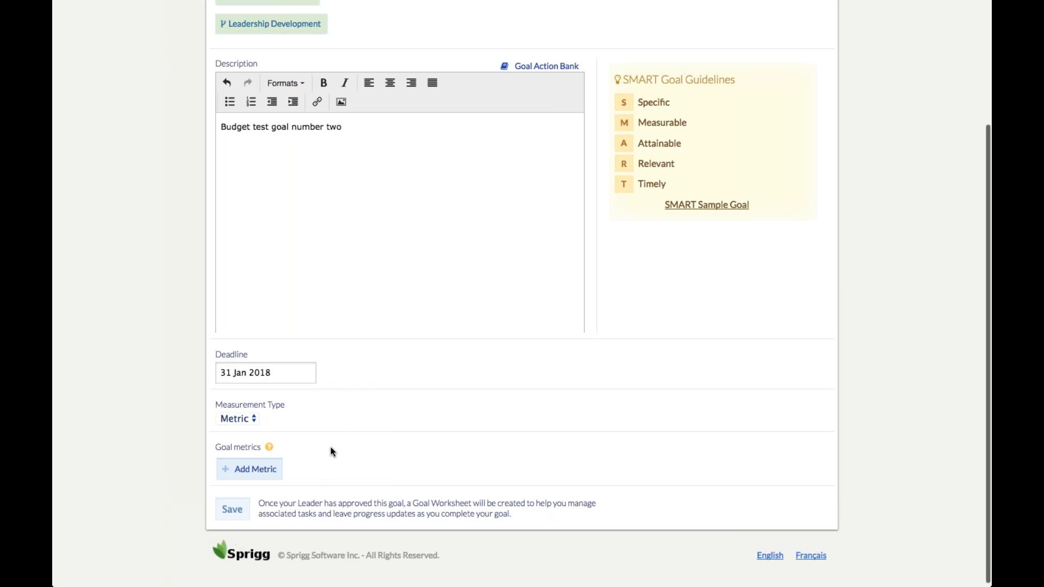
{"action": "left_click", "coordinate": [254, 419]}
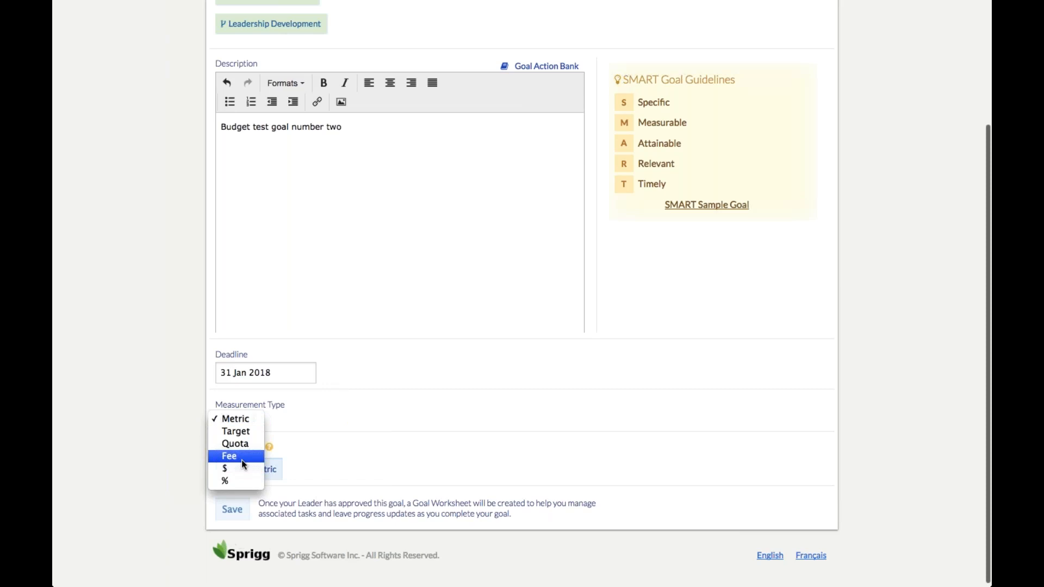
{"action": "left_click", "coordinate": [247, 434]}
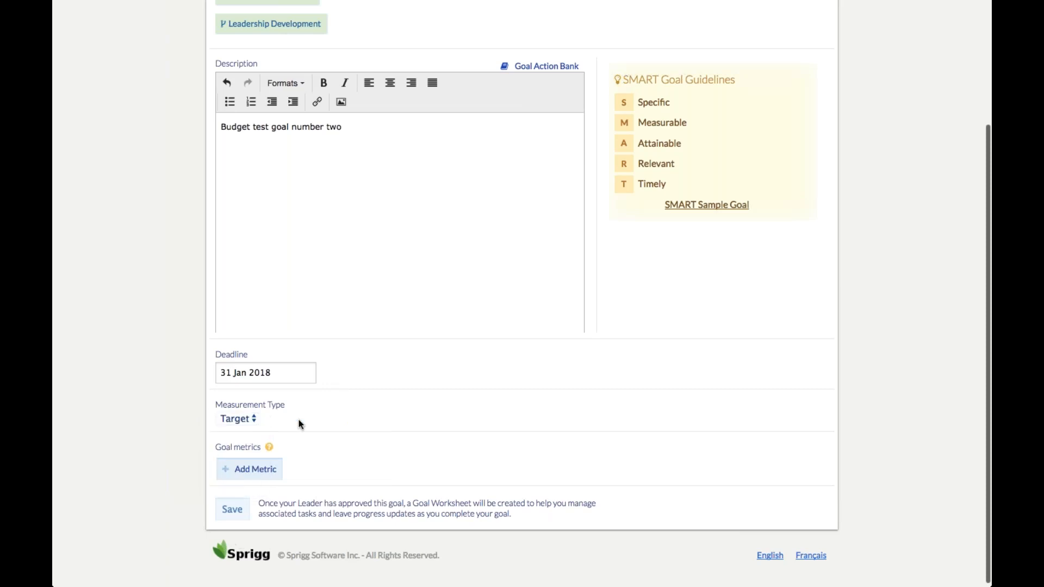
Add three goal metrics named 'test' and save the goal
{"action": "left_click", "coordinate": [266, 477]}
{"action": "type", "text": "test"}
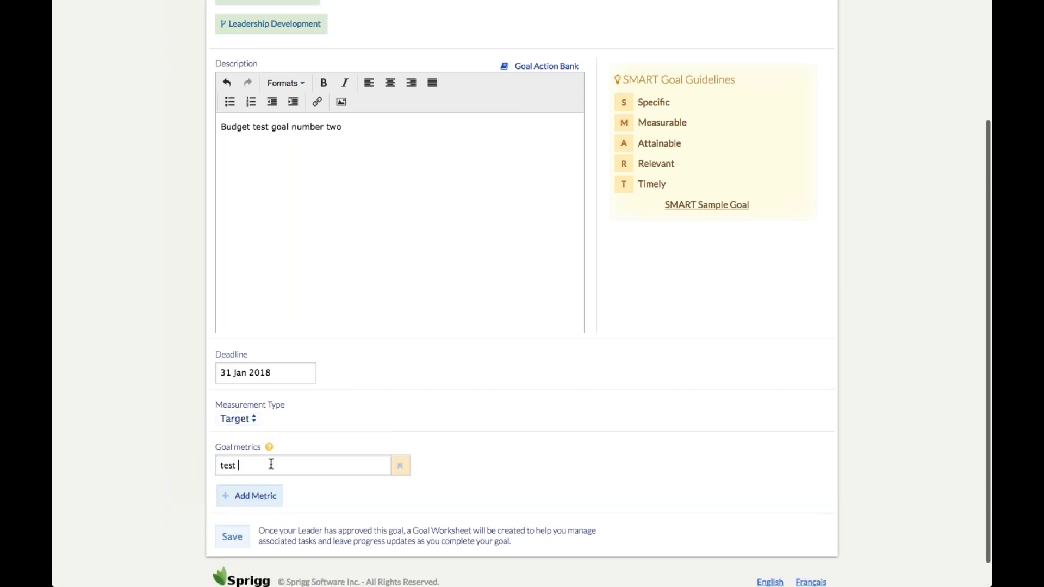
{"action": "left_click", "coordinate": [459, 466]}
{"action": "type", "text": "test"}
{"action": "left_click", "coordinate": [263, 499]}
{"action": "type", "text": "test"}
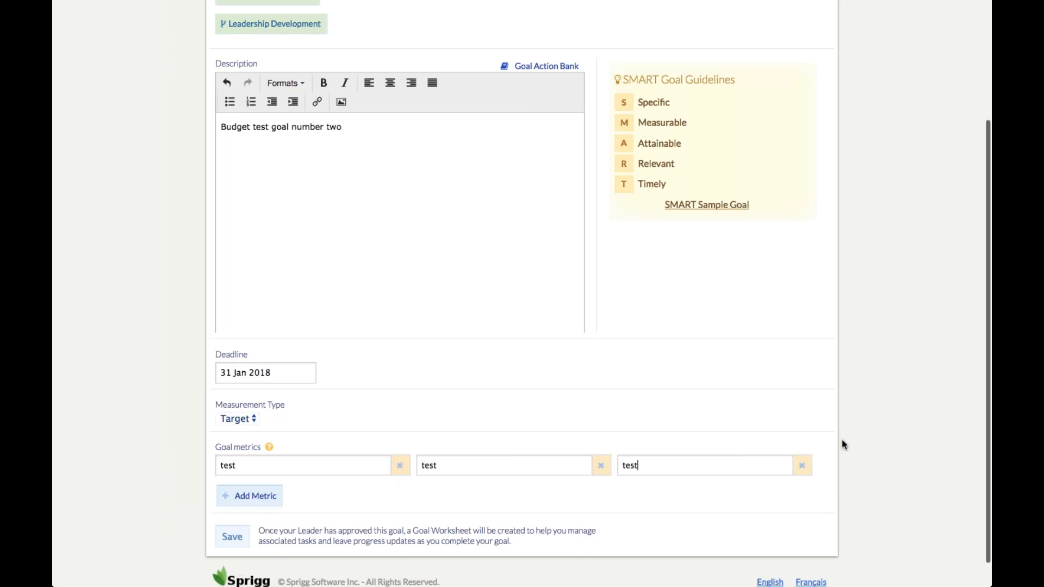
{"action": "left_click", "coordinate": [235, 537]}
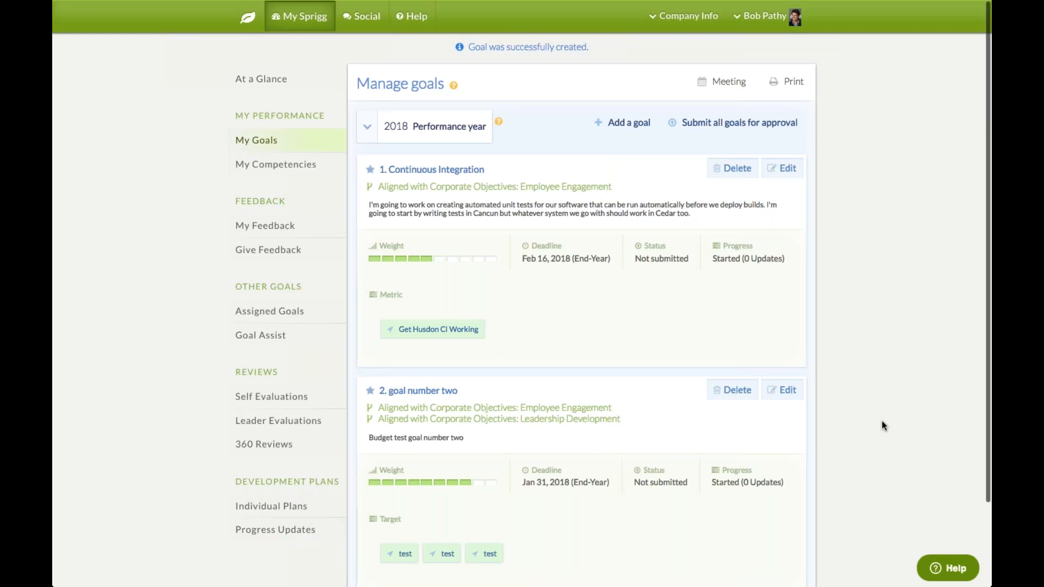
Scroll the Manage goals page to review goal number two below Continuous Integration
{"action": "scroll", "coordinate": [884, 425], "scroll_direction": "down", "scroll_amount": 1}
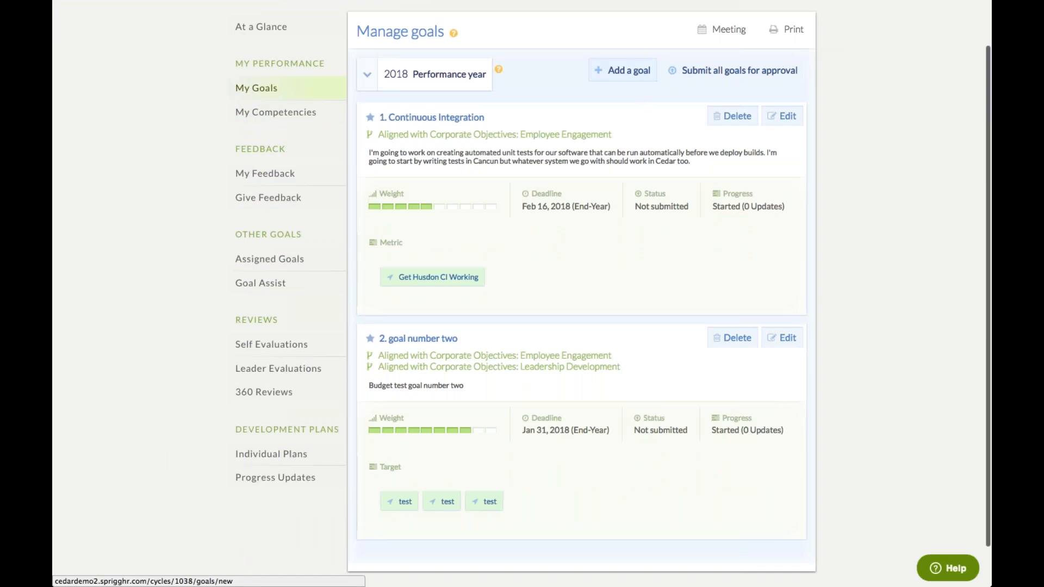
{"action": "scroll", "coordinate": [865, 107], "scroll_direction": "up", "scroll_amount": 2}
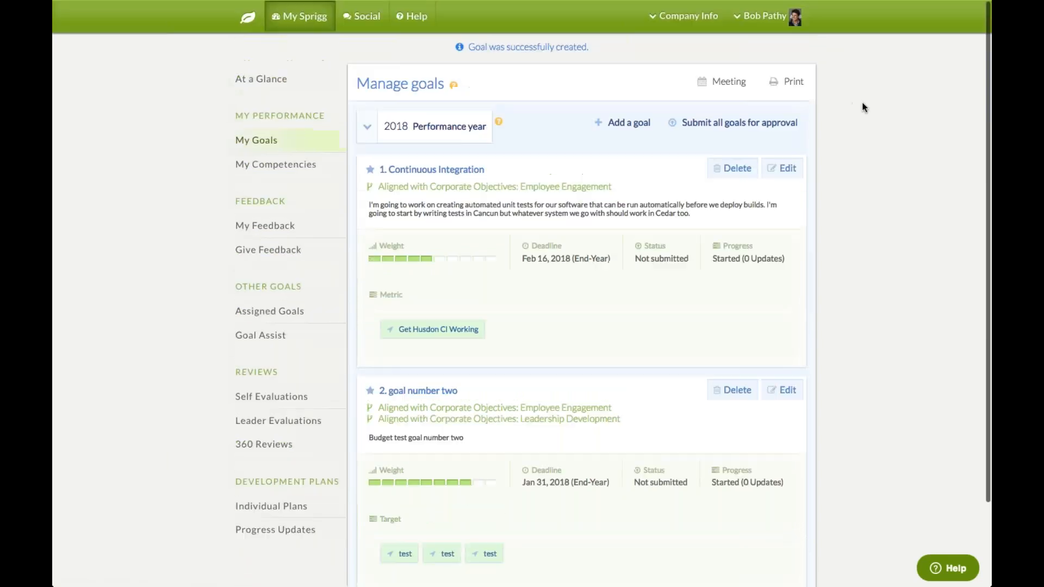
{"action": "left_click", "coordinate": [729, 87]}
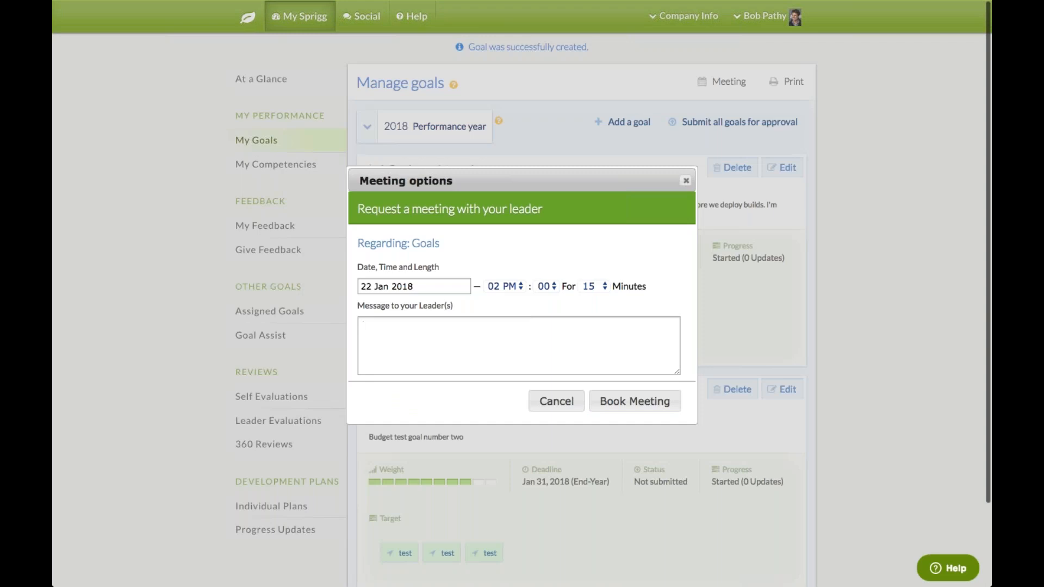
{"action": "left_click", "coordinate": [686, 180]}
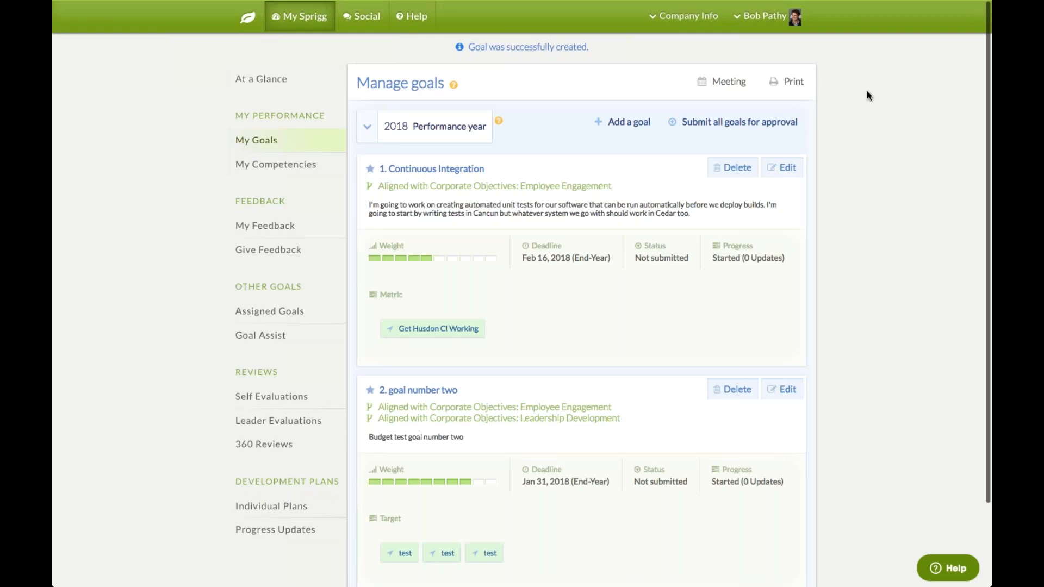
Submit both 2018 goals for approval, confirm, and return to the home dashboard
{"action": "left_click", "coordinate": [702, 125]}
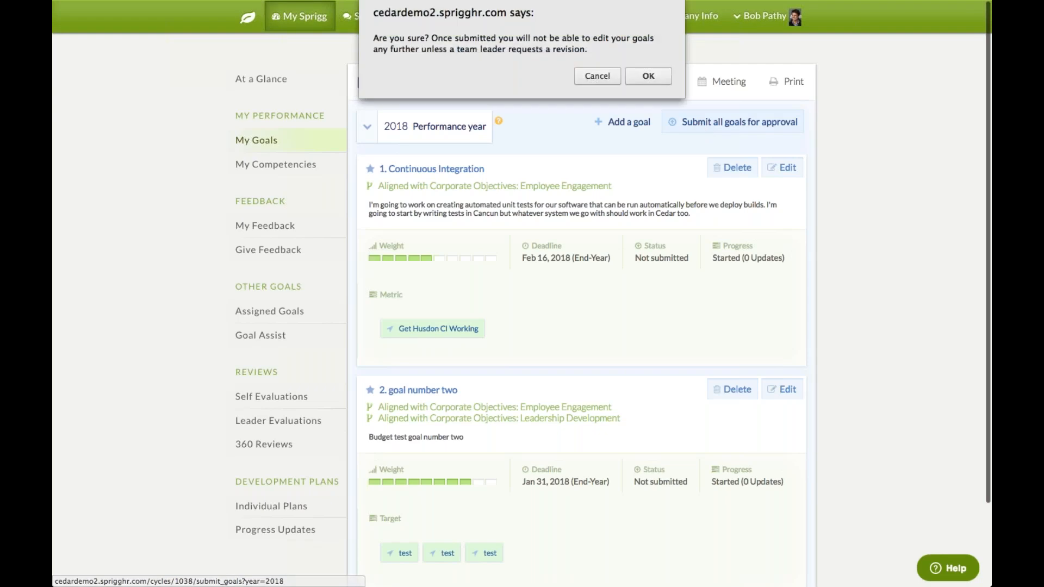
{"action": "left_click", "coordinate": [652, 78]}
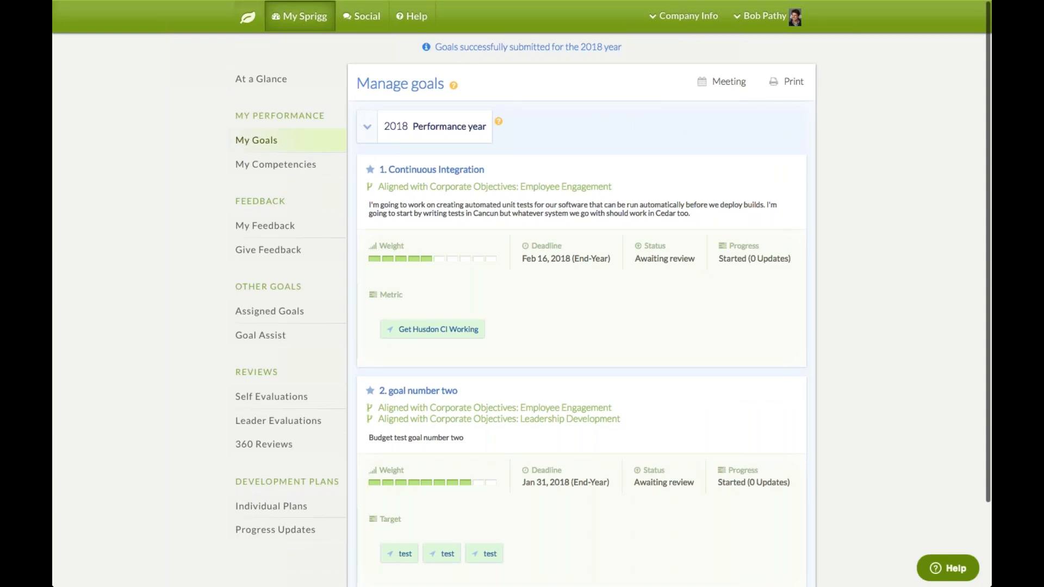
{"action": "left_click", "coordinate": [247, 22]}
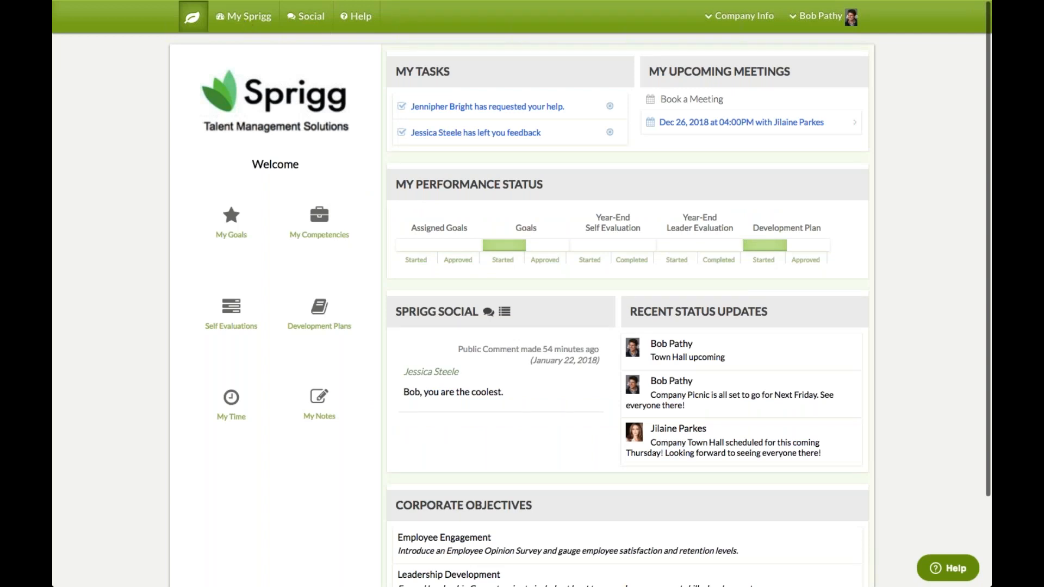
Log out of the employee account and sign in as the manager using the saved login
{"action": "left_click", "coordinate": [820, 19]}
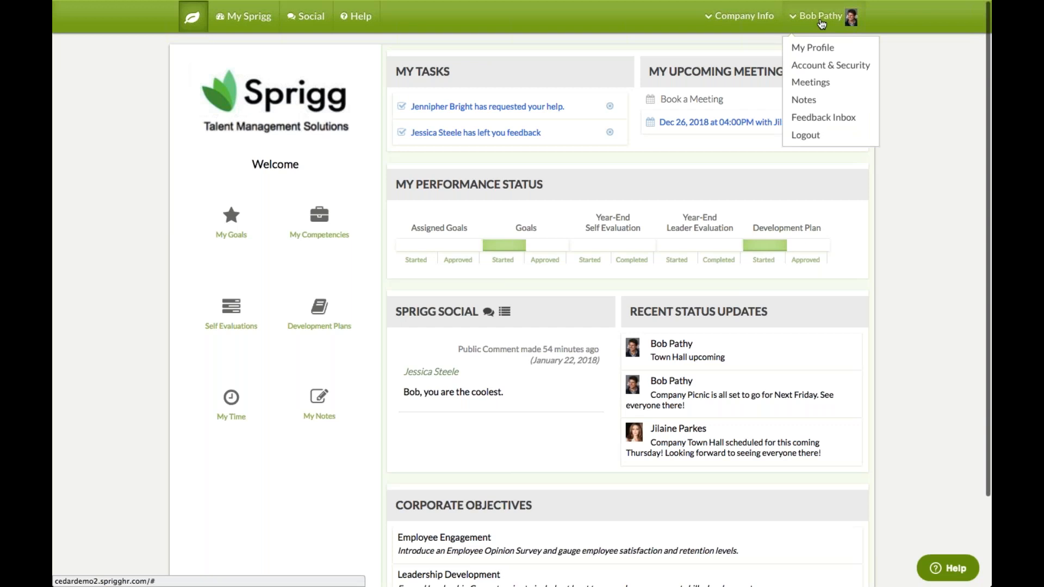
{"action": "left_click", "coordinate": [805, 135]}
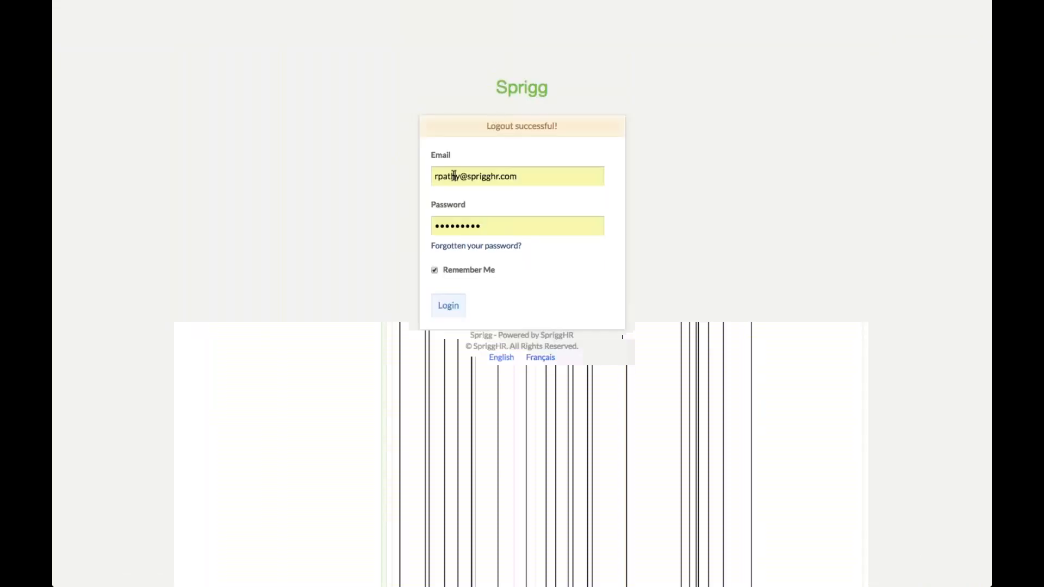
{"action": "left_click", "coordinate": [454, 176]}
{"action": "left_click", "coordinate": [453, 260]}
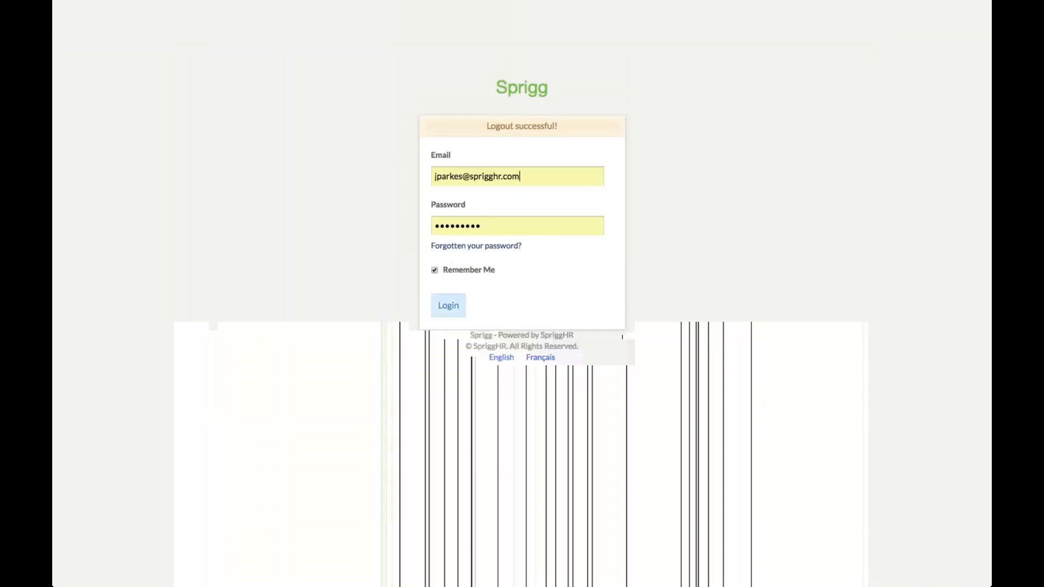
{"action": "left_click", "coordinate": [451, 306]}
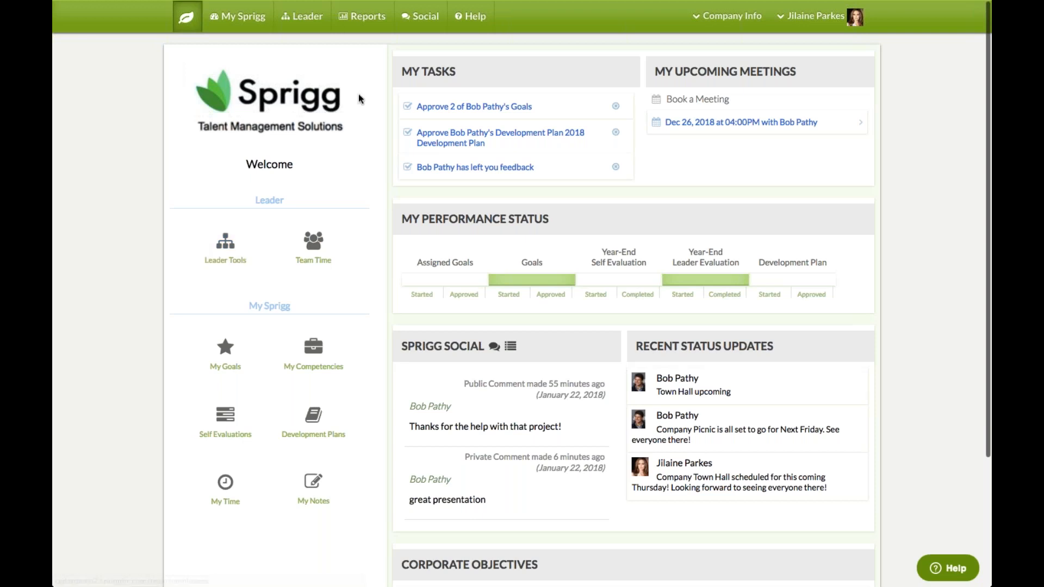
{"action": "left_click_drag", "start_coordinate": [402, 71], "coordinate": [455, 72]}
{"action": "left_click", "coordinate": [456, 74]}
Open the goal-approval task and approve Continuous Integration with feedback 'test'
{"action": "left_click", "coordinate": [465, 107]}
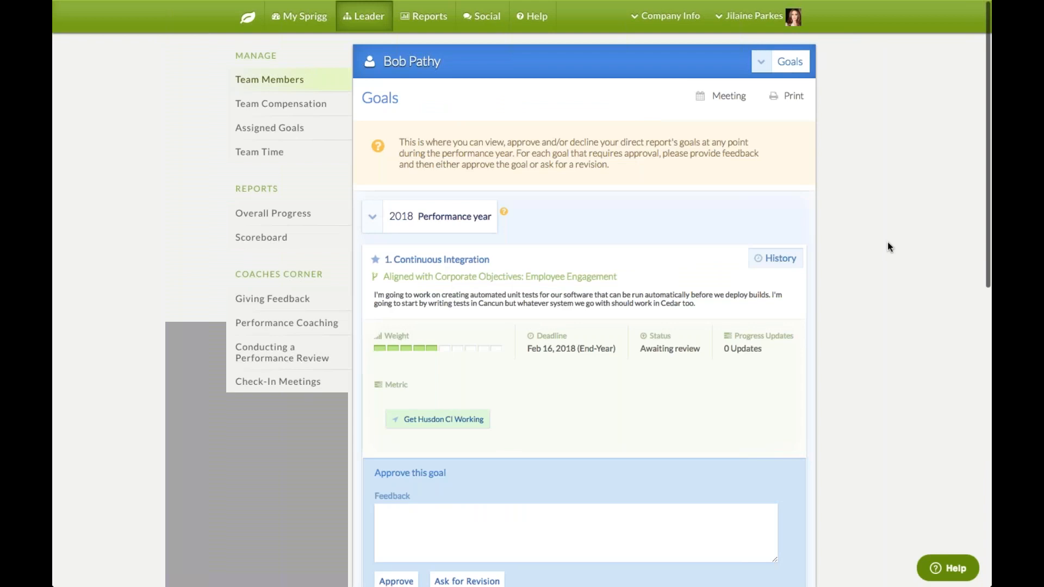
{"action": "scroll", "coordinate": [888, 243], "scroll_direction": "down", "scroll_amount": 3}
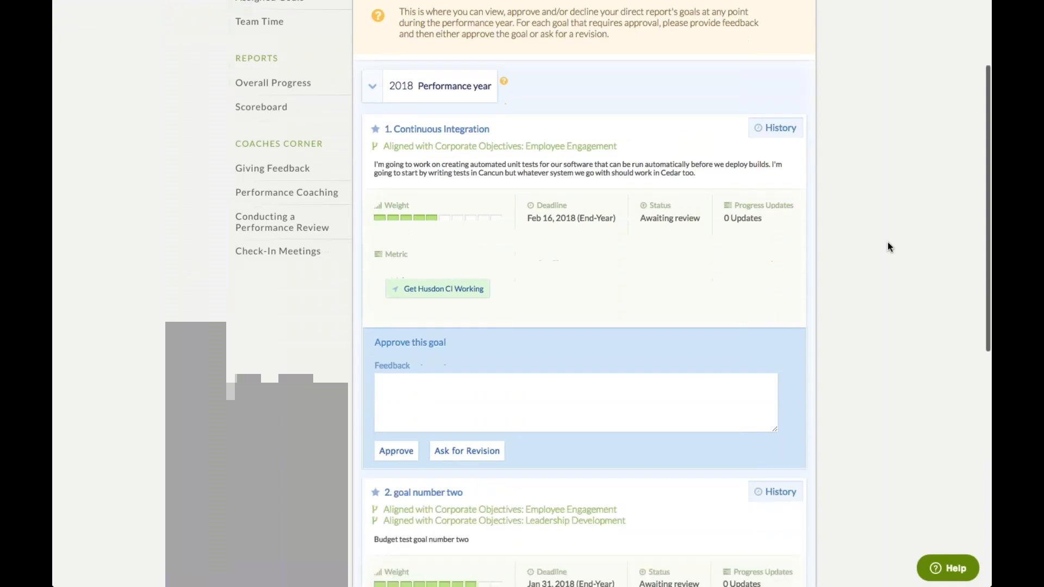
{"action": "scroll", "coordinate": [887, 243], "scroll_direction": "down", "scroll_amount": 1}
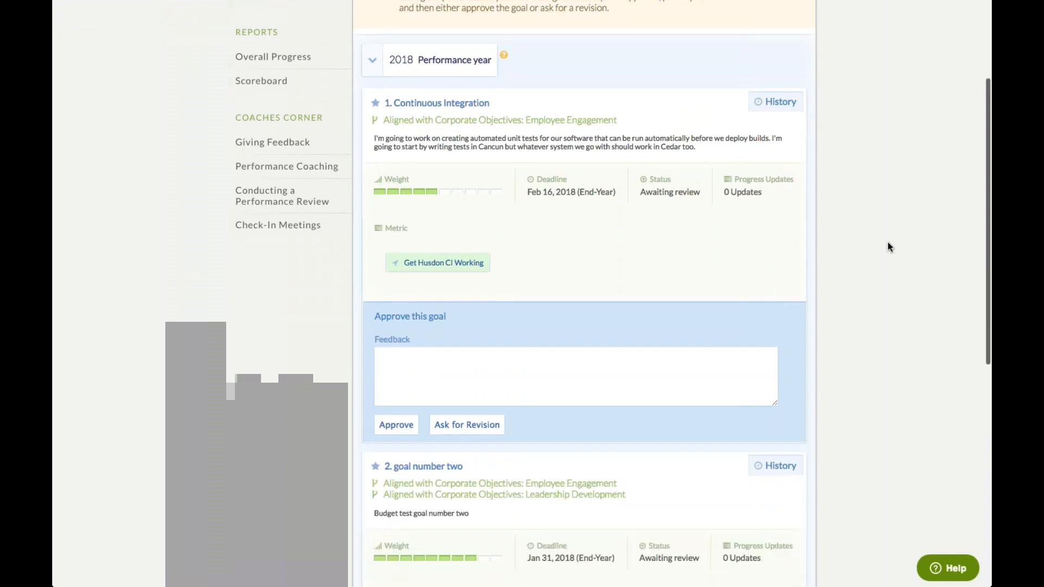
{"action": "left_click", "coordinate": [508, 348]}
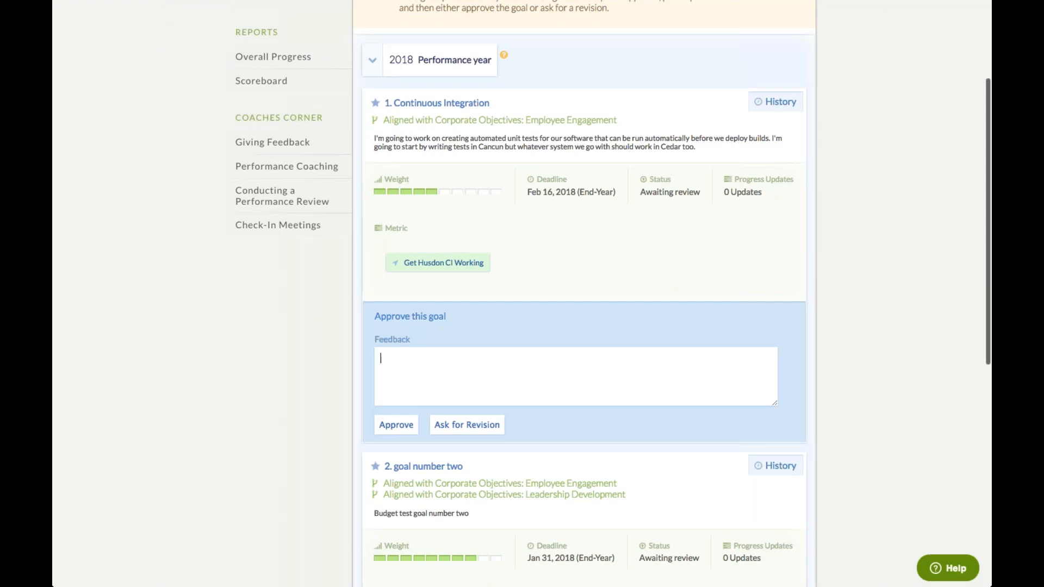
{"action": "type", "text": "test"}
{"action": "left_click", "coordinate": [396, 426]}
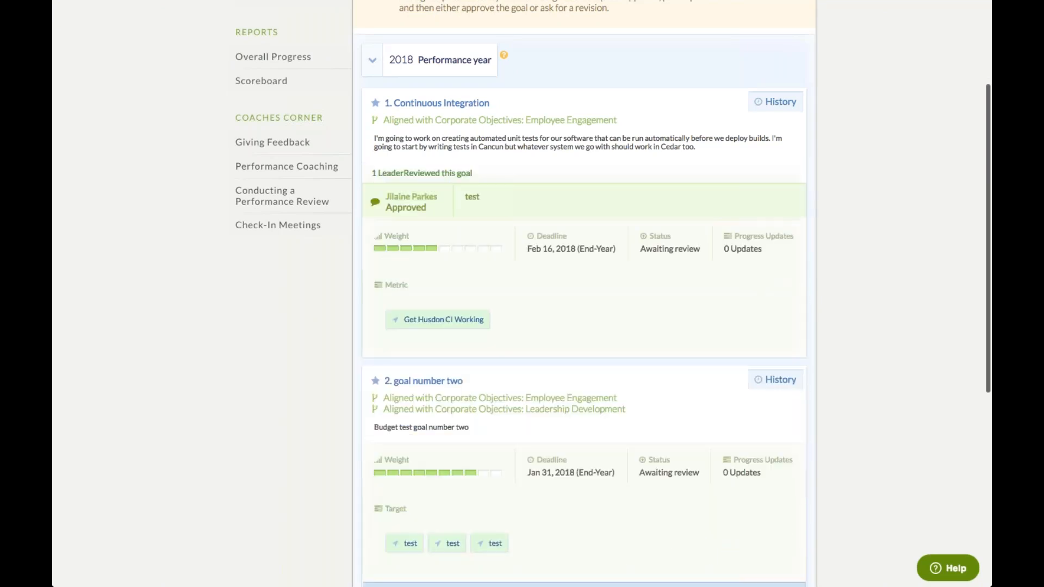
Approve goal number two with feedback 'test'
{"action": "scroll", "coordinate": [584, 304], "scroll_direction": "down", "scroll_amount": 5}
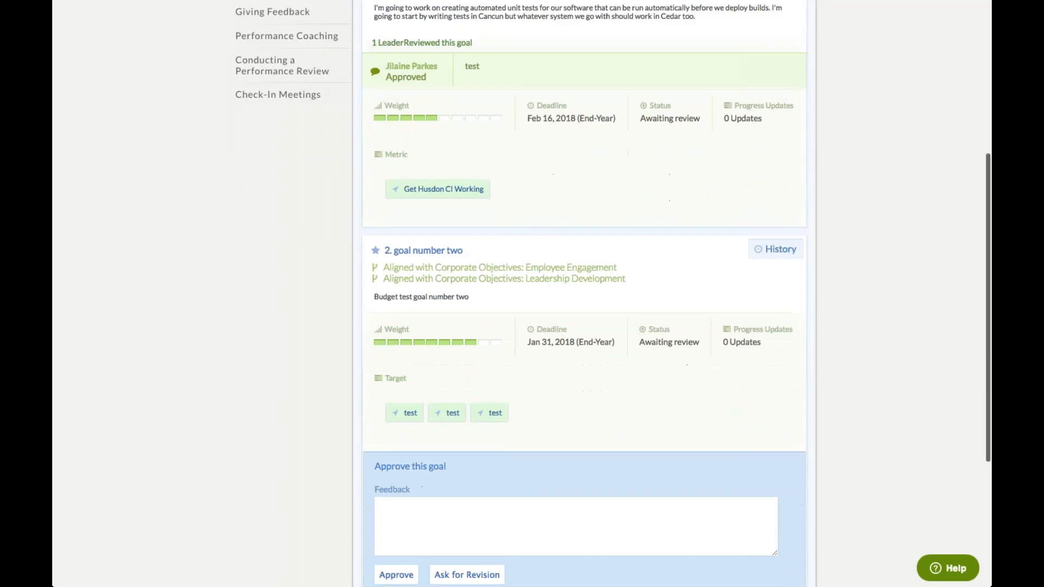
{"action": "left_click", "coordinate": [640, 390]}
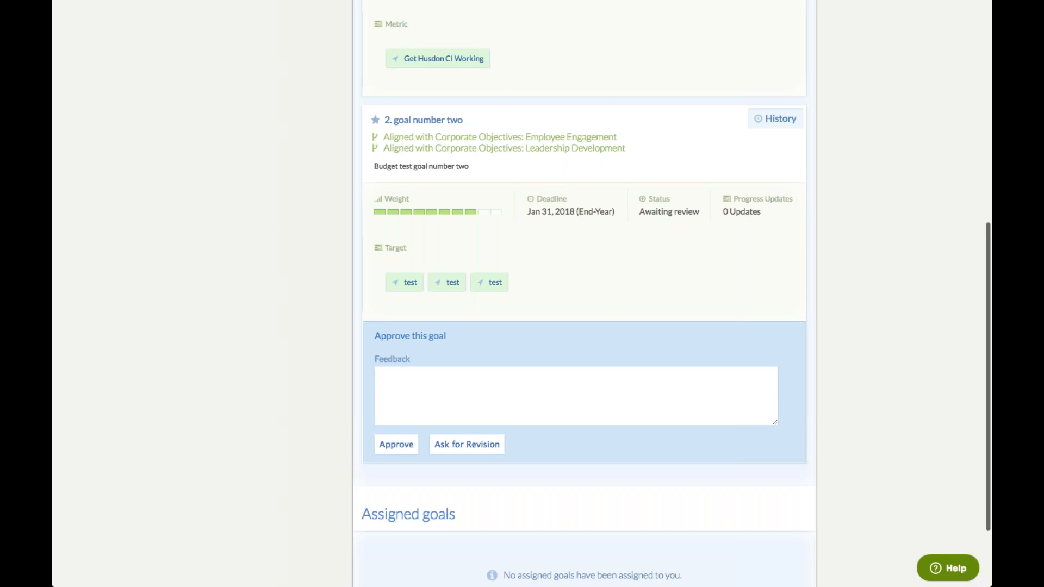
{"action": "type", "text": "test"}
{"action": "left_click", "coordinate": [384, 451]}
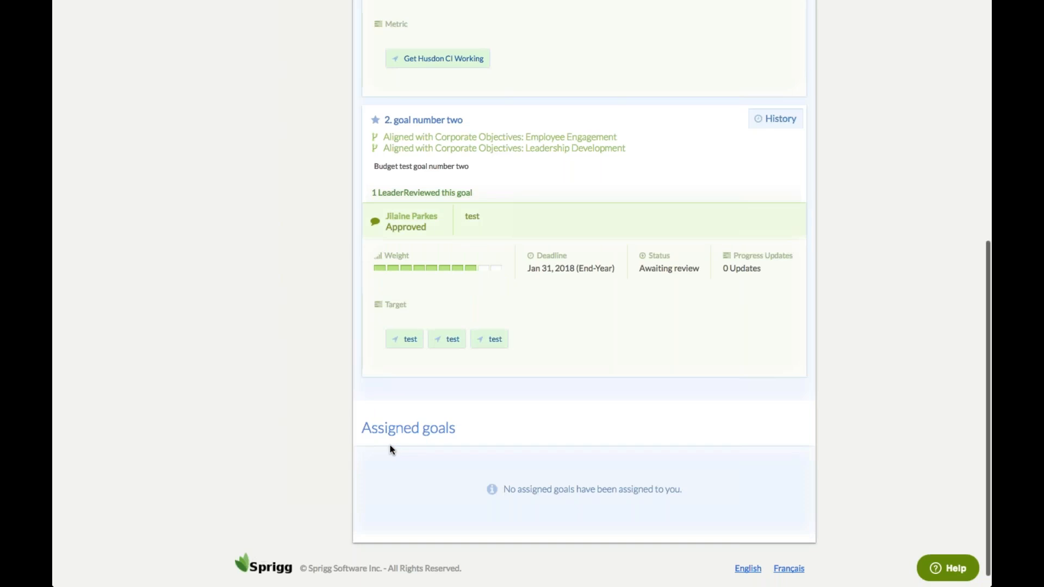
{"action": "scroll", "coordinate": [389, 445], "scroll_direction": "up", "scroll_amount": 6}
{"action": "scroll", "coordinate": [522, 294], "scroll_direction": "up", "scroll_amount": 2}
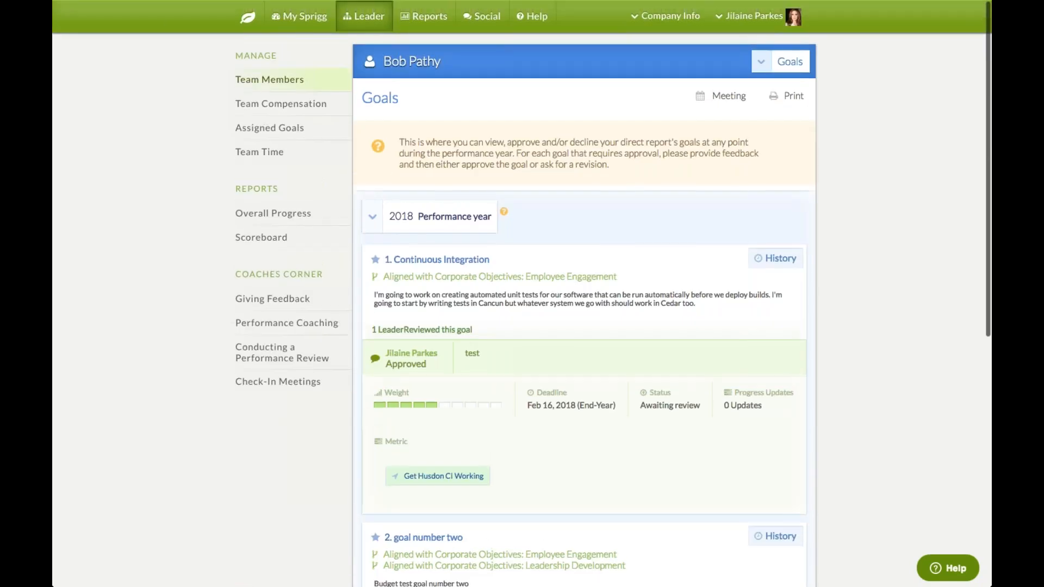
Go home and open Leader Tools to list the Information Technology team's direct reports
{"action": "left_click", "coordinate": [248, 22]}
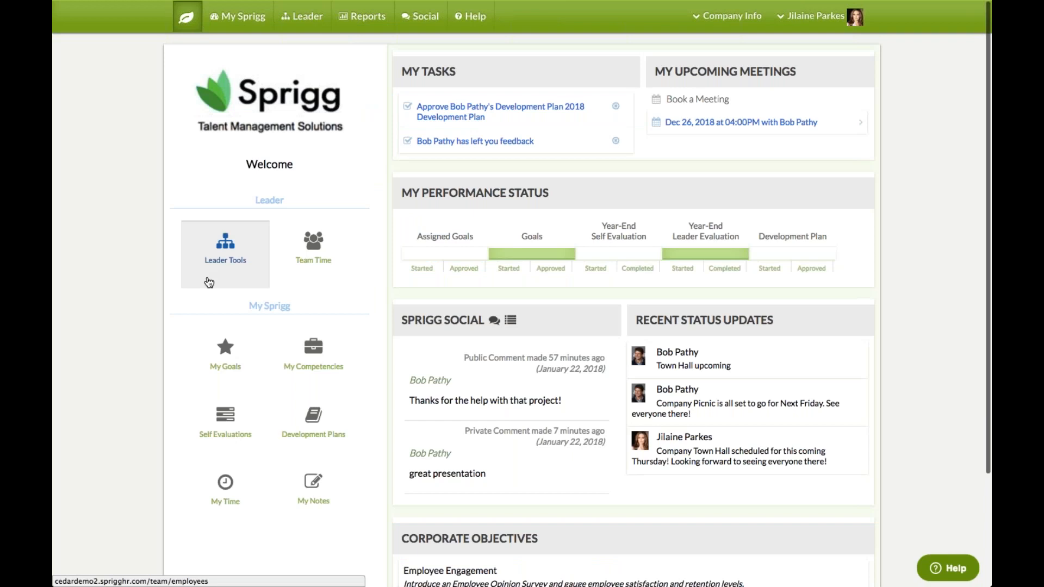
{"action": "left_click", "coordinate": [226, 271]}
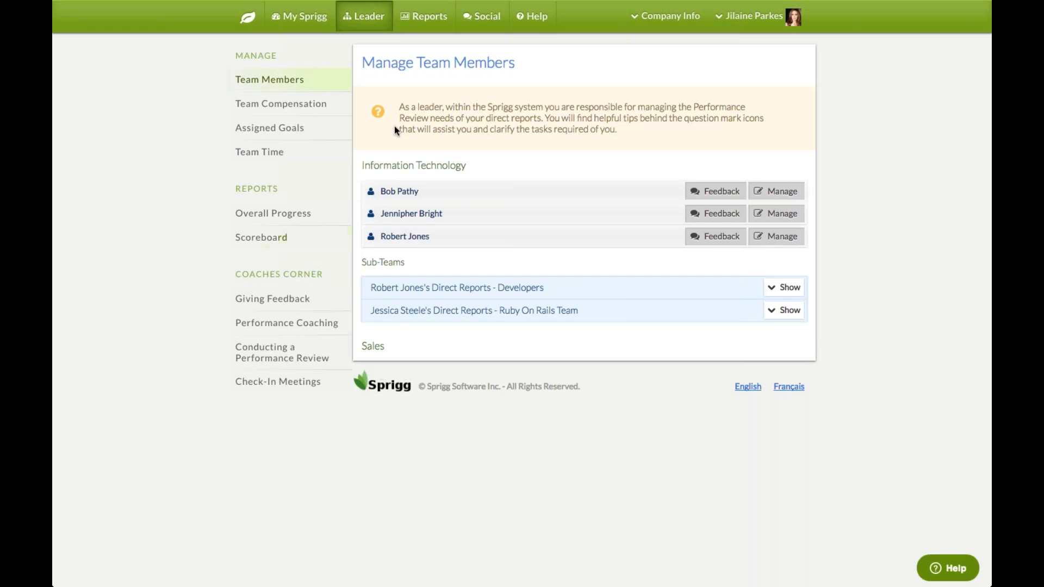
{"action": "left_click_drag", "start_coordinate": [379, 191], "coordinate": [418, 191]}
{"action": "left_click", "coordinate": [435, 192]}
Post the feedback comment 'test test test' for the employee, then return to Team Members
{"action": "left_click", "coordinate": [722, 193]}
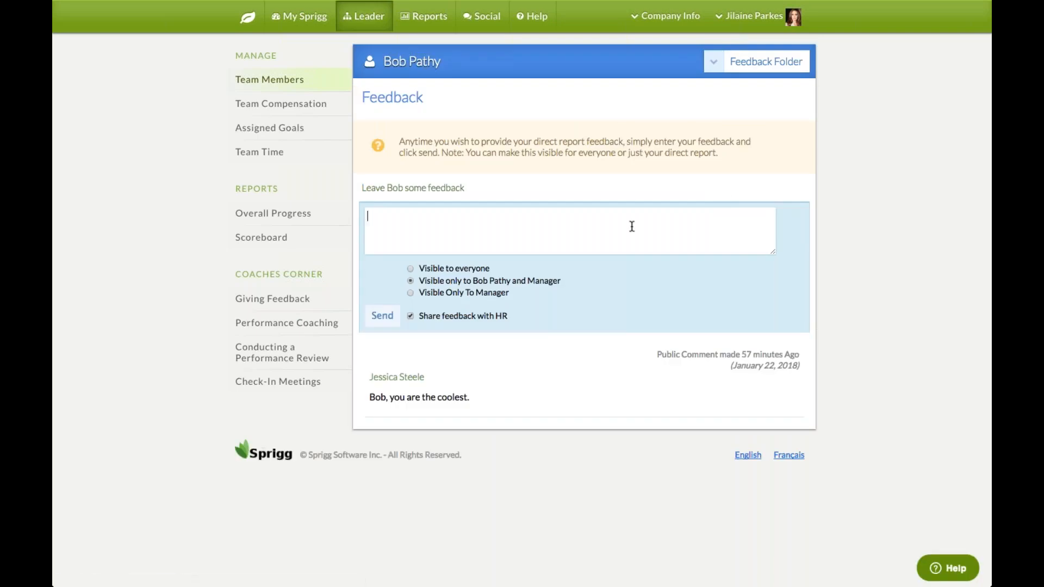
{"action": "type", "text": "test test test"}
{"action": "left_click", "coordinate": [387, 314]}
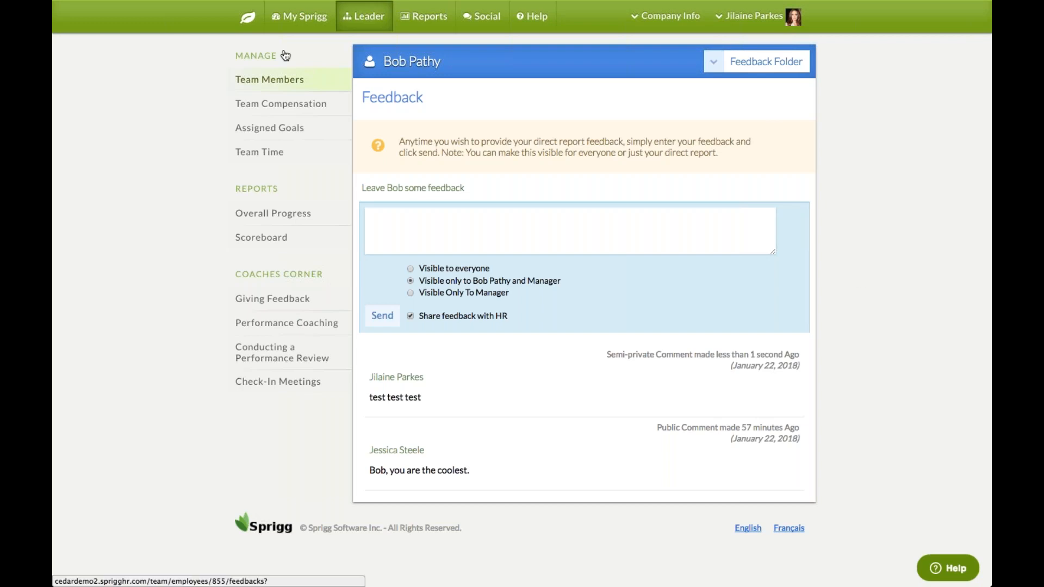
{"action": "left_click", "coordinate": [270, 80]}
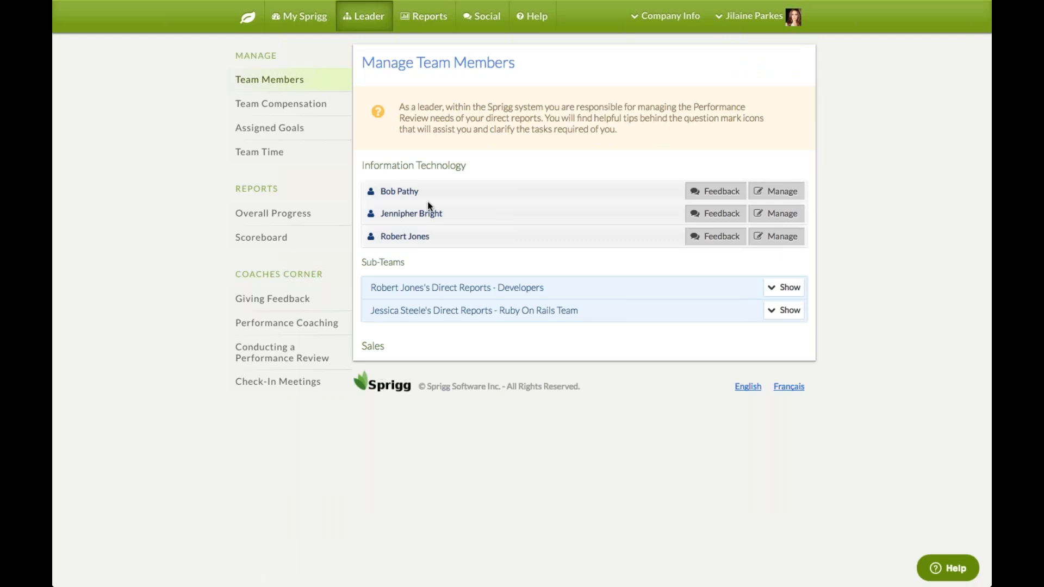
Open the employee's Overview page showing both goals Approved and the 2018 plan awaiting review
{"action": "left_click", "coordinate": [782, 192]}
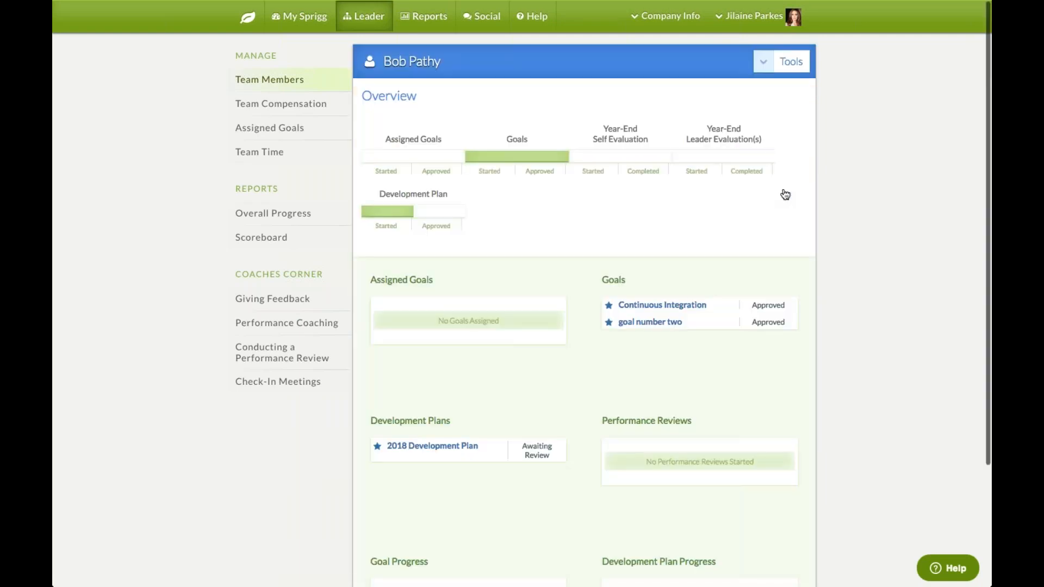
{"action": "left_click_drag", "start_coordinate": [362, 97], "coordinate": [417, 101]}
{"action": "left_click", "coordinate": [425, 104]}
{"action": "left_click", "coordinate": [763, 62]}
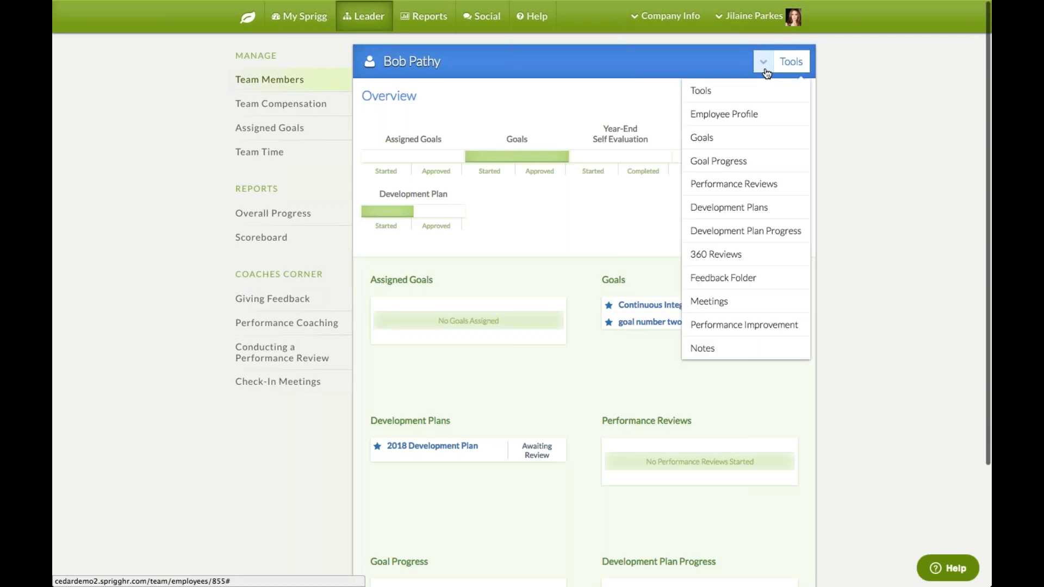
View the employee's profile, scrolling through their Web Developer title, skills, projects and training
{"action": "left_click", "coordinate": [768, 113]}
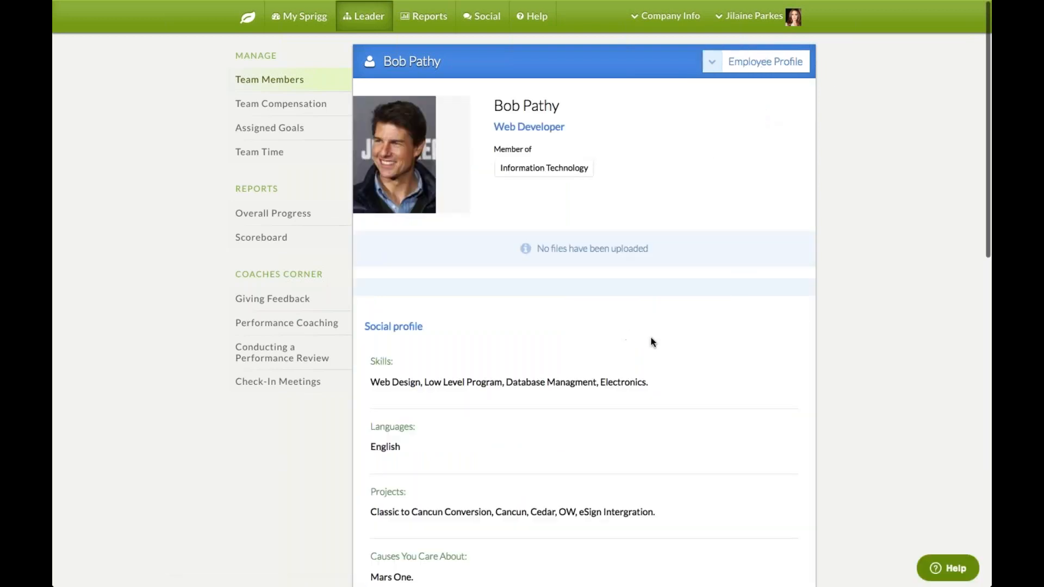
{"action": "scroll", "coordinate": [651, 341], "scroll_direction": "down", "scroll_amount": 1}
{"action": "scroll", "coordinate": [651, 342], "scroll_direction": "down", "scroll_amount": 3}
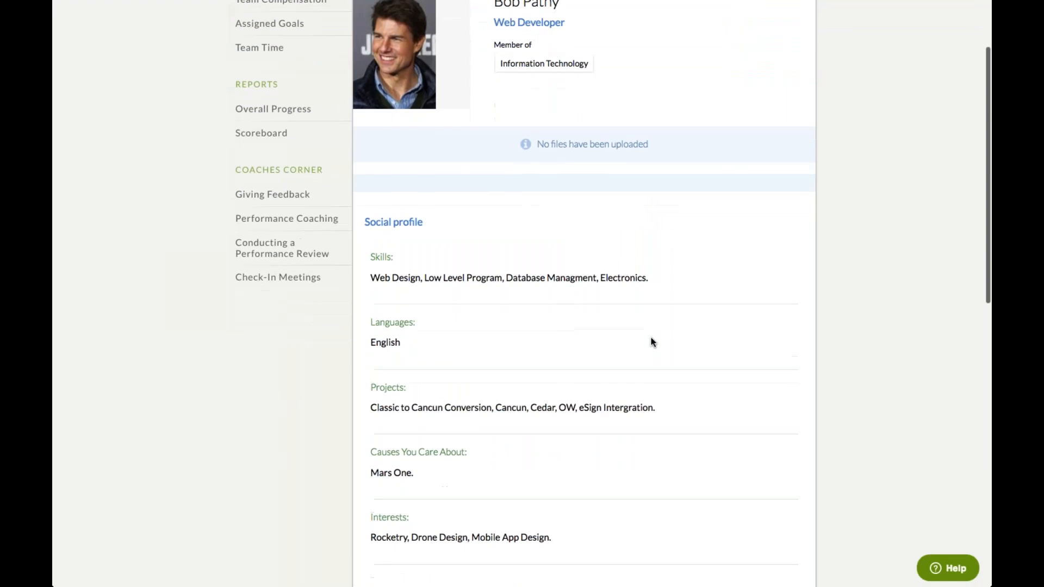
{"action": "scroll", "coordinate": [652, 341], "scroll_direction": "down", "scroll_amount": 6}
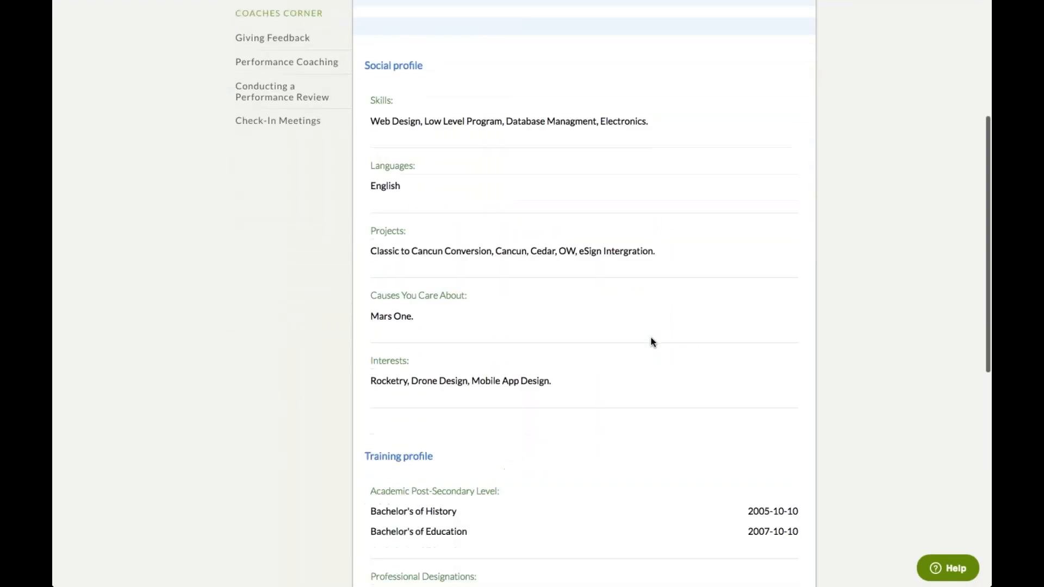
{"action": "scroll", "coordinate": [651, 341], "scroll_direction": "down", "scroll_amount": 3}
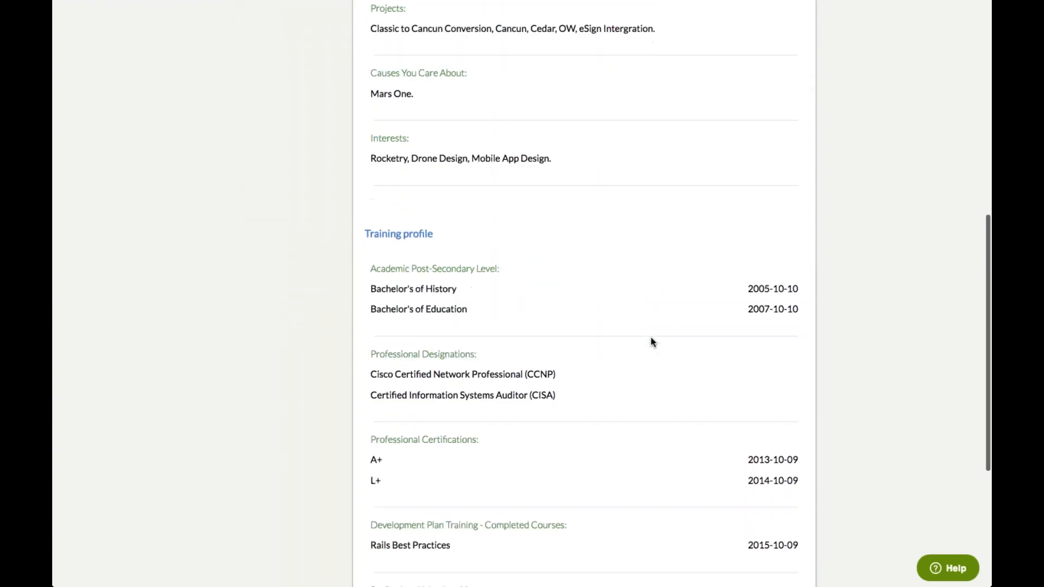
{"action": "scroll", "coordinate": [651, 342], "scroll_direction": "up", "scroll_amount": 1}
{"action": "scroll", "coordinate": [652, 342], "scroll_direction": "up", "scroll_amount": 12}
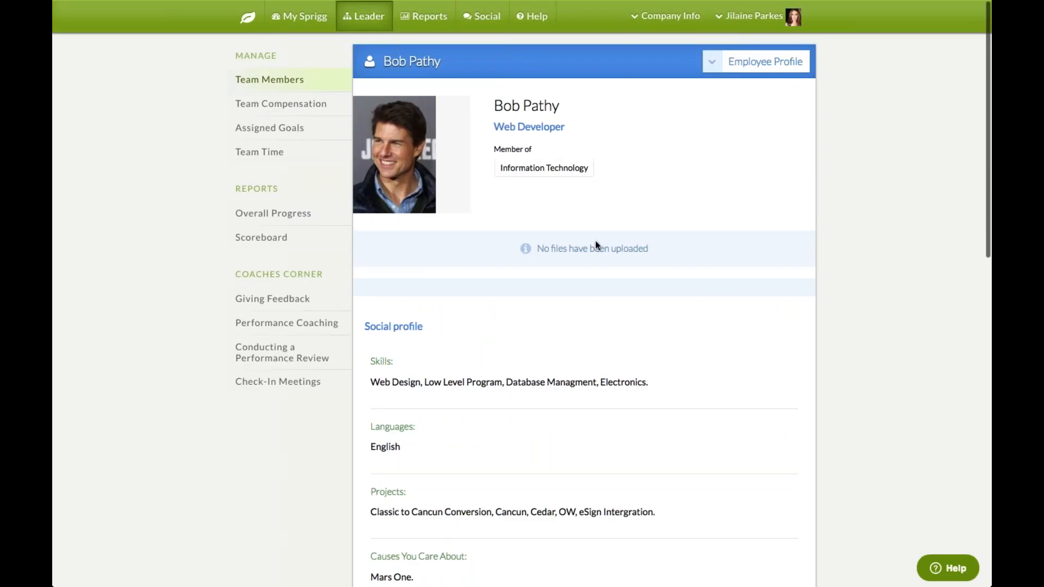
{"action": "left_click", "coordinate": [712, 68]}
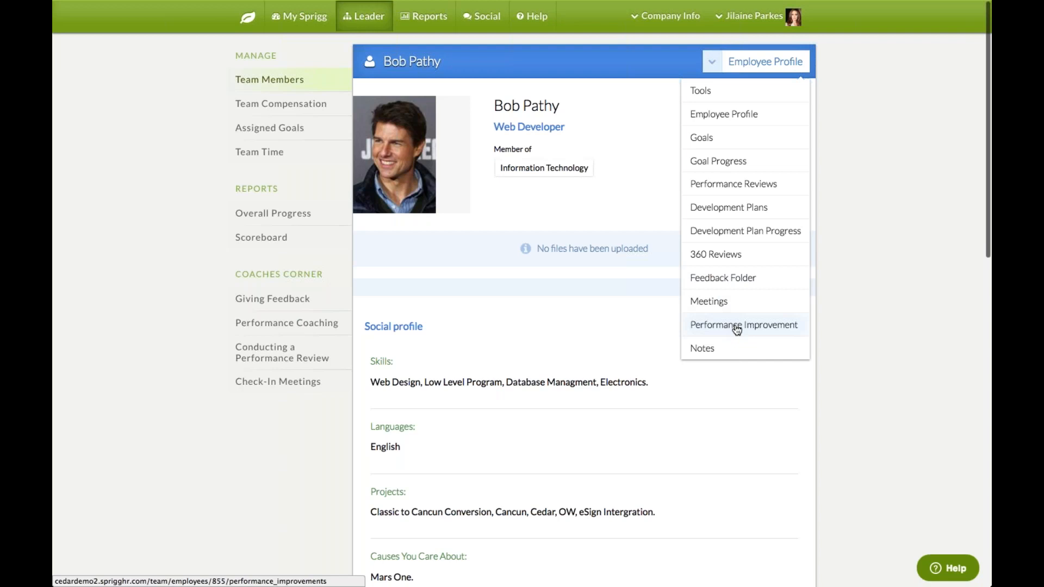
Add a note named TEST with description TEST, visible to dotted line managers, for the employee
{"action": "left_click", "coordinate": [713, 354]}
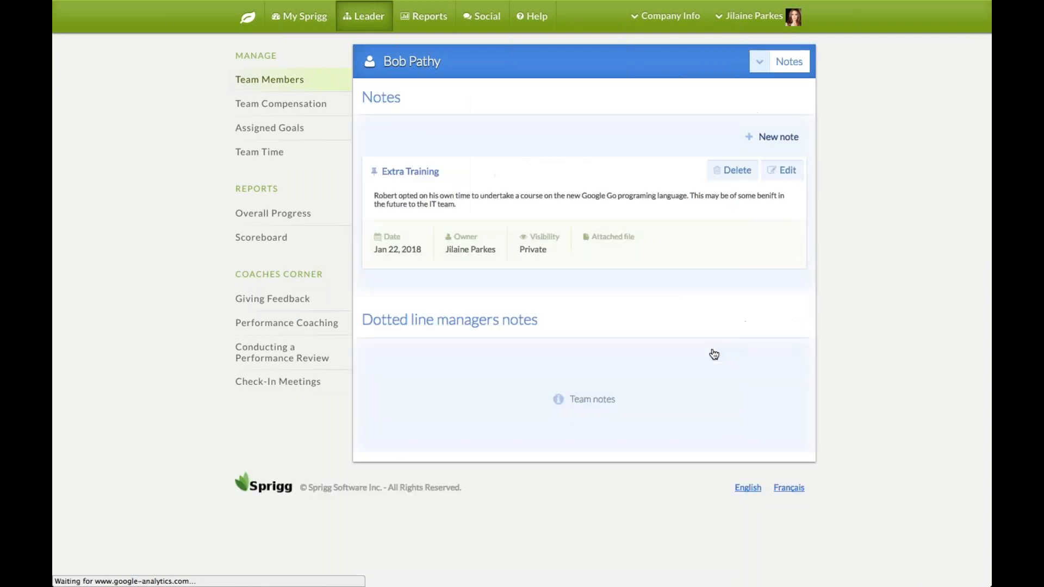
{"action": "left_click", "coordinate": [785, 141]}
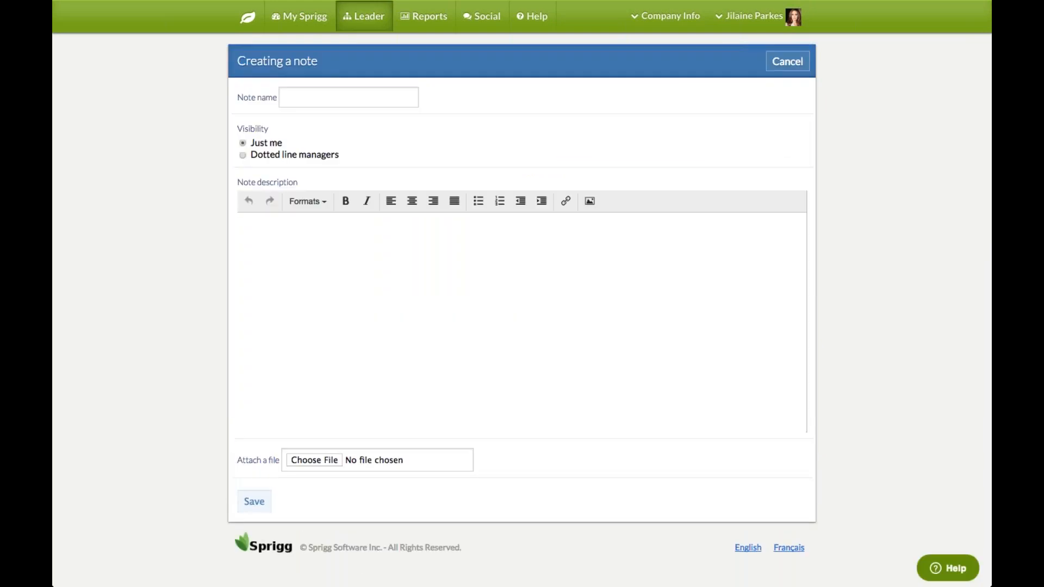
{"action": "left_click", "coordinate": [342, 99]}
{"action": "type", "text": "TEST"}
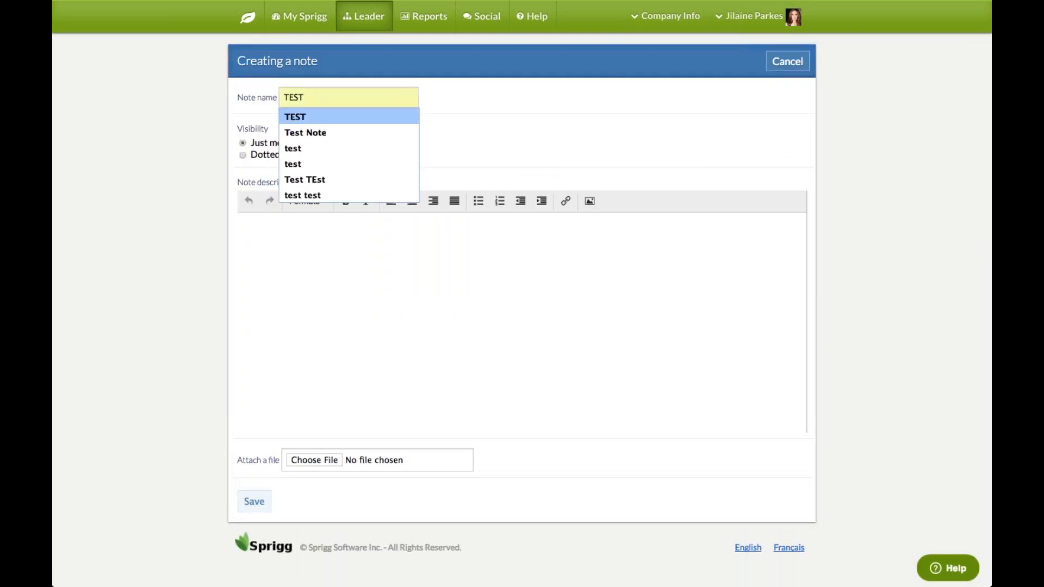
{"action": "left_click", "coordinate": [348, 113]}
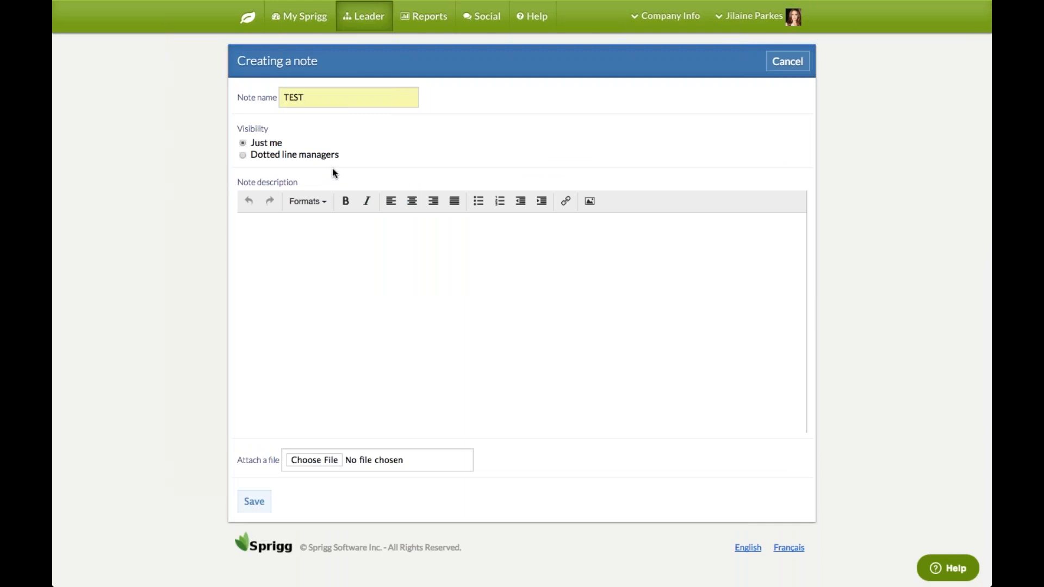
{"action": "left_click", "coordinate": [243, 156]}
{"action": "left_click", "coordinate": [283, 275]}
{"action": "type", "text": "TEST"}
{"action": "left_click", "coordinate": [257, 500]}
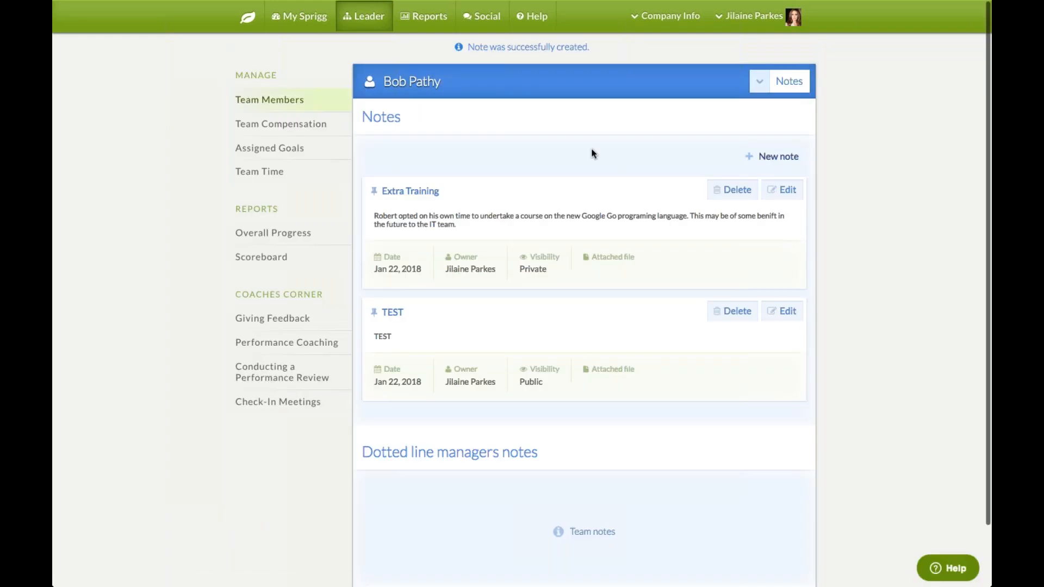
{"action": "left_click", "coordinate": [303, 107]}
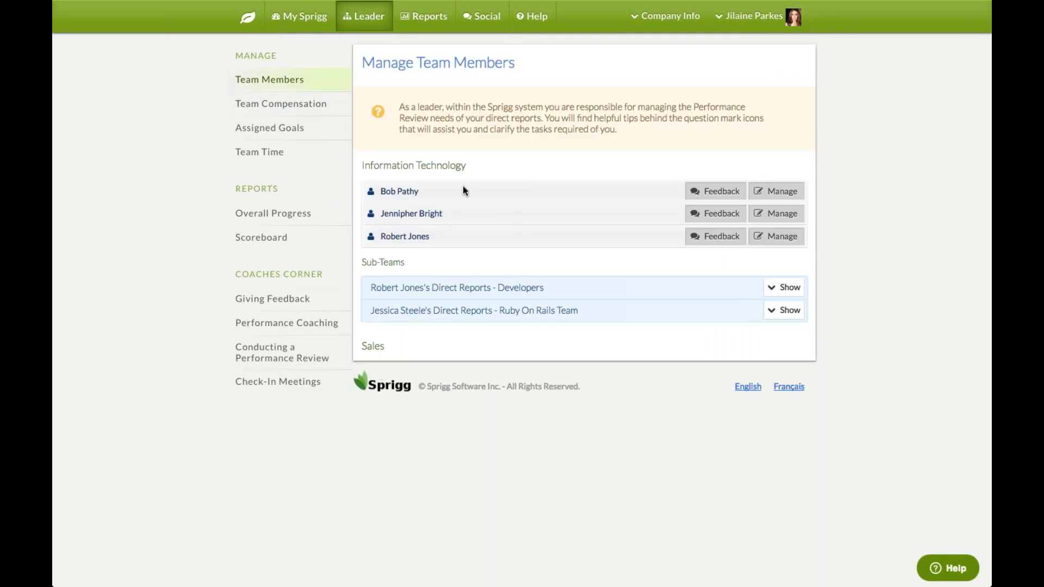
Open the employee's 2018 Performance Reviews and list the review periods available to start
{"action": "left_click", "coordinate": [782, 192]}
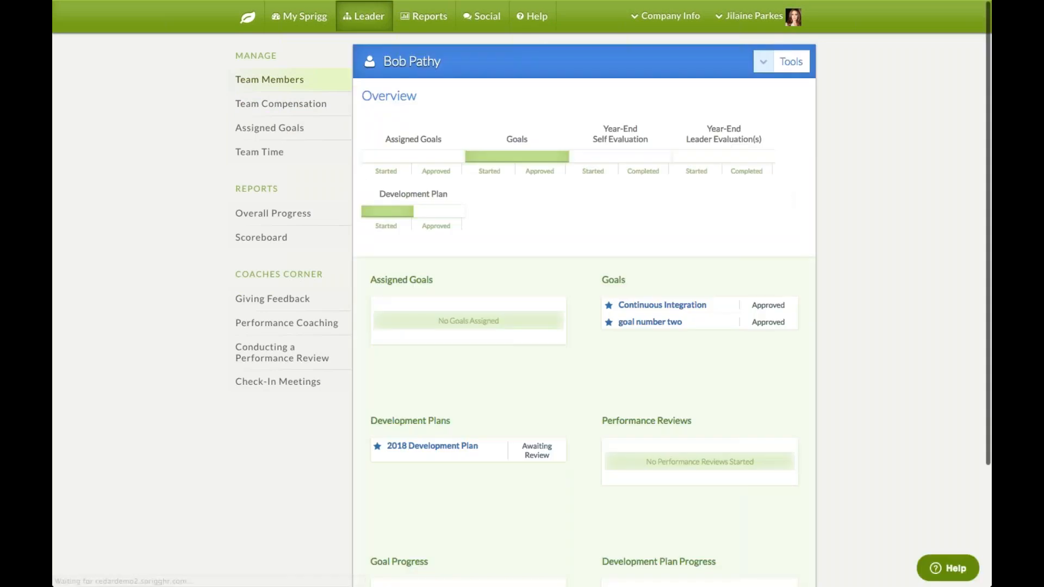
{"action": "left_click", "coordinate": [770, 62]}
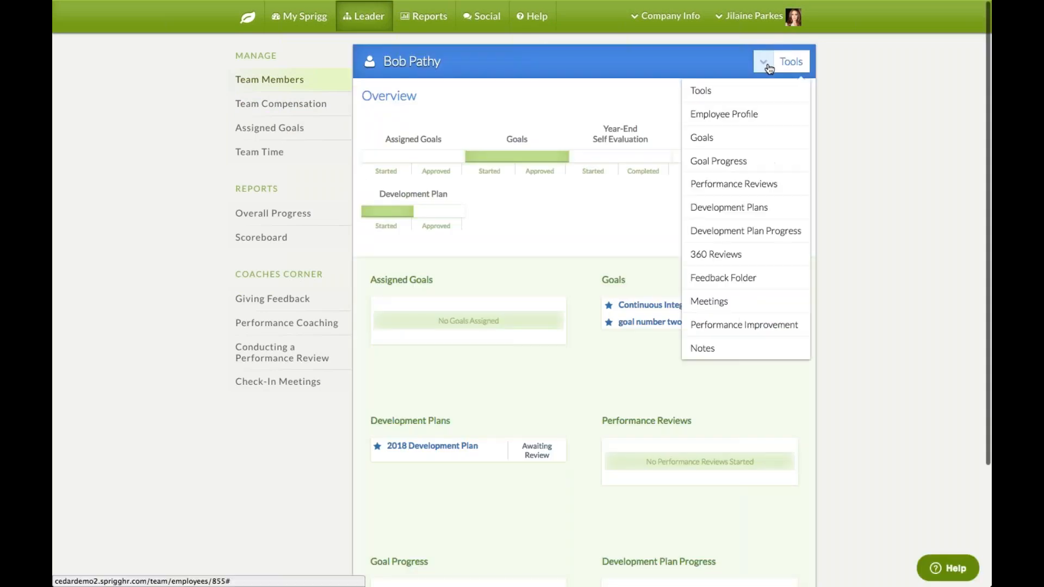
{"action": "left_click", "coordinate": [752, 188]}
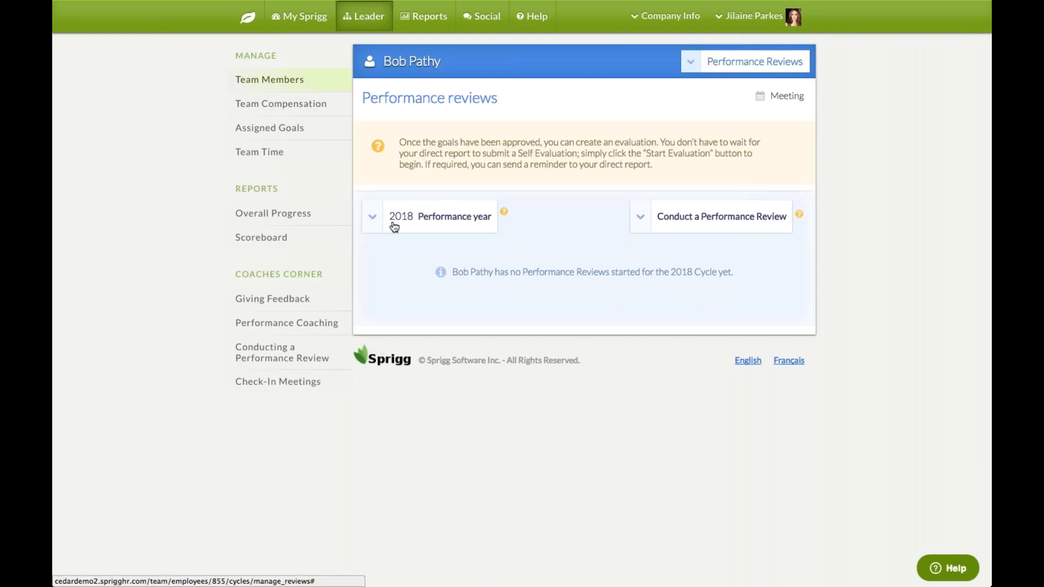
{"action": "left_click", "coordinate": [368, 225]}
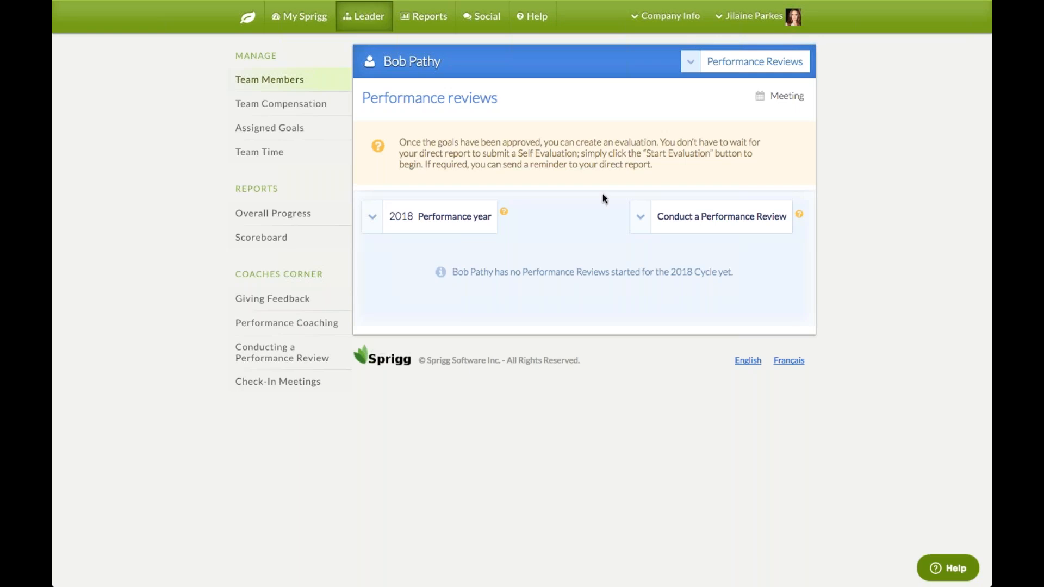
{"action": "left_click", "coordinate": [641, 224]}
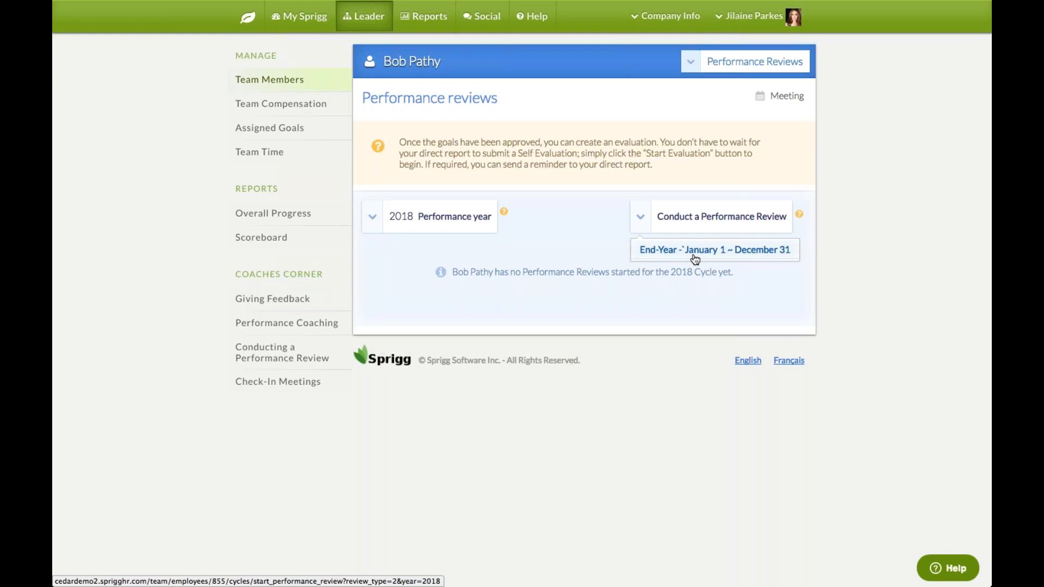
Start the End-Year (January 1 ~ December 31) review and begin the leader evaluation
{"action": "left_click", "coordinate": [654, 255]}
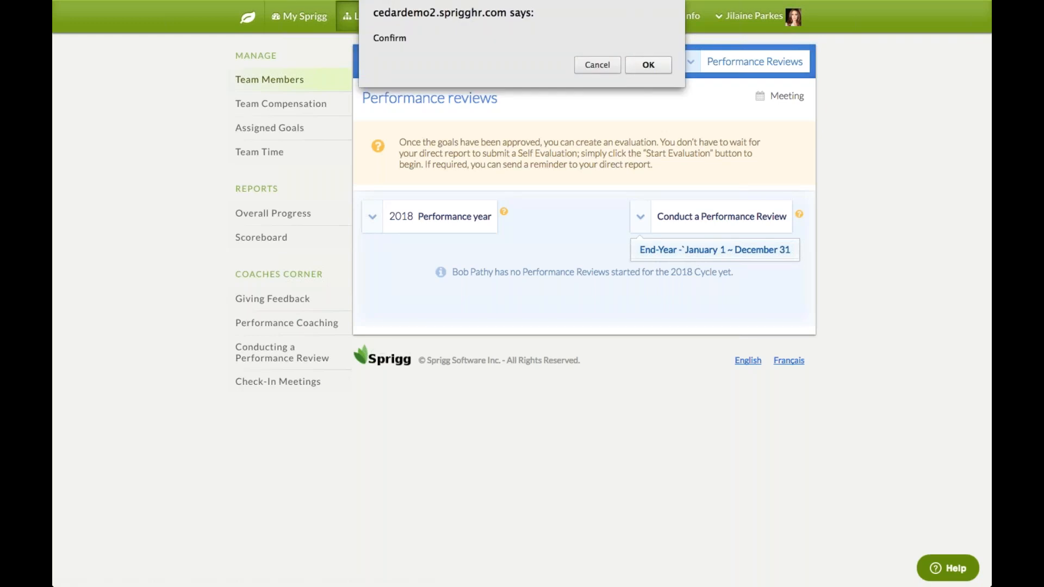
{"action": "key", "text": "Return"}
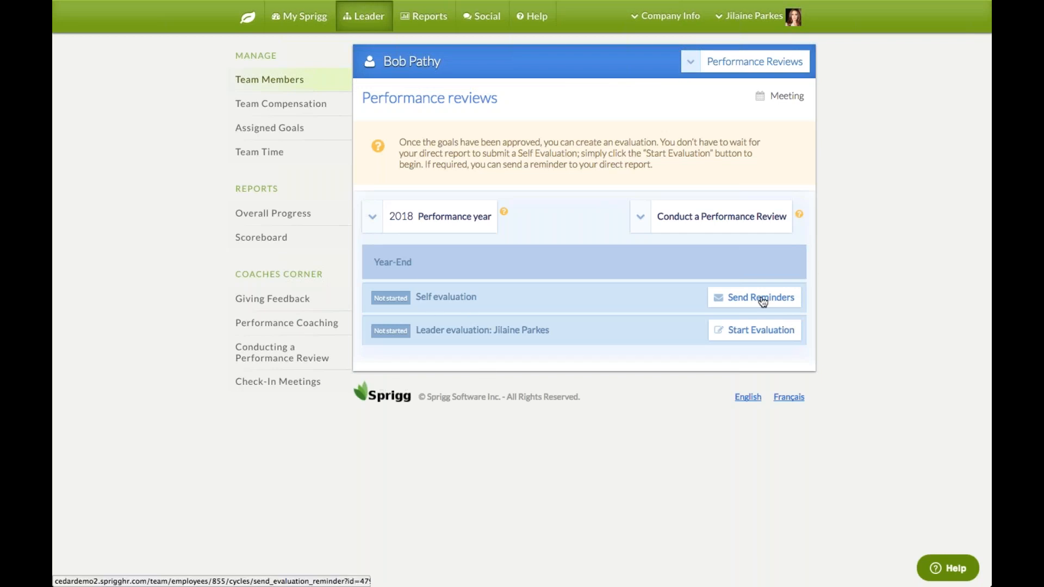
{"action": "left_click", "coordinate": [772, 336]}
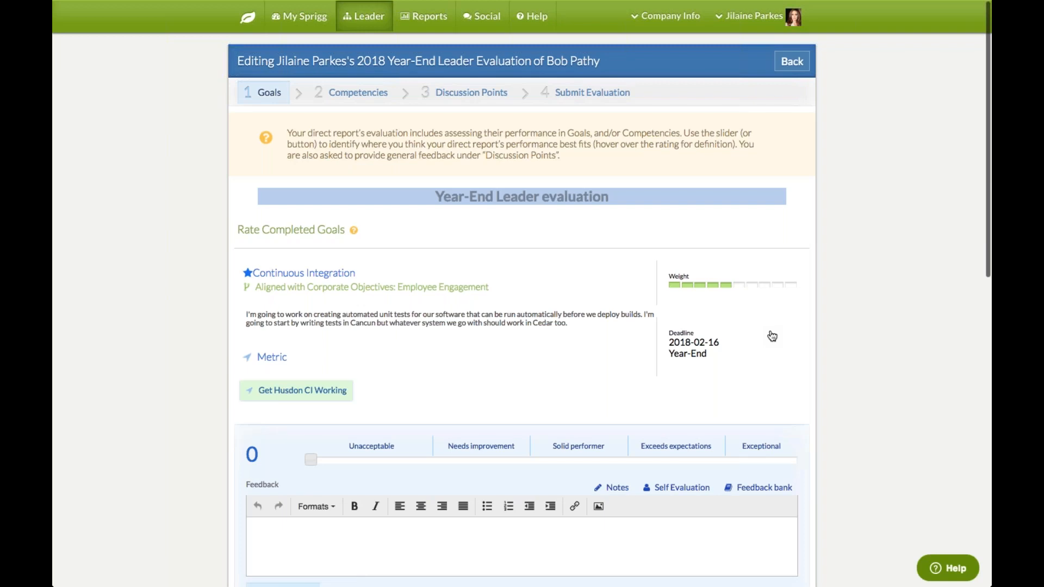
Rate the Continuous Integration goal 58, in the Solid performer range
{"action": "scroll", "coordinate": [772, 336], "scroll_direction": "down", "scroll_amount": 1}
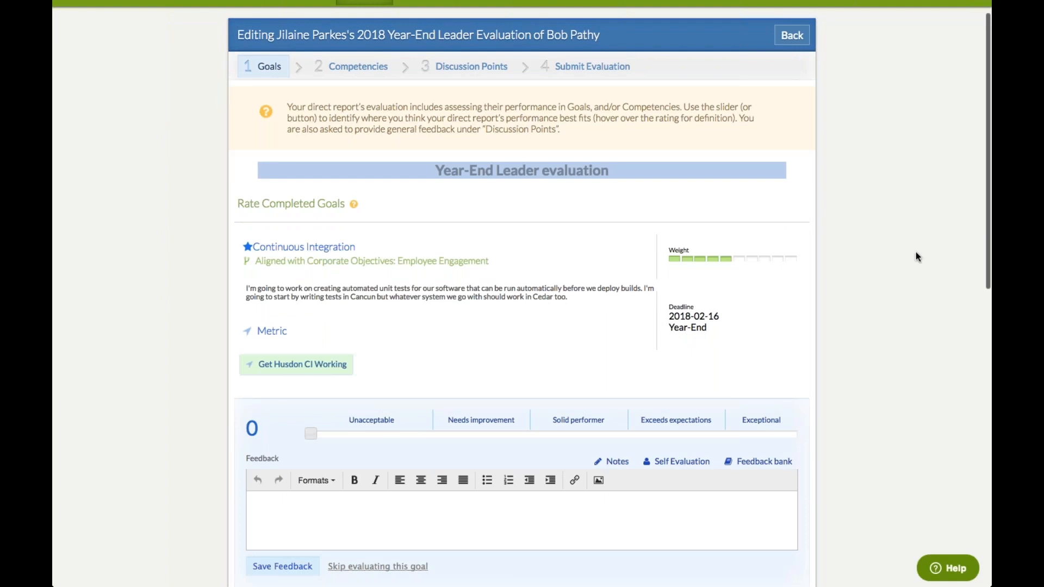
{"action": "scroll", "coordinate": [916, 252], "scroll_direction": "down", "scroll_amount": 3}
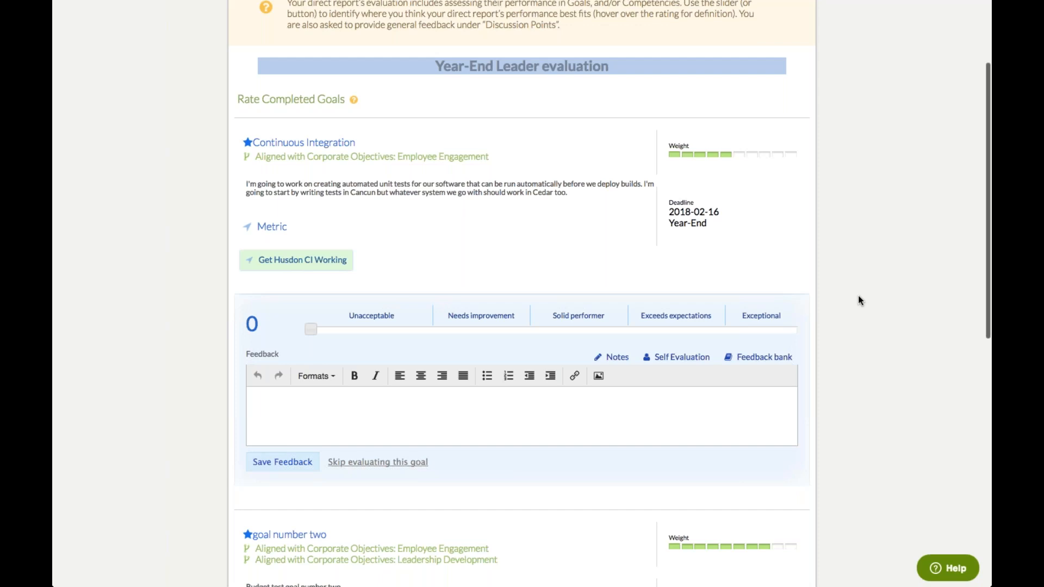
{"action": "left_click", "coordinate": [525, 329]}
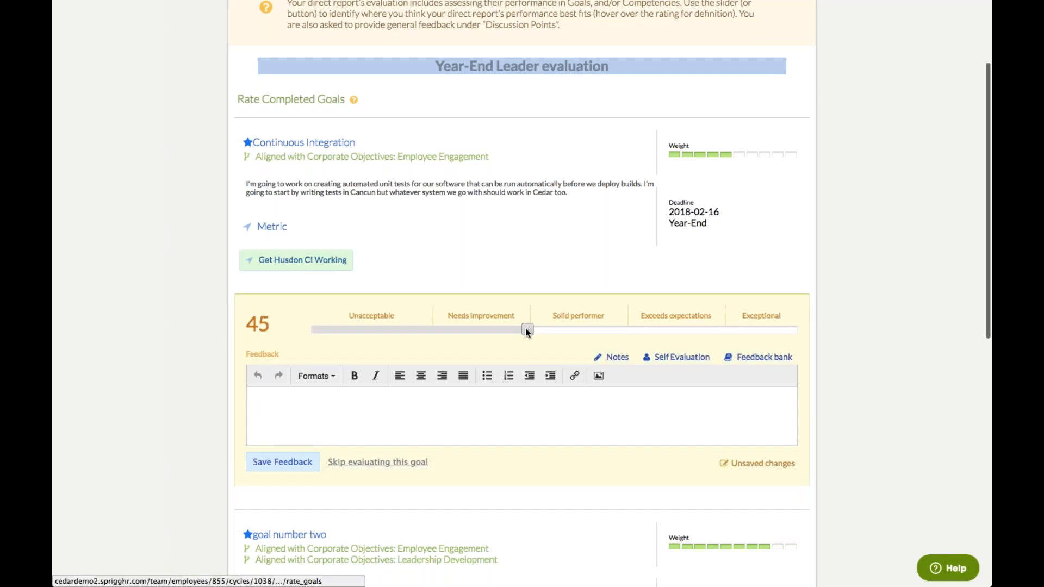
{"action": "mouse_move", "coordinate": [527, 330]}
{"action": "left_mouse_down"}
{"action": "mouse_move", "coordinate": [638, 328]}
{"action": "mouse_move", "coordinate": [537, 330]}
{"action": "left_mouse_up"}
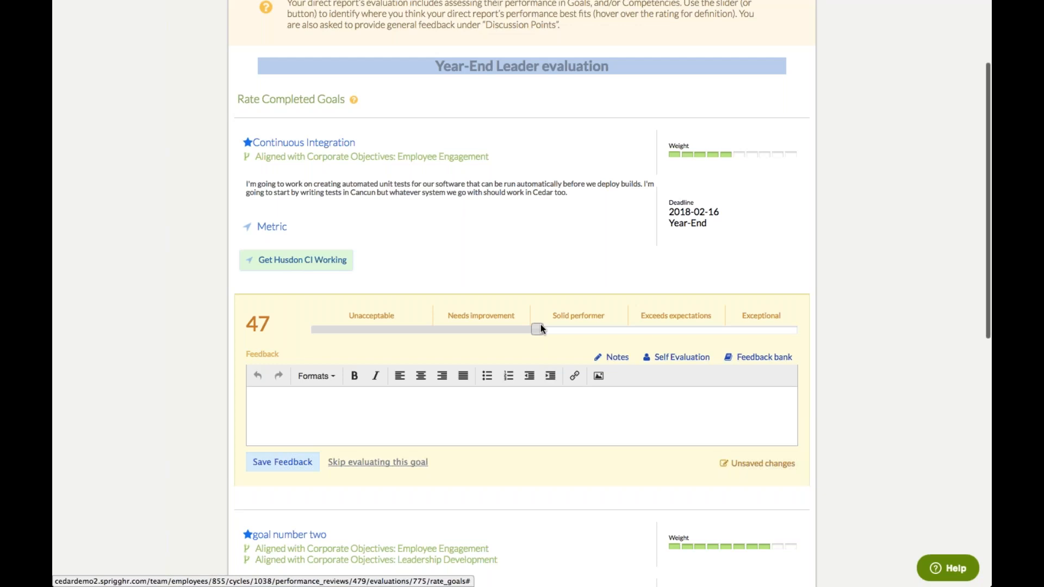
{"action": "left_click_drag", "start_coordinate": [537, 326], "coordinate": [601, 332]}
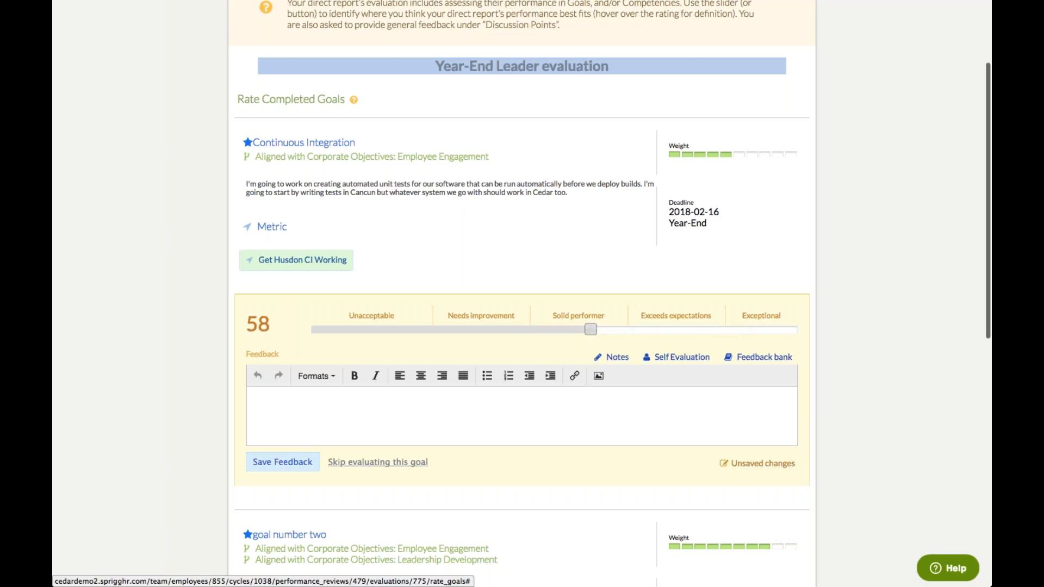
{"action": "mouse_move", "coordinate": [379, 315]}
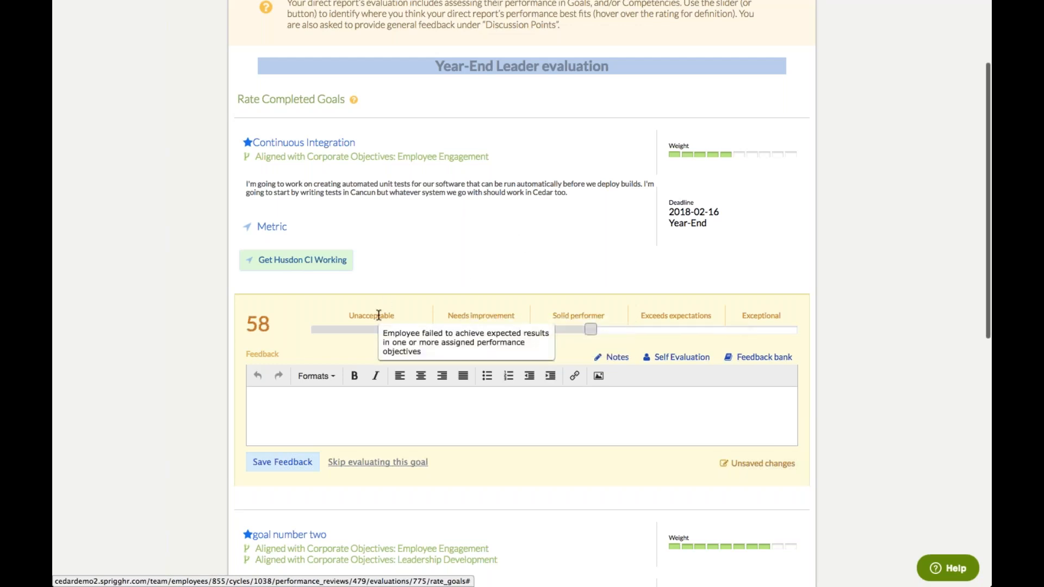
{"action": "mouse_move", "coordinate": [665, 322]}
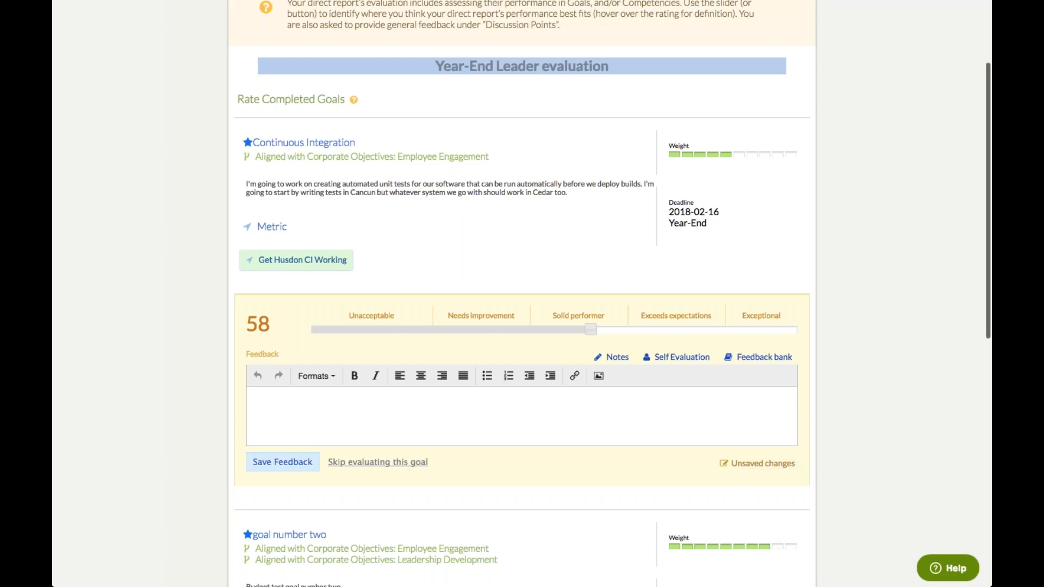
Save Continuous Integration feedback using the stock 'Demonstrates the ability to perform tasks…' comment, edited
{"action": "left_click", "coordinate": [762, 358]}
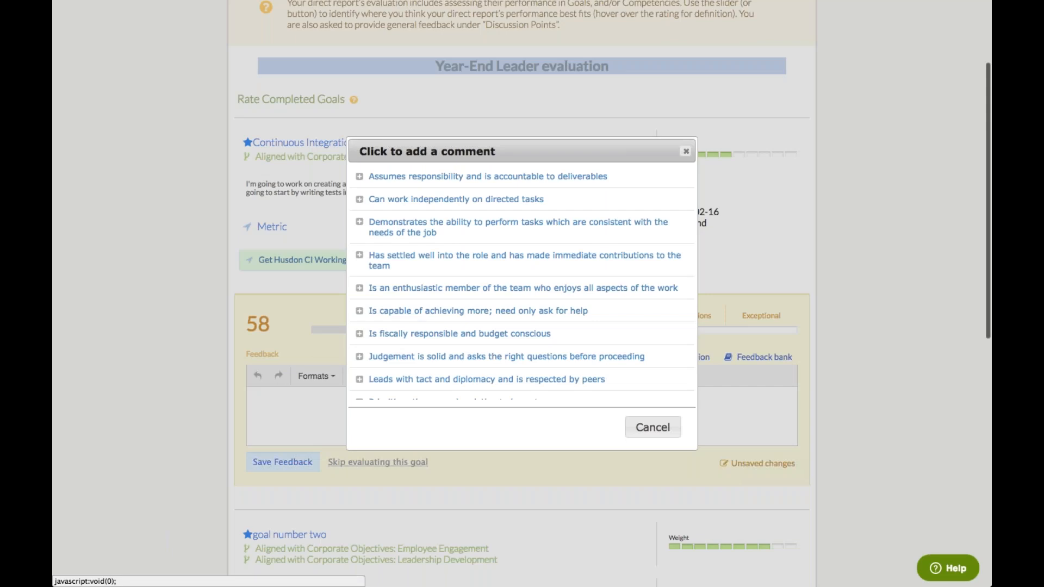
{"action": "left_click", "coordinate": [512, 228]}
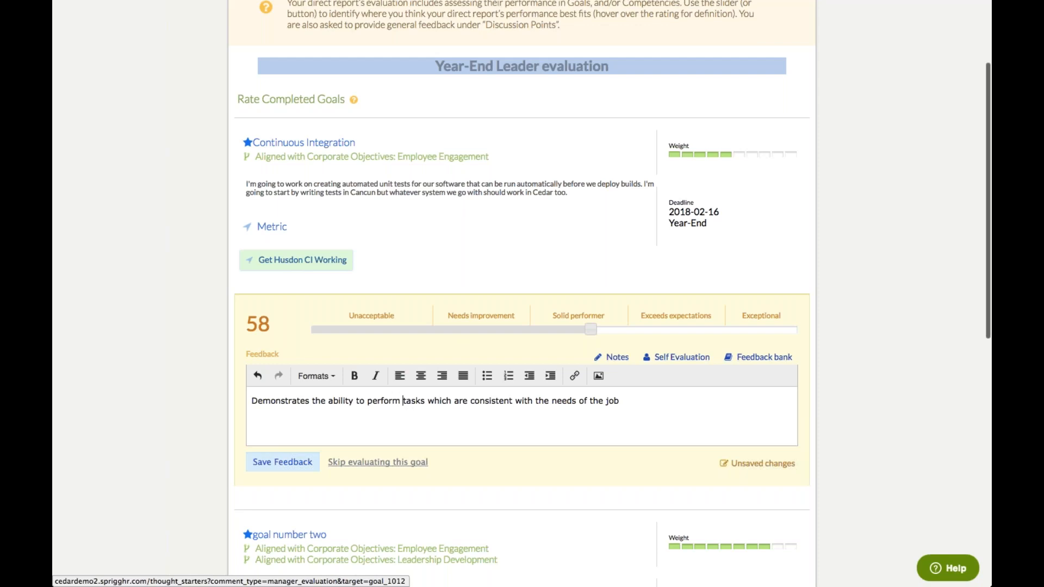
{"action": "type", "text": "jdlkfj djdlkf djdlkj"}
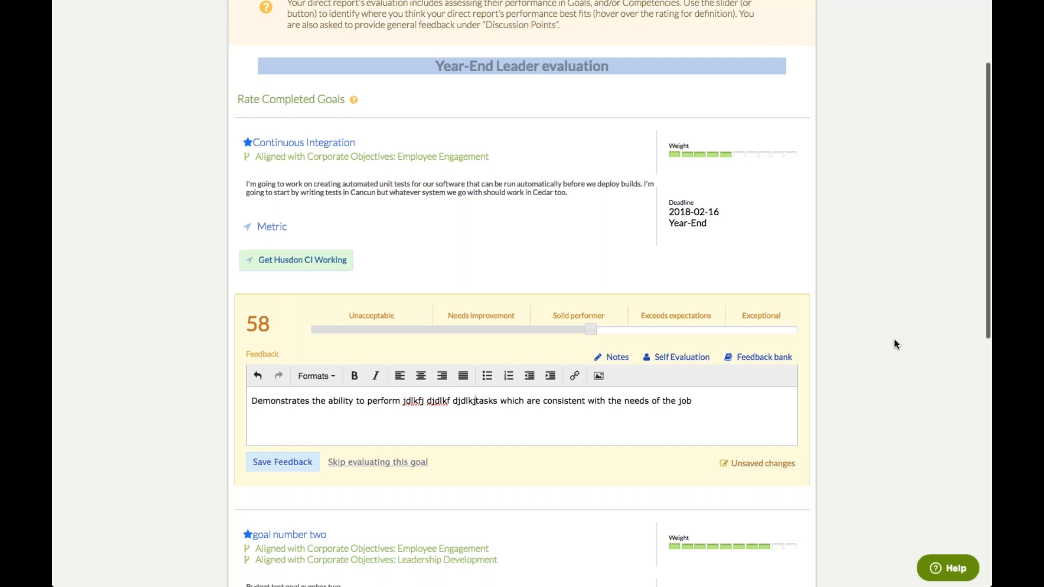
{"action": "left_click", "coordinate": [281, 464]}
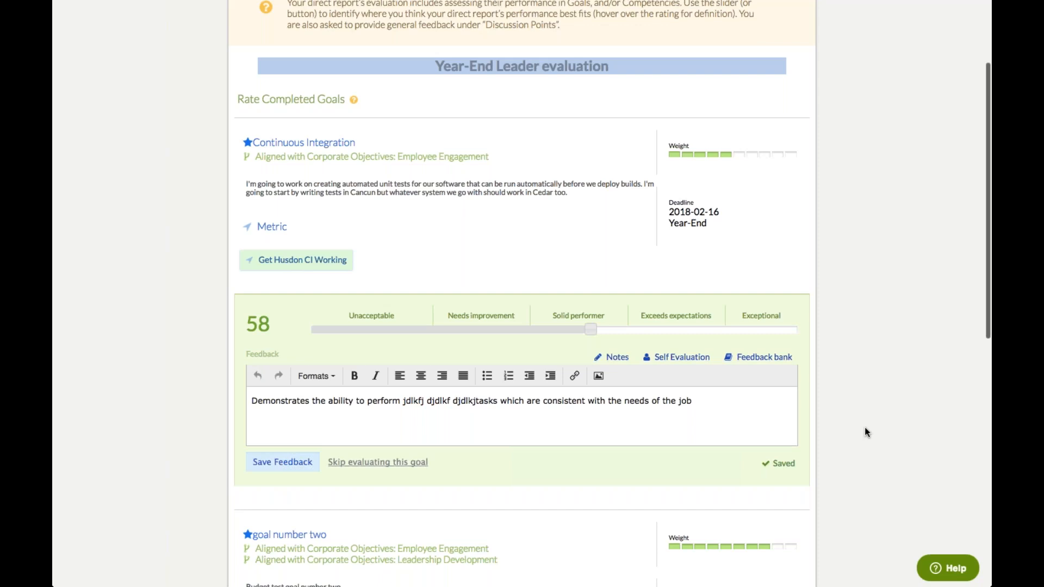
{"action": "scroll", "coordinate": [866, 432], "scroll_direction": "down", "scroll_amount": 5}
{"action": "scroll", "coordinate": [866, 432], "scroll_direction": "down", "scroll_amount": 4}
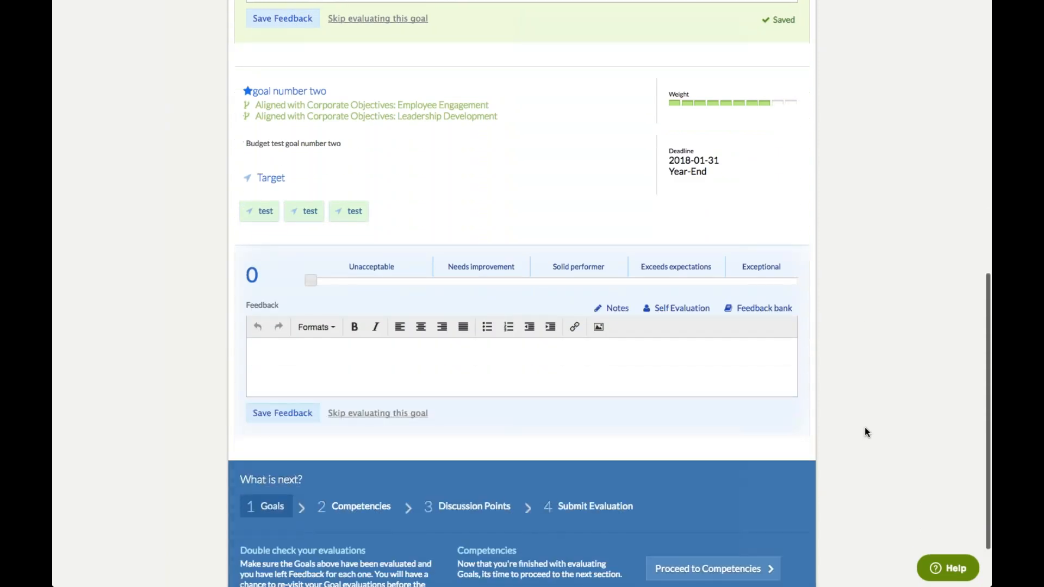
Rate goal number two 66 and save its feedback 'test test' after checking notes and self evaluation
{"action": "left_click", "coordinate": [630, 281]}
{"action": "left_click", "coordinate": [677, 374]}
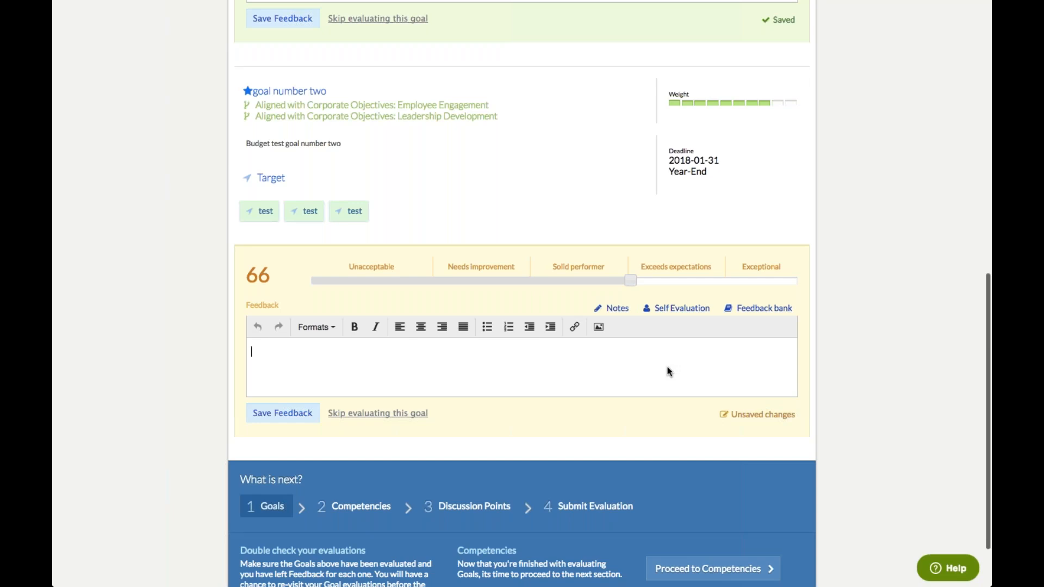
{"action": "left_click", "coordinate": [616, 309]}
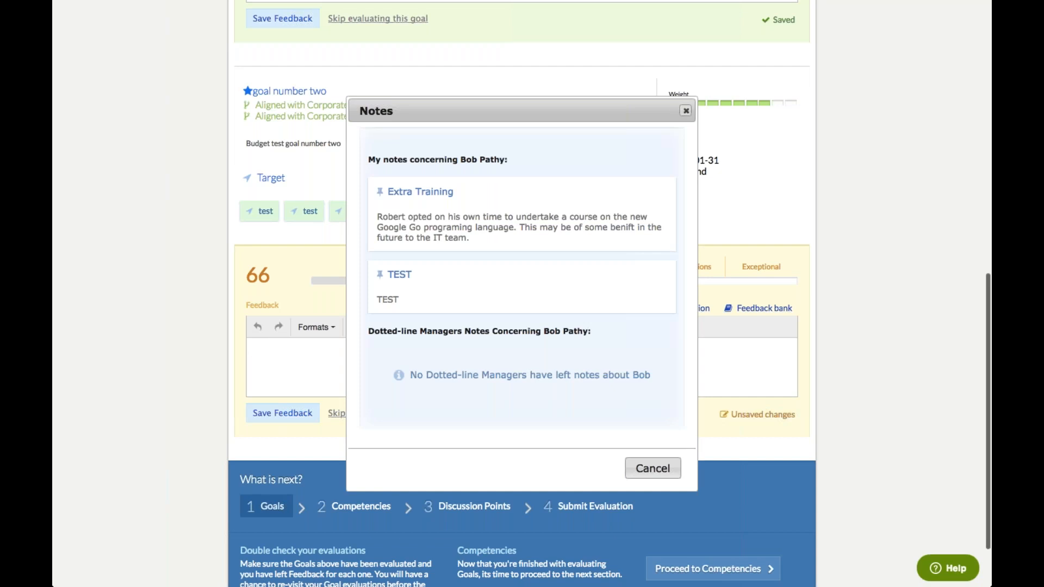
{"action": "left_click", "coordinate": [686, 110]}
{"action": "left_click", "coordinate": [252, 353]}
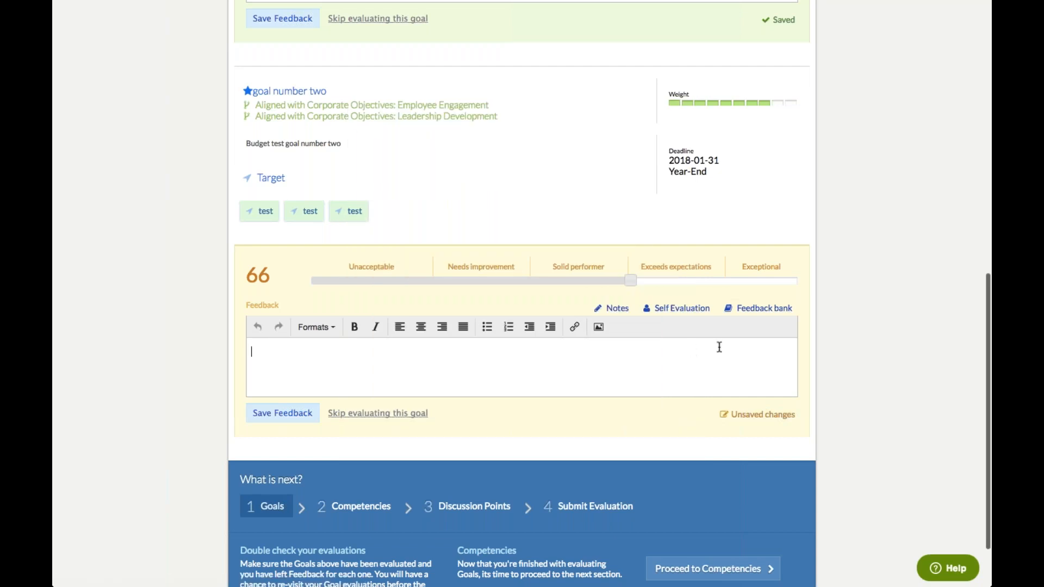
{"action": "type", "text": "test test"}
{"action": "left_click", "coordinate": [667, 311]}
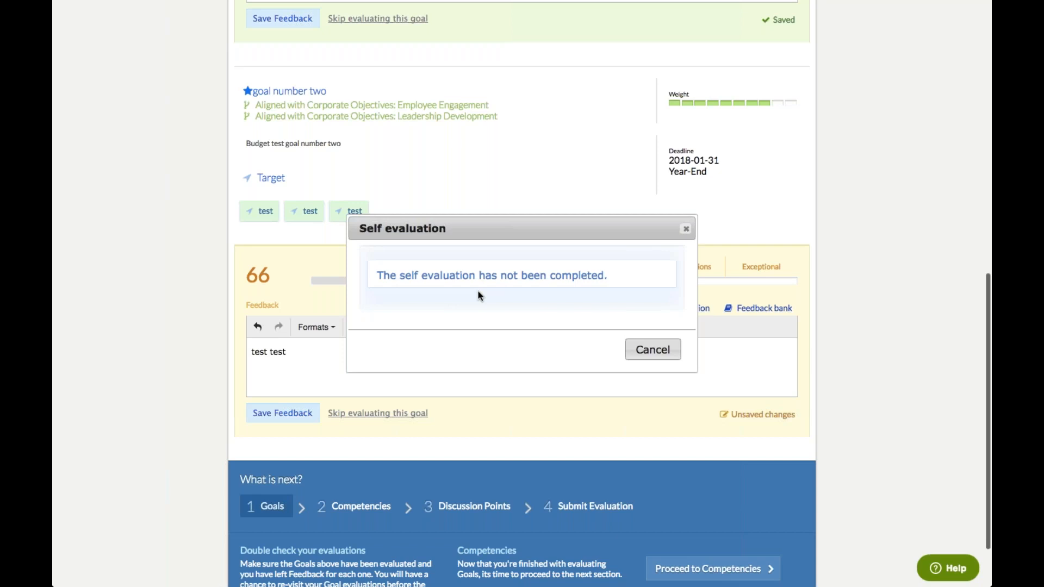
{"action": "left_click", "coordinate": [686, 229]}
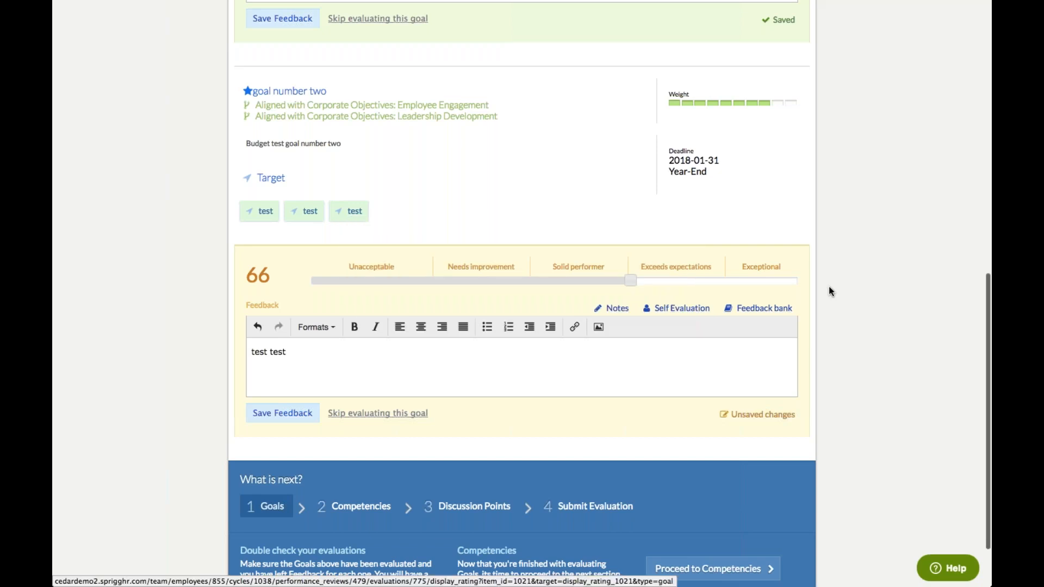
{"action": "left_click", "coordinate": [298, 416]}
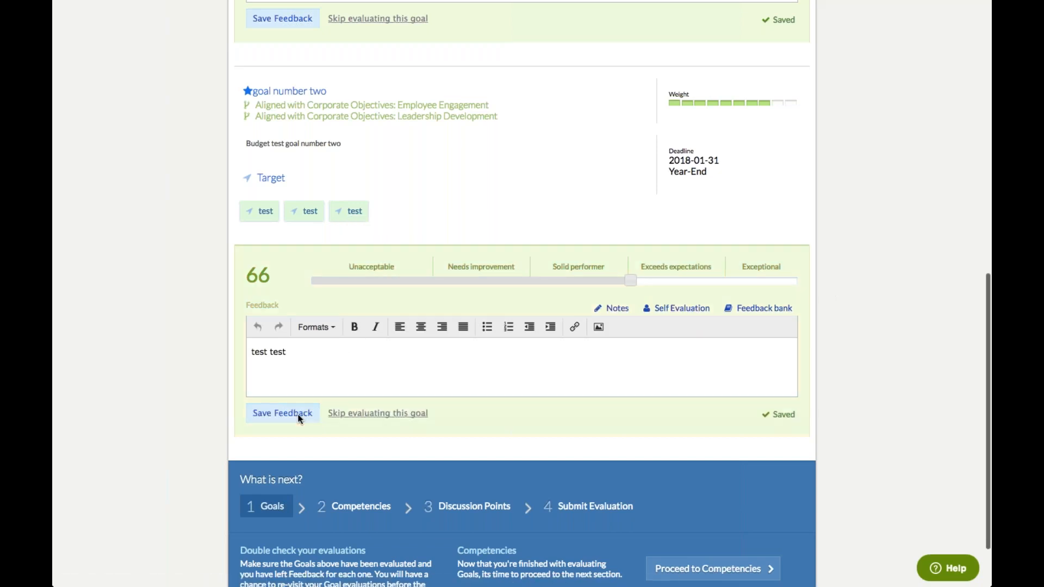
{"action": "scroll", "coordinate": [839, 417], "scroll_direction": "down", "scroll_amount": 2}
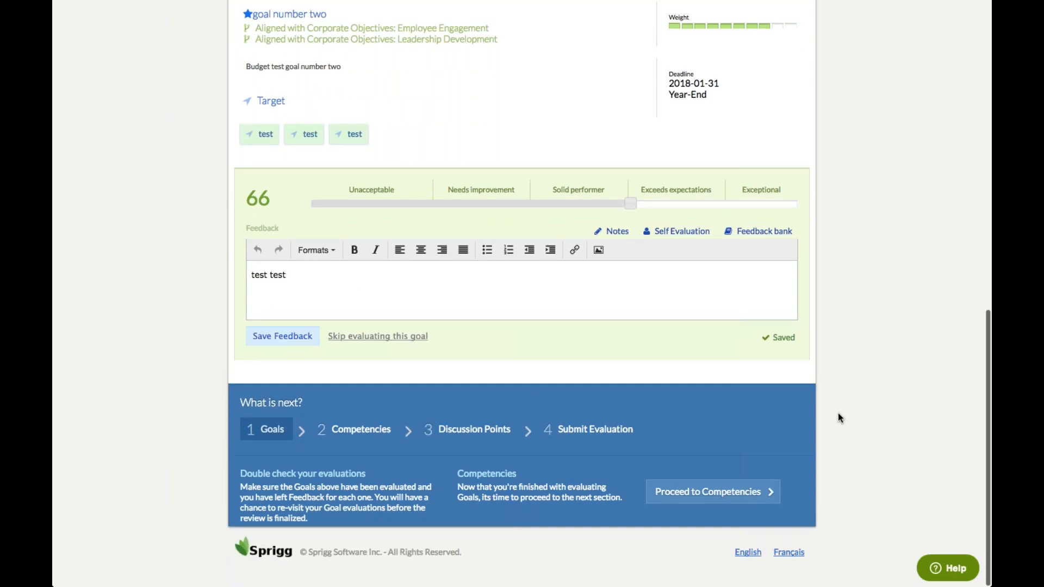
In Competencies, rate Decision Making and Judgment 54 and save feedback 'tes test'
{"action": "left_click", "coordinate": [367, 438]}
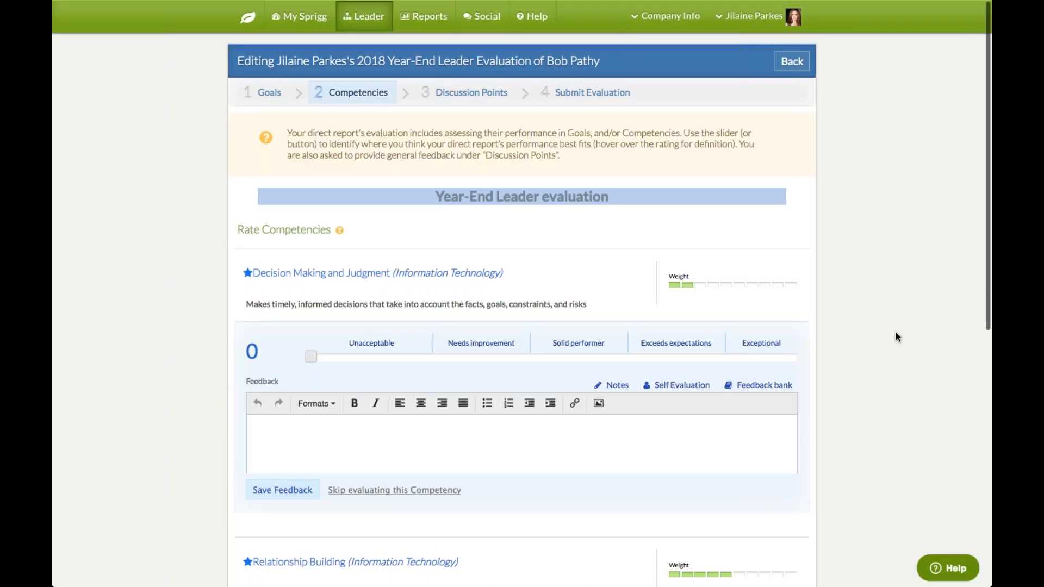
{"action": "scroll", "coordinate": [897, 337], "scroll_direction": "down", "scroll_amount": 1}
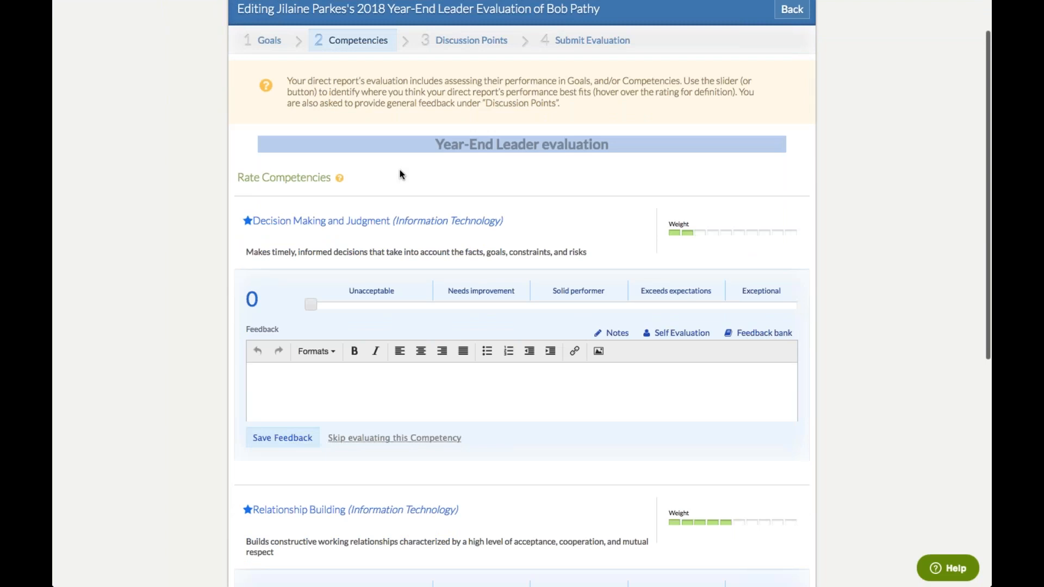
{"action": "left_click", "coordinate": [569, 305]}
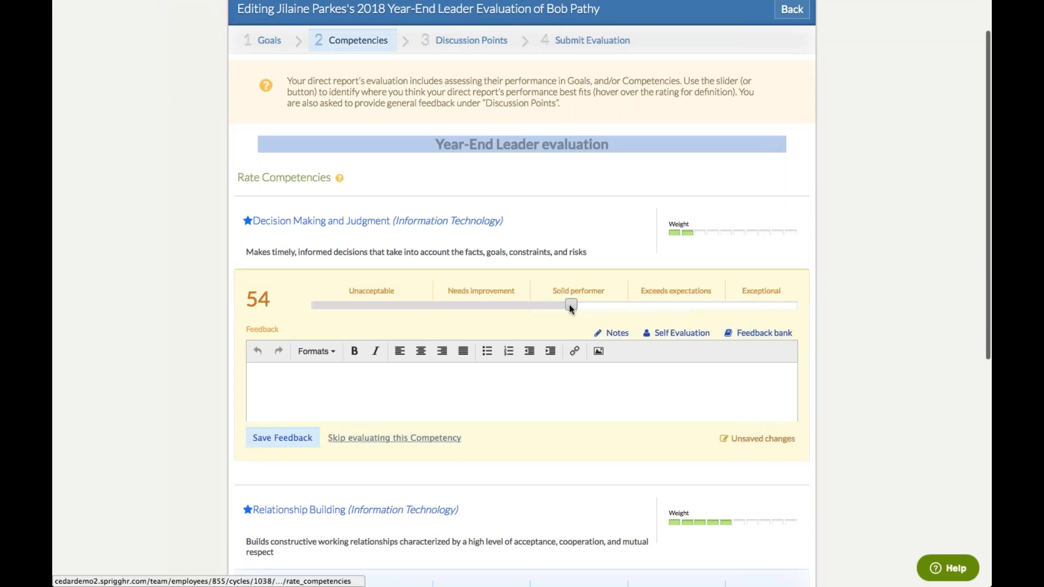
{"action": "left_click", "coordinate": [504, 403]}
{"action": "type", "text": "tes "}
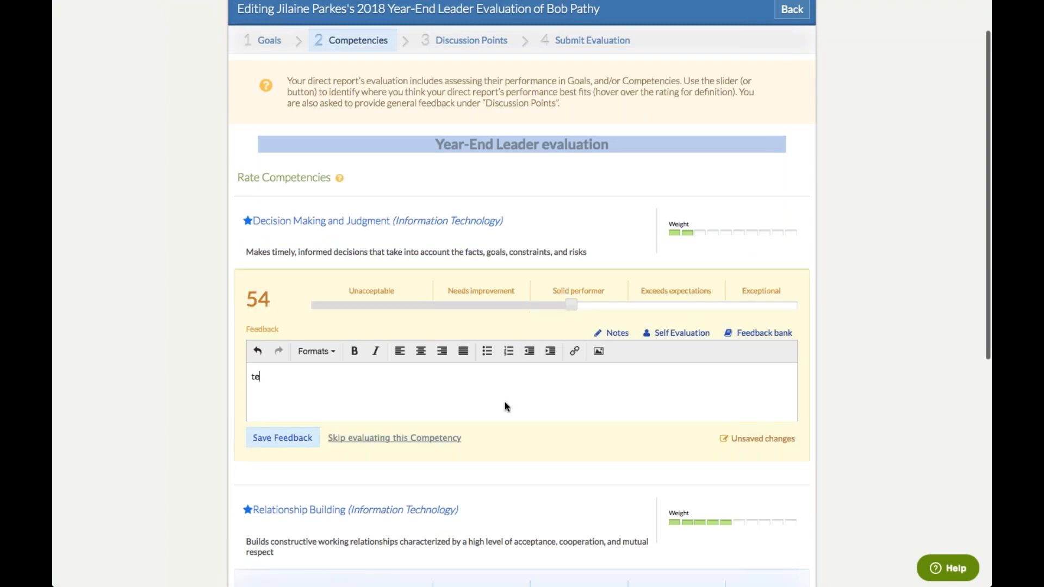
{"action": "type", "text": "test"}
{"action": "left_click", "coordinate": [263, 438]}
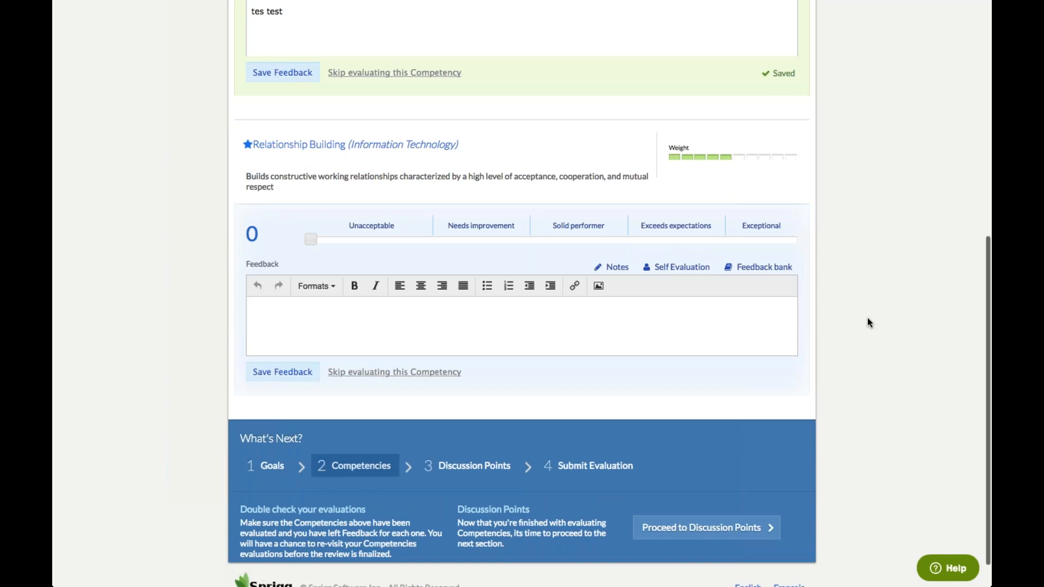
Rate Relationship Building 81 and save feedback 'test test'
{"action": "left_click", "coordinate": [704, 240]}
{"action": "left_click", "coordinate": [524, 331]}
{"action": "type", "text": "test test"}
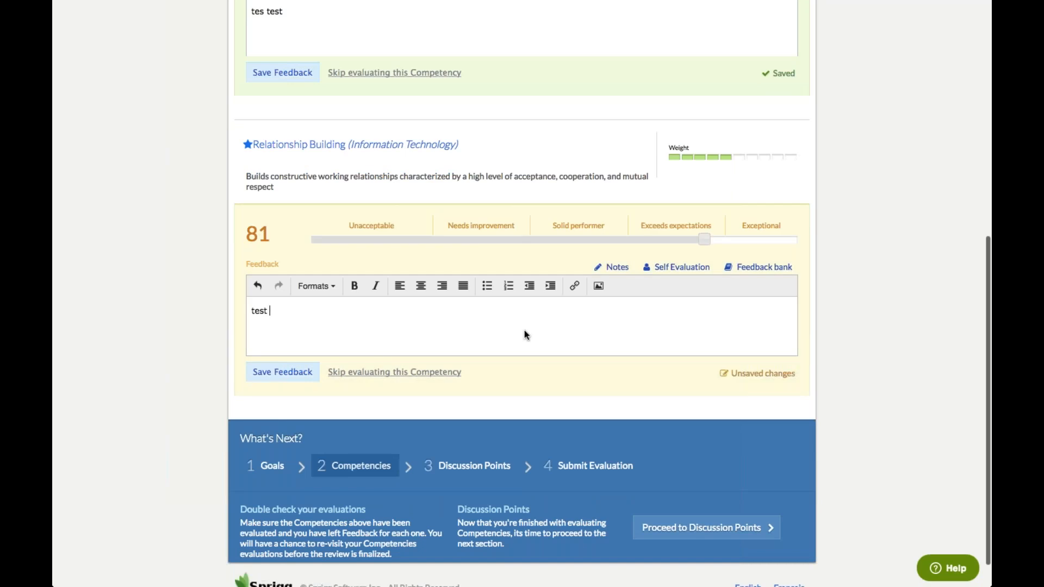
{"action": "left_click", "coordinate": [297, 374]}
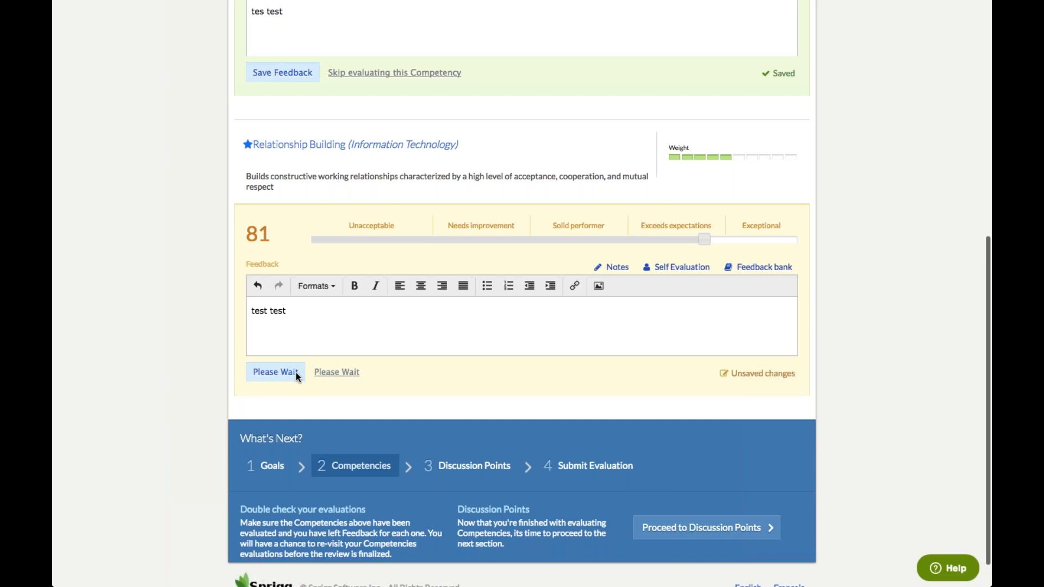
Save Discussion Points answers for START doing ('test test test') and what gets in the way ('test test')
{"action": "left_click", "coordinate": [497, 477]}
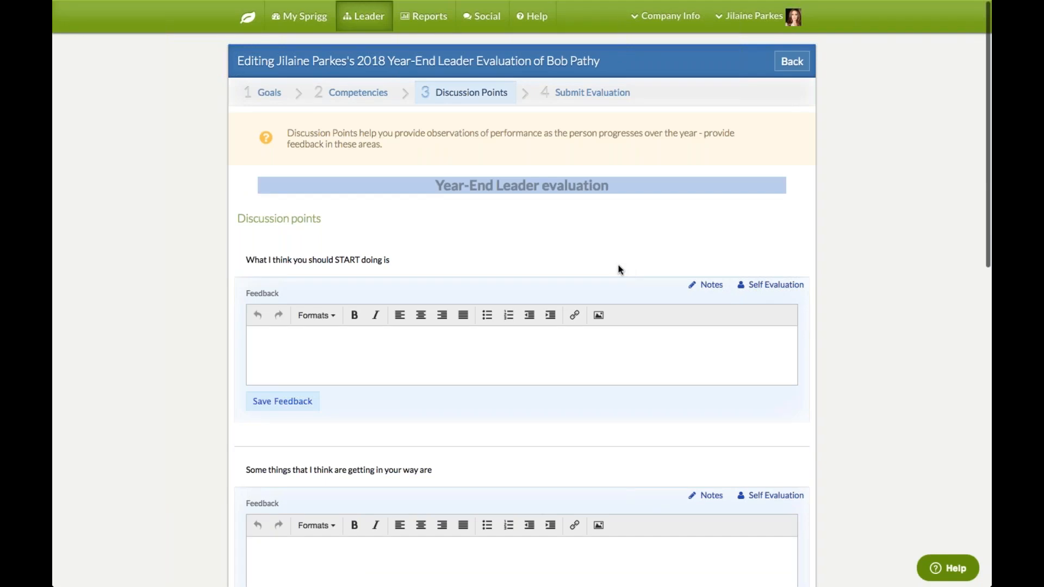
{"action": "scroll", "coordinate": [857, 249], "scroll_direction": "down", "scroll_amount": 3}
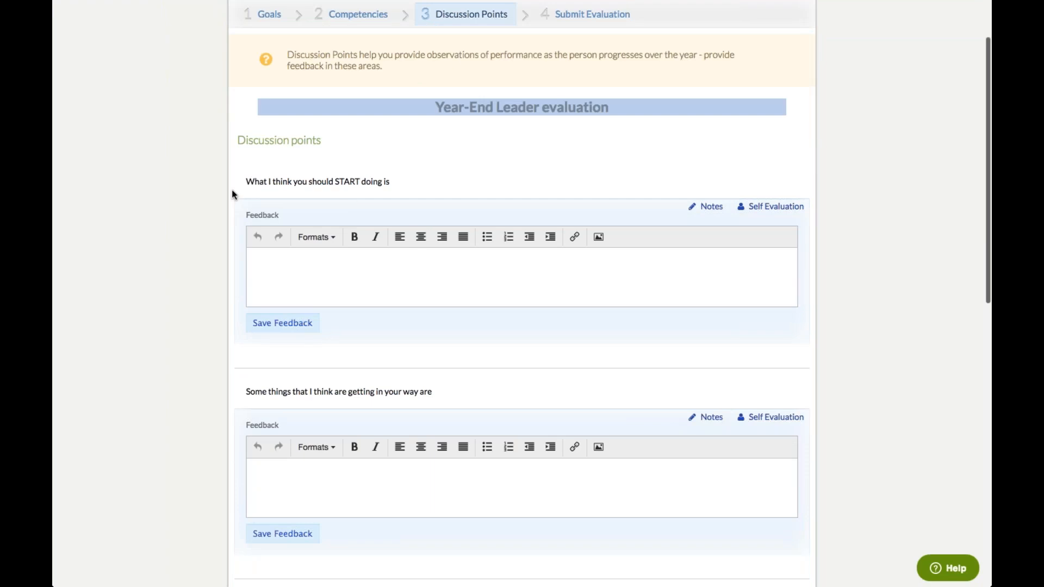
{"action": "left_click_drag", "start_coordinate": [231, 191], "coordinate": [378, 183]}
{"action": "left_click", "coordinate": [397, 180]}
{"action": "left_click", "coordinate": [272, 283]}
{"action": "type", "text": "test"}
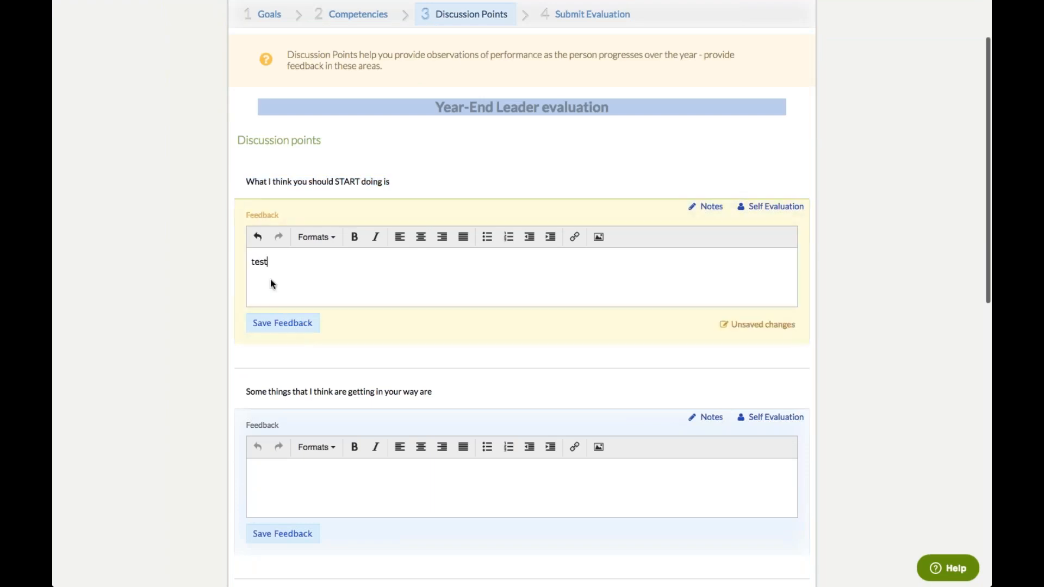
{"action": "type", "text": " test test"}
{"action": "left_click", "coordinate": [263, 323]}
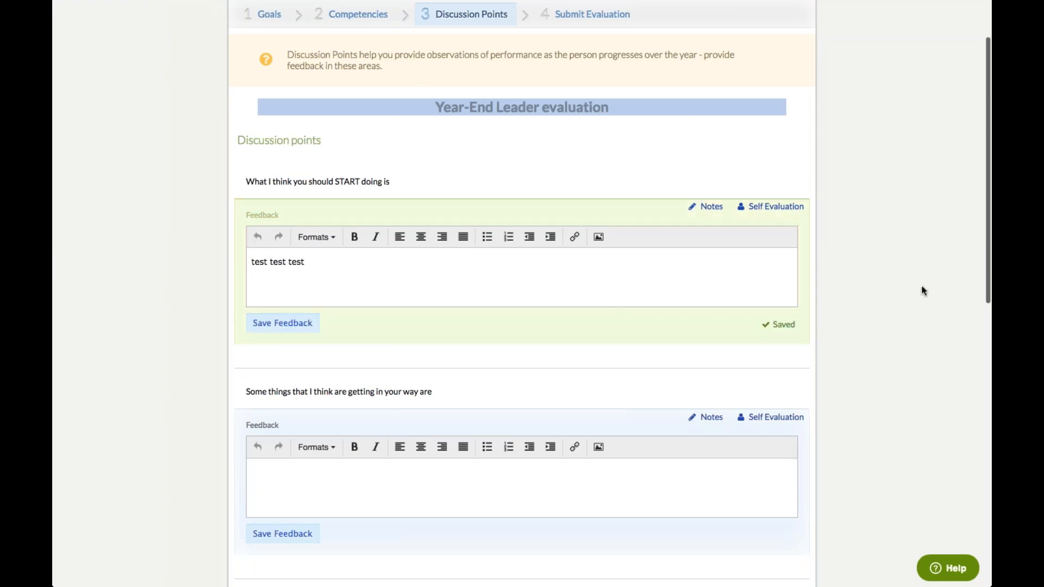
{"action": "scroll", "coordinate": [918, 298], "scroll_direction": "down", "scroll_amount": 5}
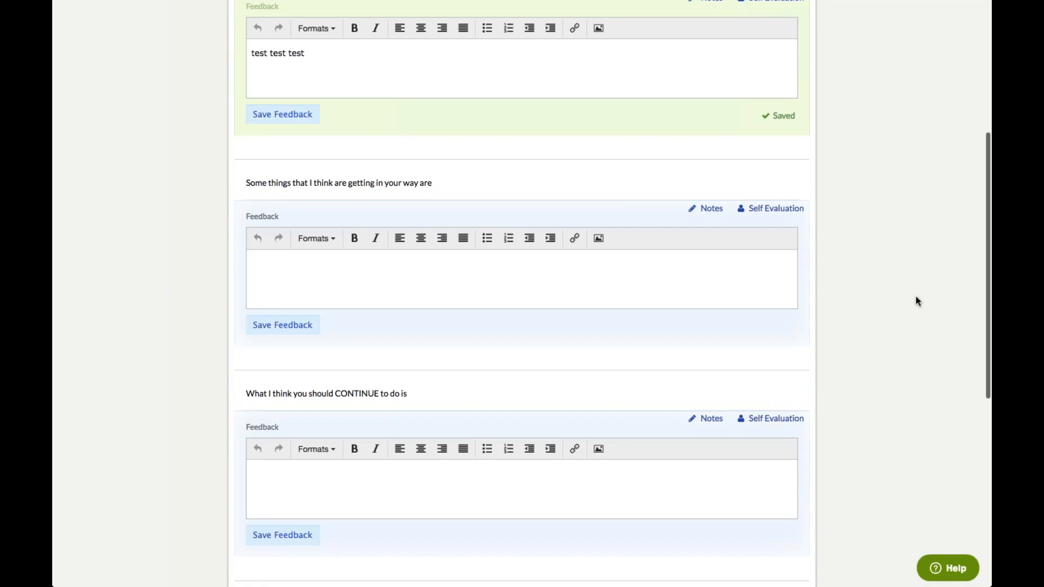
{"action": "left_click", "coordinate": [625, 288]}
{"action": "type", "text": "test test"}
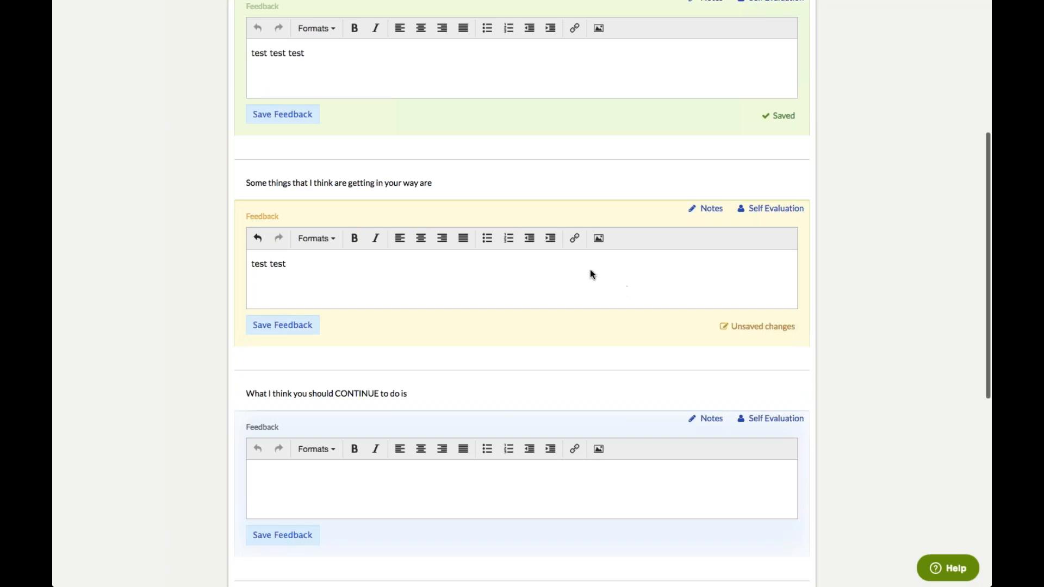
{"action": "left_click", "coordinate": [293, 328]}
Save the CONTINUE doing answer 'test test' and Overall Feedback 'summary notes'
{"action": "scroll", "coordinate": [881, 361], "scroll_direction": "down", "scroll_amount": 1}
{"action": "scroll", "coordinate": [881, 361], "scroll_direction": "down", "scroll_amount": 1}
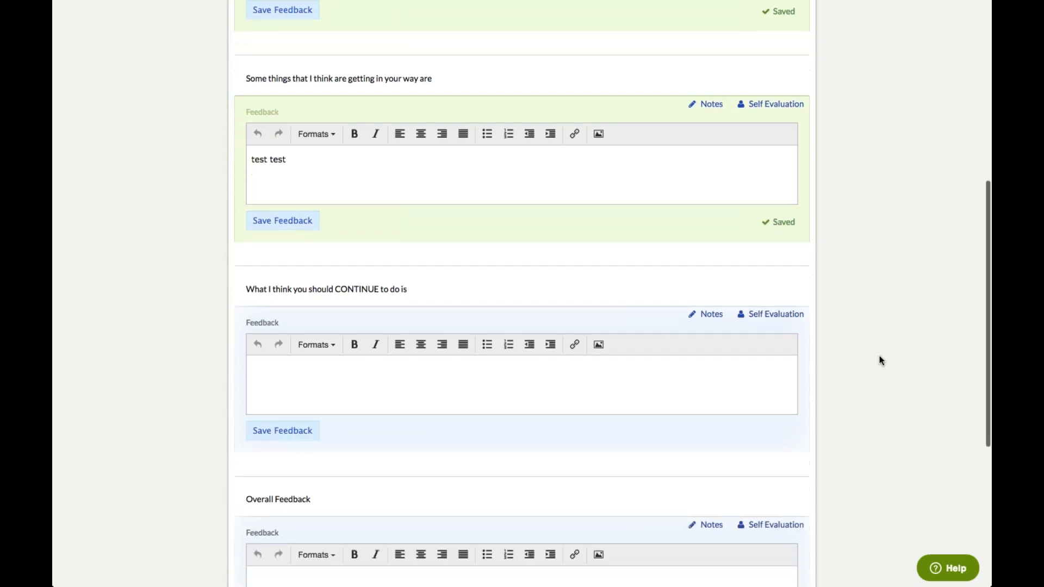
{"action": "left_click", "coordinate": [510, 410]}
{"action": "type", "text": "test test"}
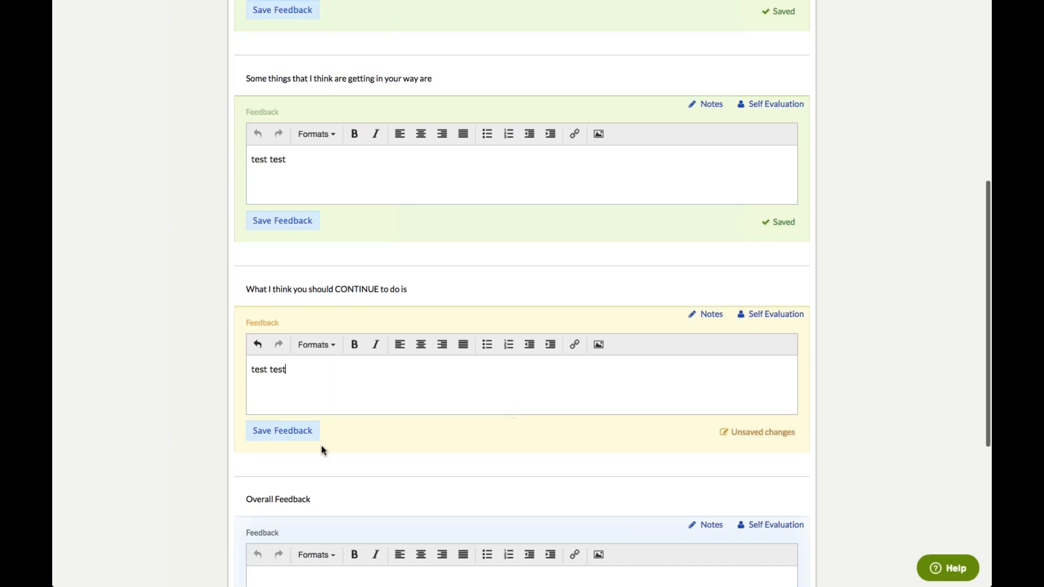
{"action": "left_click", "coordinate": [317, 427]}
{"action": "scroll", "coordinate": [849, 411], "scroll_direction": "down", "scroll_amount": 5}
{"action": "scroll", "coordinate": [850, 411], "scroll_direction": "down", "scroll_amount": 1}
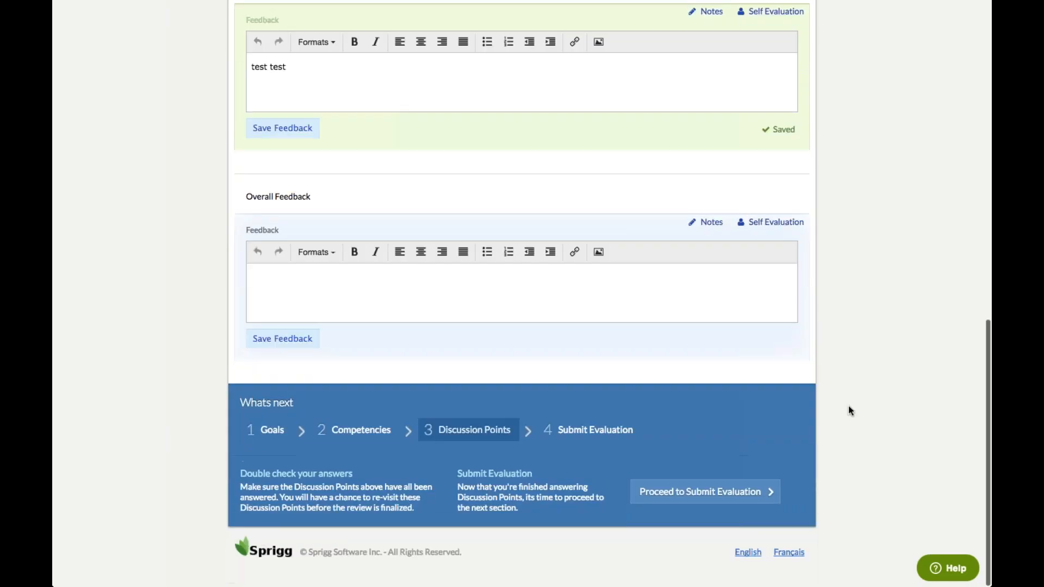
{"action": "left_click", "coordinate": [551, 293]}
{"action": "type", "text": "sum"}
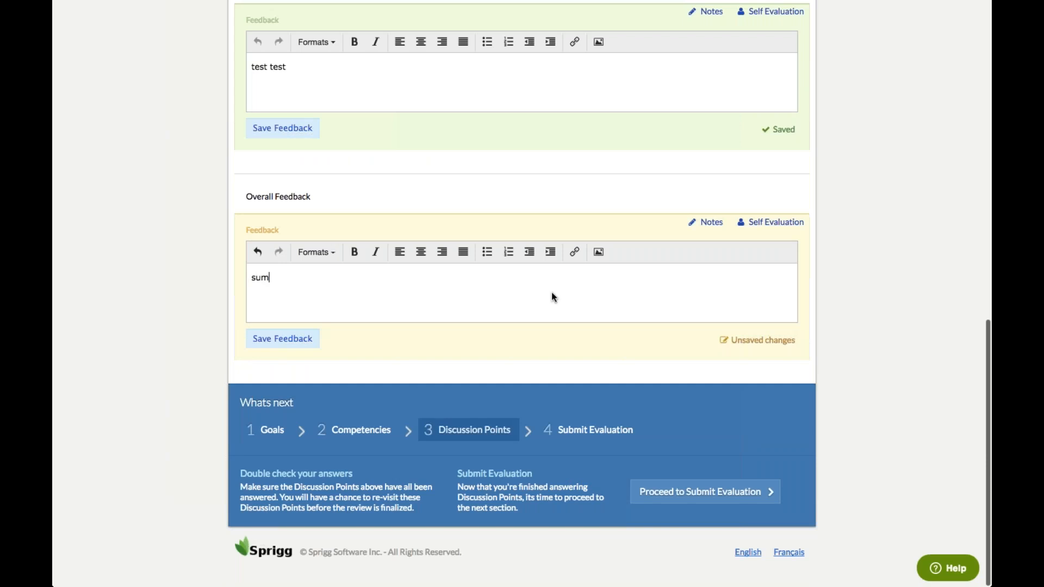
{"action": "type", "text": "mary notes"}
{"action": "left_click", "coordinate": [289, 343]}
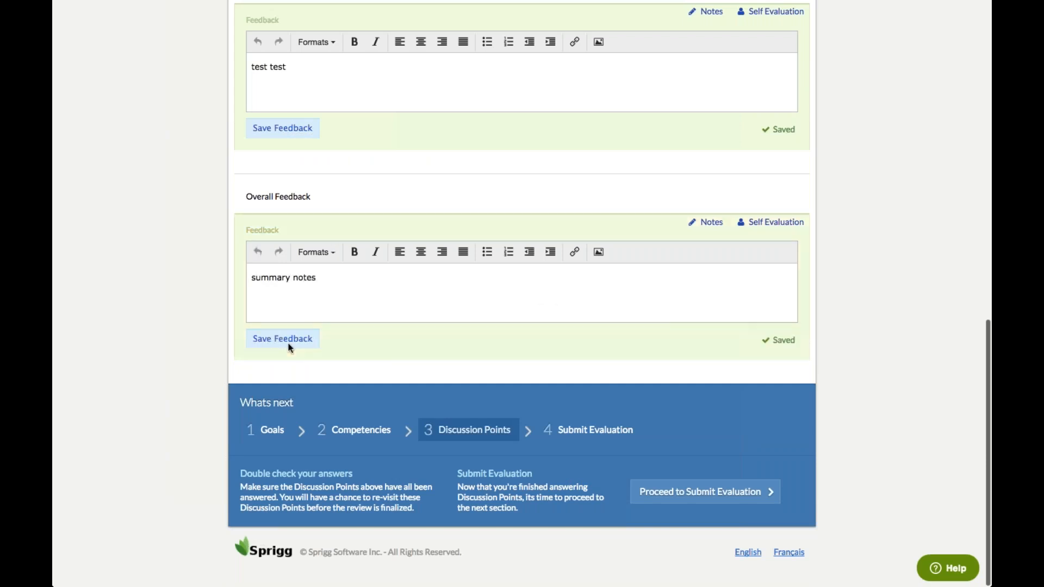
Submit the completed leader evaluation and confirm the submission
{"action": "left_click", "coordinate": [611, 433]}
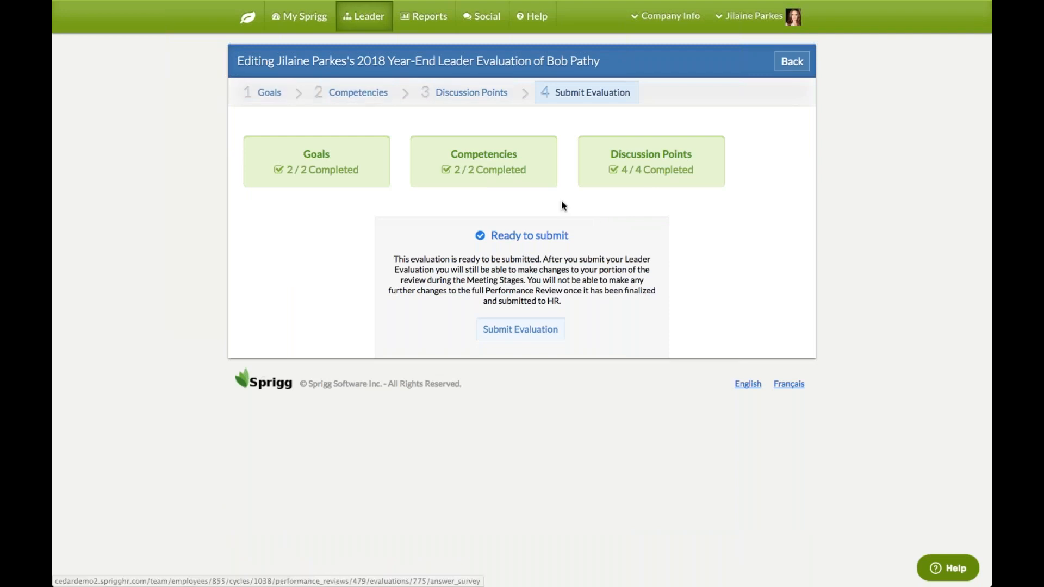
{"action": "left_click", "coordinate": [526, 329]}
{"action": "left_click", "coordinate": [643, 88]}
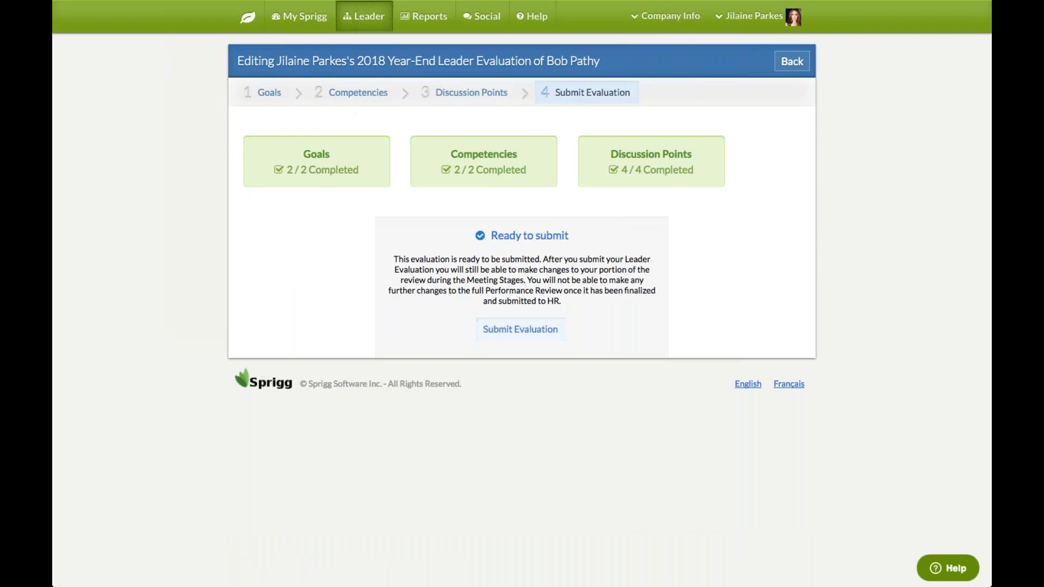
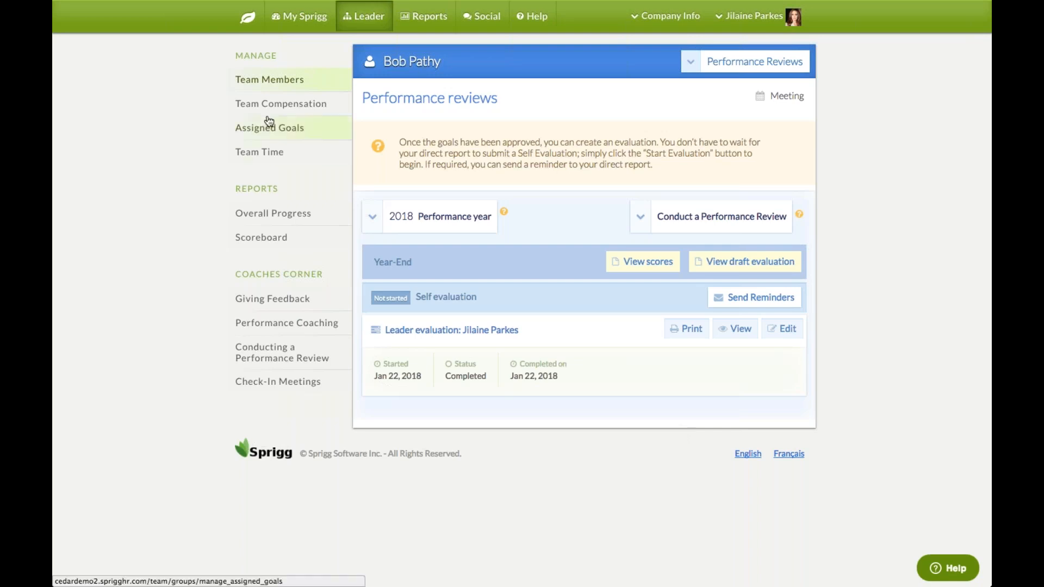
Open the second IT team member's Performance Reviews page from the Team Members list
{"action": "left_click", "coordinate": [273, 88]}
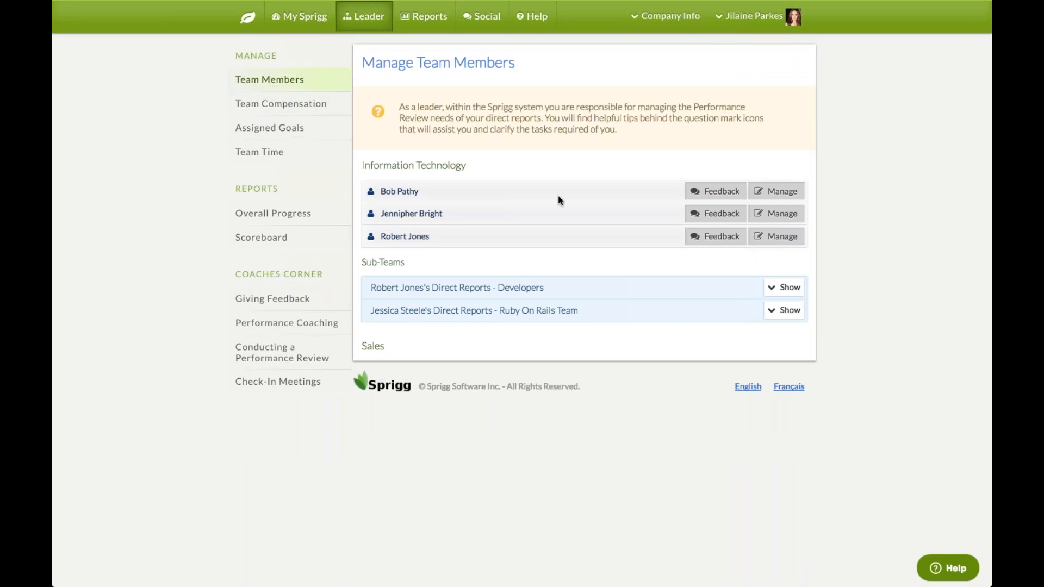
{"action": "left_click", "coordinate": [779, 216]}
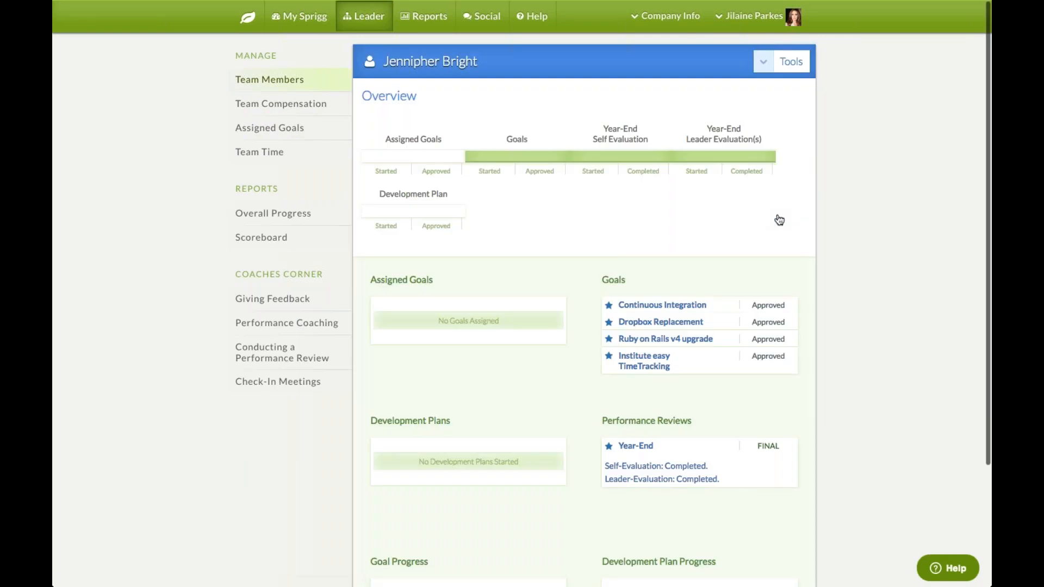
{"action": "double_click", "coordinate": [422, 96]}
{"action": "left_click", "coordinate": [436, 97]}
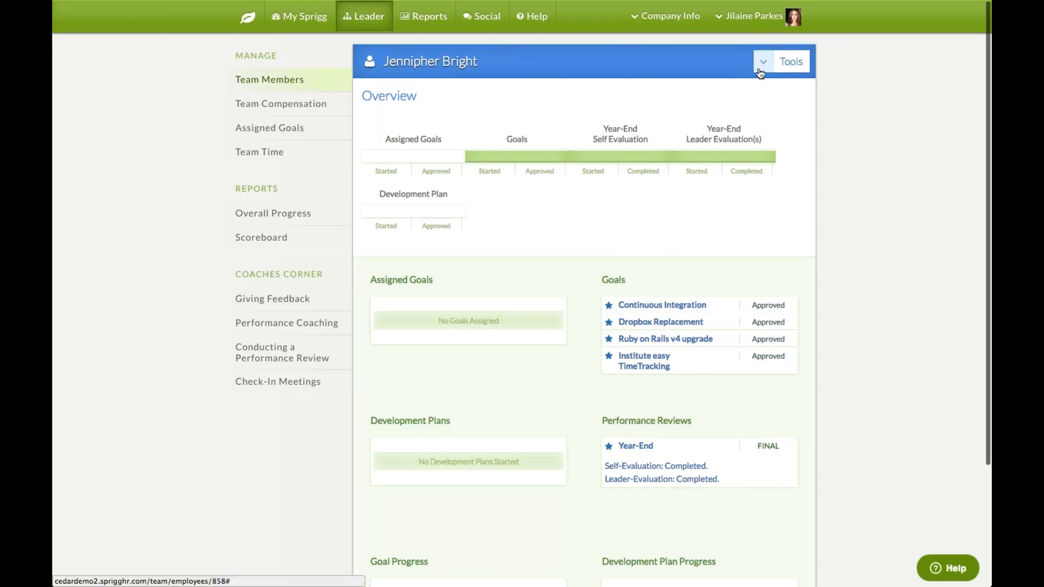
{"action": "left_click", "coordinate": [762, 62]}
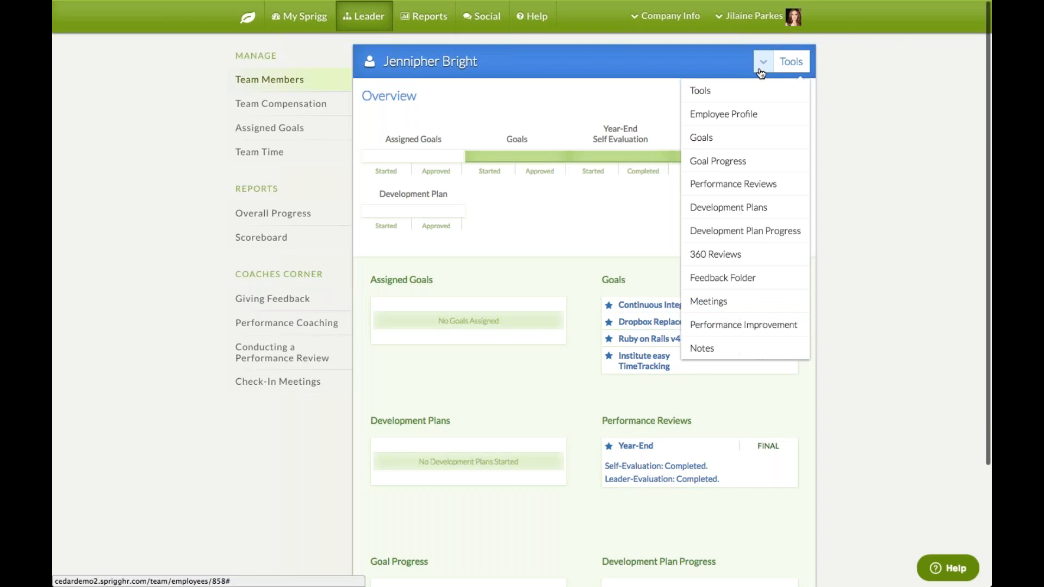
{"action": "left_click", "coordinate": [756, 185]}
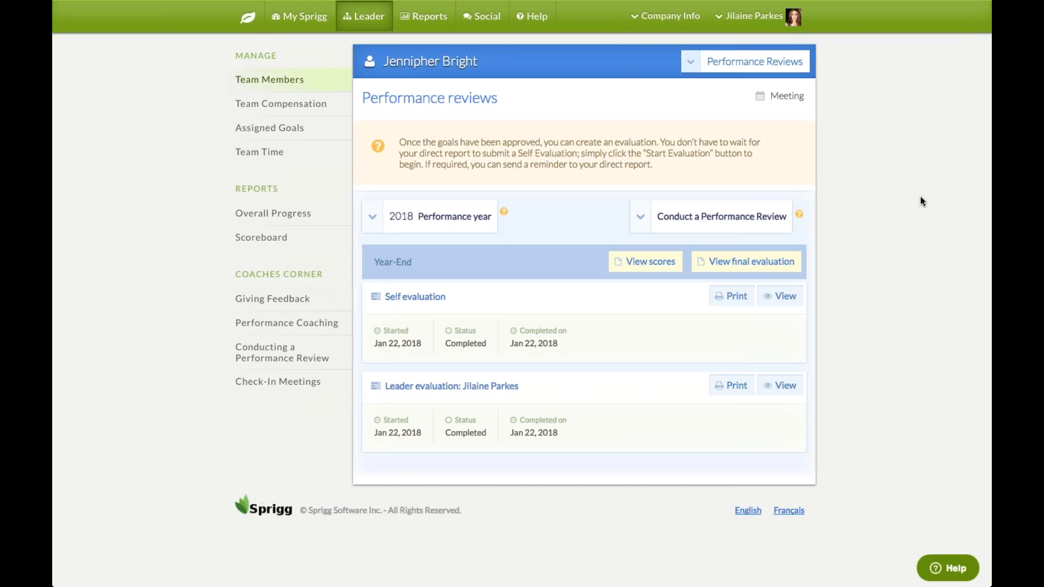
{"action": "left_click", "coordinate": [772, 266]}
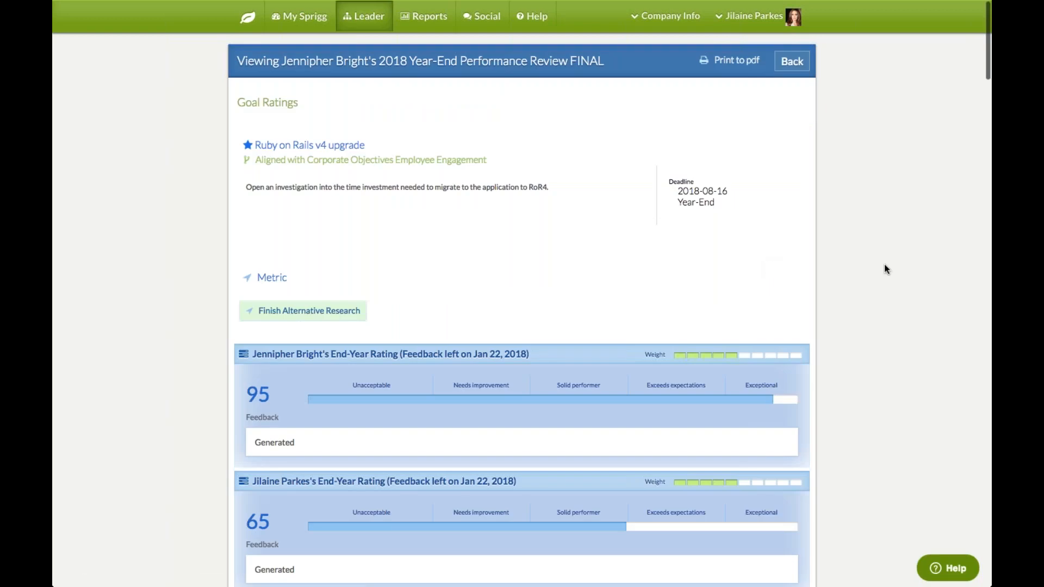
{"action": "scroll", "coordinate": [885, 268], "scroll_direction": "down", "scroll_amount": 1}
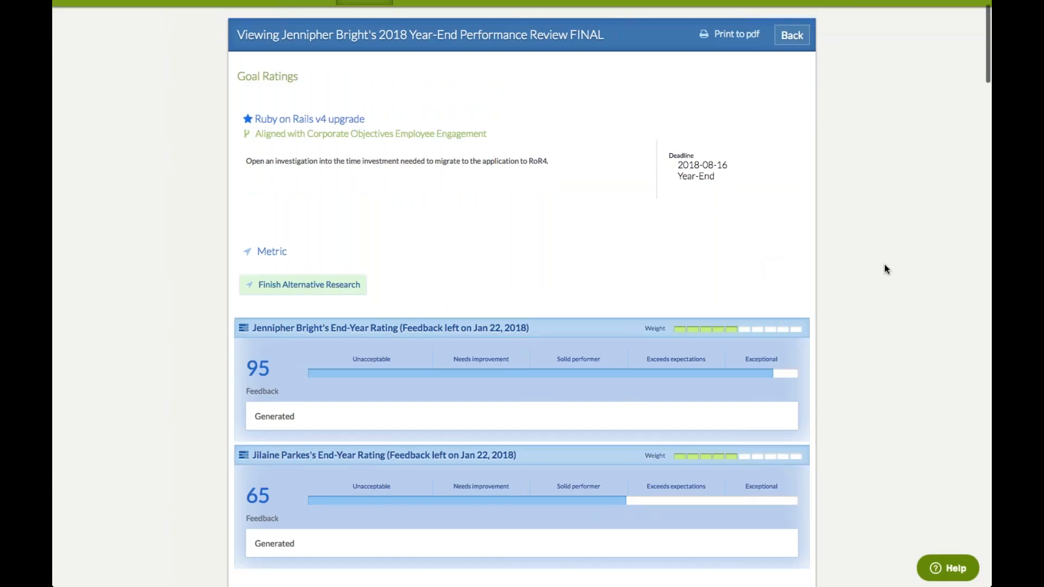
{"action": "scroll", "coordinate": [884, 268], "scroll_direction": "down", "scroll_amount": 1}
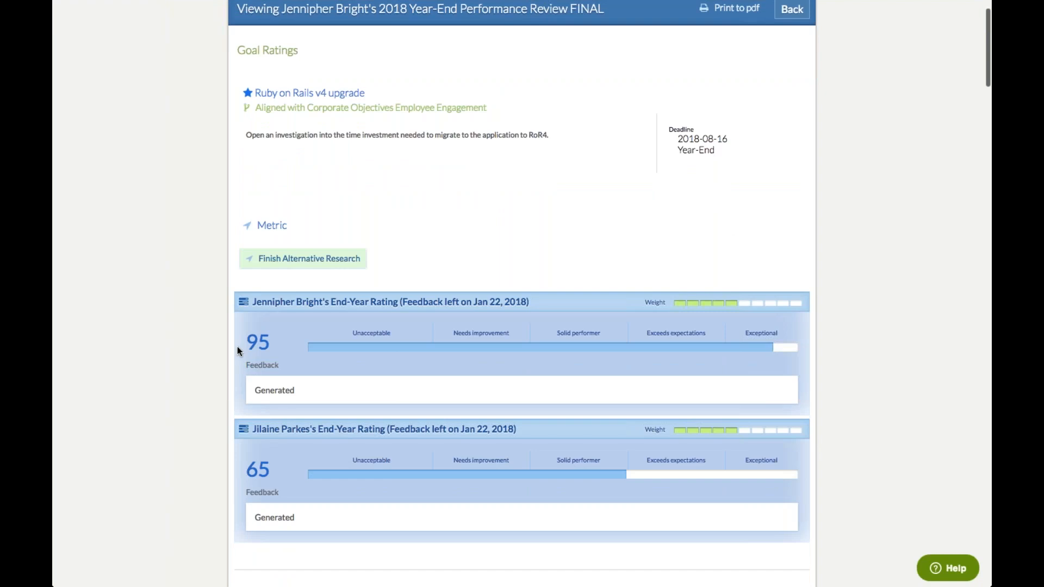
{"action": "left_click_drag", "start_coordinate": [237, 347], "coordinate": [278, 352]}
{"action": "left_click", "coordinate": [244, 494]}
{"action": "left_click_drag", "start_coordinate": [244, 493], "coordinate": [239, 459]}
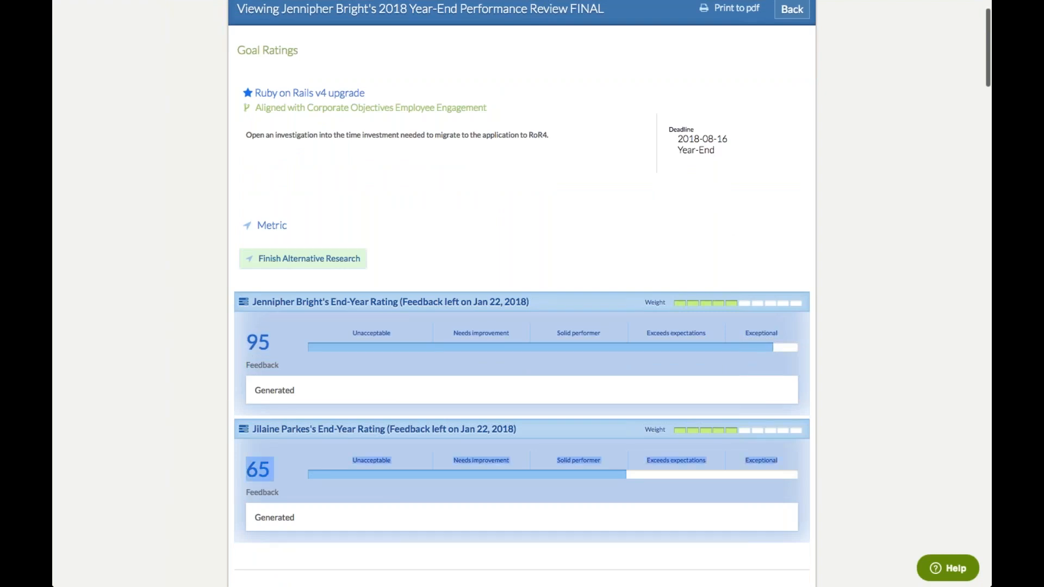
{"action": "left_click", "coordinate": [859, 453]}
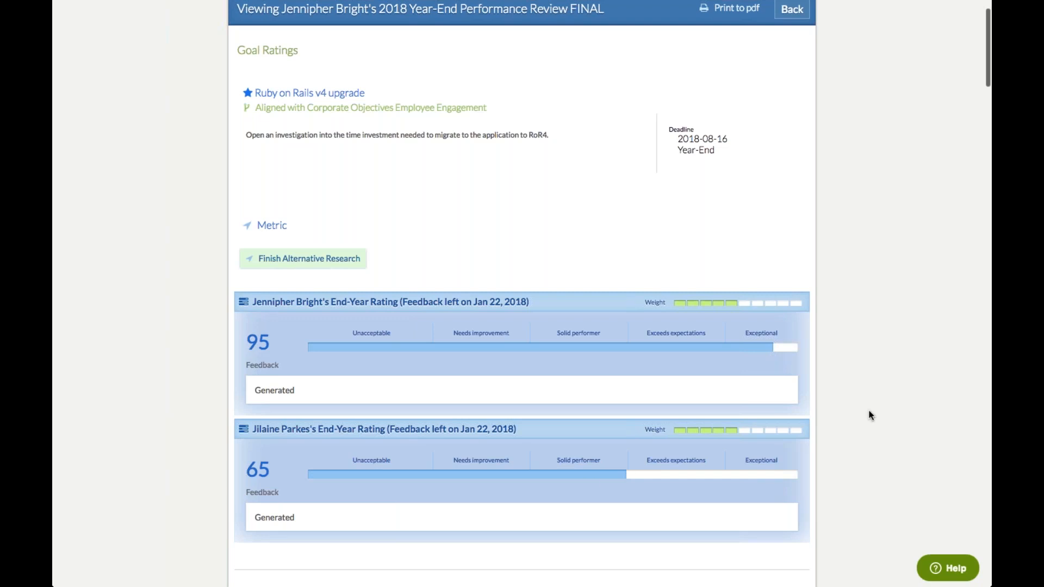
{"action": "scroll", "coordinate": [869, 415], "scroll_direction": "down", "scroll_amount": 5}
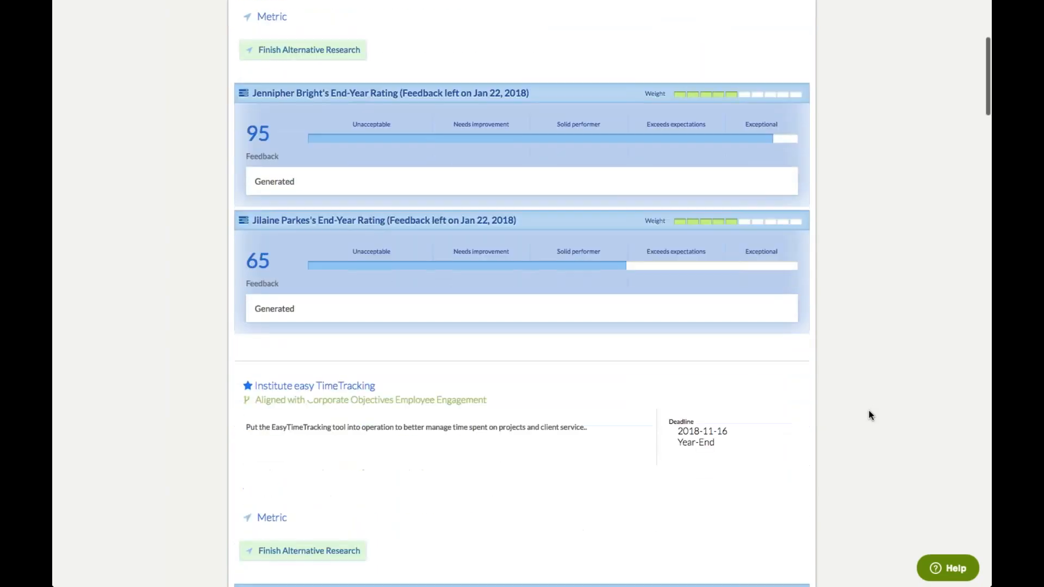
{"action": "scroll", "coordinate": [870, 415], "scroll_direction": "down", "scroll_amount": 4}
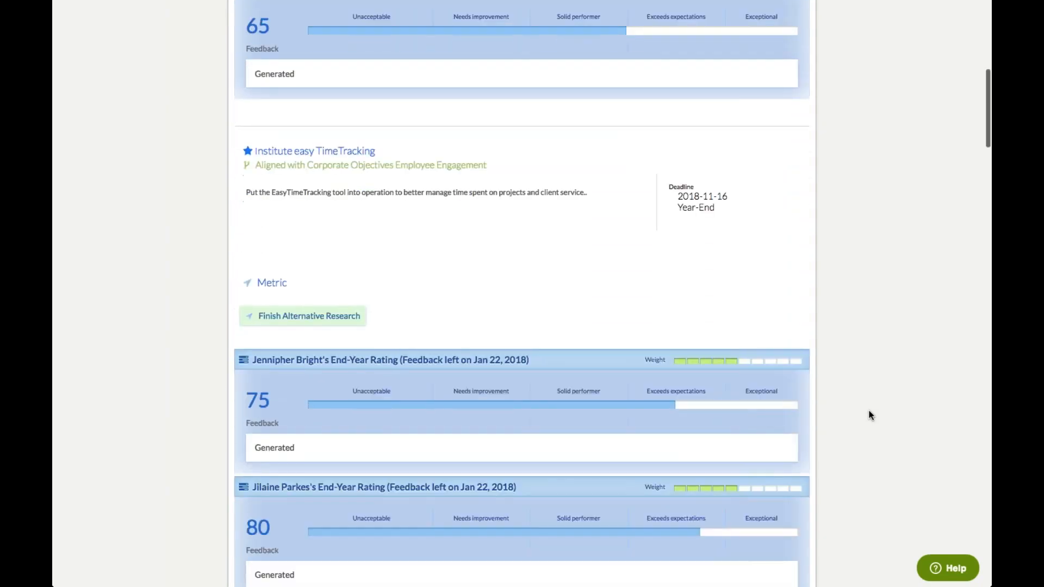
{"action": "scroll", "coordinate": [870, 415], "scroll_direction": "up", "scroll_amount": 5}
{"action": "scroll", "coordinate": [870, 415], "scroll_direction": "up", "scroll_amount": 5}
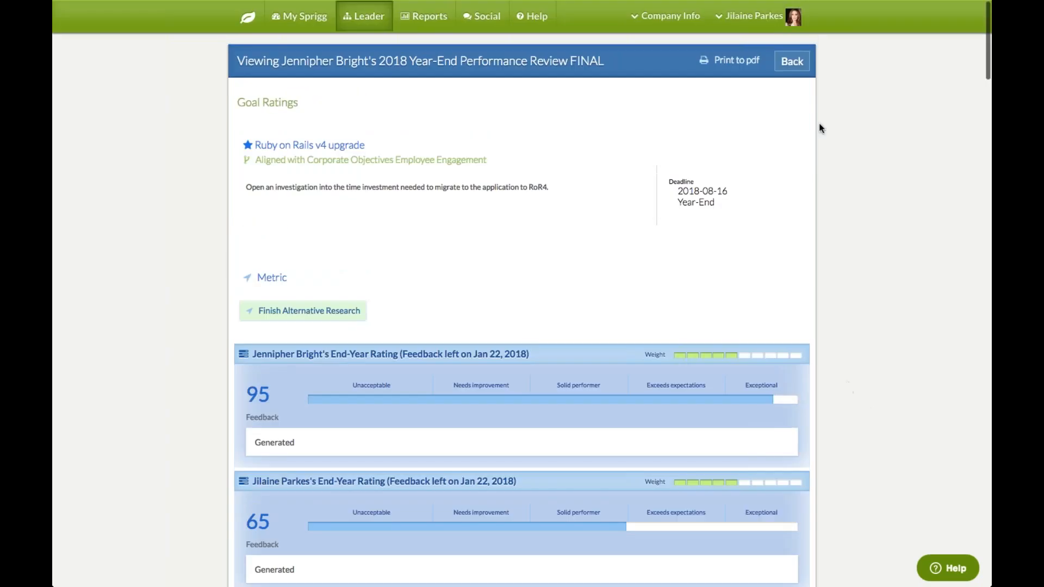
{"action": "left_click", "coordinate": [795, 64]}
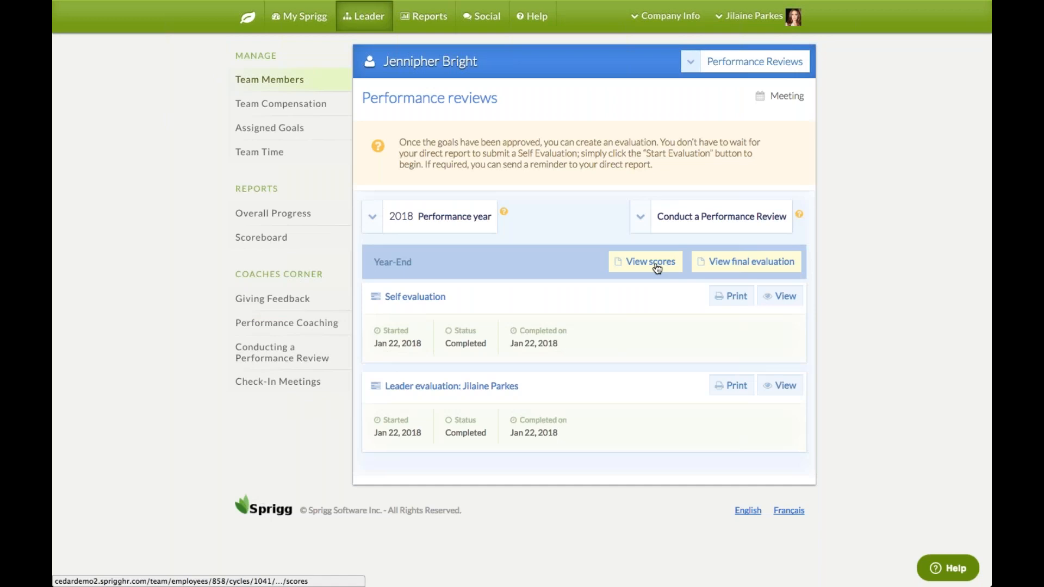
Review the 2018 Year-End scores: self overall 78/100 and manager 75/100
{"action": "left_click", "coordinate": [657, 267]}
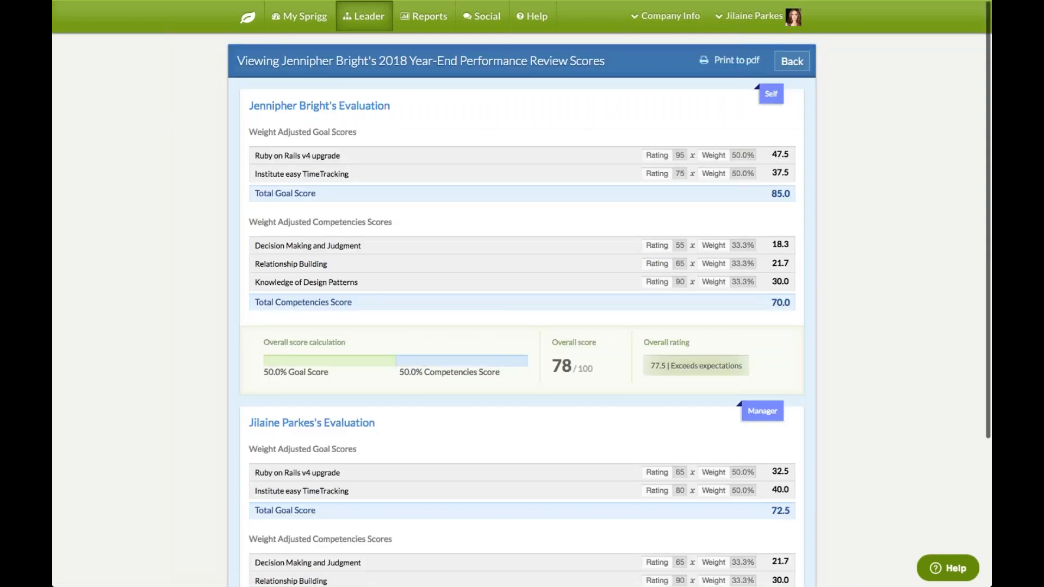
{"action": "scroll", "coordinate": [522, 294], "scroll_direction": "down", "scroll_amount": 1}
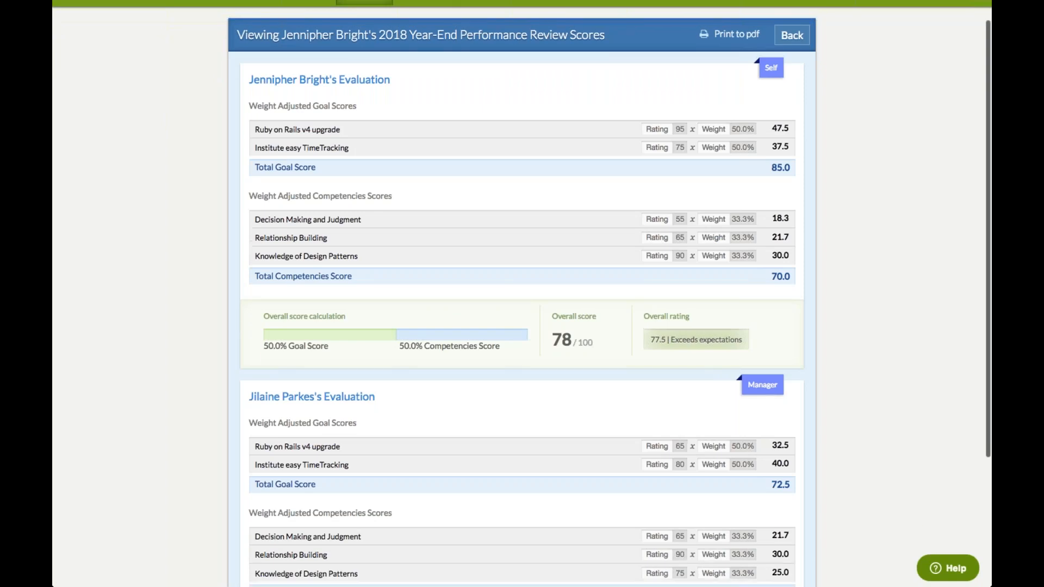
{"action": "scroll", "coordinate": [522, 294], "scroll_direction": "down", "scroll_amount": 1}
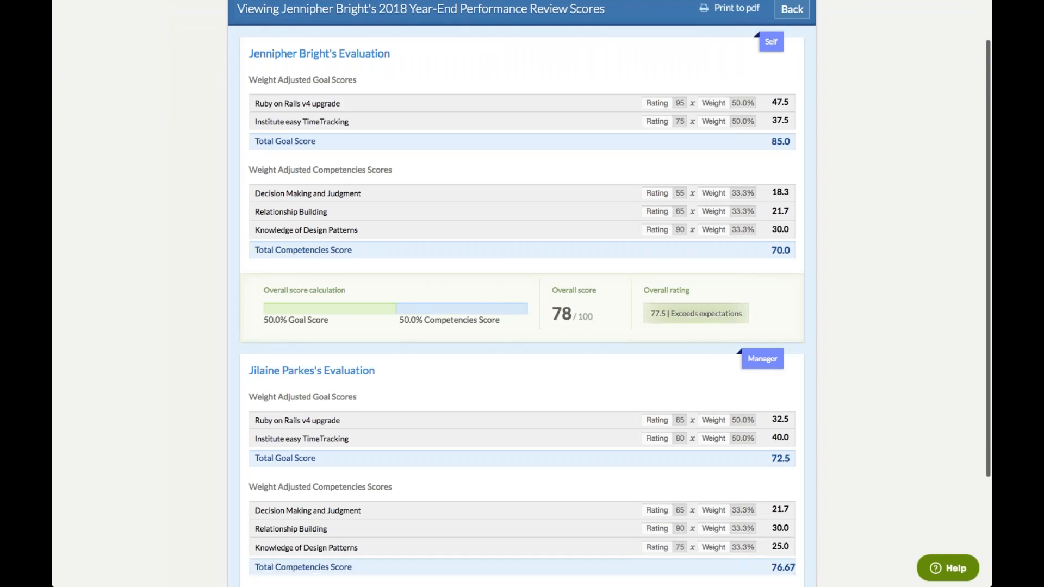
{"action": "scroll", "coordinate": [522, 293], "scroll_direction": "down", "scroll_amount": 2}
{"action": "scroll", "coordinate": [522, 294], "scroll_direction": "up", "scroll_amount": 1}
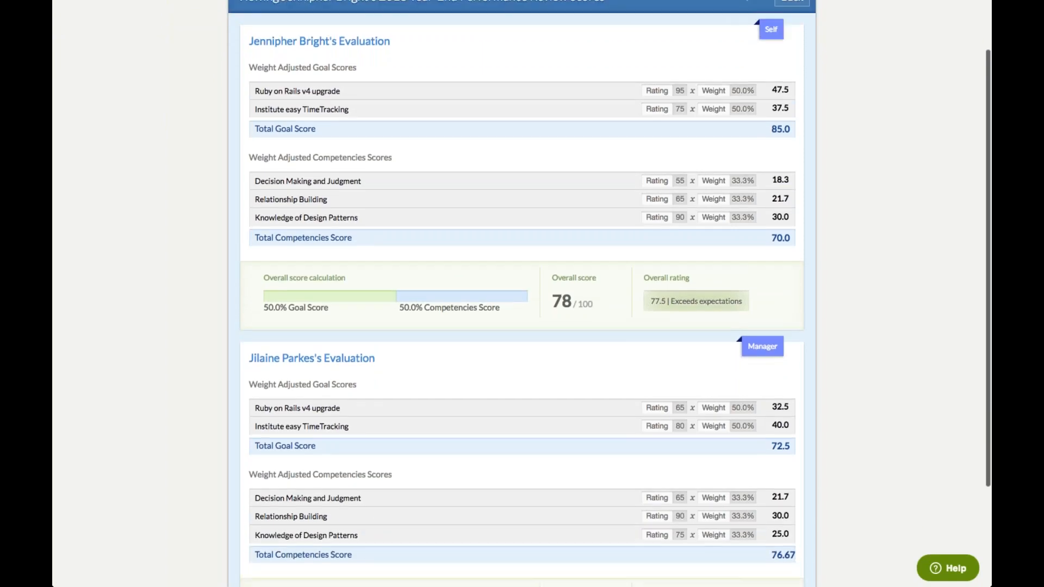
{"action": "scroll", "coordinate": [522, 294], "scroll_direction": "up", "scroll_amount": 3}
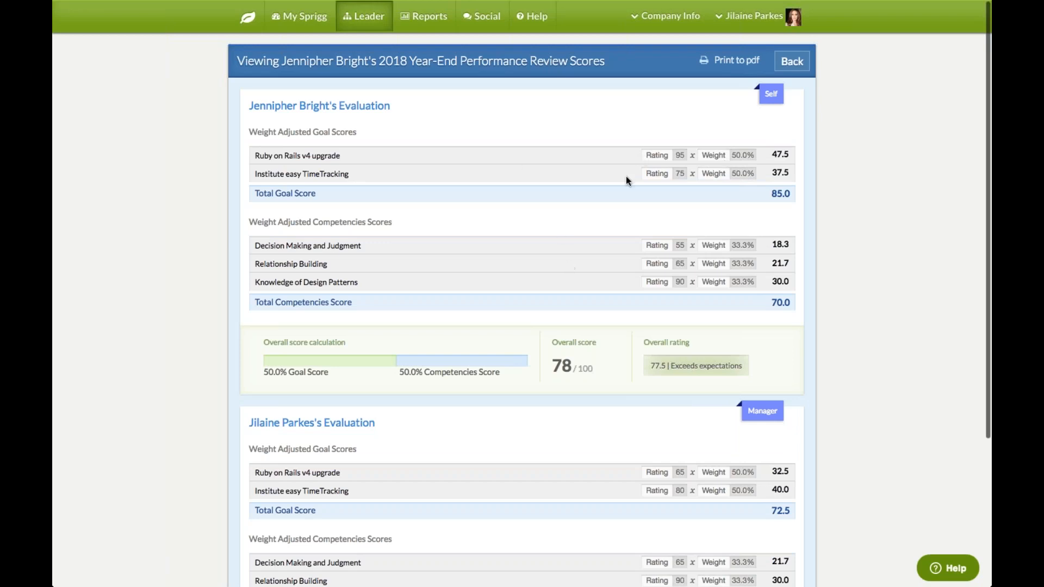
{"action": "left_click_drag", "start_coordinate": [546, 361], "coordinate": [592, 368]}
{"action": "left_click", "coordinate": [603, 364]}
{"action": "scroll", "coordinate": [825, 338], "scroll_direction": "down", "scroll_amount": 3}
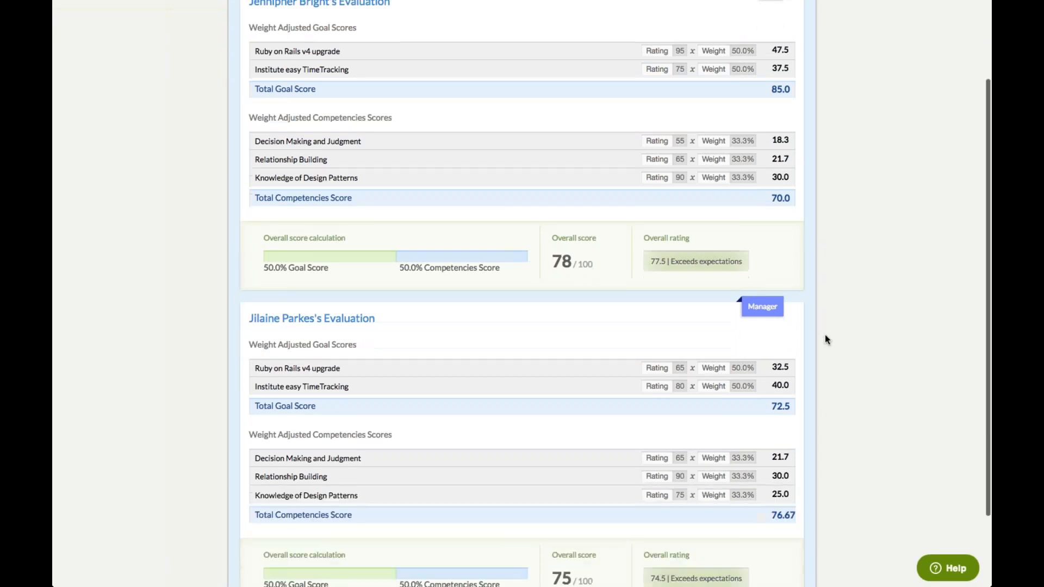
{"action": "scroll", "coordinate": [824, 336], "scroll_direction": "up", "scroll_amount": 3}
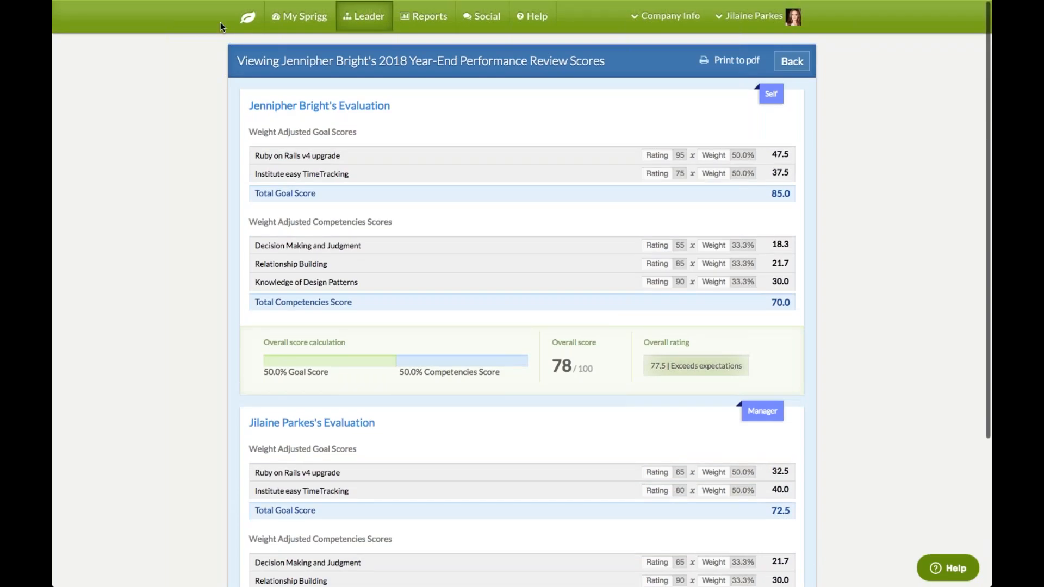
Return to the Manage Team Members page via the Leader tab
{"action": "left_click", "coordinate": [371, 23]}
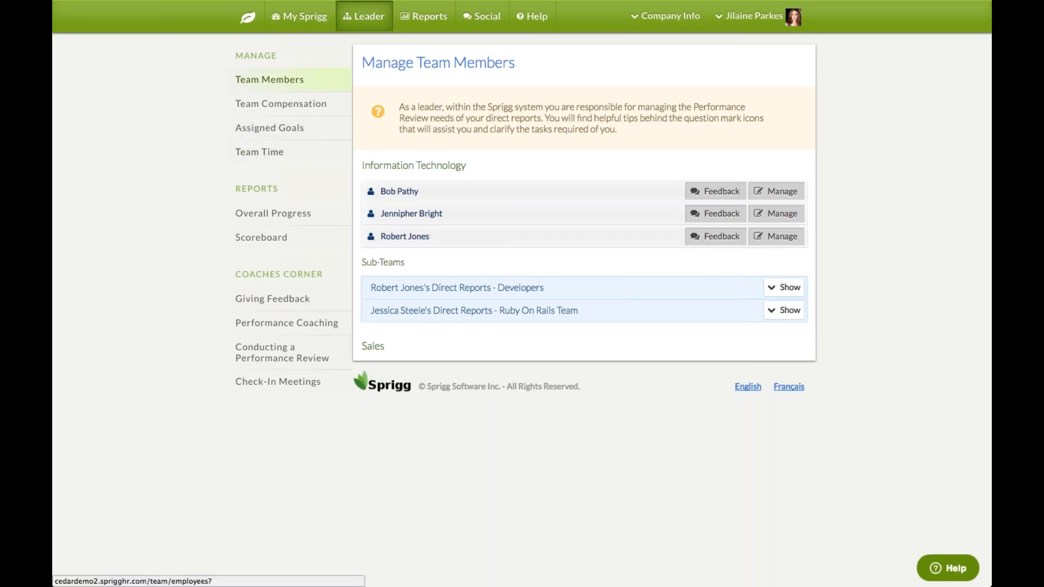
Show the Overall Progress report for the Information Technology team
{"action": "left_click", "coordinate": [256, 218]}
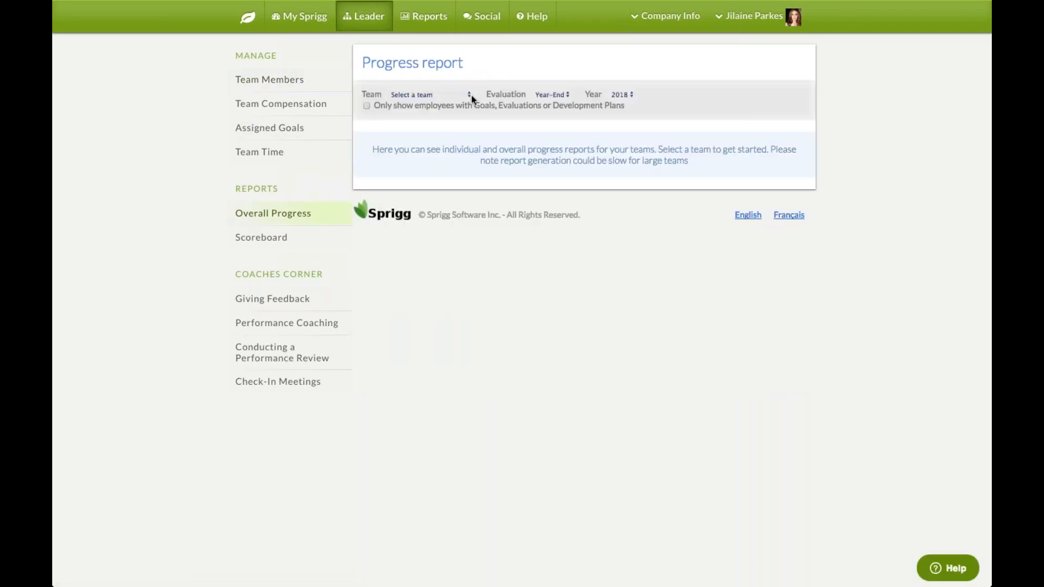
{"action": "left_click", "coordinate": [470, 95]}
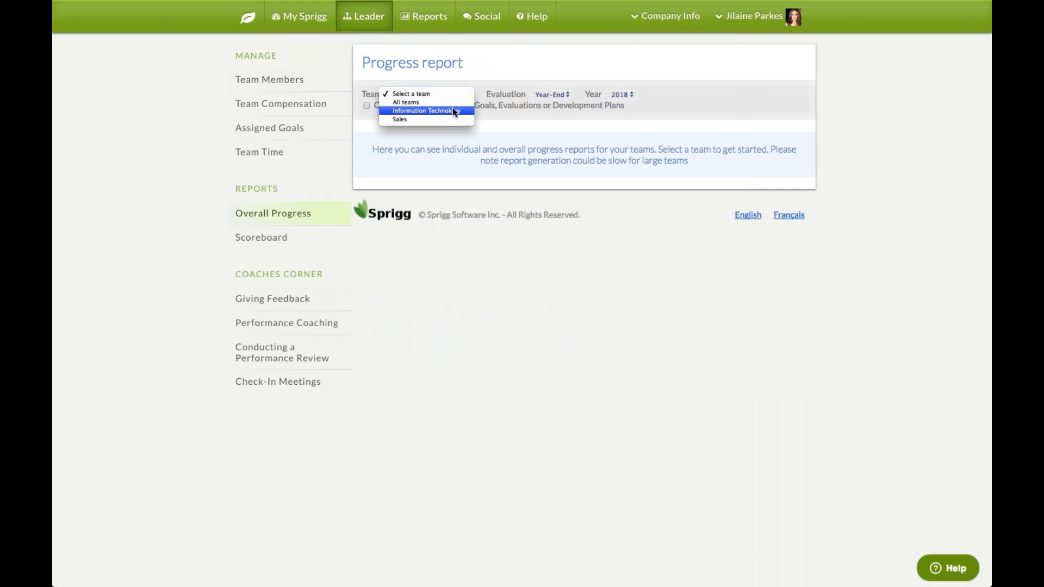
{"action": "left_click", "coordinate": [453, 111]}
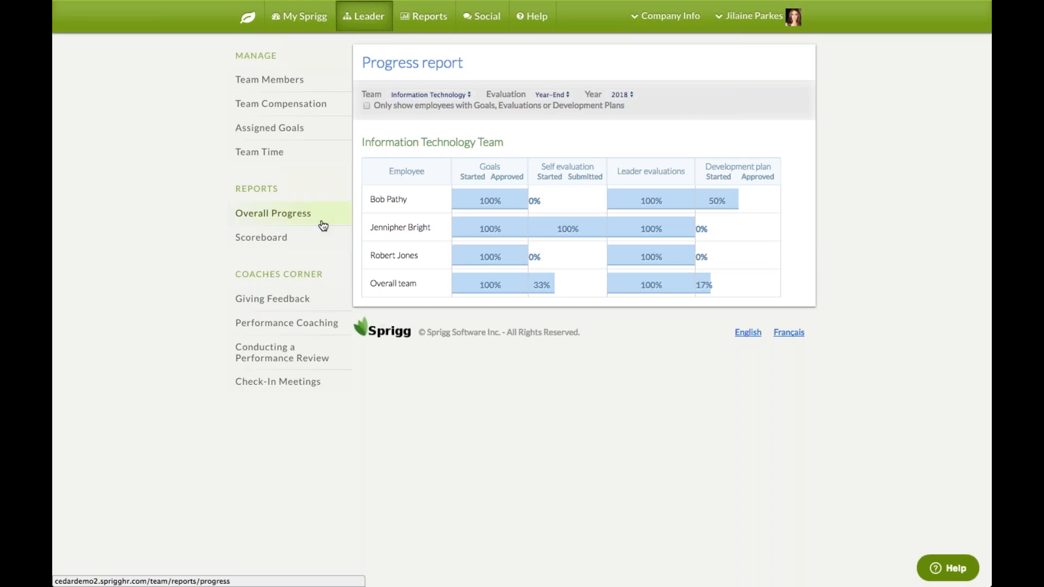
Open the Scoreboard report showing the IT team average of 75
{"action": "left_click", "coordinate": [273, 243]}
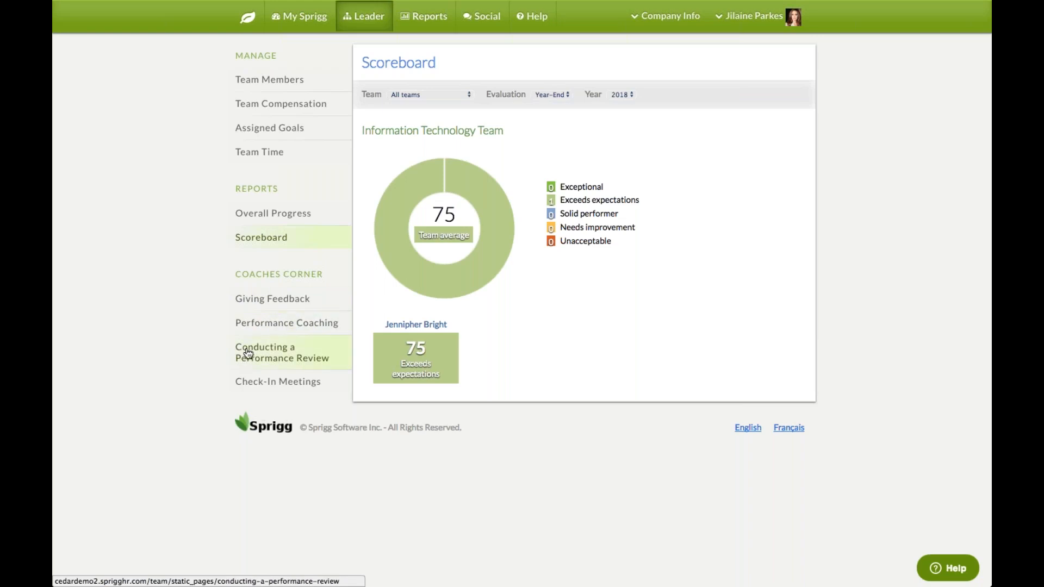
Browse the feedback, coaching and Conducting a Performance Review guides, then open Check-In Meetings
{"action": "left_click", "coordinate": [282, 302]}
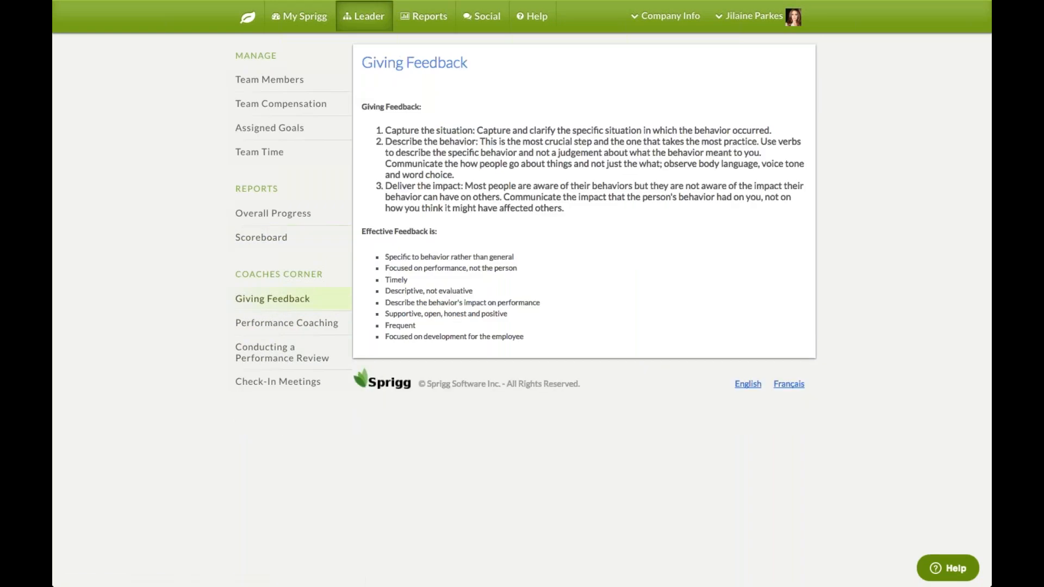
{"action": "left_click", "coordinate": [309, 322]}
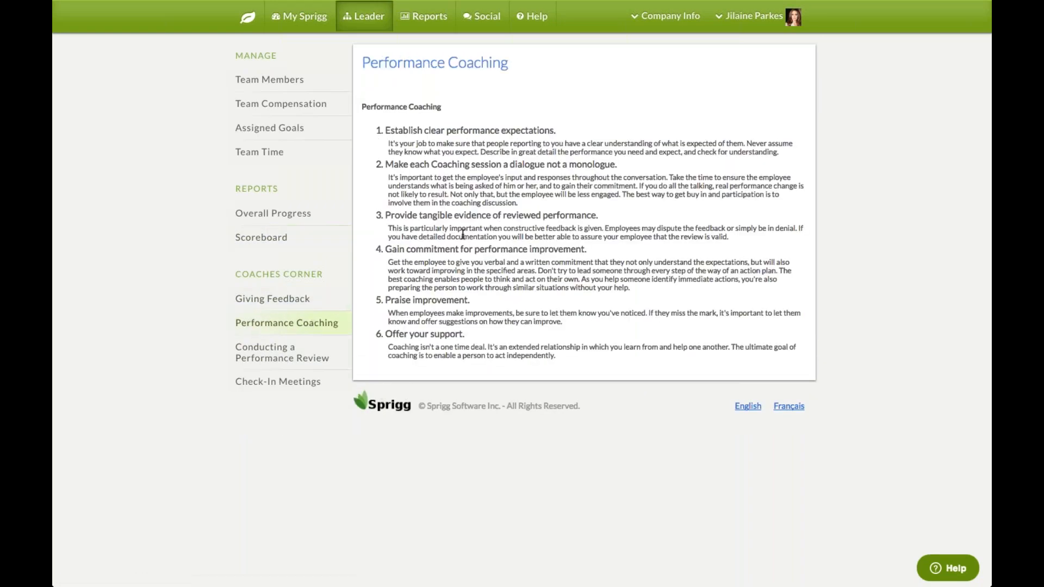
{"action": "left_click", "coordinate": [284, 354]}
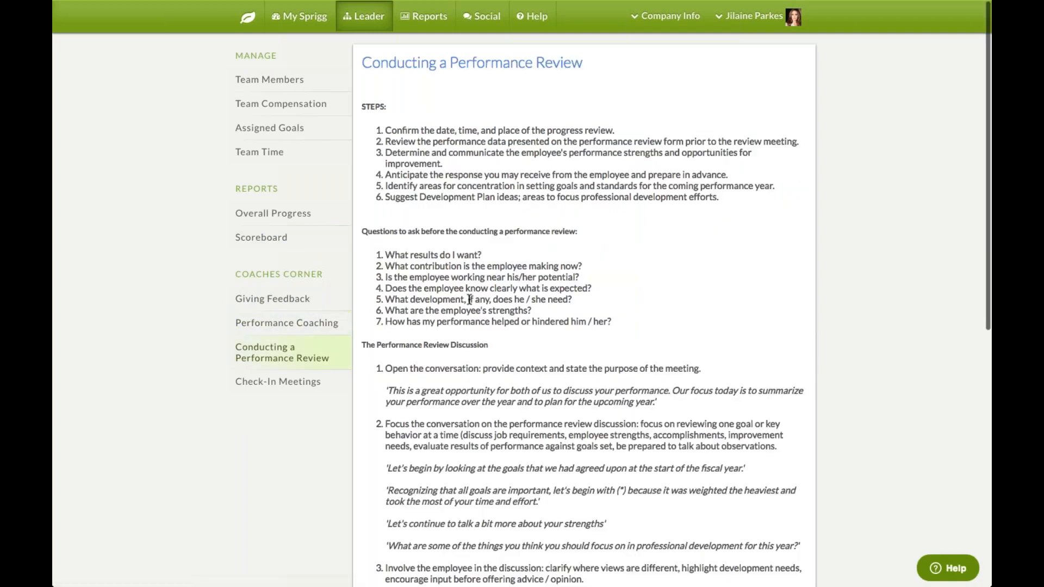
{"action": "scroll", "coordinate": [469, 300], "scroll_direction": "down", "scroll_amount": 3}
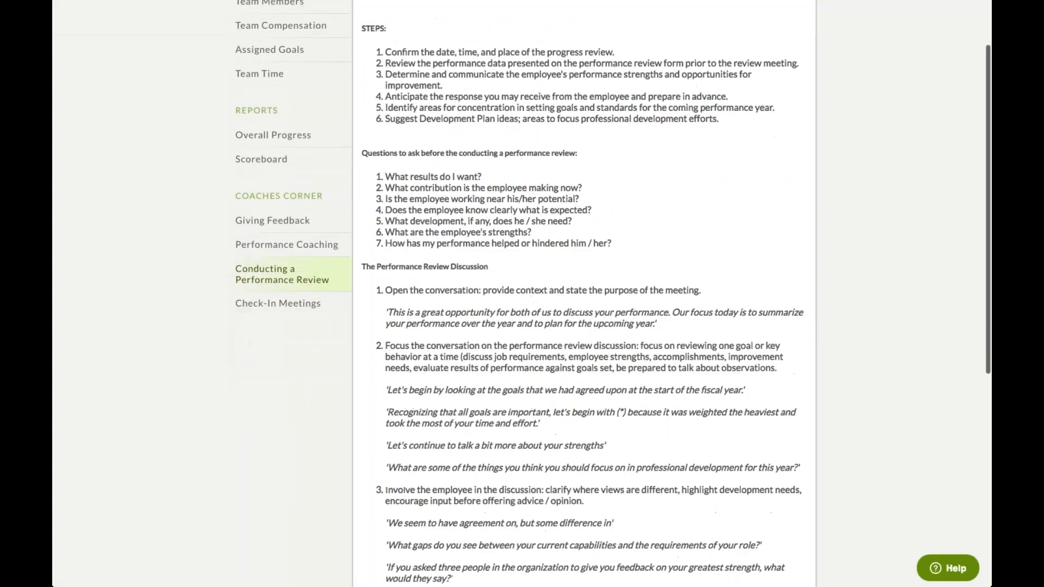
{"action": "scroll", "coordinate": [613, 292], "scroll_direction": "down", "scroll_amount": 1}
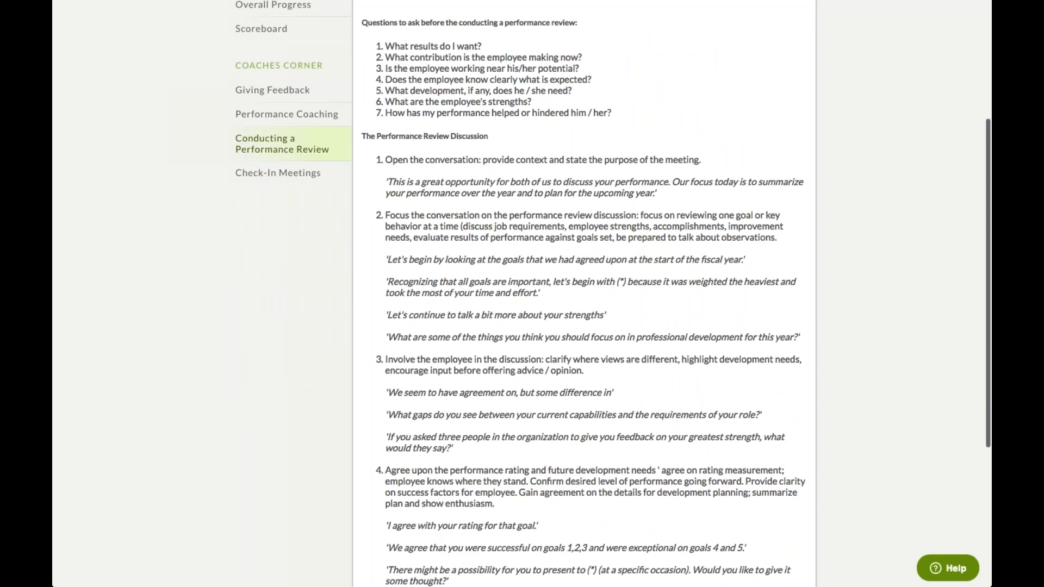
{"action": "scroll", "coordinate": [613, 294], "scroll_direction": "up", "scroll_amount": 4}
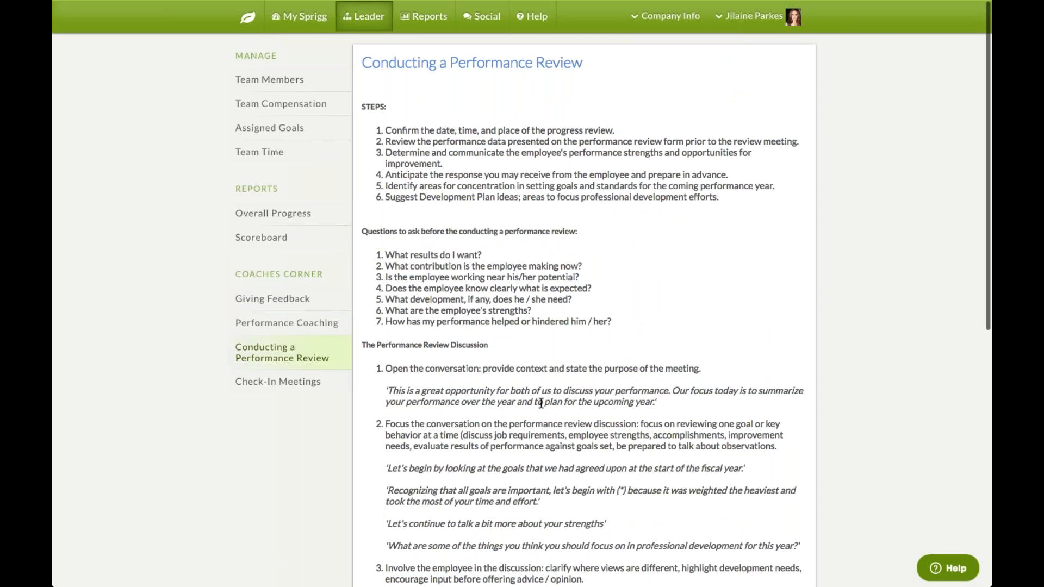
{"action": "left_click", "coordinate": [298, 388]}
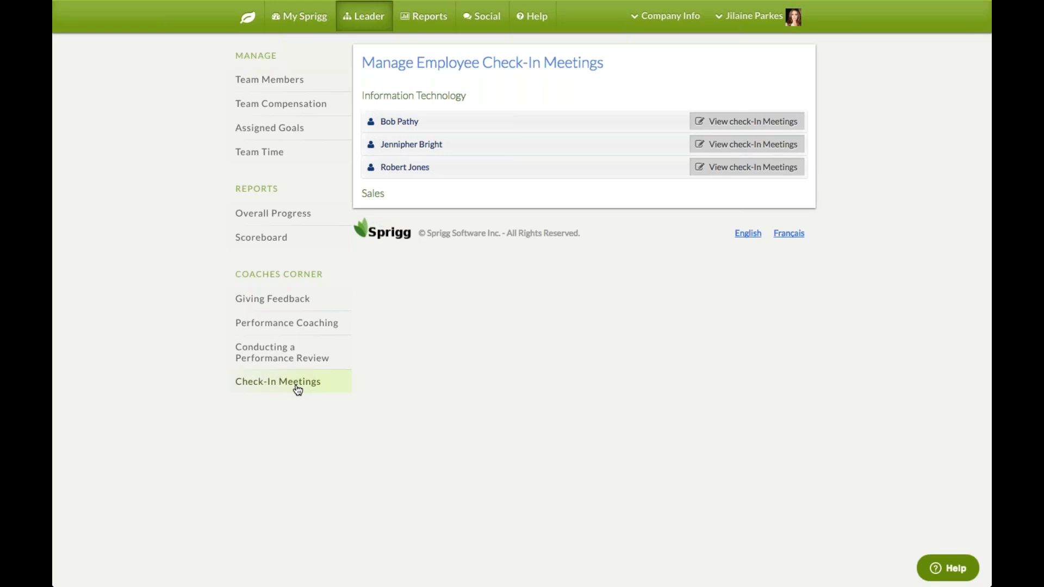
View the first Information Technology employee's check-in meetings for 2018
{"action": "left_click", "coordinate": [743, 129]}
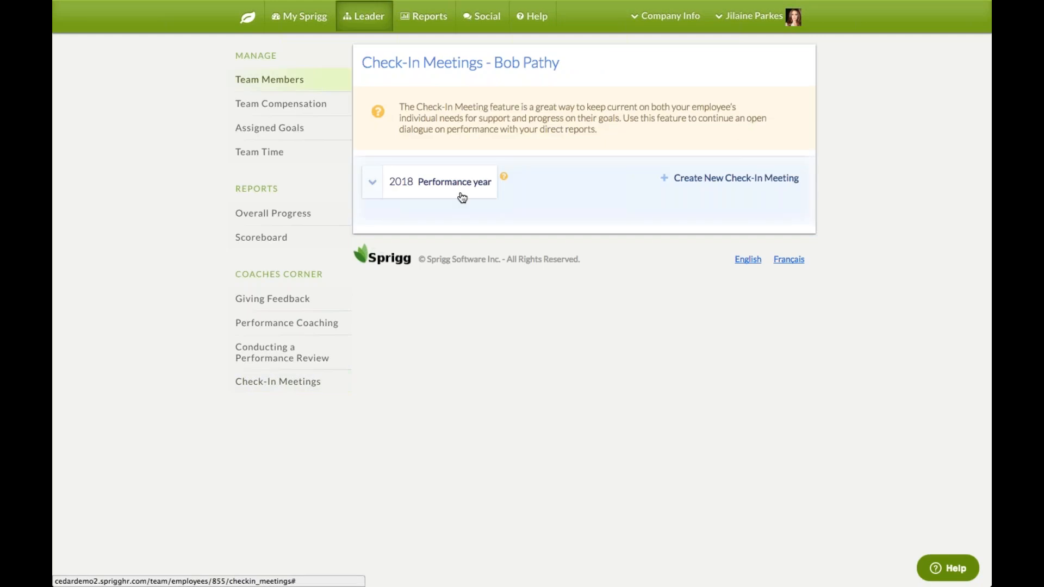
Create a 'Monthly 1:1 - Goal Mtg' check-in for Jan 22, 2018, 3:00 PM and begin it
{"action": "left_click", "coordinate": [692, 188]}
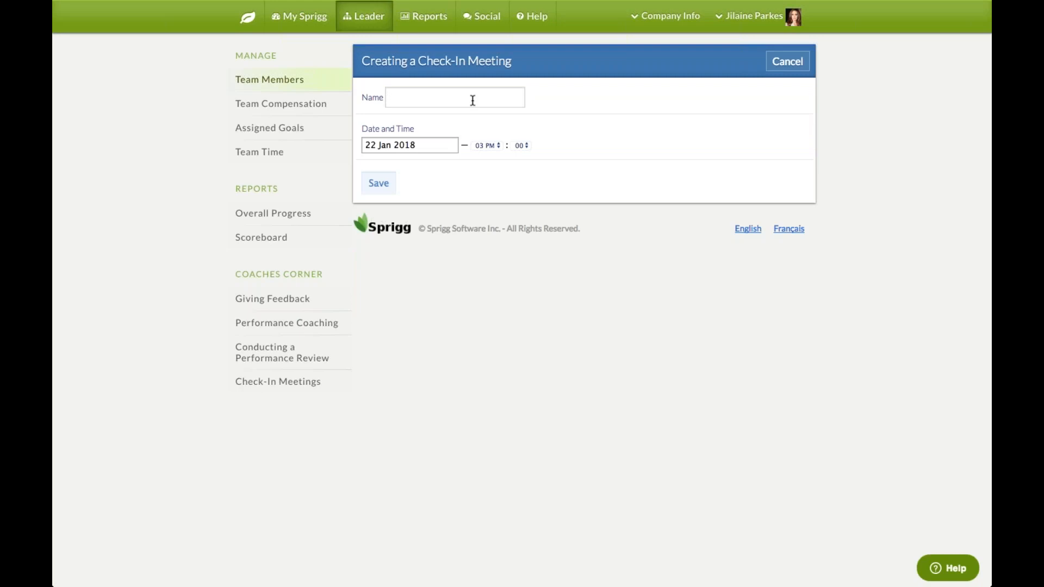
{"action": "left_click", "coordinate": [472, 100]}
{"action": "type", "text": "m"}
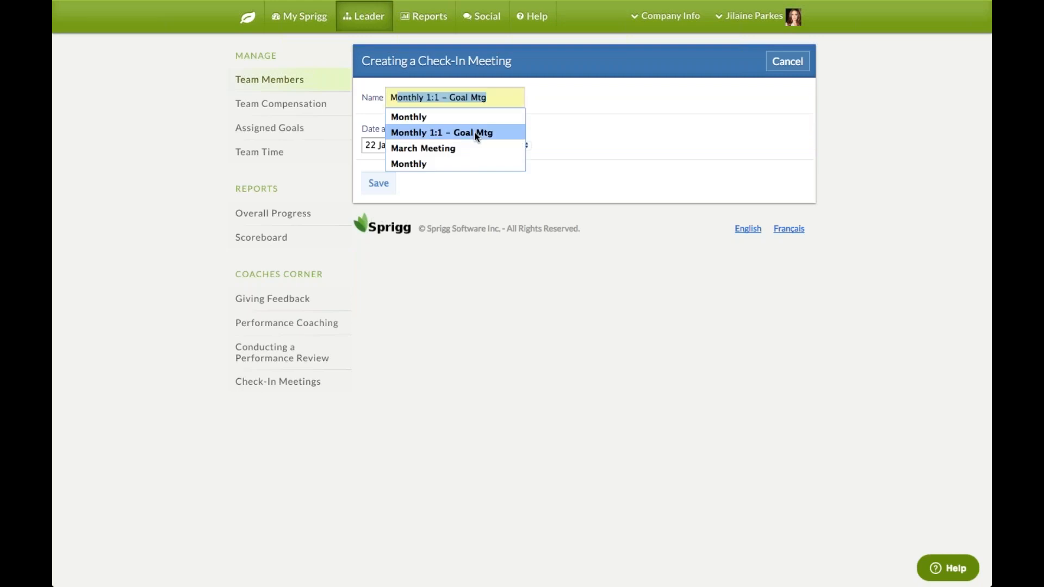
{"action": "left_click", "coordinate": [475, 132]}
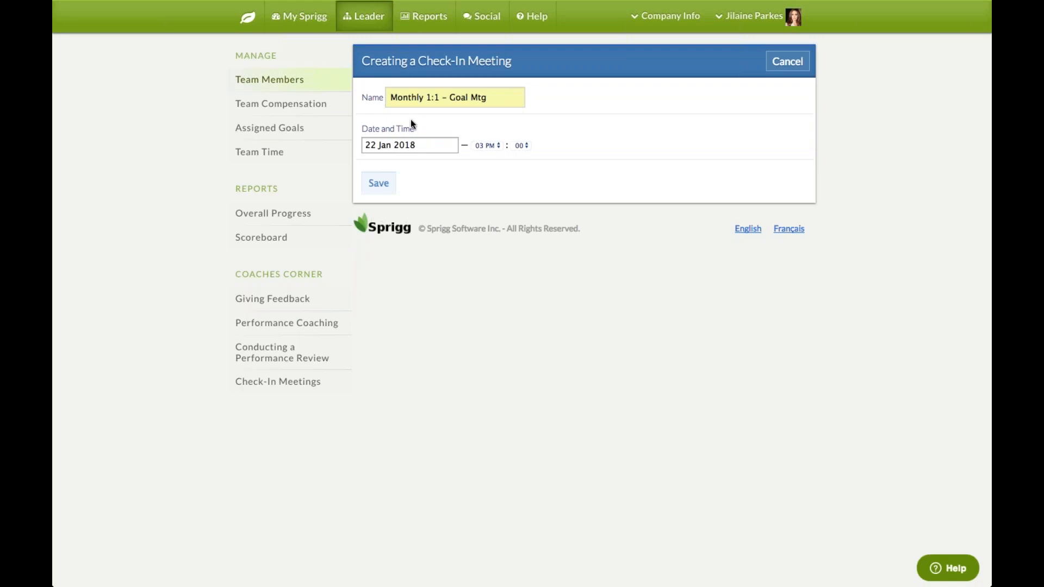
{"action": "left_click", "coordinate": [382, 184]}
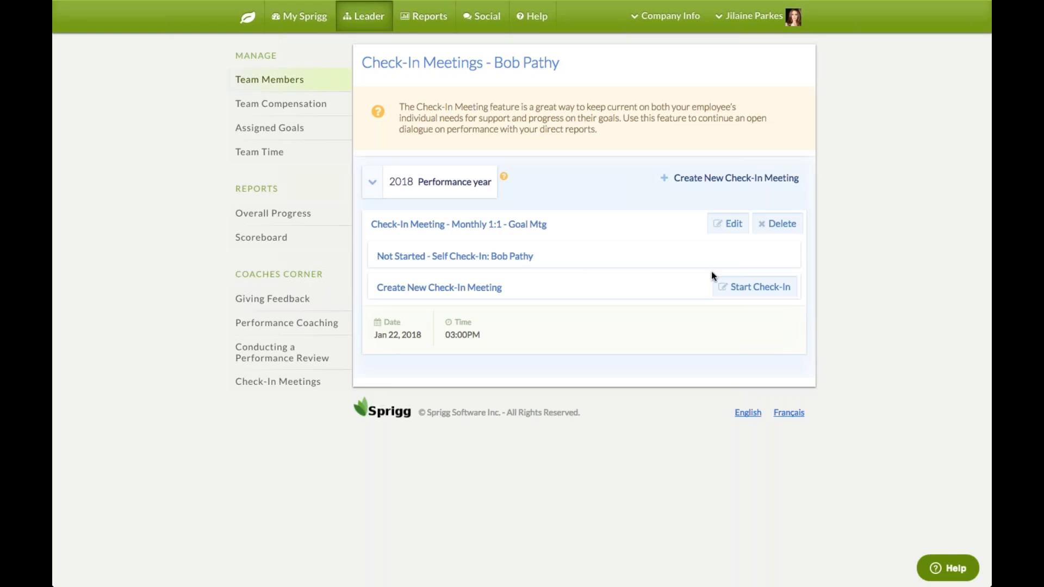
{"action": "left_click", "coordinate": [751, 292]}
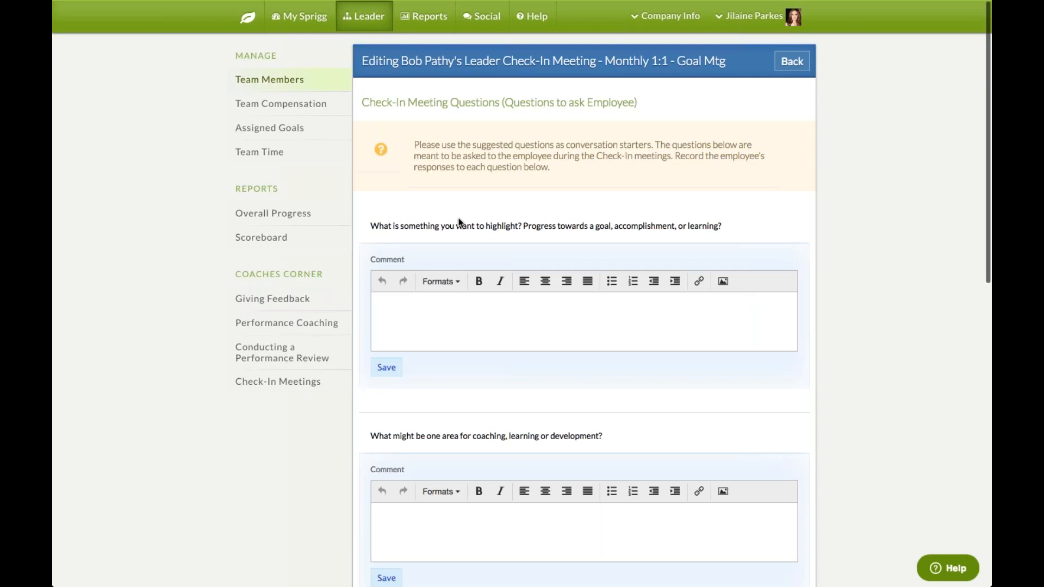
Look through the Monthly 1:1 - Goal Mtg leader check-in questions, leaving comments empty
{"action": "left_click_drag", "start_coordinate": [379, 226], "coordinate": [706, 235]}
{"action": "left_click", "coordinate": [635, 334]}
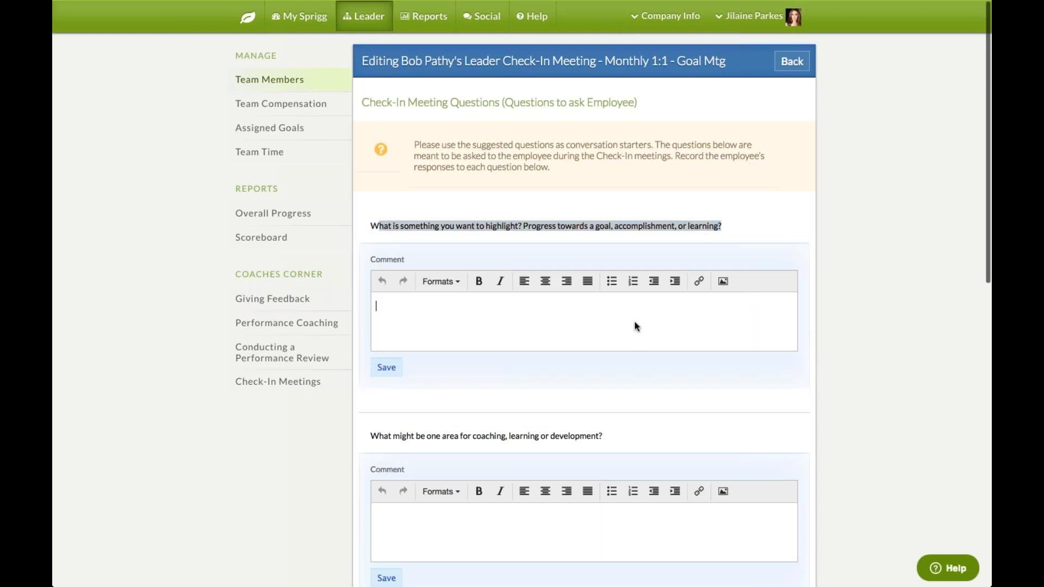
{"action": "left_click", "coordinate": [856, 301]}
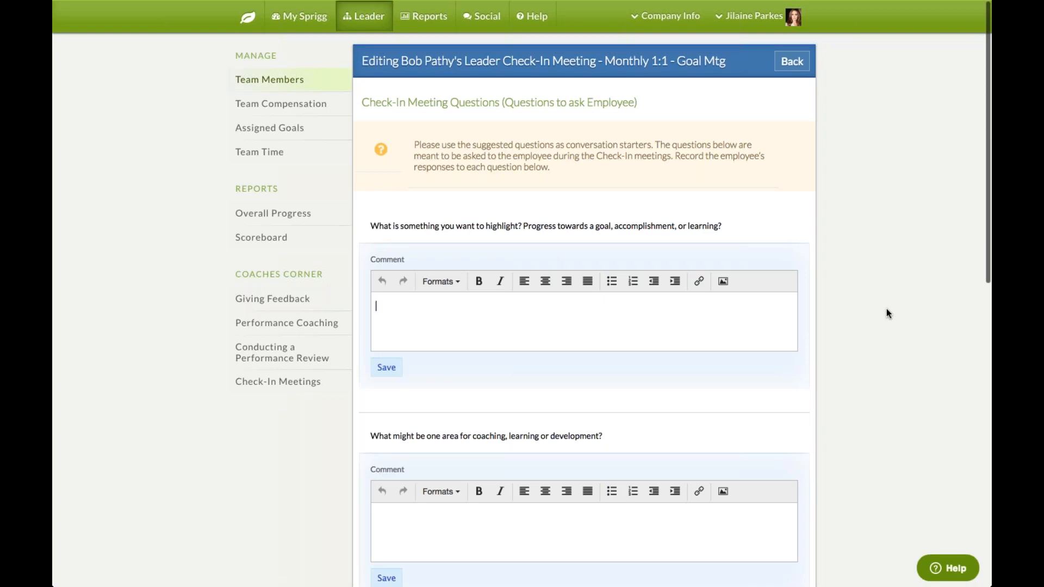
{"action": "scroll", "coordinate": [886, 310], "scroll_direction": "down", "scroll_amount": 3}
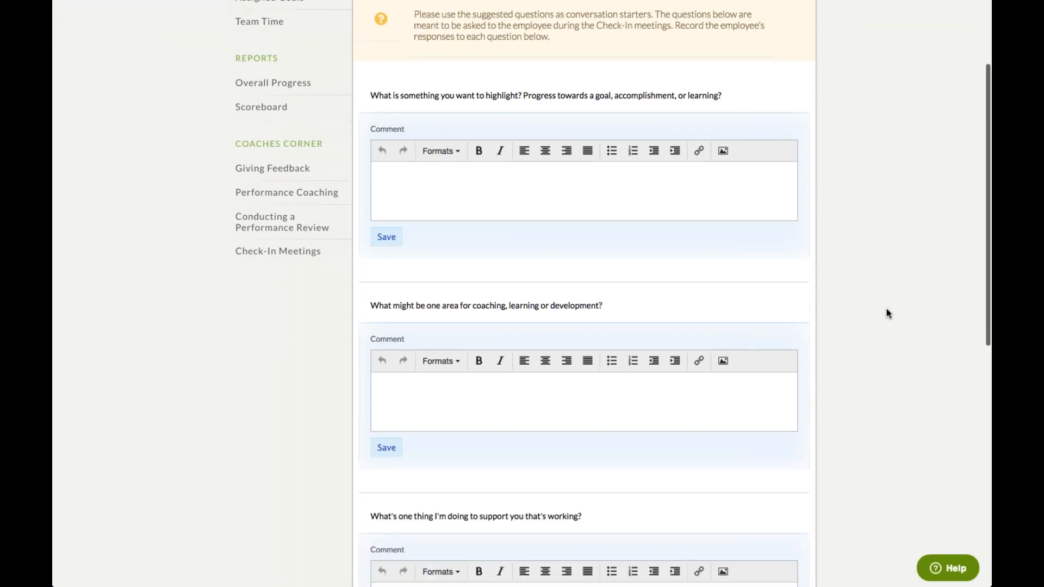
{"action": "scroll", "coordinate": [886, 309], "scroll_direction": "down", "scroll_amount": 2}
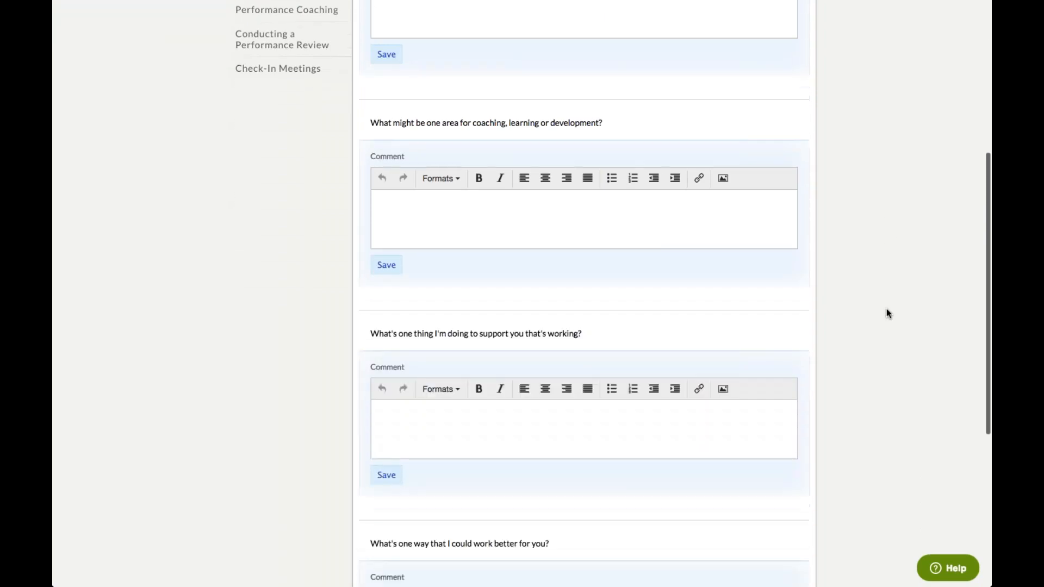
{"action": "scroll", "coordinate": [886, 309], "scroll_direction": "up", "scroll_amount": 5}
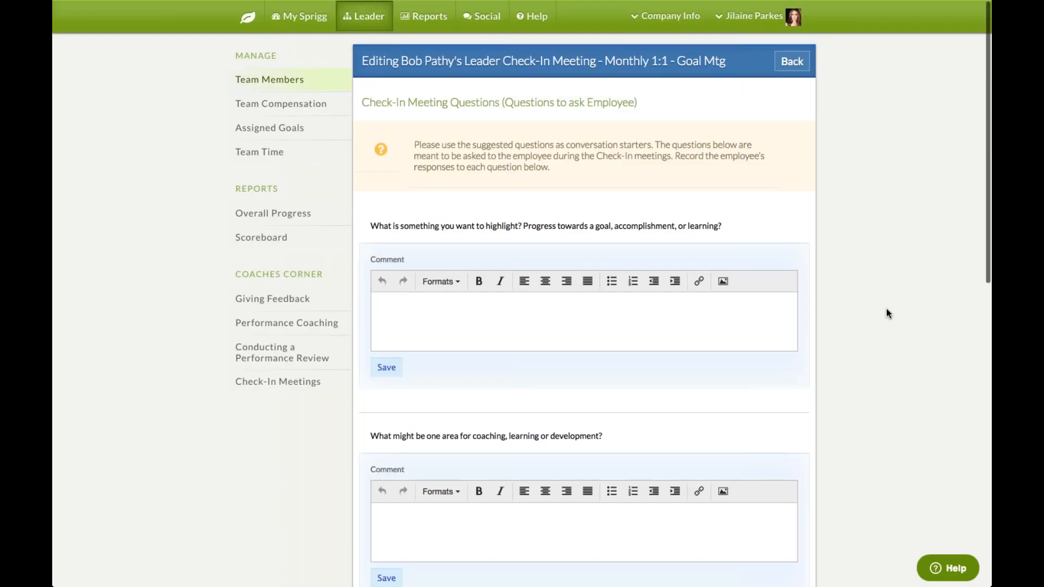
Log out of the leader's account from the home dashboard
{"action": "left_click", "coordinate": [247, 23]}
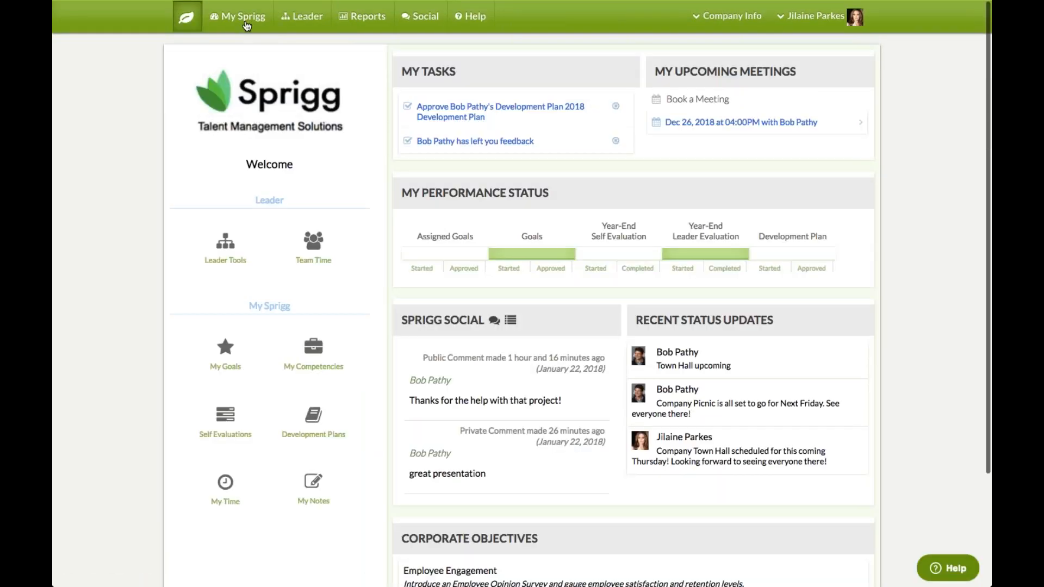
{"action": "left_click", "coordinate": [810, 16]}
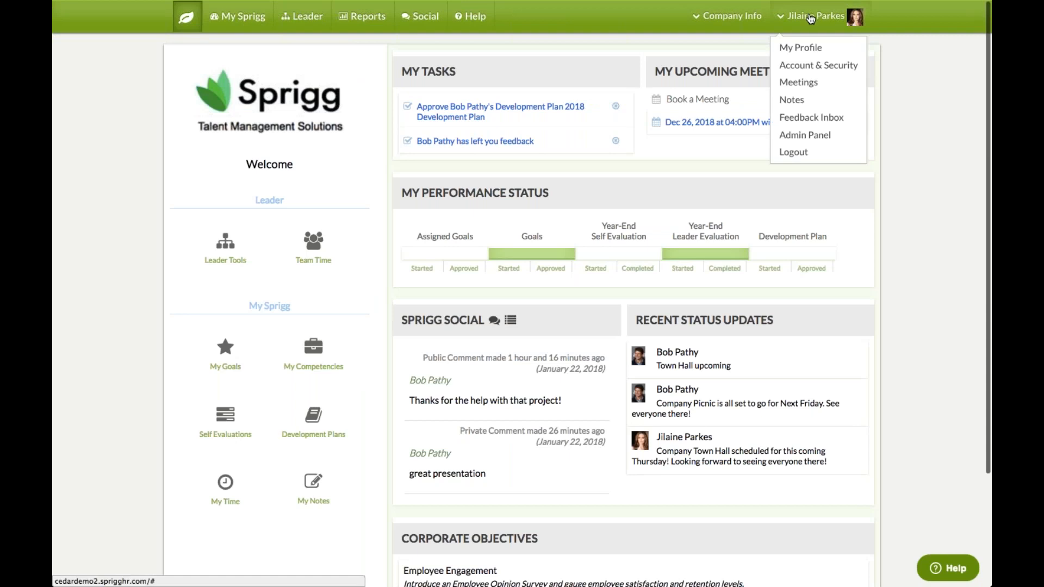
{"action": "left_click", "coordinate": [788, 151]}
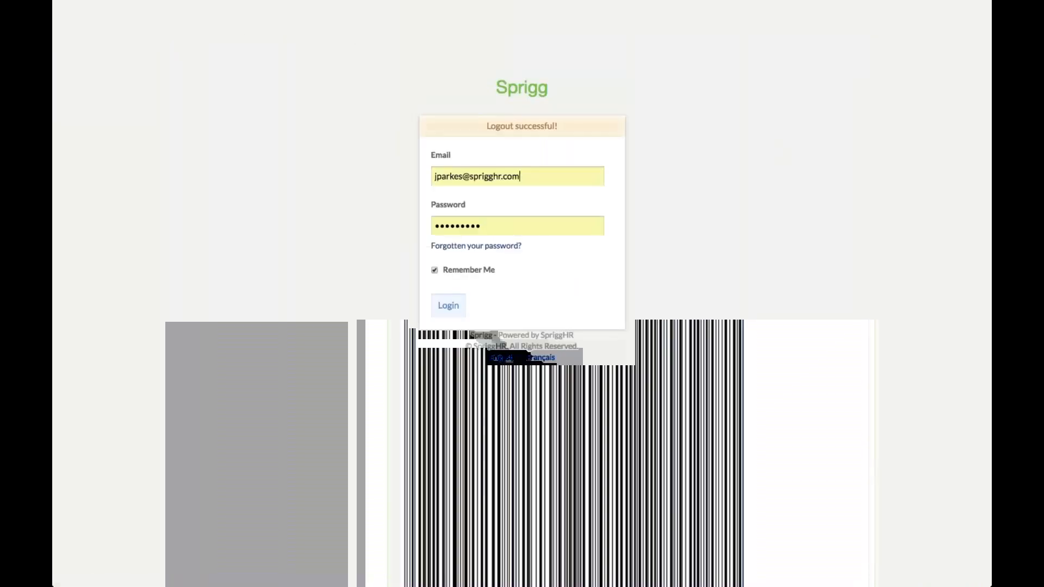
Sign in as the employee using the saved email suggestion
{"action": "key", "text": "Down"}
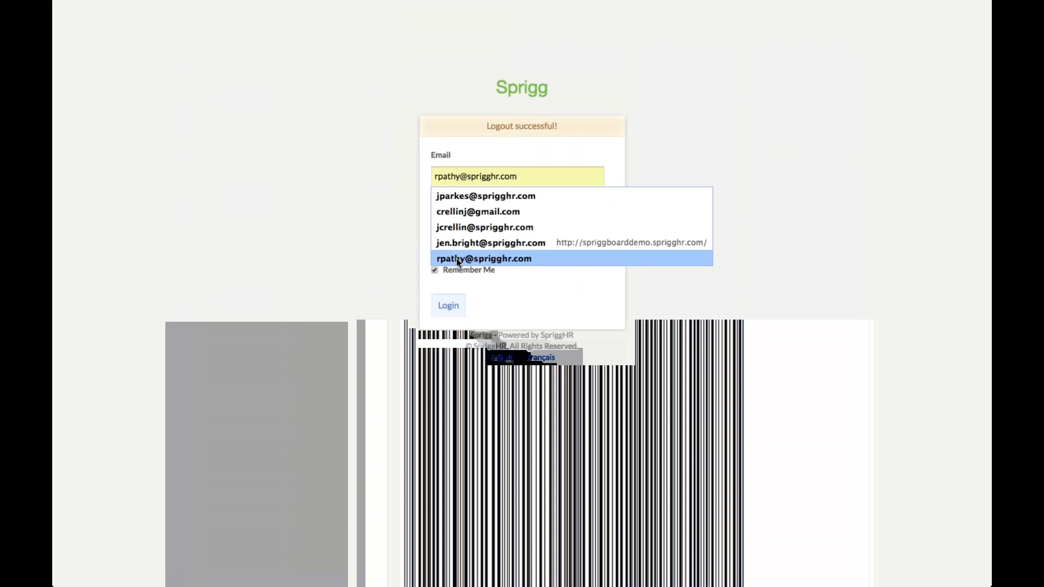
{"action": "left_click", "coordinate": [455, 258]}
{"action": "left_click", "coordinate": [447, 305]}
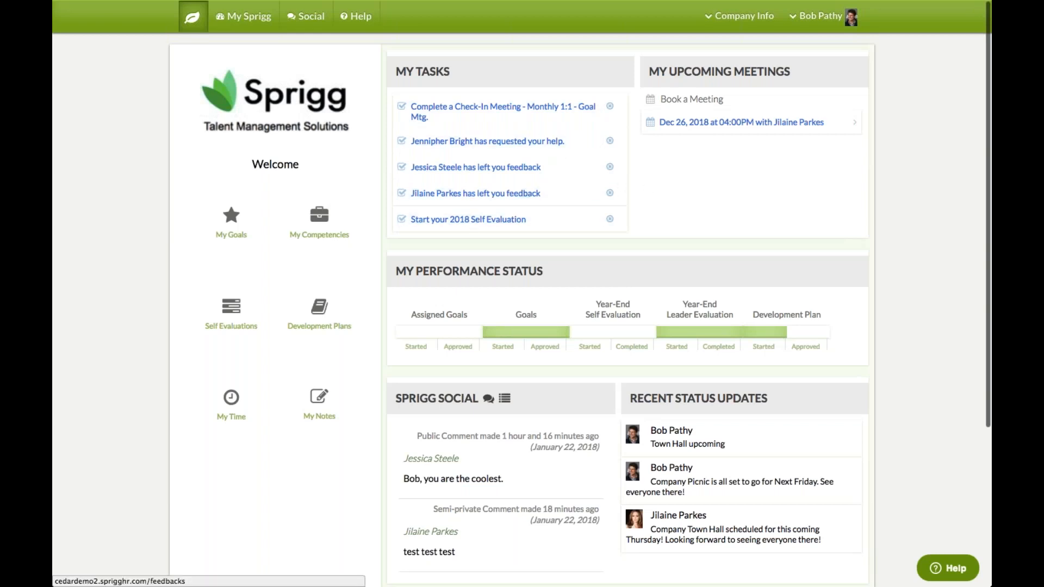
Open My Time from the dashboard to view January 2018 and the 15.0 remaining vacation days
{"action": "scroll", "coordinate": [883, 232], "scroll_direction": "down", "scroll_amount": 2}
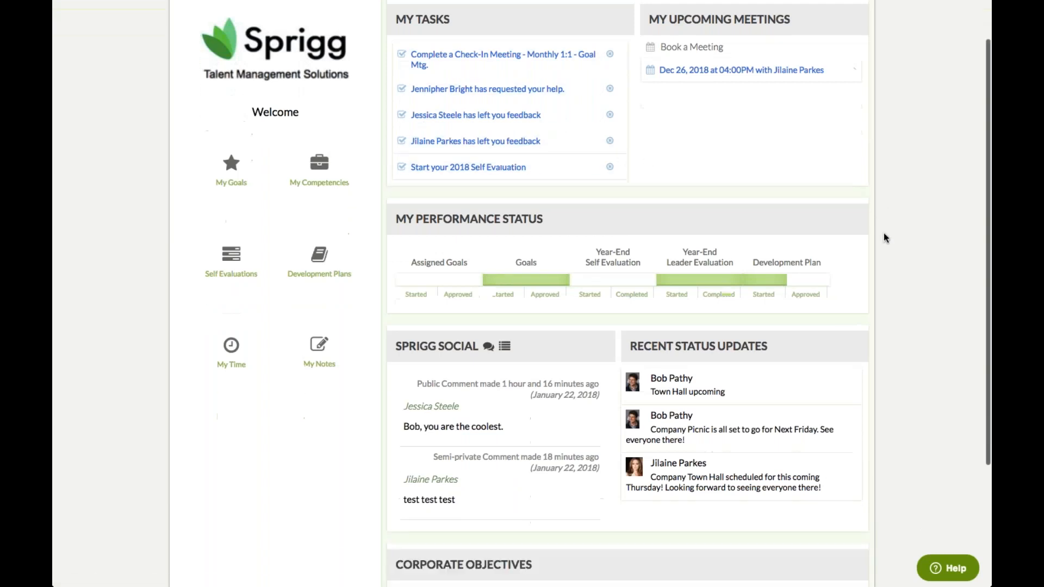
{"action": "left_click", "coordinate": [233, 380]}
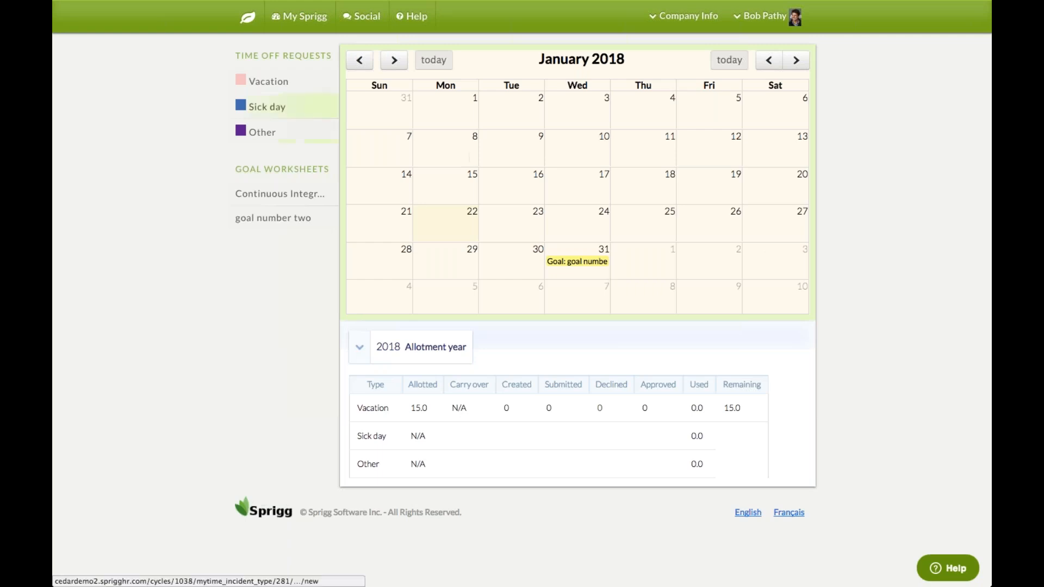
Start a new vacation request with the description TEST
{"action": "left_click", "coordinate": [260, 87]}
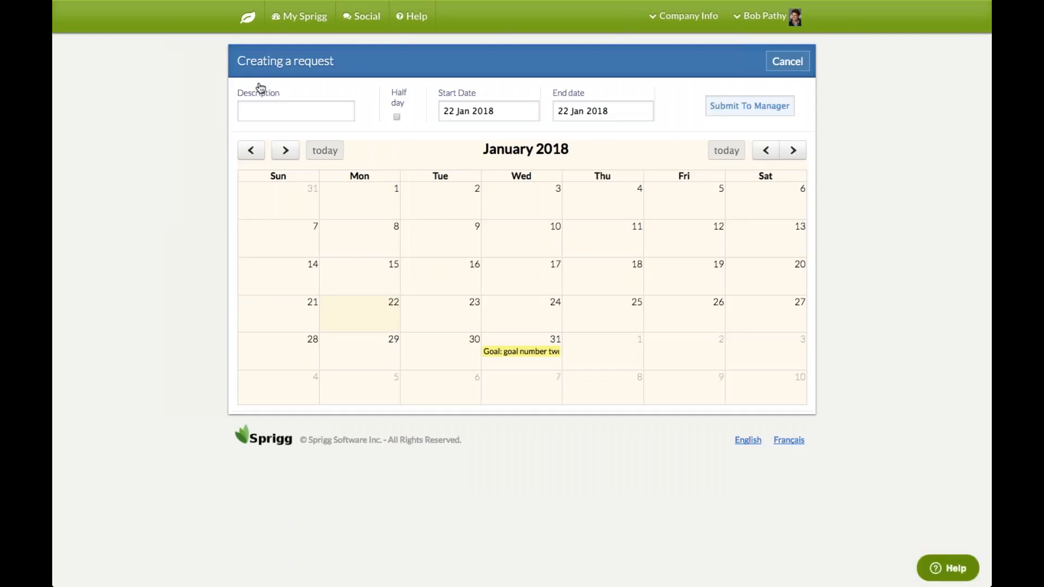
{"action": "left_click", "coordinate": [275, 113]}
{"action": "type", "text": "tes"}
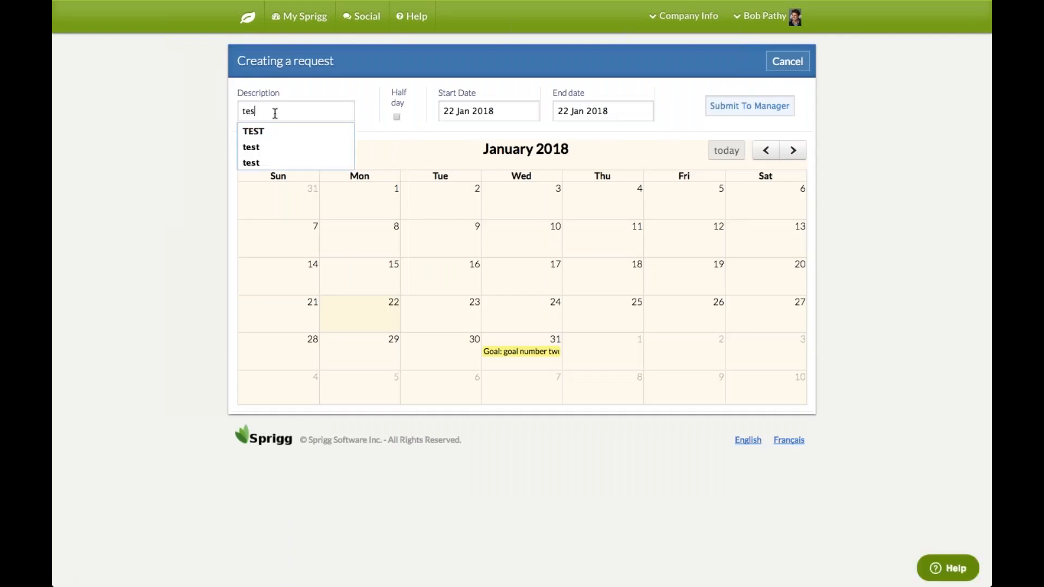
{"action": "key", "text": "Down"}
{"action": "key", "text": "Return"}
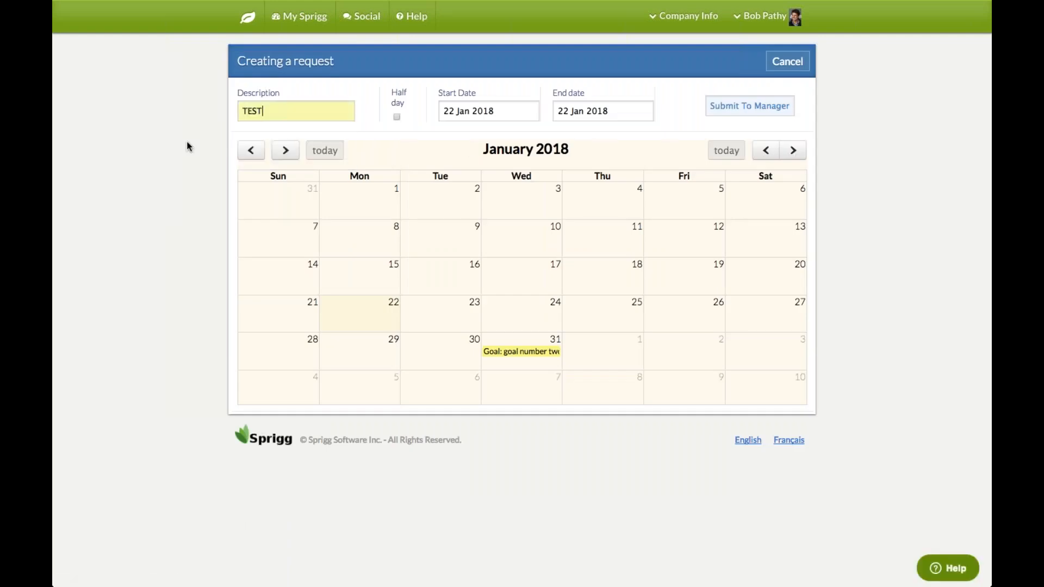
Set the request dates to 29–31 Jan 2018 and submit it to the manager
{"action": "left_click", "coordinate": [483, 111]}
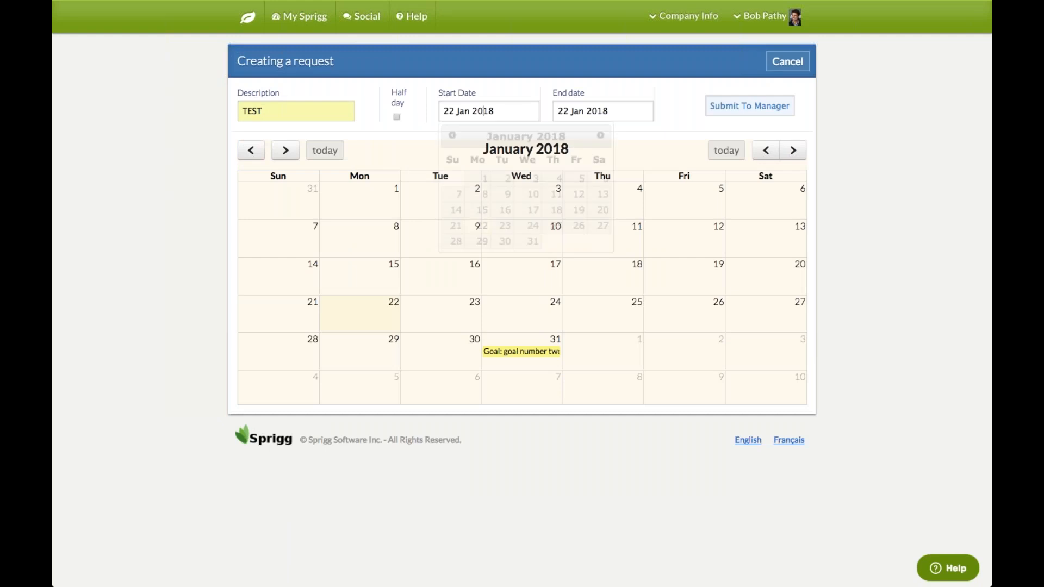
{"action": "left_click", "coordinate": [483, 242]}
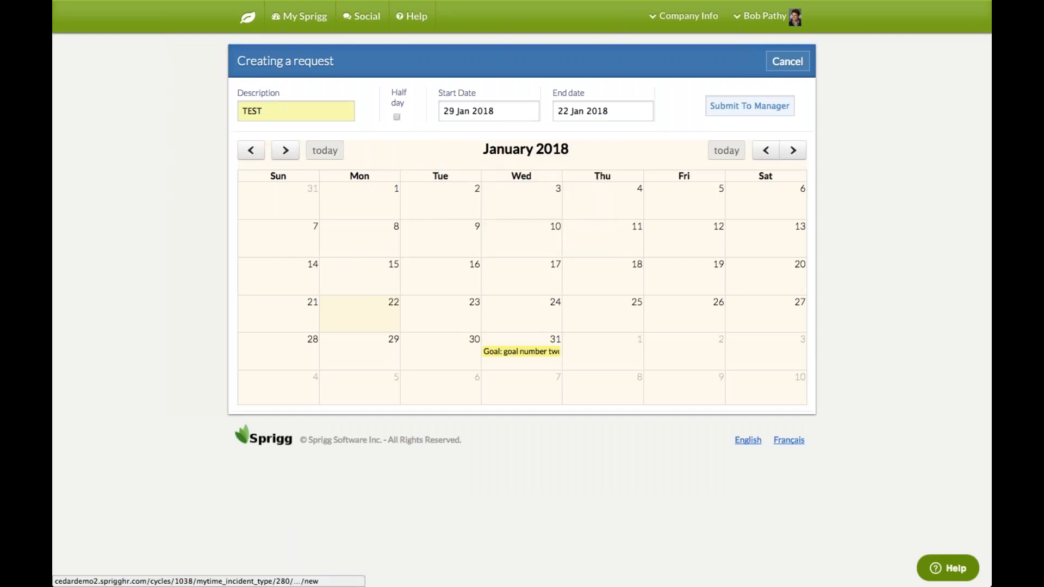
{"action": "left_click", "coordinate": [584, 111]}
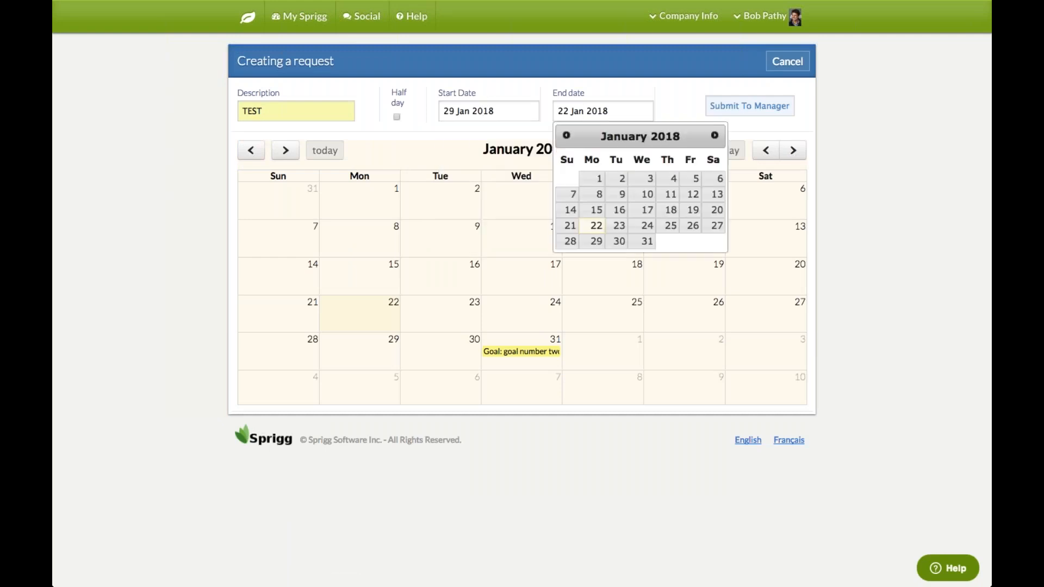
{"action": "left_click", "coordinate": [647, 241]}
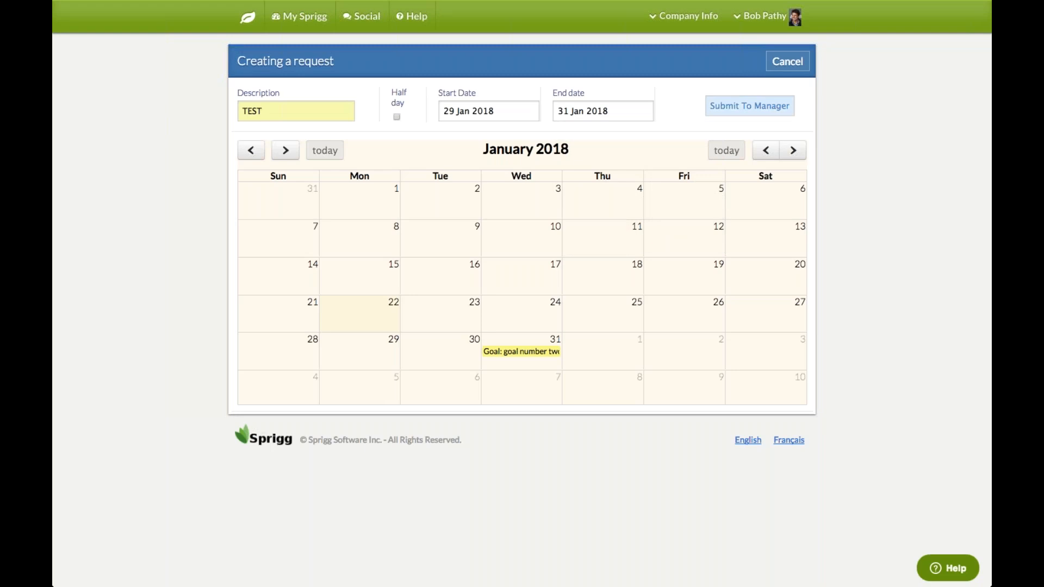
{"action": "left_click", "coordinate": [740, 106]}
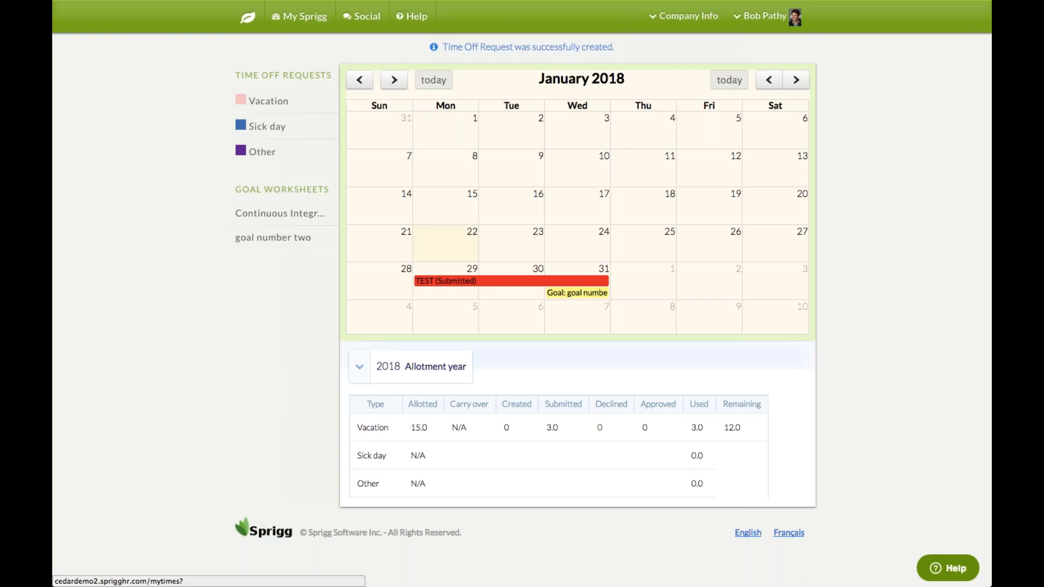
Open the Continuous Integration goal and add a new task named TEST
{"action": "left_click", "coordinate": [252, 221]}
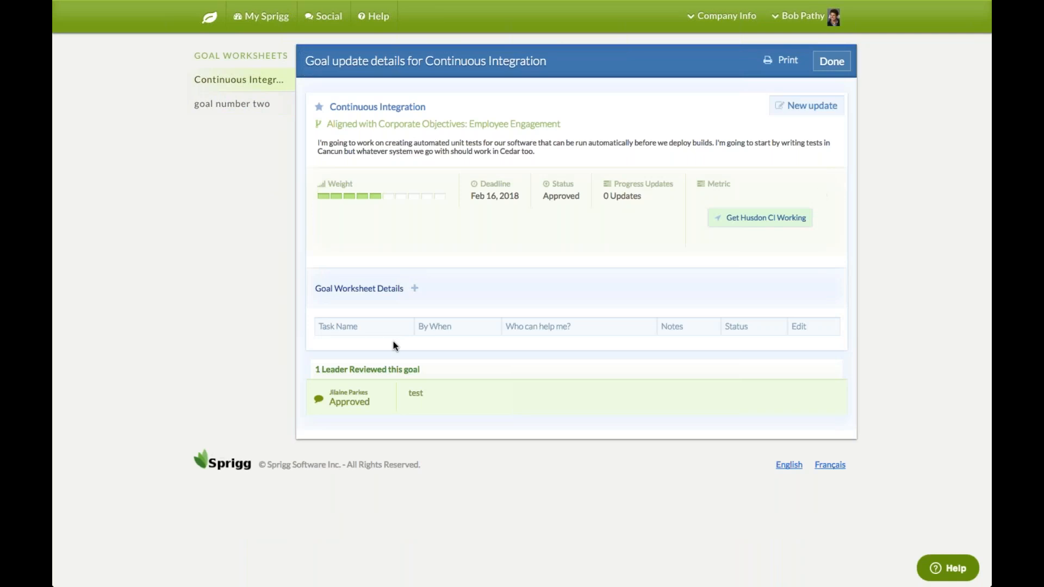
{"action": "left_click", "coordinate": [420, 291]}
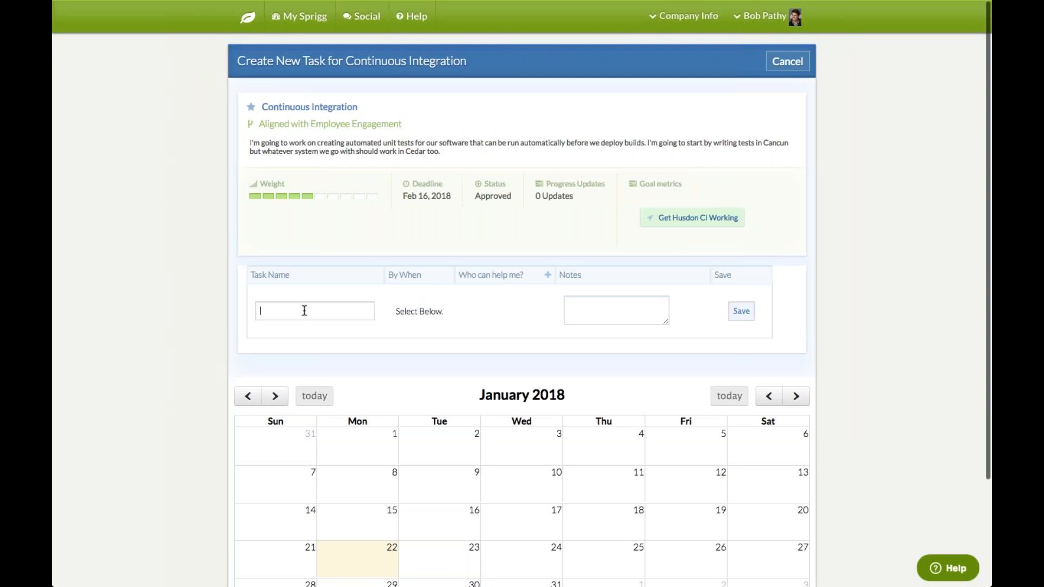
{"action": "left_click", "coordinate": [304, 311]}
{"action": "type", "text": "test"}
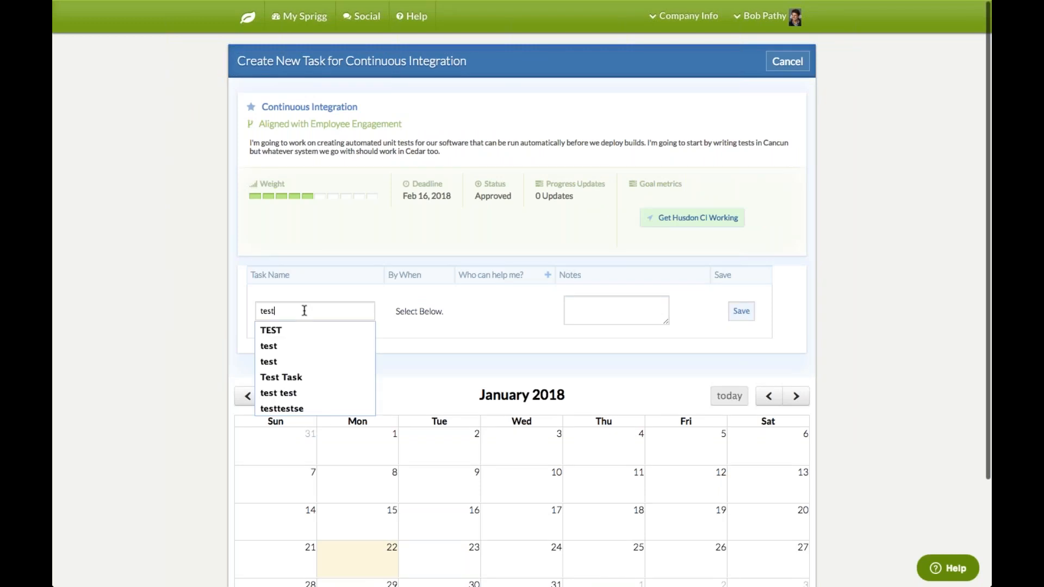
{"action": "left_click", "coordinate": [305, 330]}
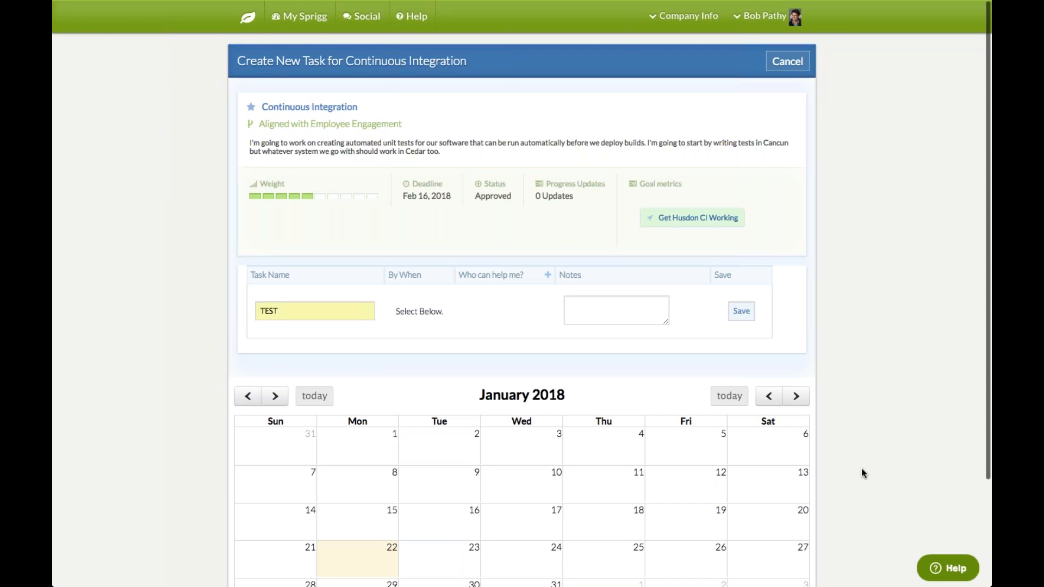
Set the task due 2018-01-26, add one colleague as helper, note 'test test', and save
{"action": "scroll", "coordinate": [862, 470], "scroll_direction": "down", "scroll_amount": 1}
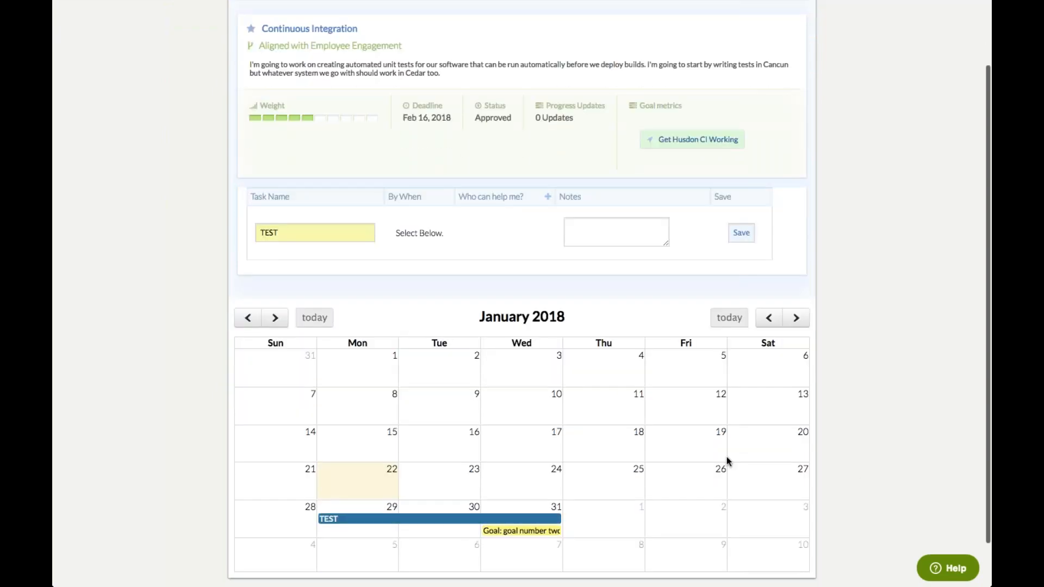
{"action": "left_click", "coordinate": [729, 466]}
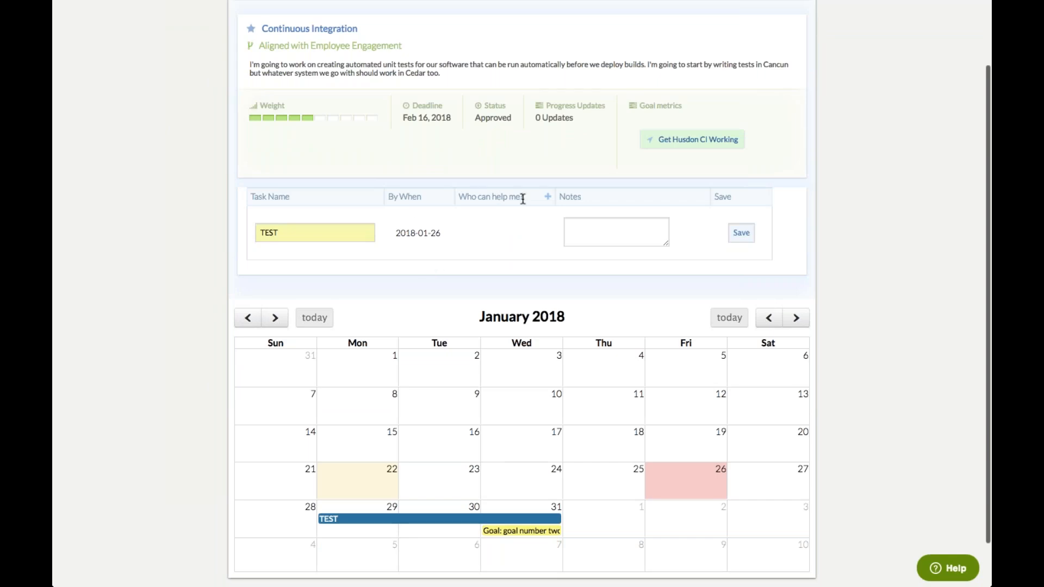
{"action": "left_click", "coordinate": [547, 197]}
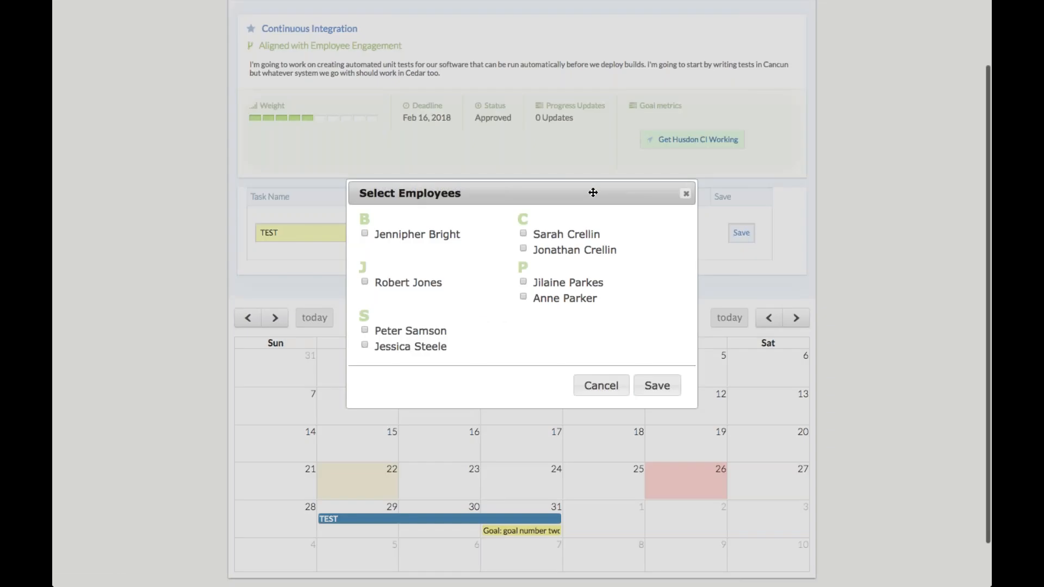
{"action": "left_click", "coordinate": [524, 281]}
{"action": "left_click", "coordinate": [652, 391]}
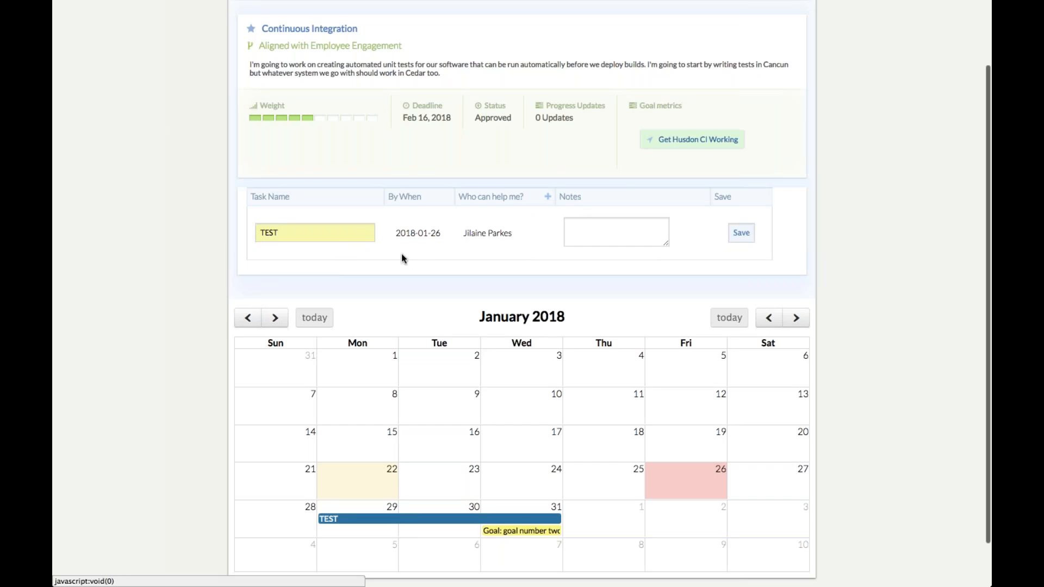
{"action": "left_click", "coordinate": [605, 233]}
{"action": "type", "text": "test "}
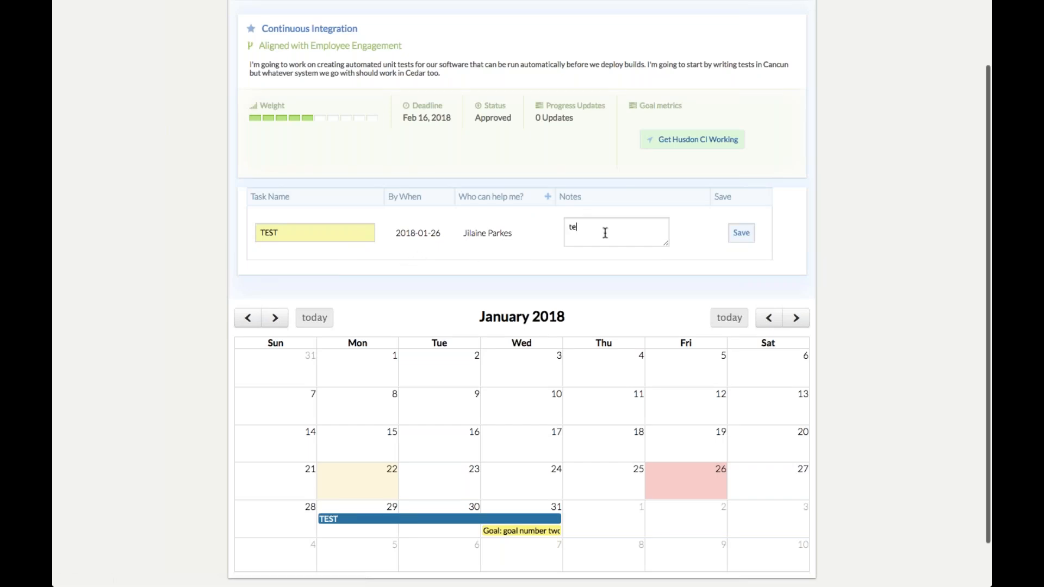
{"action": "type", "text": "test"}
{"action": "left_click", "coordinate": [741, 233]}
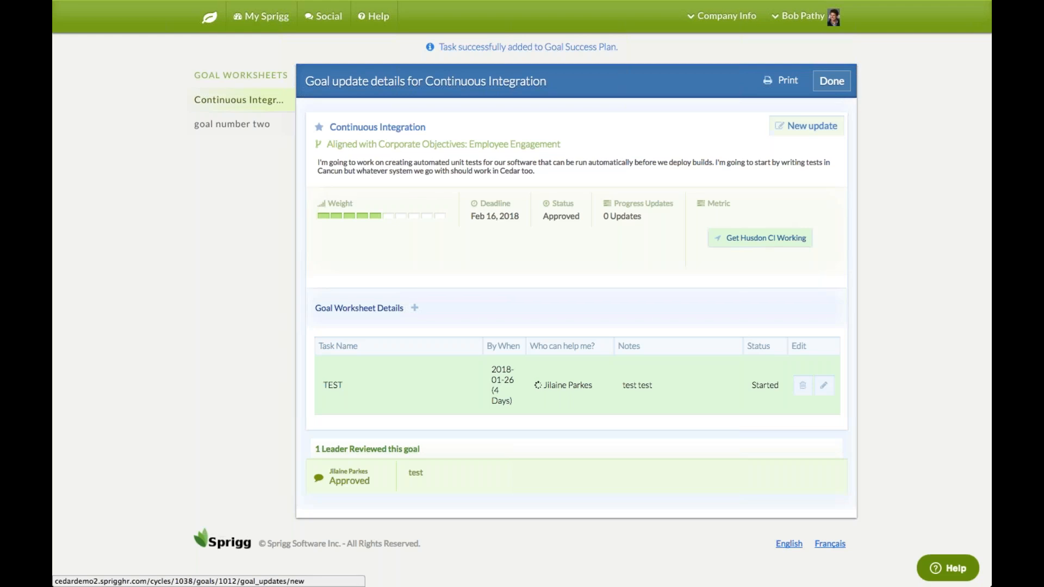
Save a Delayed progress update noted 'test test test', then go to Development Plans
{"action": "left_click", "coordinate": [812, 127]}
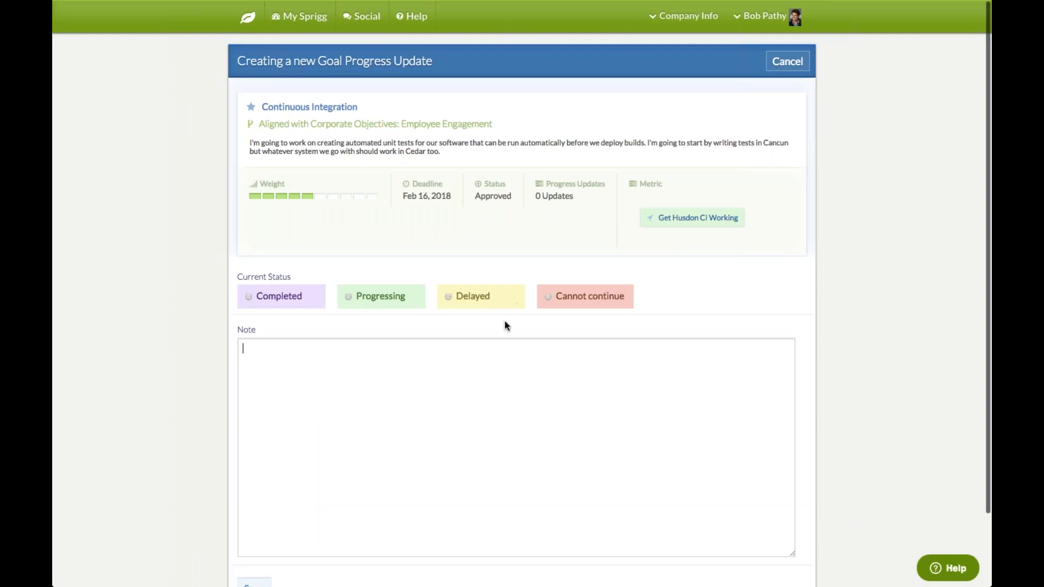
{"action": "left_click", "coordinate": [447, 296]}
{"action": "type", "text": "test test test"}
{"action": "scroll", "coordinate": [840, 343], "scroll_direction": "down", "scroll_amount": 1}
{"action": "scroll", "coordinate": [840, 344], "scroll_direction": "down", "scroll_amount": 3}
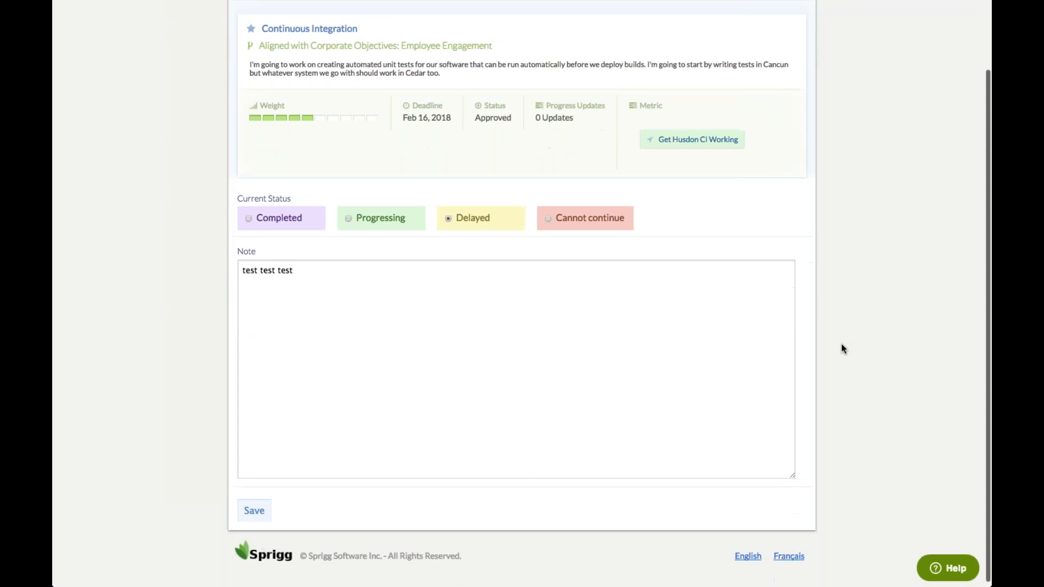
{"action": "left_click", "coordinate": [250, 507]}
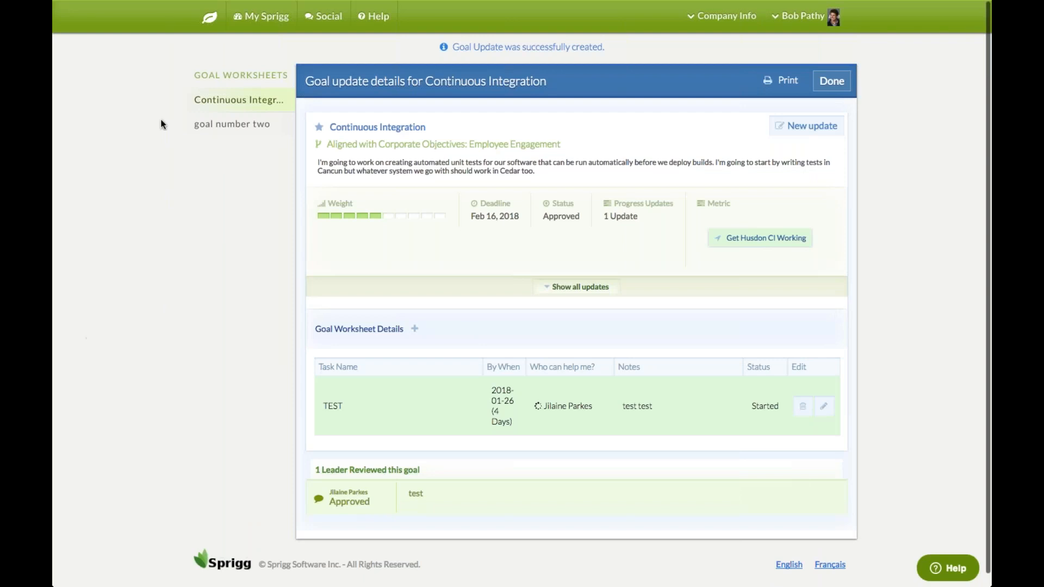
{"action": "left_click", "coordinate": [209, 19]}
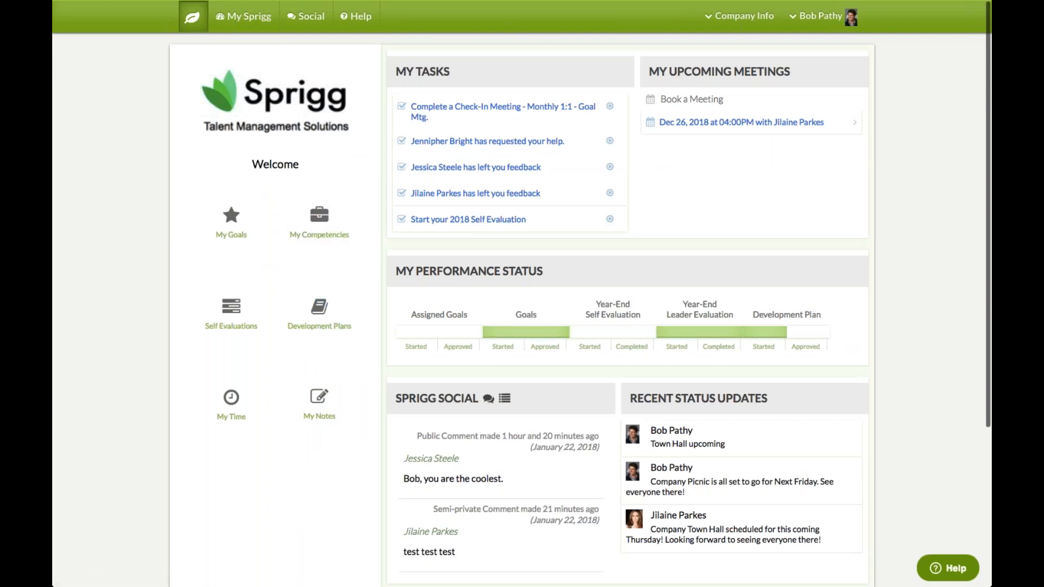
{"action": "left_click", "coordinate": [314, 351]}
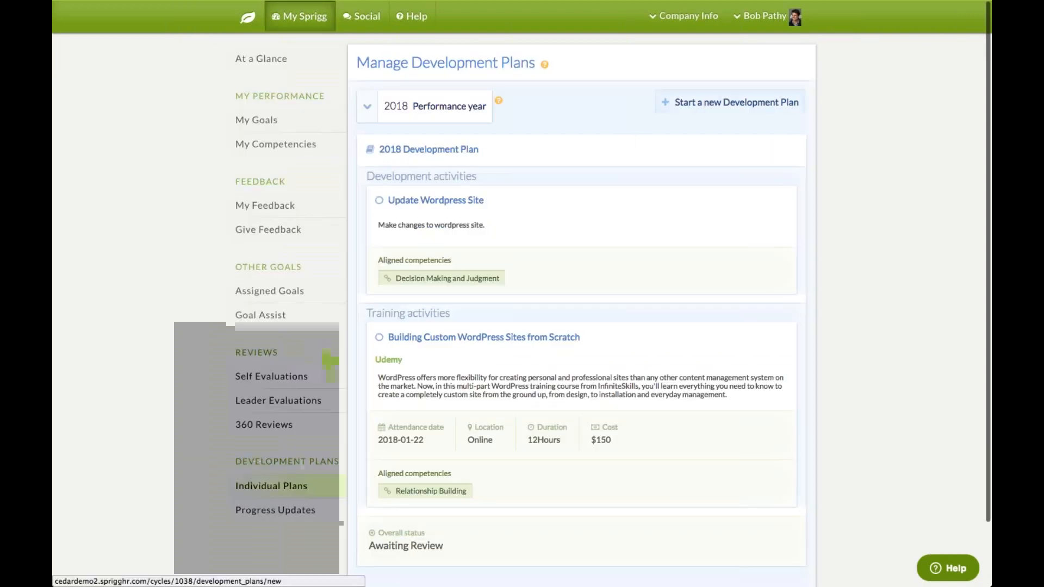
Create and save a new development plan named PRESENTATION SKILLS
{"action": "left_click", "coordinate": [704, 109]}
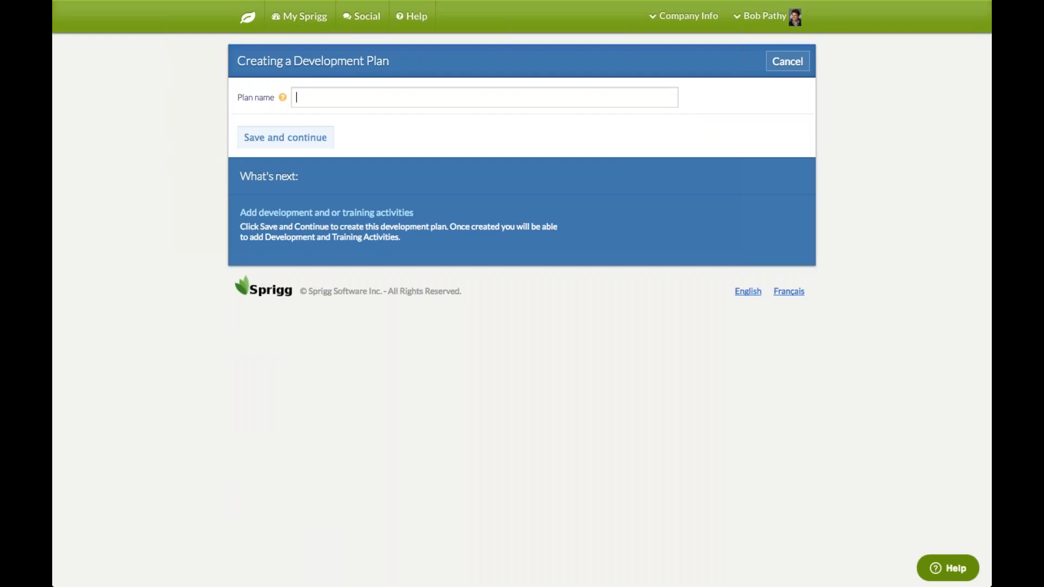
{"action": "type", "text": "P"}
{"action": "left_click", "coordinate": [368, 144]}
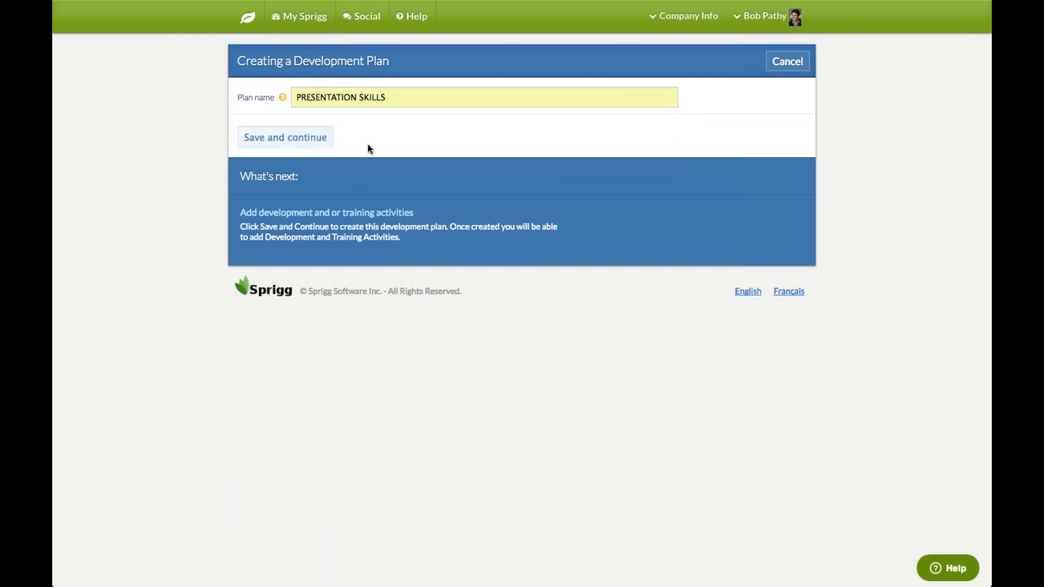
{"action": "left_click", "coordinate": [306, 138]}
{"action": "left_click", "coordinate": [300, 136]}
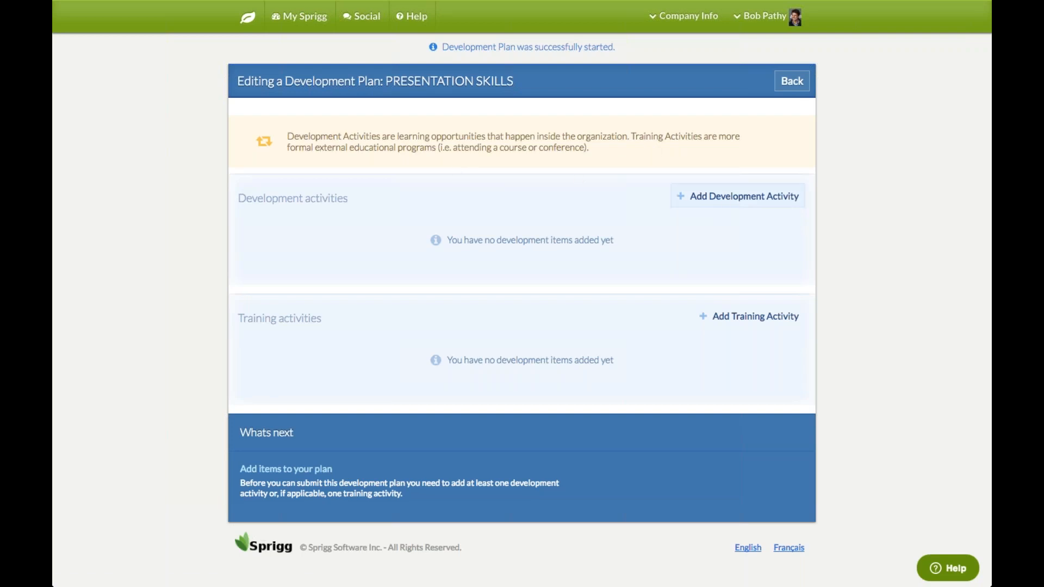
{"action": "left_click", "coordinate": [729, 201]}
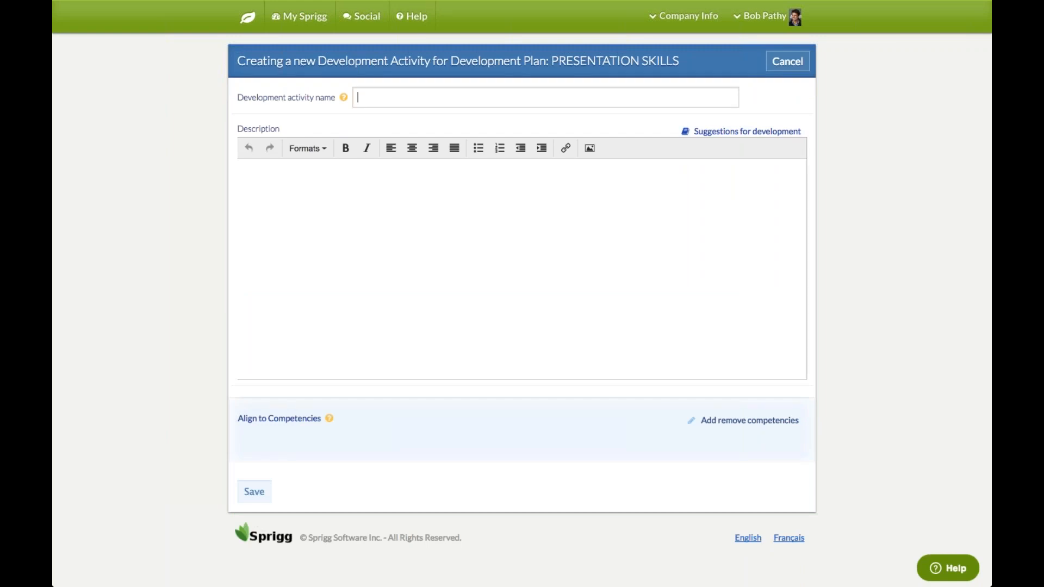
Name the new activity Platform Skills and bring up the development suggestions list
{"action": "type", "text": "pl"}
{"action": "left_click", "coordinate": [379, 135]}
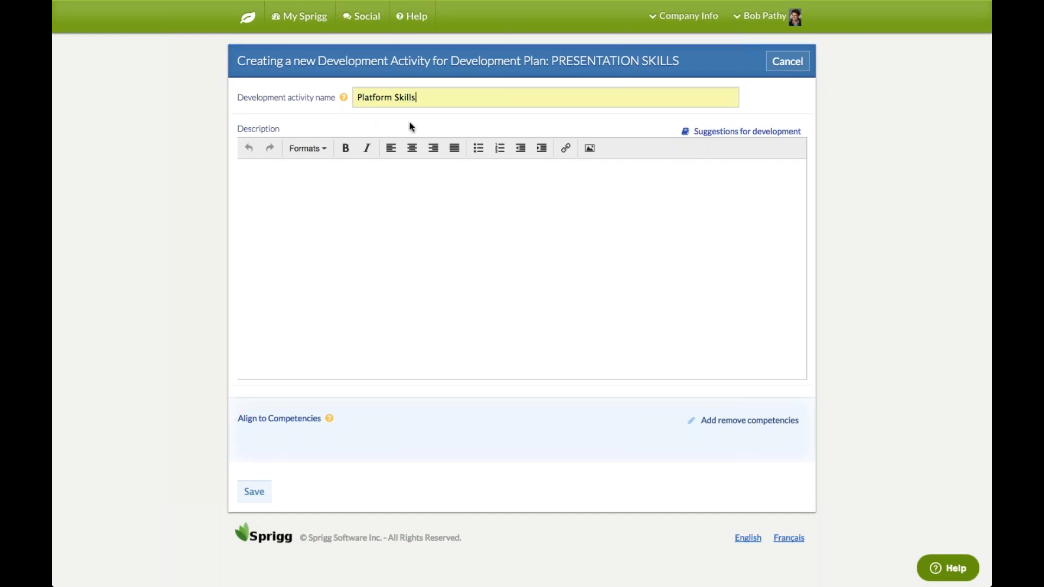
{"action": "left_click", "coordinate": [288, 210]}
{"action": "left_click", "coordinate": [757, 136]}
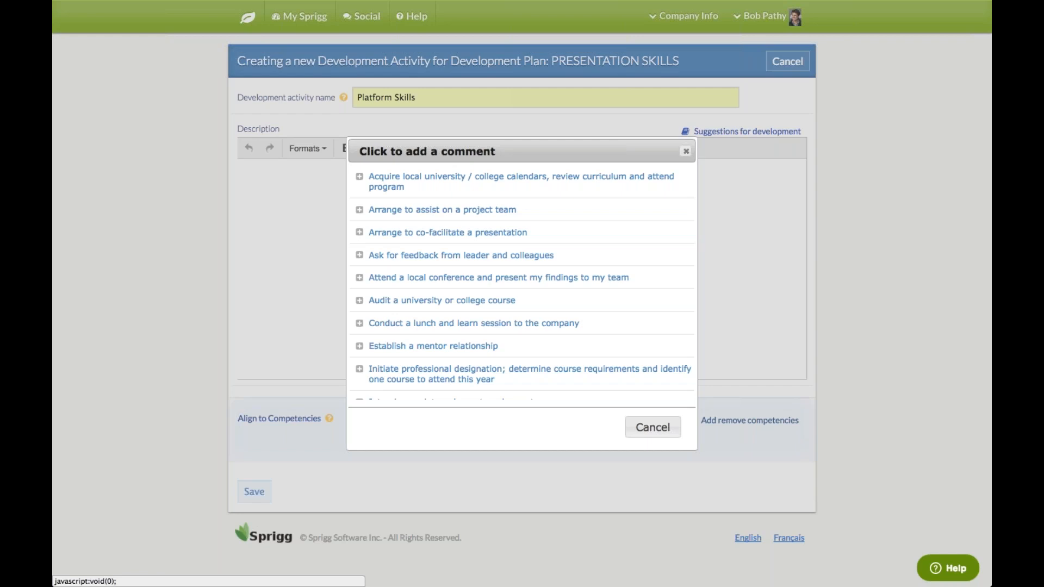
Fill the Platform Skills description with the lunch-and-learn suggestion plus extra sample text
{"action": "left_click", "coordinate": [515, 325]}
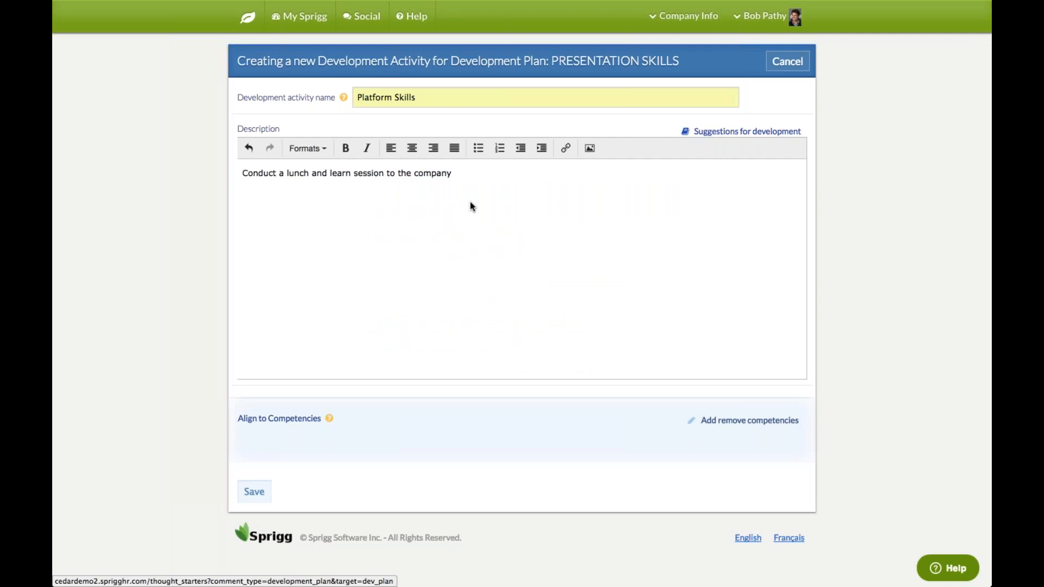
{"action": "left_click", "coordinate": [396, 174]}
{"action": "type", "text": "jidlkfjlkd dl"}
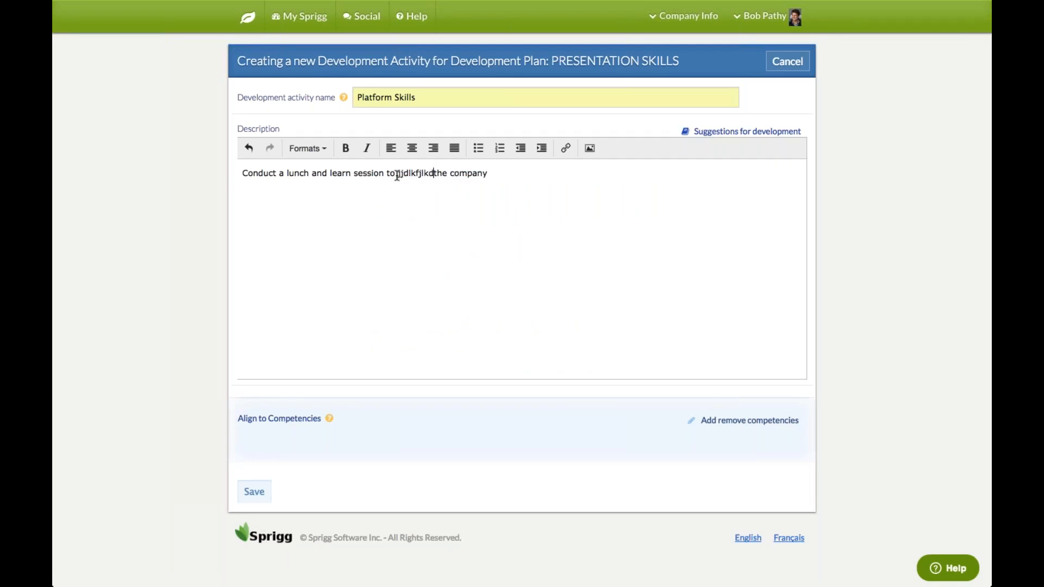
{"action": "type", "text": "jdlkjdfjl"}
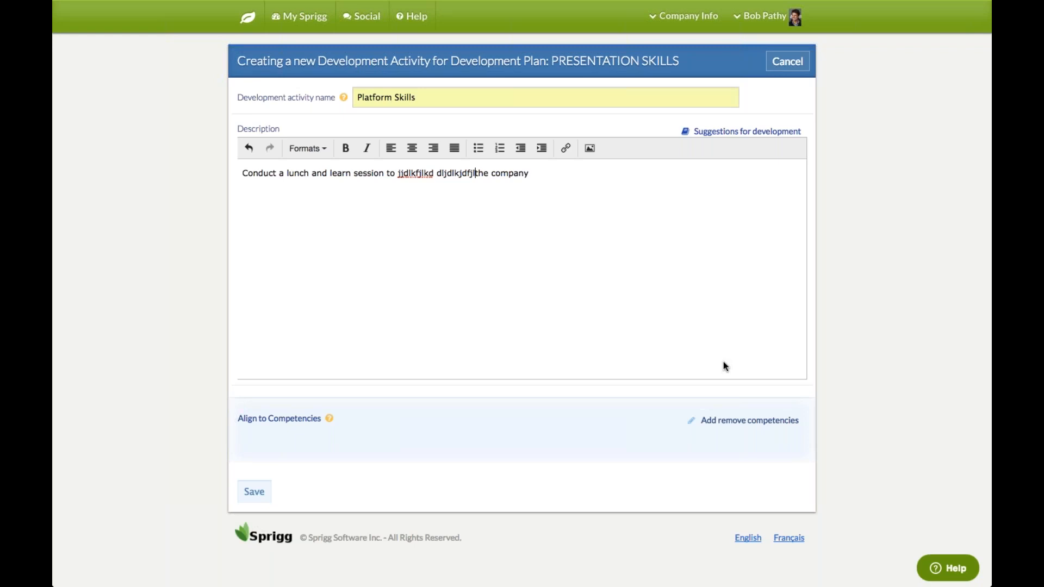
{"action": "left_click", "coordinate": [760, 422]}
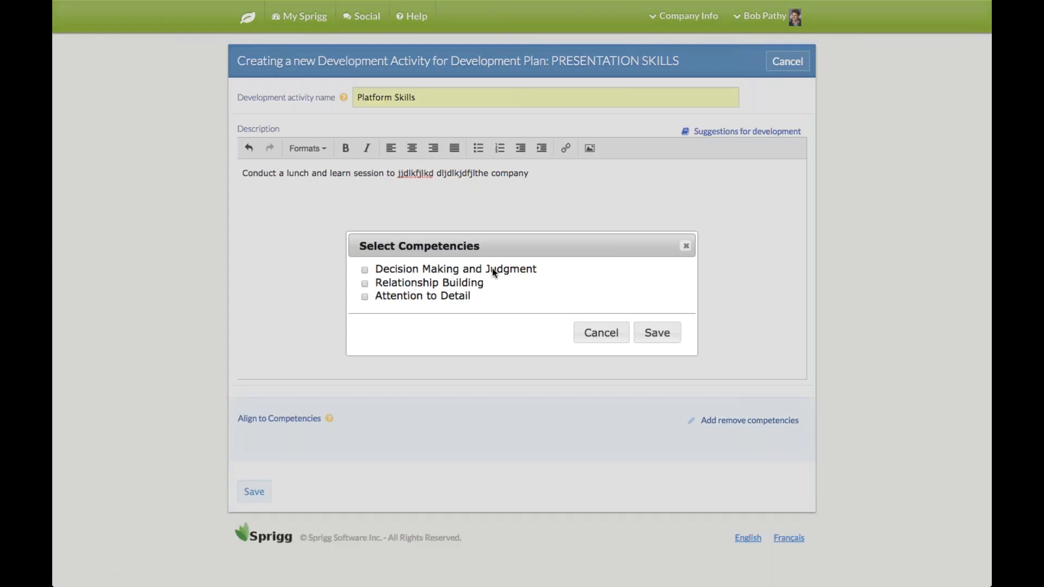
Align Platform Skills to the Attention to Detail competency and save the activity
{"action": "left_click", "coordinate": [364, 298]}
{"action": "left_click", "coordinate": [657, 334]}
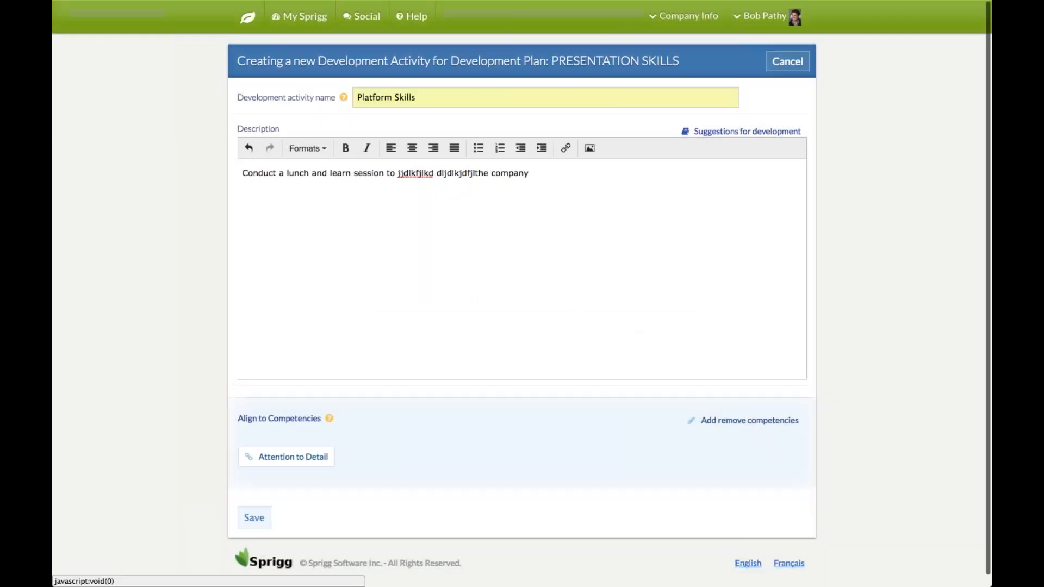
{"action": "left_click", "coordinate": [253, 518]}
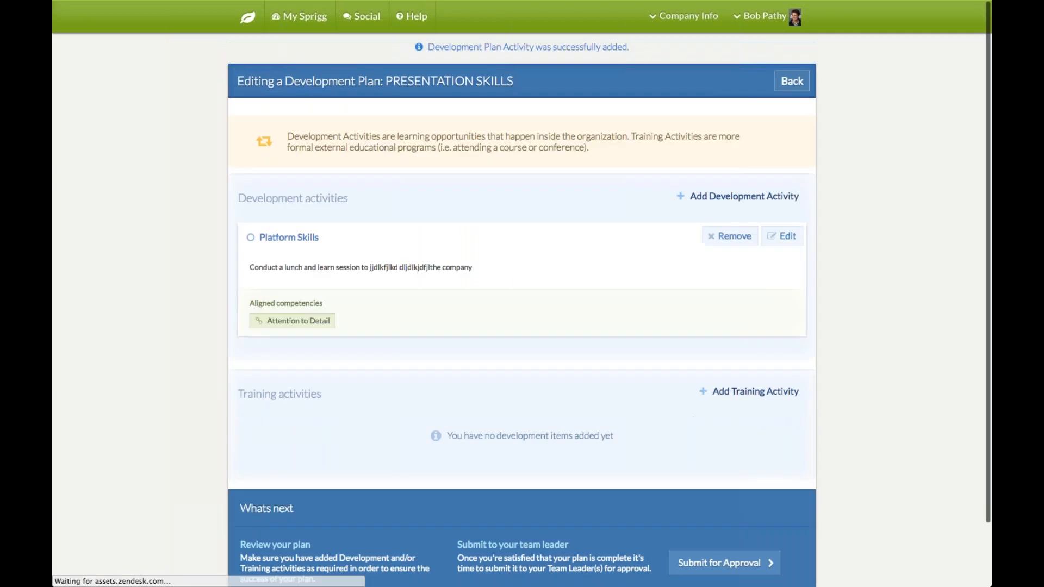
Open the training item picker for PRESENTATION SKILLS and reach the custom training item form
{"action": "left_click", "coordinate": [748, 392]}
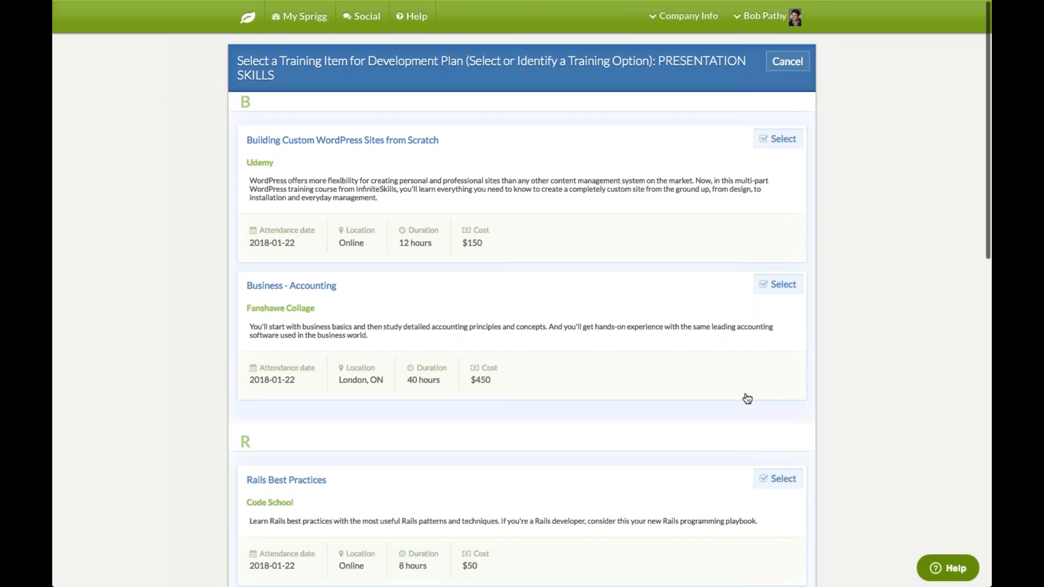
{"action": "scroll", "coordinate": [918, 407], "scroll_direction": "down", "scroll_amount": 1}
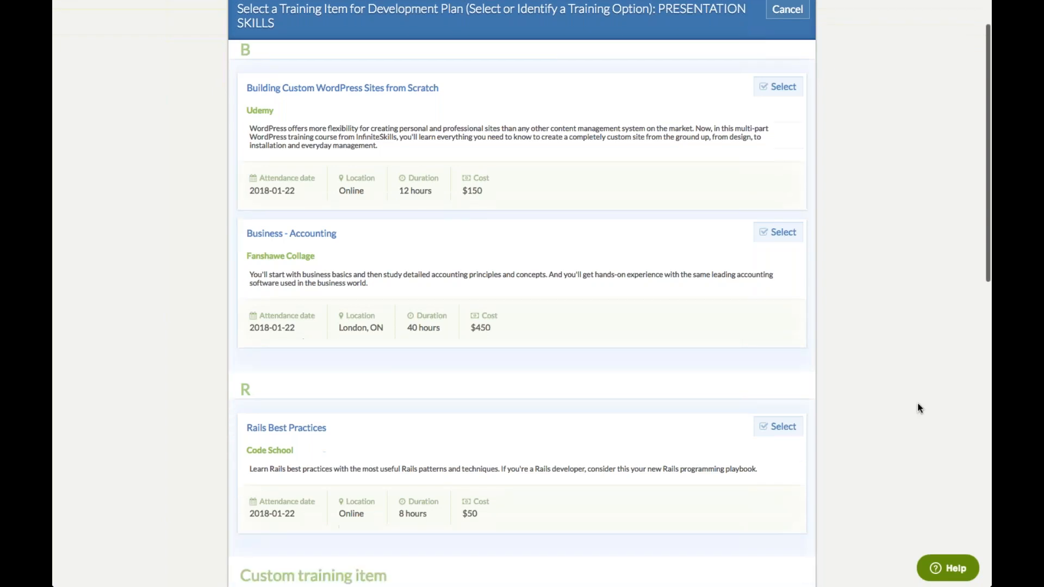
{"action": "scroll", "coordinate": [917, 408], "scroll_direction": "up", "scroll_amount": 1}
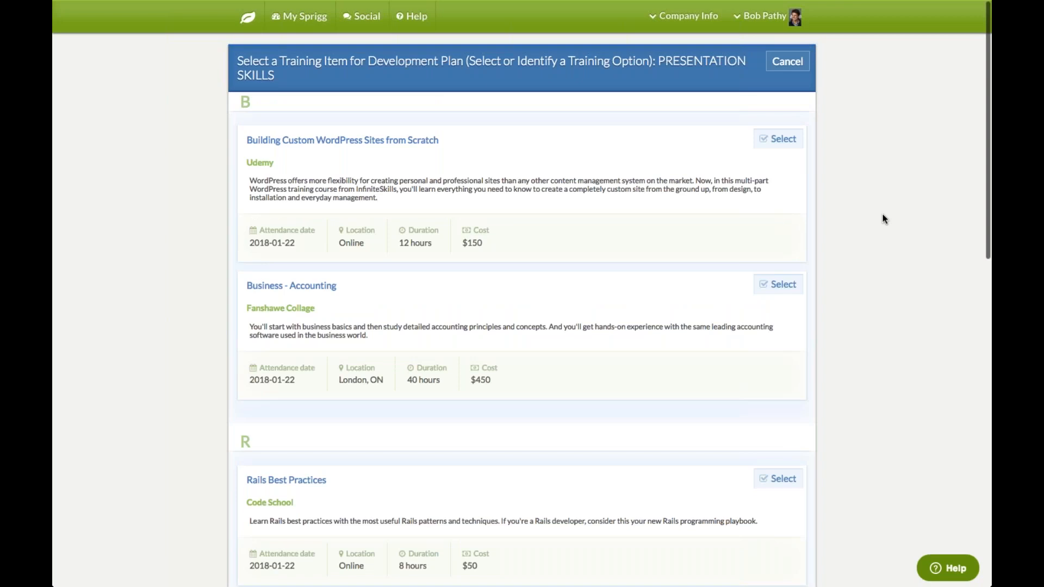
{"action": "scroll", "coordinate": [883, 215], "scroll_direction": "down", "scroll_amount": 3}
{"action": "scroll", "coordinate": [883, 217], "scroll_direction": "down", "scroll_amount": 3}
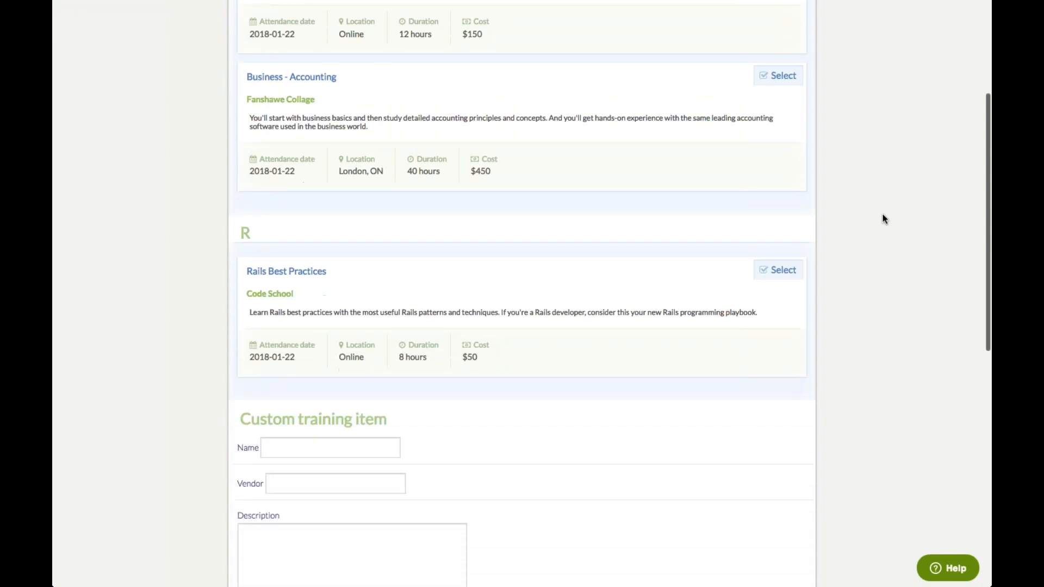
{"action": "scroll", "coordinate": [882, 214], "scroll_direction": "down", "scroll_amount": 3}
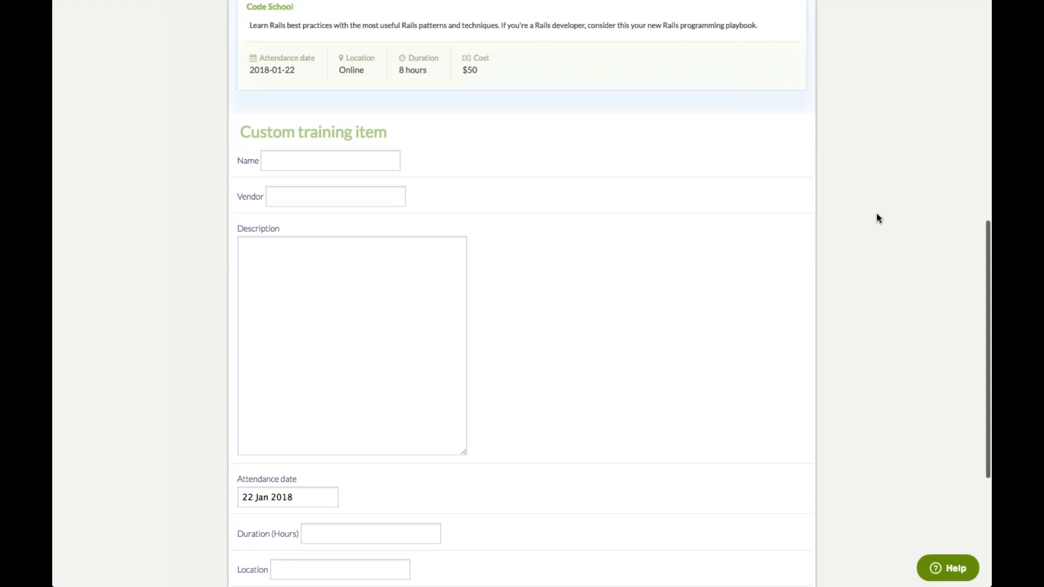
Enter training name MBTI, vendor Test Vendor, and description 'test test test'
{"action": "left_click", "coordinate": [300, 163]}
{"action": "type", "text": "MBTI"}
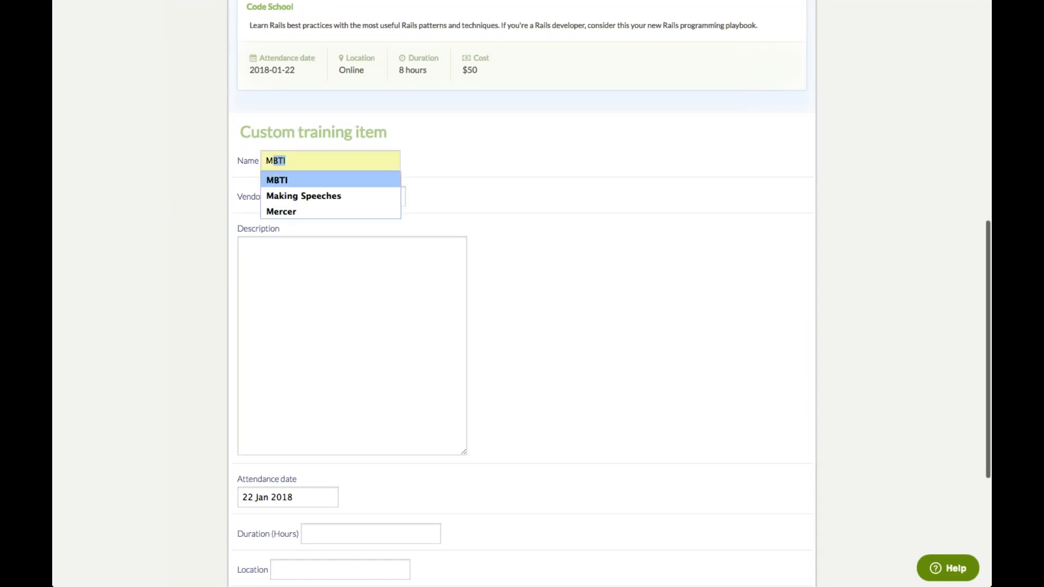
{"action": "left_click", "coordinate": [295, 182]}
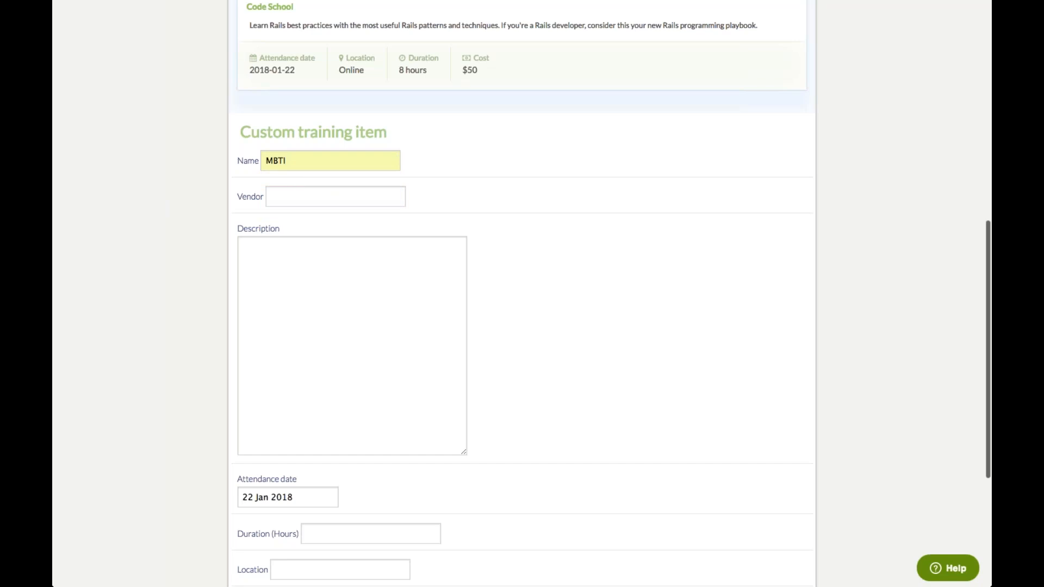
{"action": "left_click", "coordinate": [271, 196]}
{"action": "type", "text": "Test"}
{"action": "left_click", "coordinate": [319, 215]}
{"action": "left_click", "coordinate": [243, 247]}
{"action": "type", "text": "test test test"}
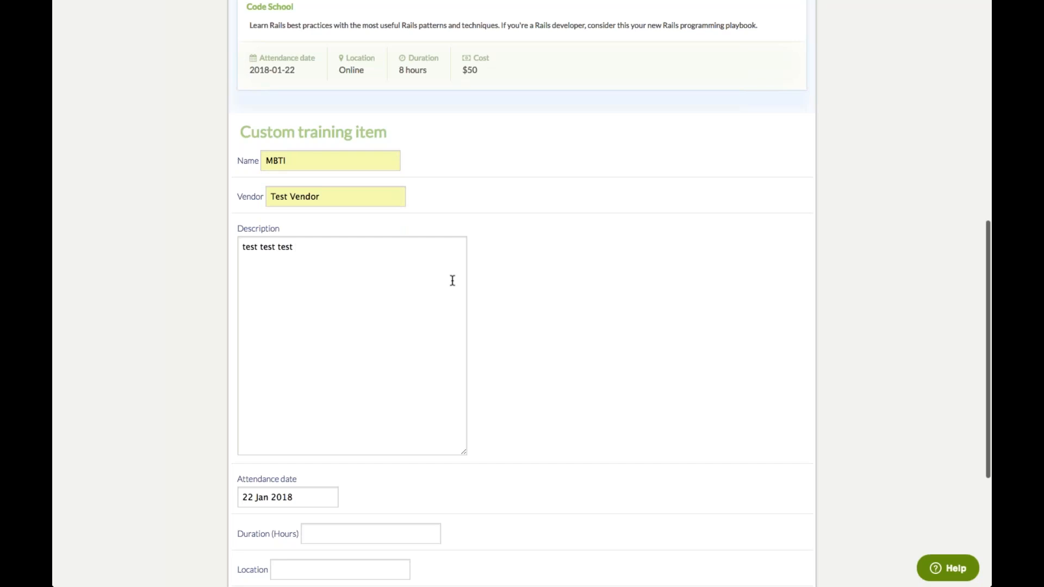
Set attendance 30 Jan 2018, duration 8 hours, location New York City, qualification N/A
{"action": "scroll", "coordinate": [452, 280], "scroll_direction": "down", "scroll_amount": 3}
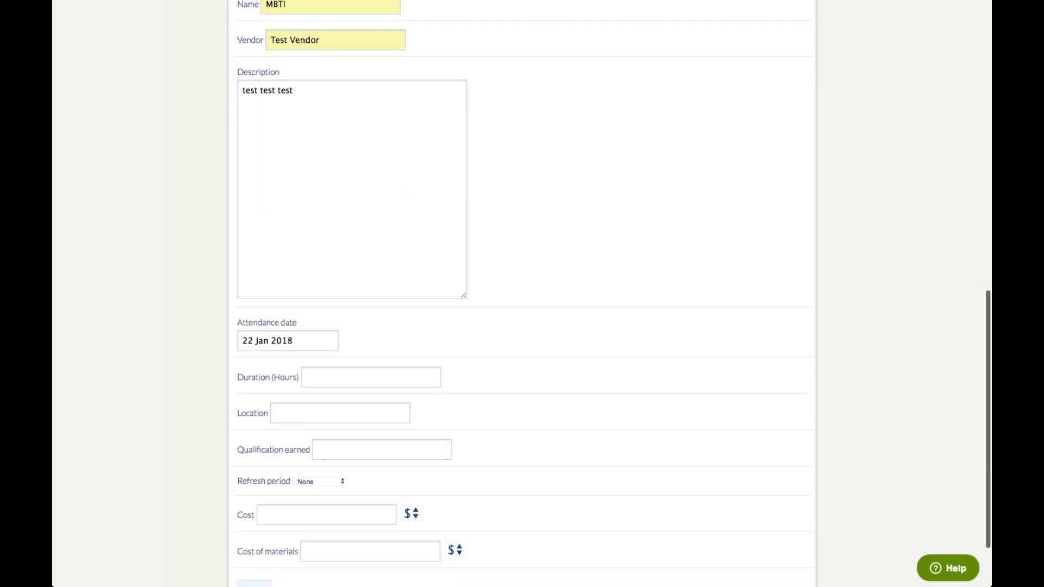
{"action": "left_click", "coordinate": [283, 341]}
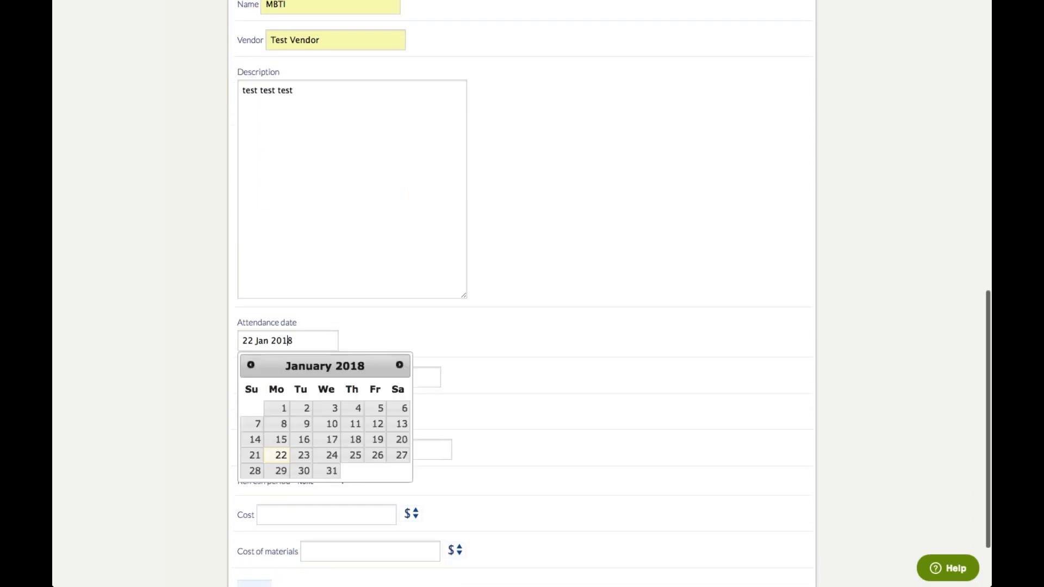
{"action": "left_click", "coordinate": [304, 471]}
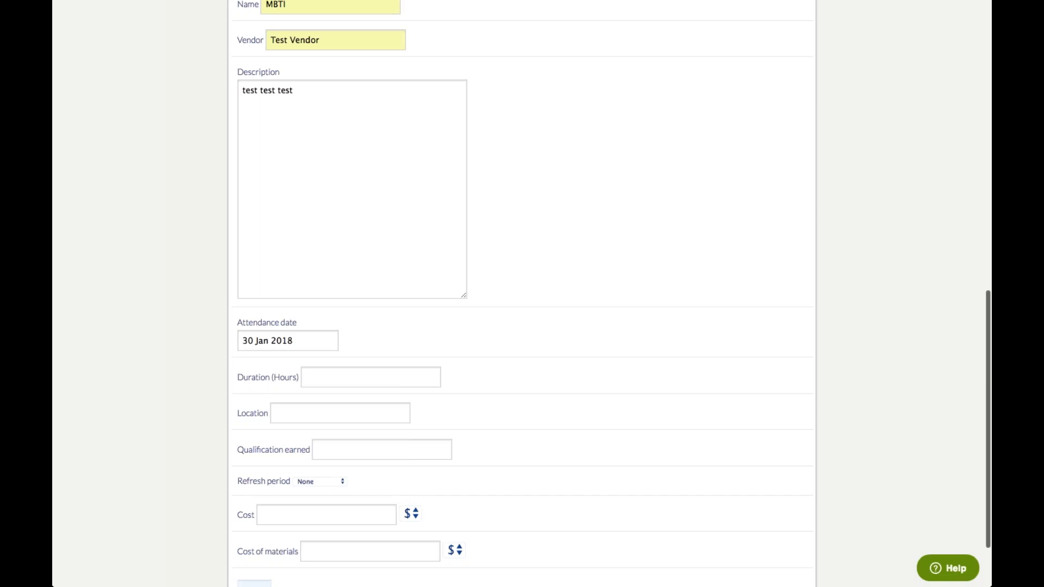
{"action": "type", "text": "8"}
{"action": "left_click", "coordinate": [344, 394]}
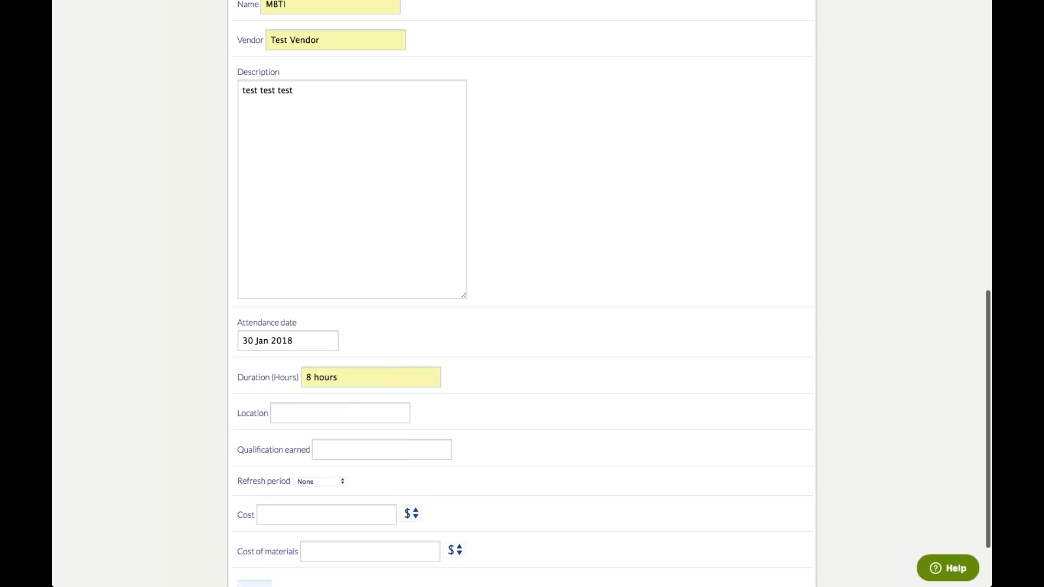
{"action": "left_click", "coordinate": [318, 414]}
{"action": "type", "text": "New York City"}
{"action": "left_click", "coordinate": [321, 434]}
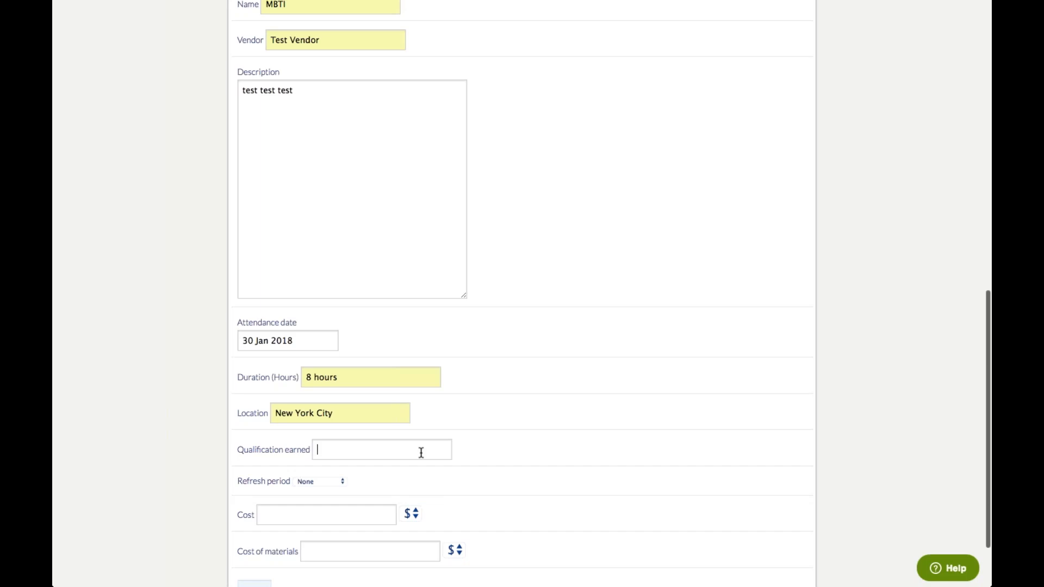
{"action": "type", "text": "N"}
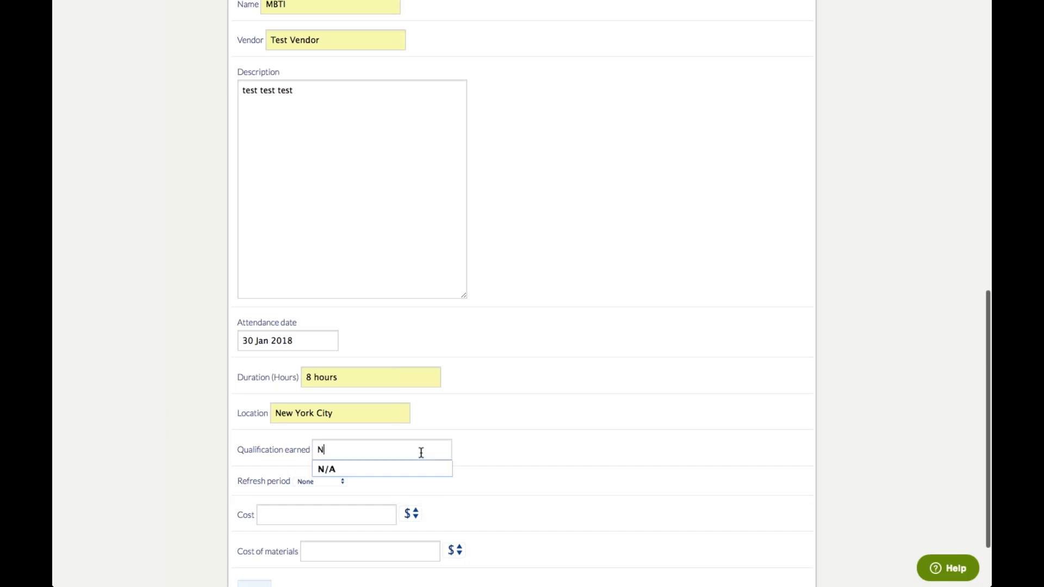
{"action": "left_click", "coordinate": [419, 465]}
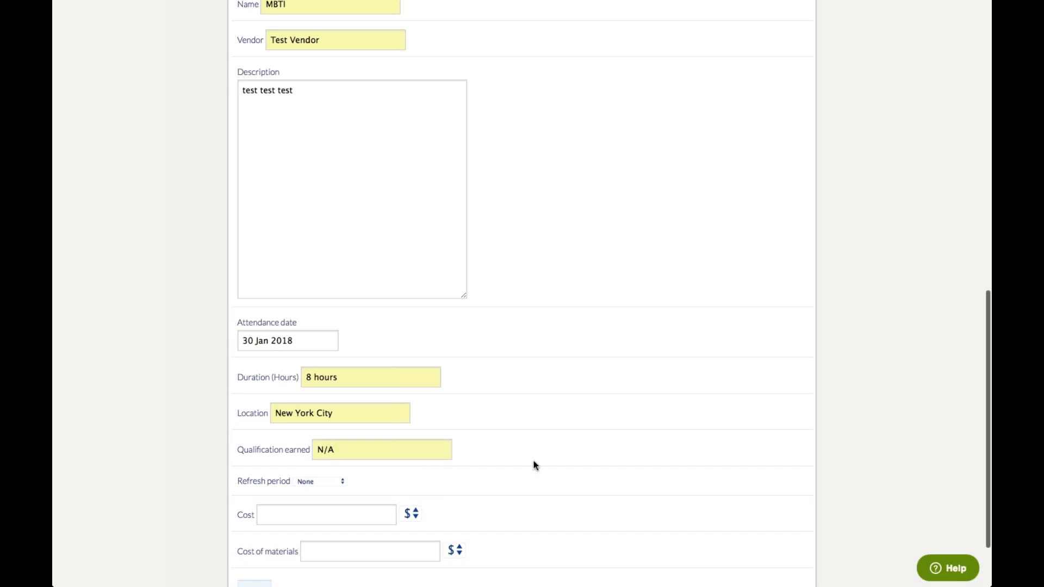
{"action": "scroll", "coordinate": [533, 464], "scroll_direction": "down", "scroll_amount": 2}
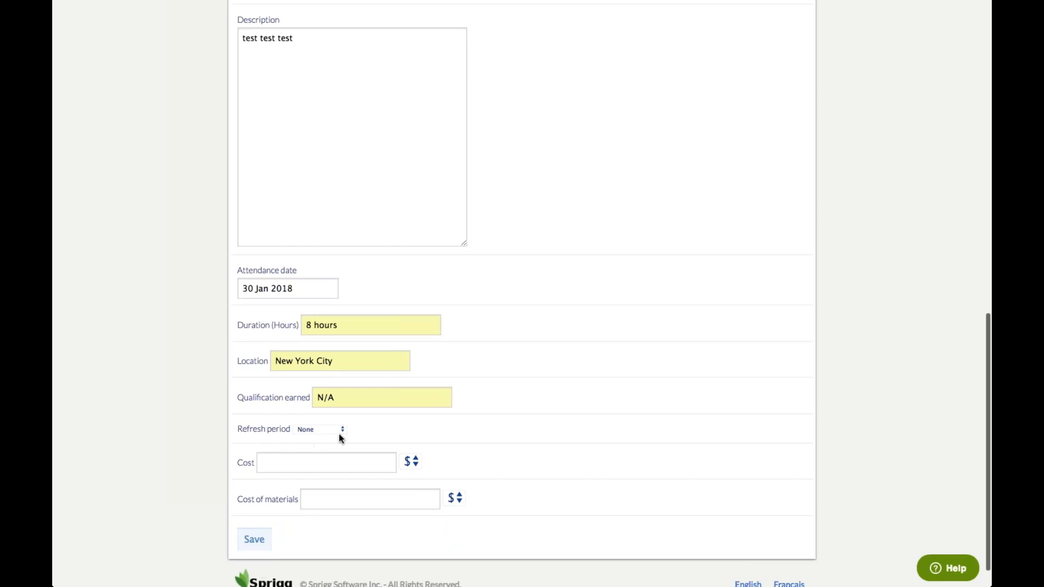
Keep Refresh period at None and save the MBTI item with cost 1,500 and materials 150.00
{"action": "left_click", "coordinate": [341, 429]}
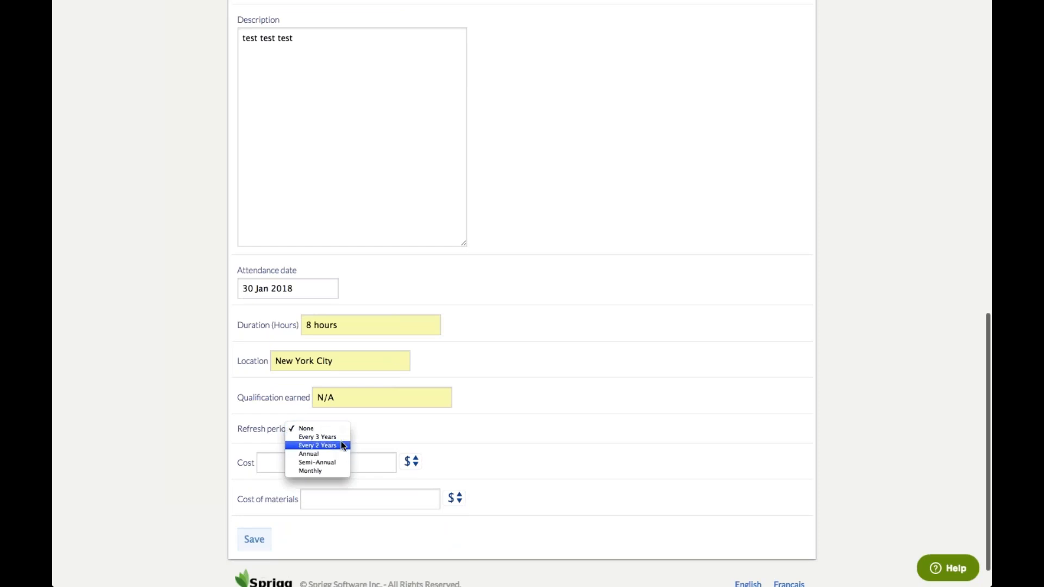
{"action": "left_click", "coordinate": [408, 437]}
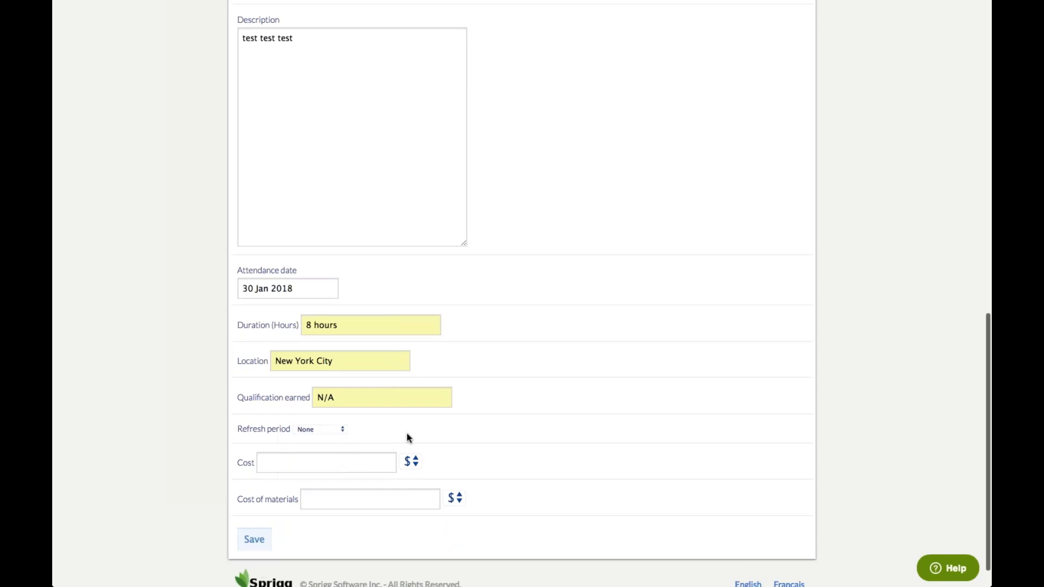
{"action": "left_click", "coordinate": [277, 467]}
{"action": "type", "text": "1,500"}
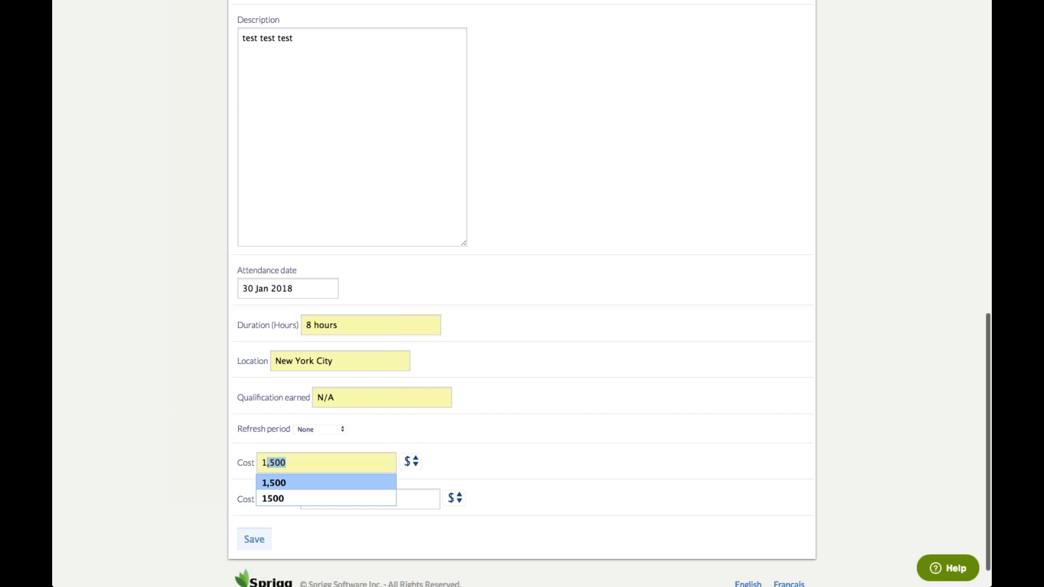
{"action": "left_click", "coordinate": [275, 482]}
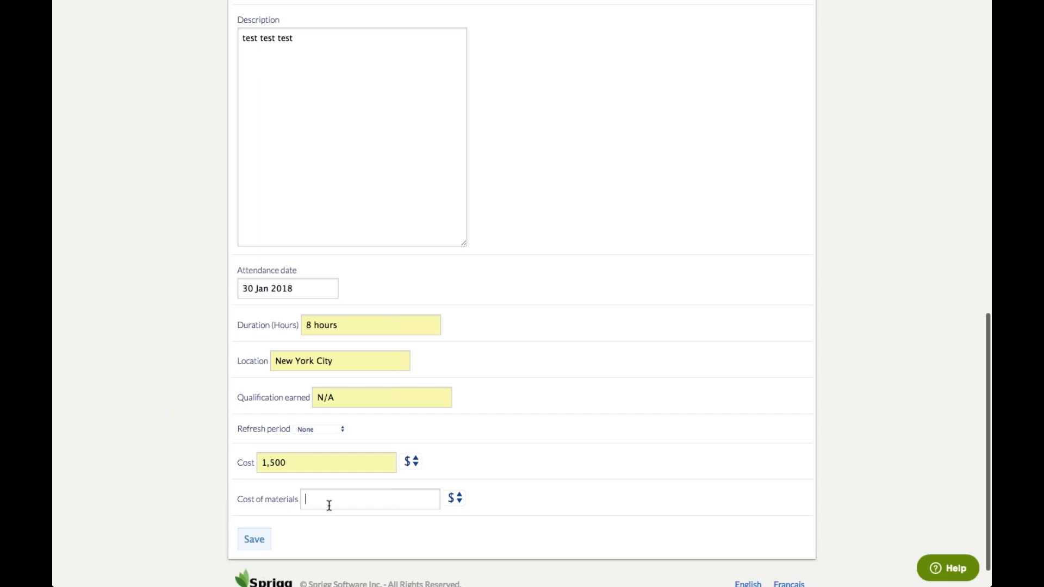
{"action": "type", "text": "1"}
{"action": "left_click", "coordinate": [331, 517]}
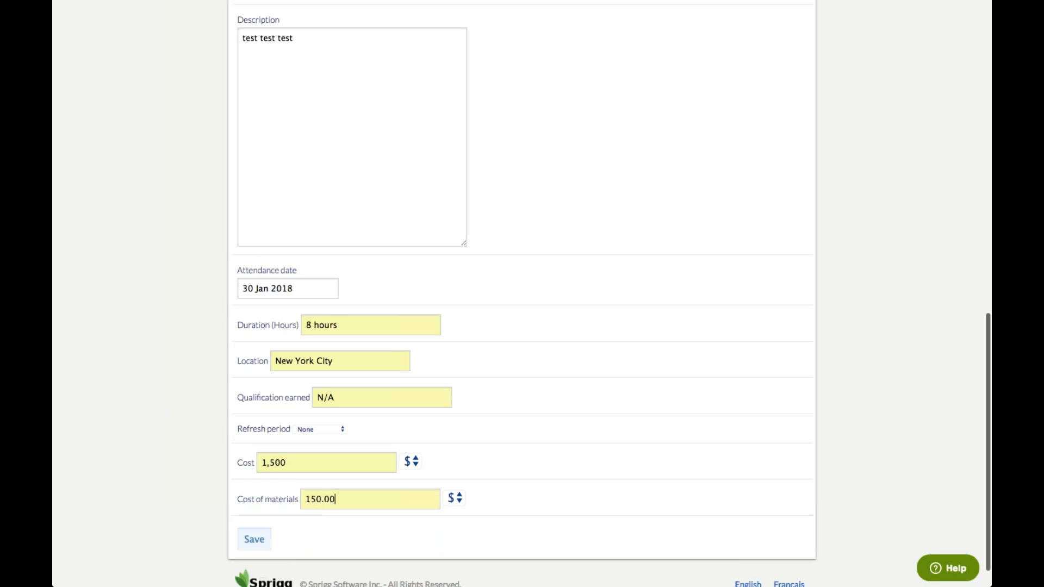
{"action": "left_click", "coordinate": [253, 536]}
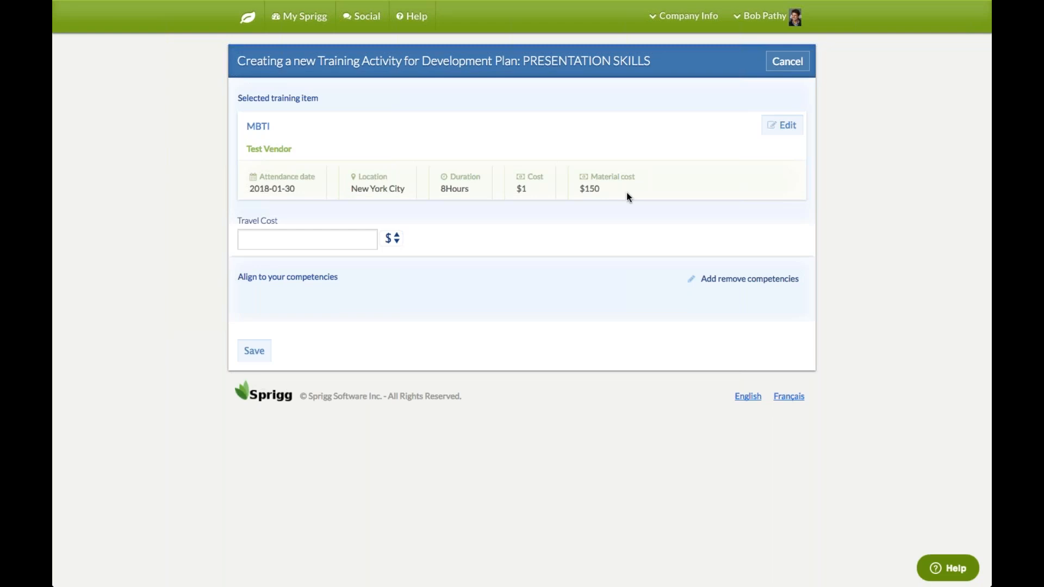
Enter a travel cost of $0, keeping dollars as the currency
{"action": "left_click", "coordinate": [279, 243]}
{"action": "type", "text": "test"}
{"action": "left_click", "coordinate": [283, 260]}
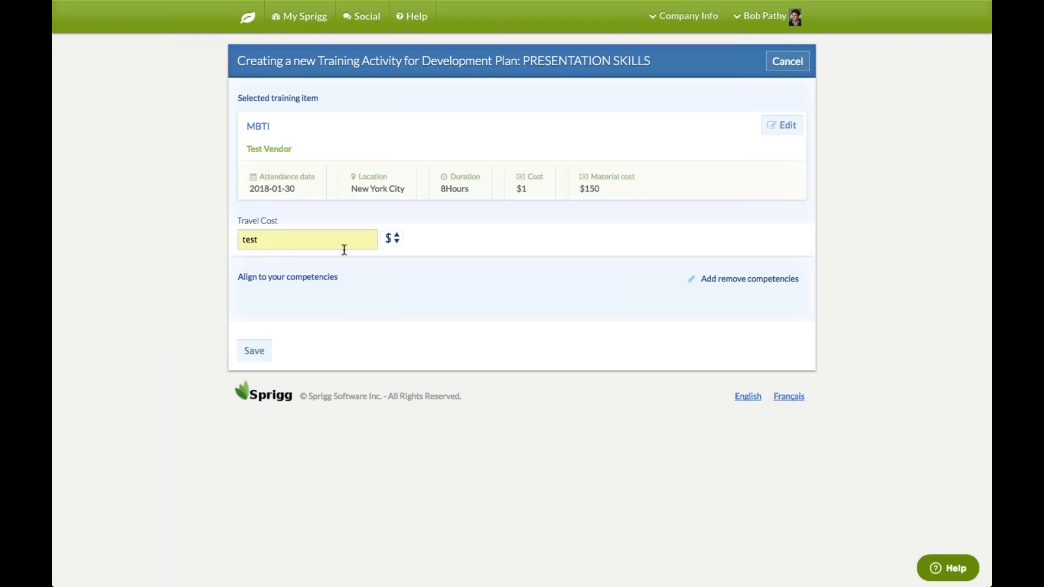
{"action": "left_click", "coordinate": [396, 240]}
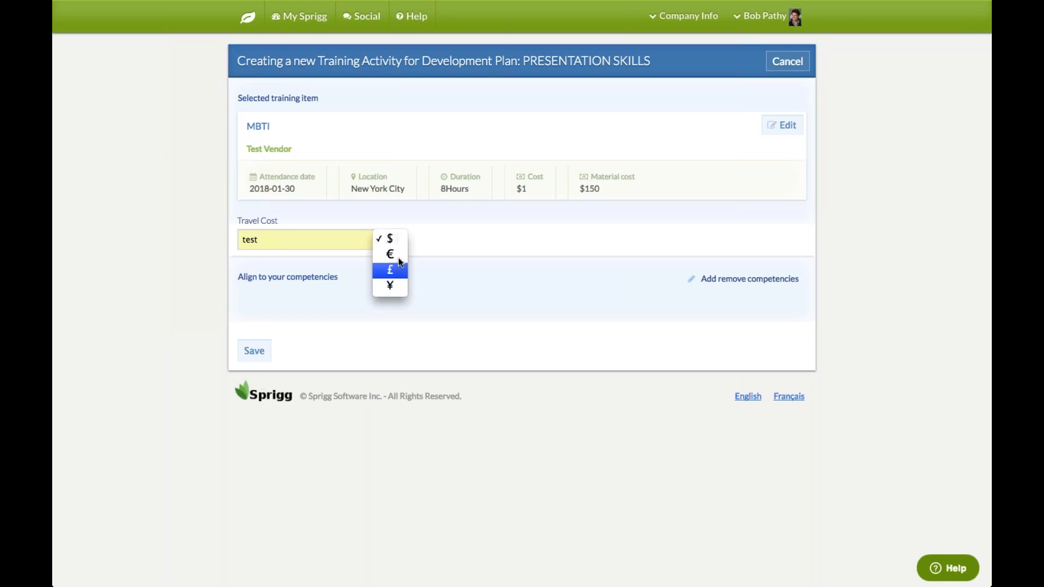
{"action": "left_click", "coordinate": [394, 238]}
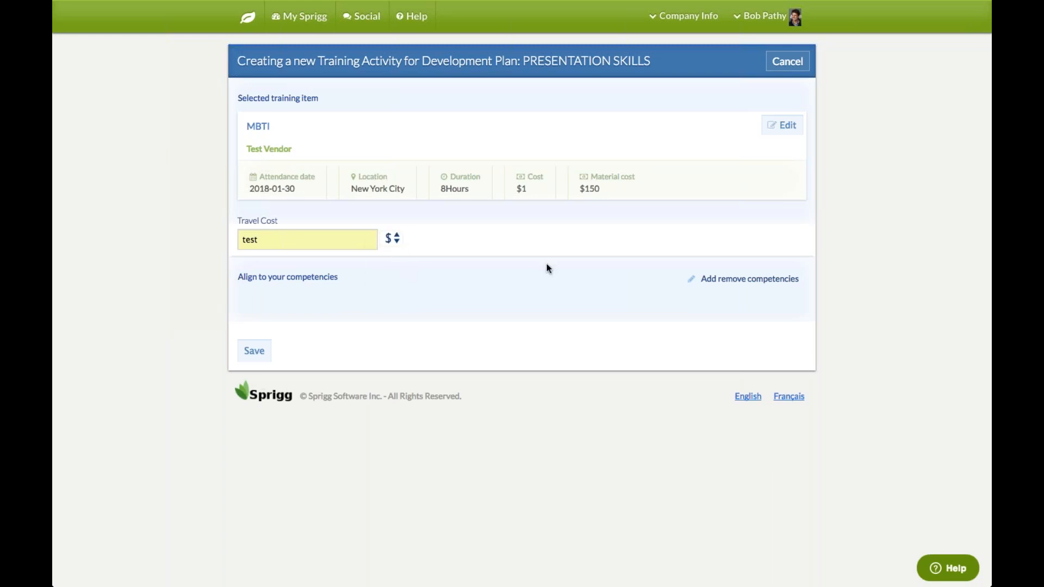
Align the activity to Relationship Building and Decision Making and Judgment, then save it
{"action": "left_click", "coordinate": [749, 279]}
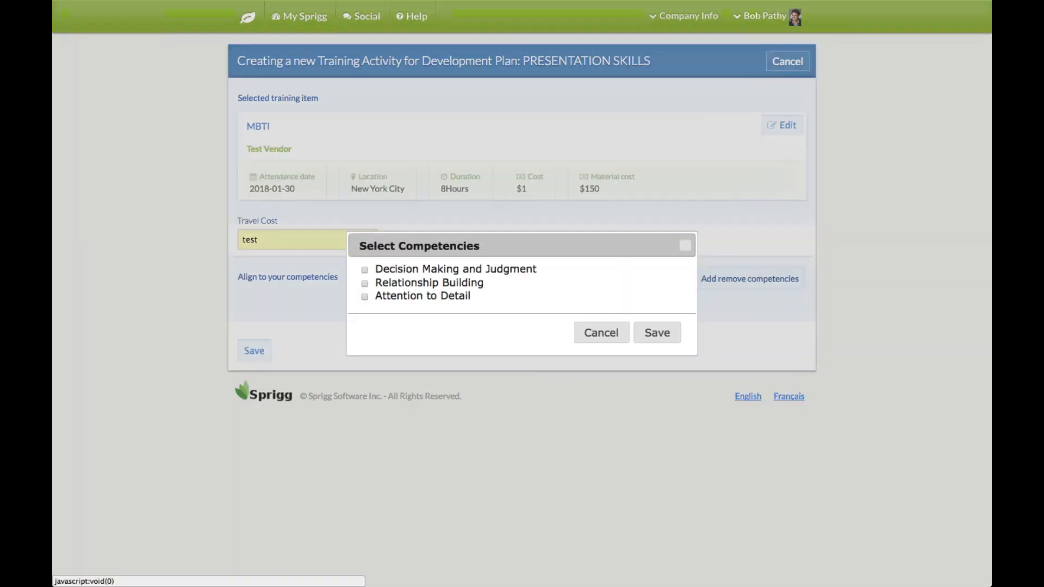
{"action": "left_click", "coordinate": [364, 283]}
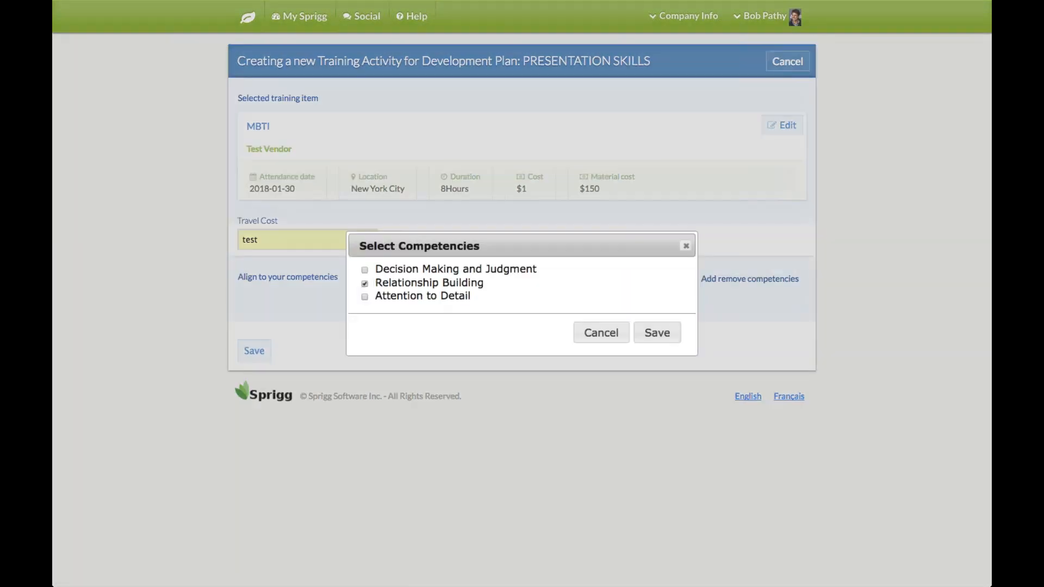
{"action": "left_click", "coordinate": [364, 270]}
{"action": "left_click", "coordinate": [656, 332]}
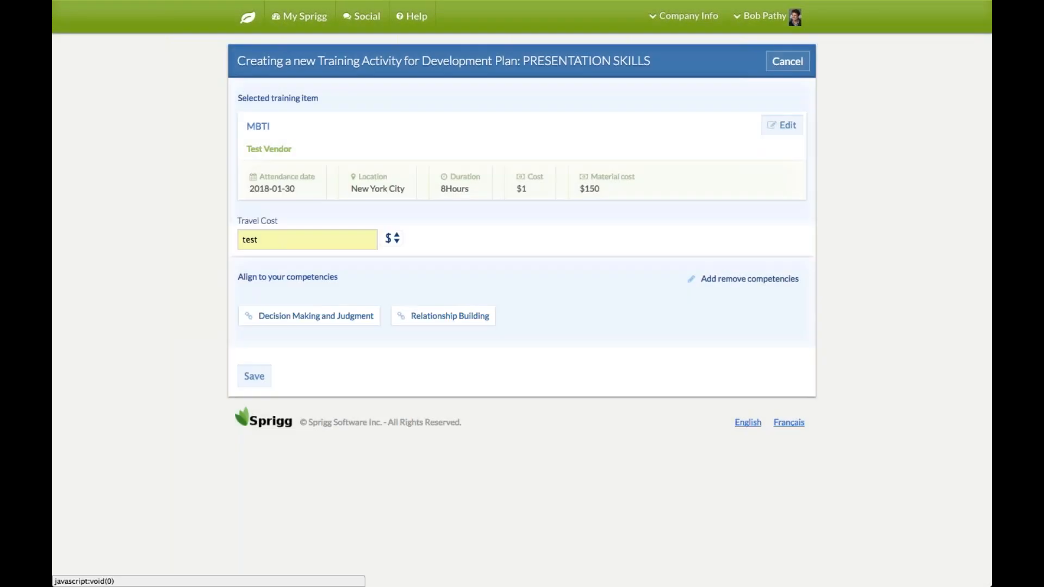
{"action": "left_click", "coordinate": [251, 379]}
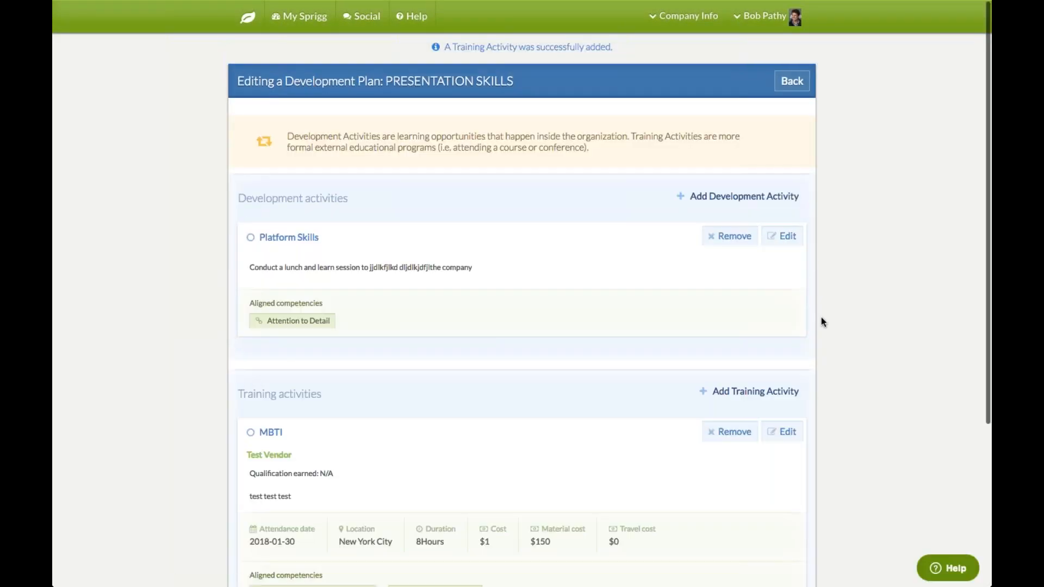
Scroll to the bottom of the PRESENTATION SKILLS plan and submit it for approval
{"action": "scroll", "coordinate": [846, 328], "scroll_direction": "down", "scroll_amount": 5}
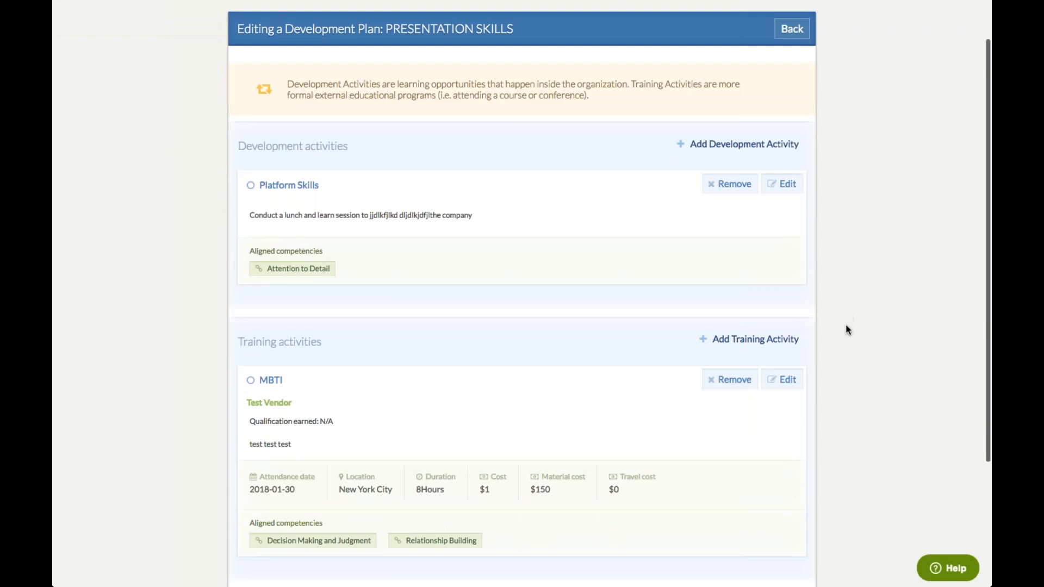
{"action": "scroll", "coordinate": [846, 330], "scroll_direction": "down", "scroll_amount": 3}
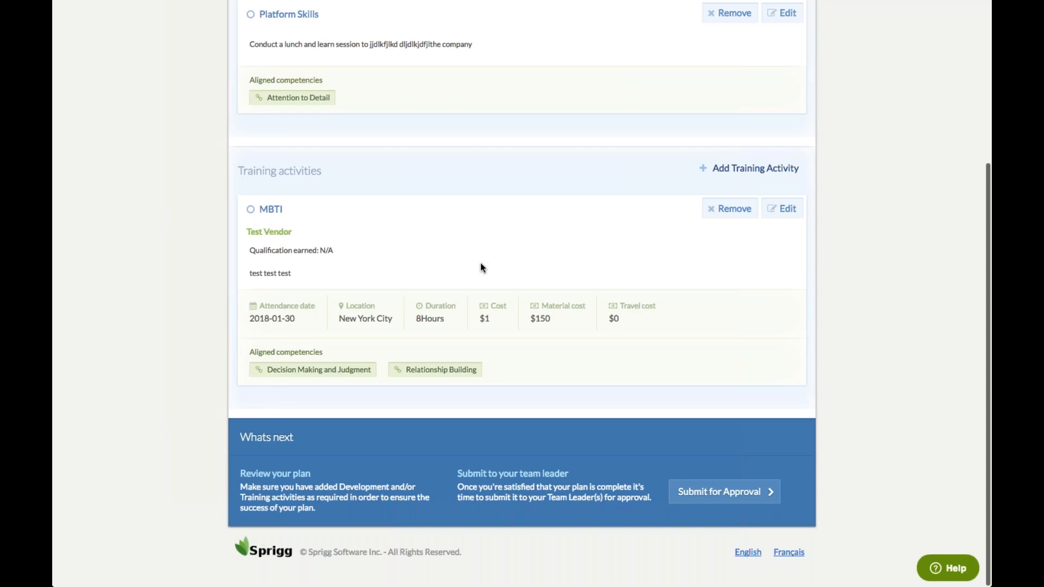
{"action": "left_click", "coordinate": [701, 497]}
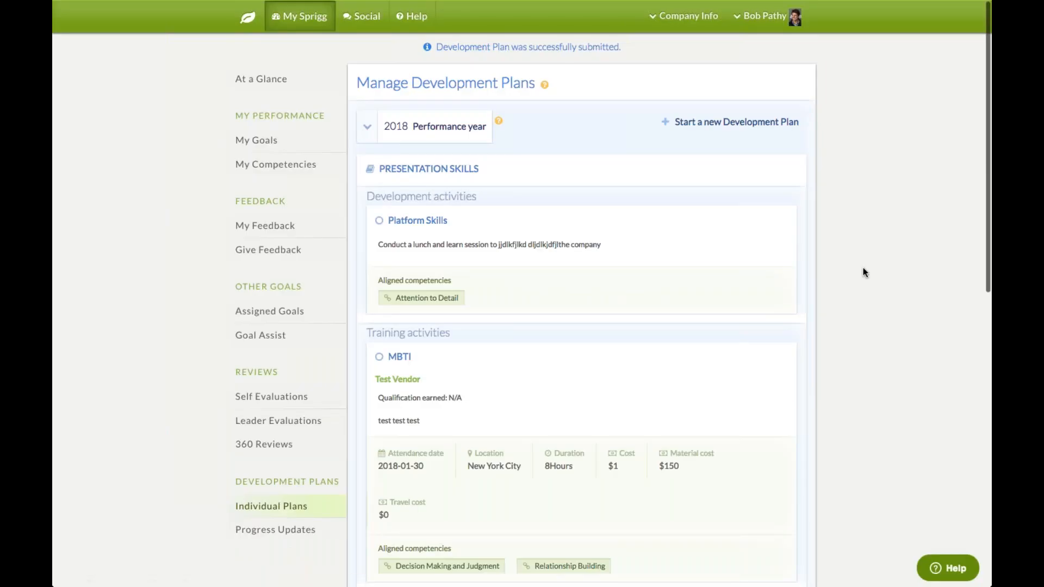
Return to the home dashboard and log out from the account menu
{"action": "left_click", "coordinate": [249, 21]}
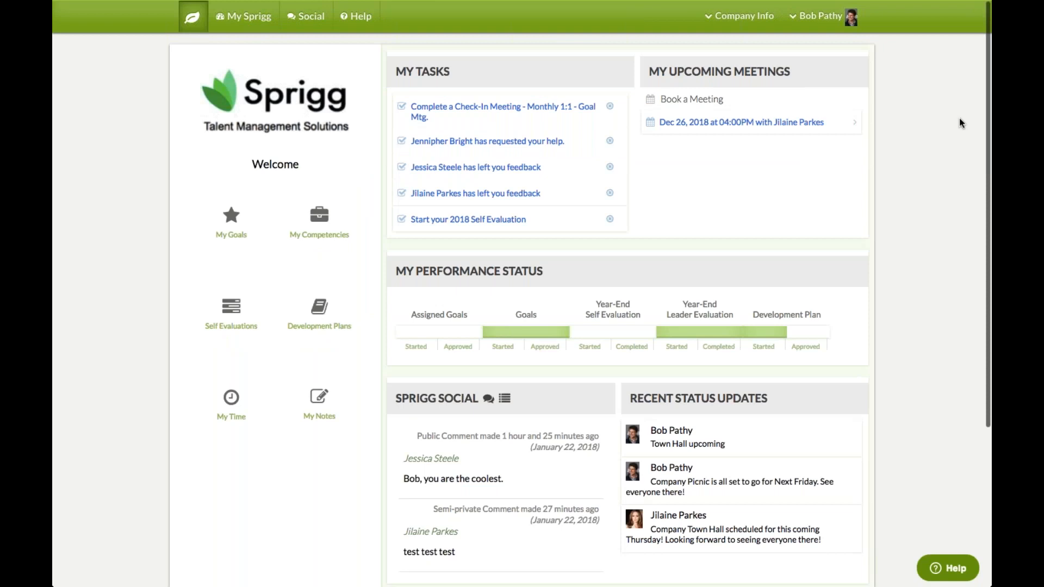
{"action": "left_click", "coordinate": [808, 15]}
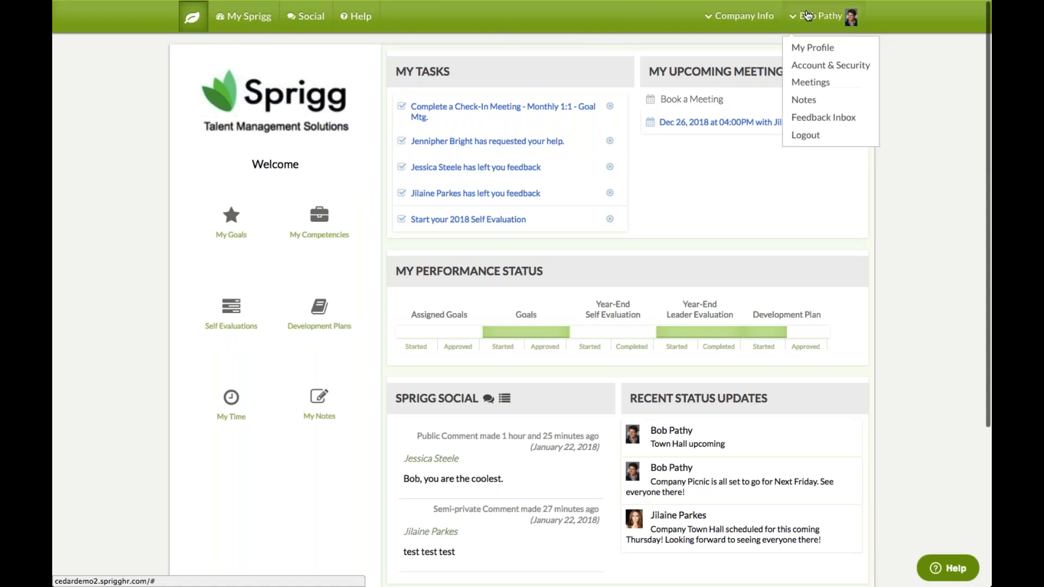
{"action": "left_click", "coordinate": [812, 135]}
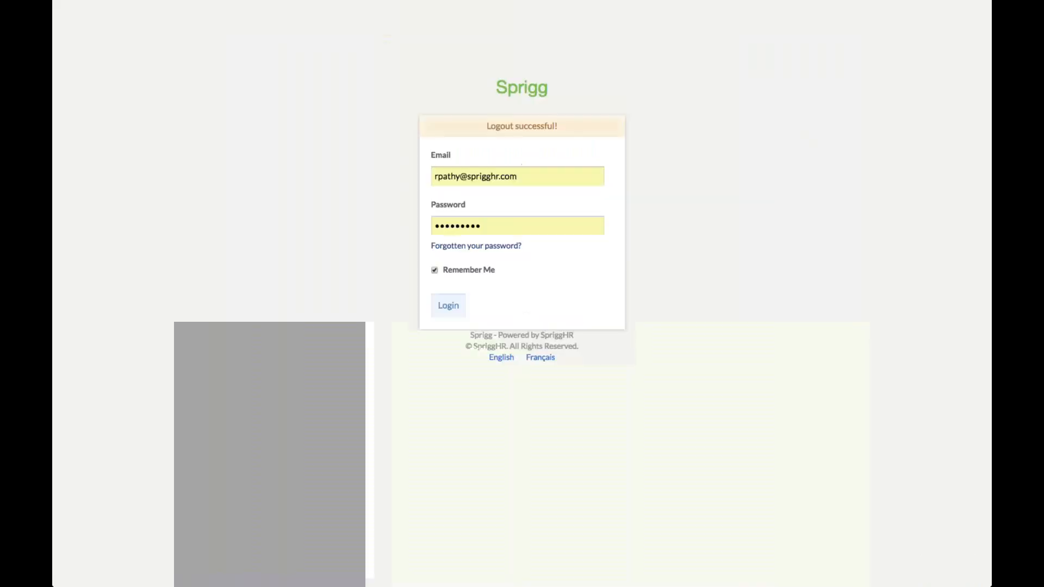
Sign in as the team leader using the other saved autofill account
{"action": "left_click", "coordinate": [459, 175]}
{"action": "left_click", "coordinate": [475, 260]}
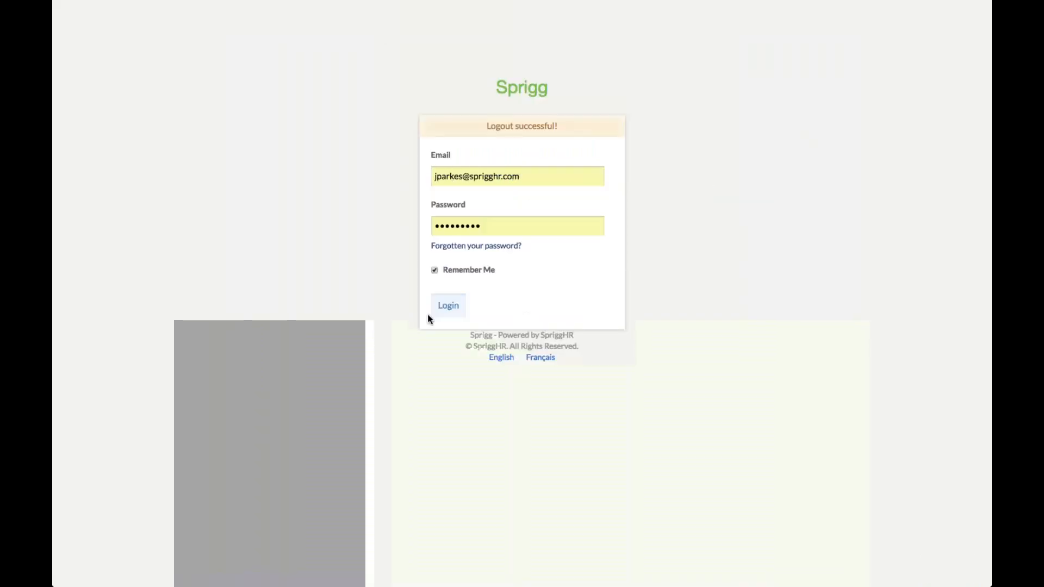
{"action": "left_click", "coordinate": [449, 305]}
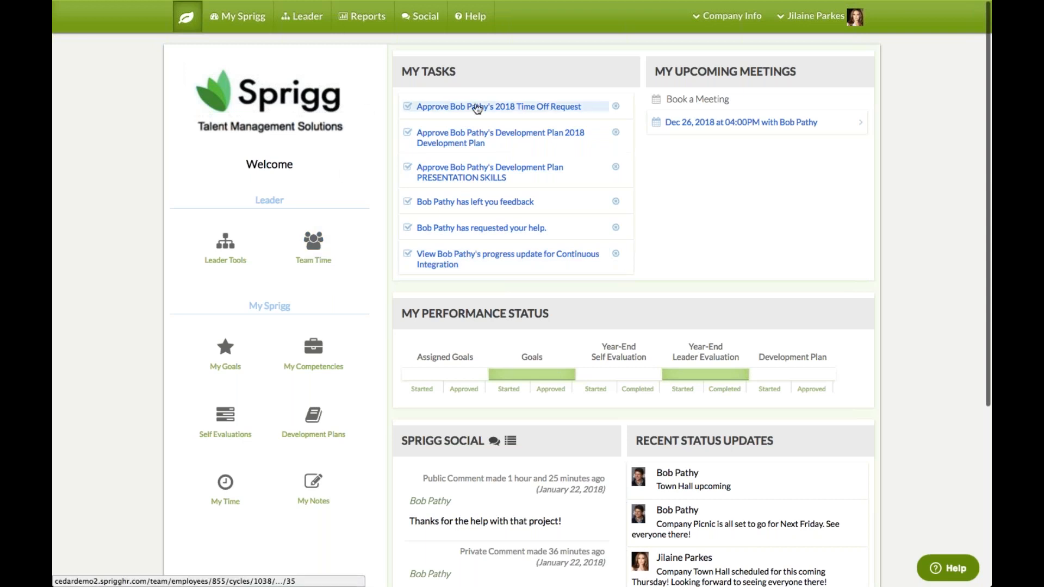
Open the pending time off task and approve the TEST Jan 29–31 vacation request
{"action": "left_click", "coordinate": [498, 106]}
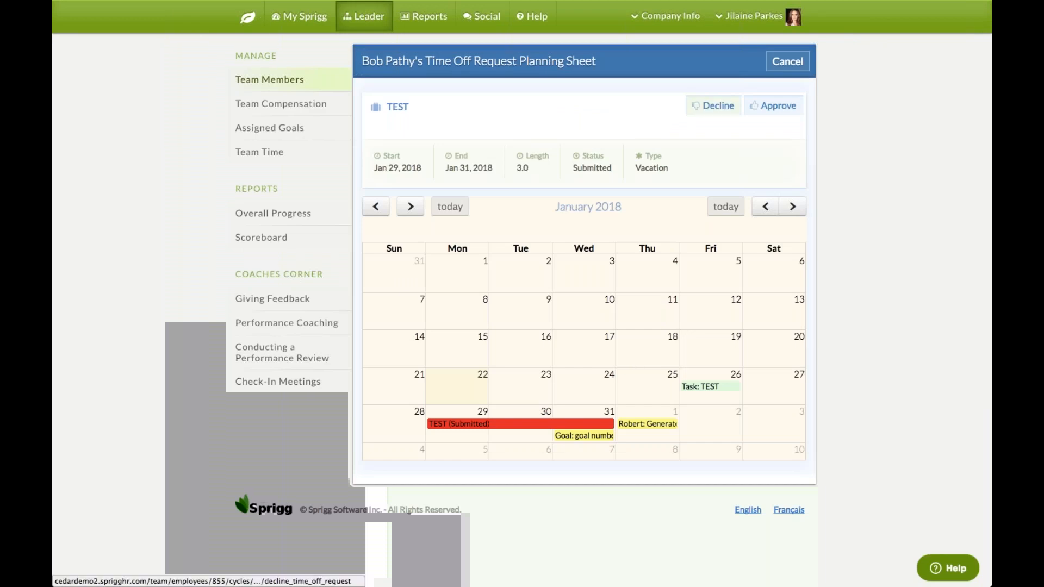
{"action": "left_click", "coordinate": [774, 108]}
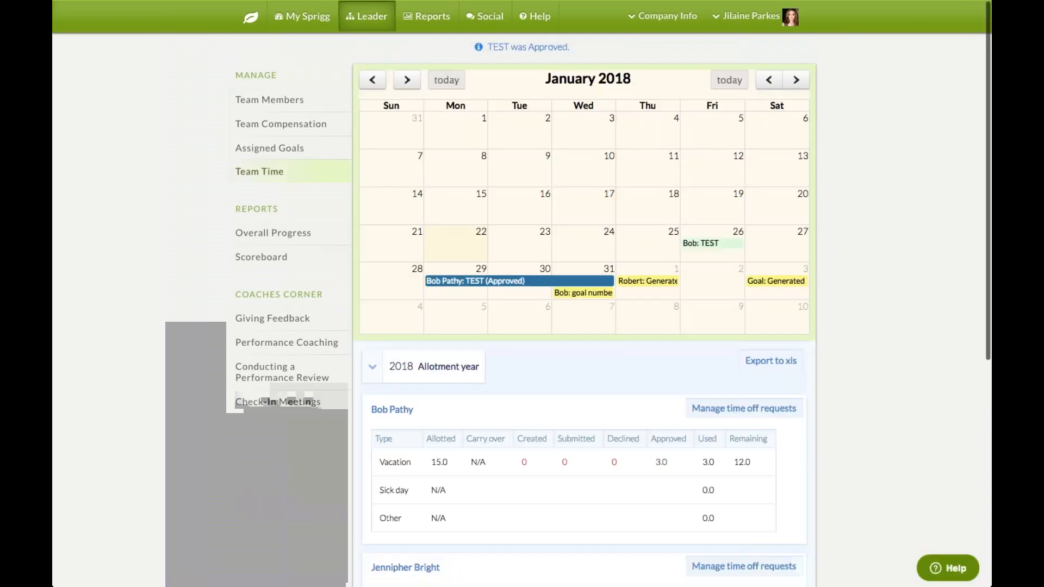
Scroll the Team Time page down to the employee's time off requests table
{"action": "scroll", "coordinate": [522, 294], "scroll_direction": "down", "scroll_amount": 1}
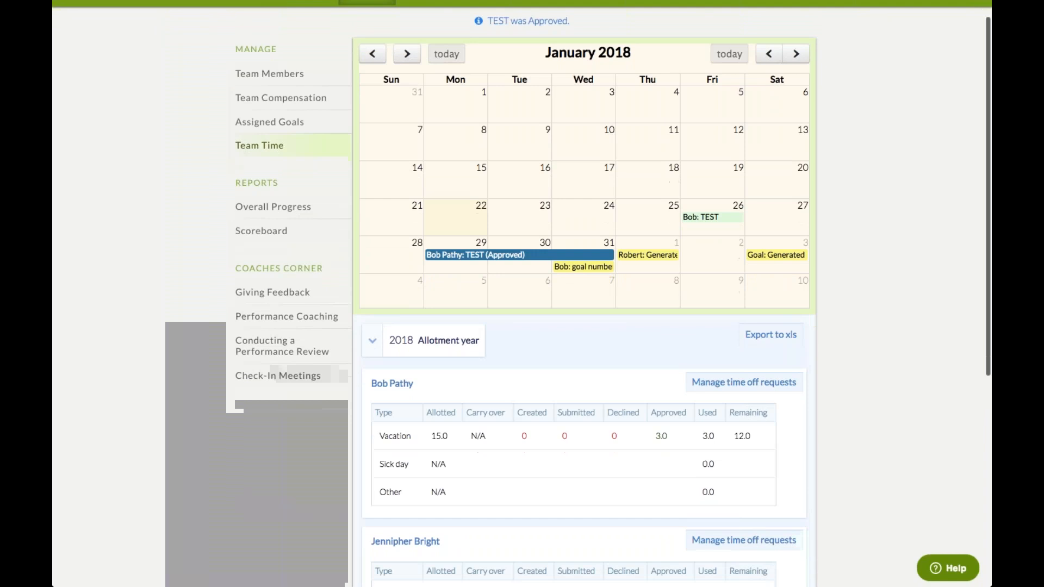
{"action": "scroll", "coordinate": [521, 293], "scroll_direction": "down", "scroll_amount": 3}
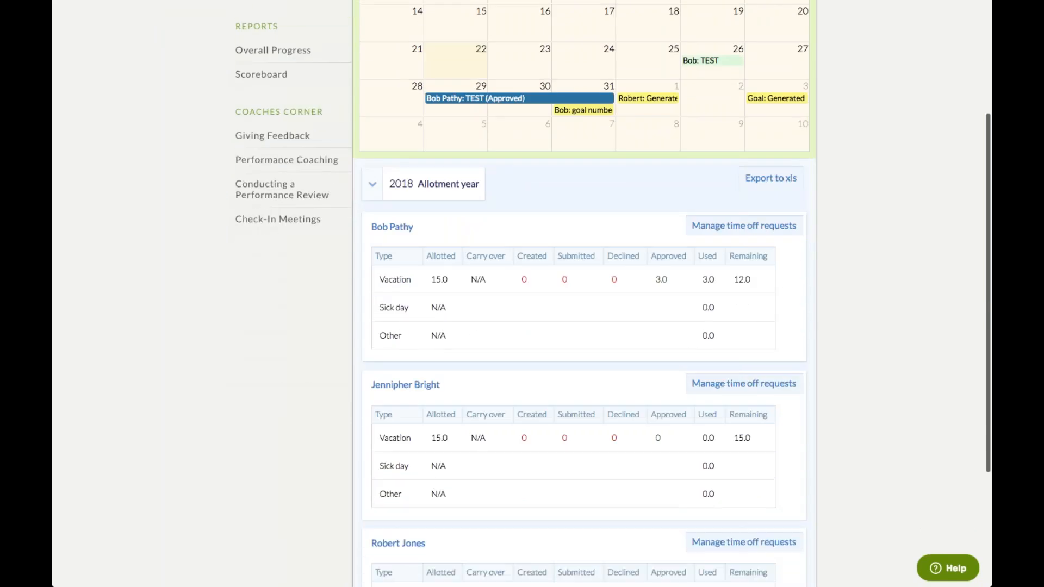
{"action": "scroll", "coordinate": [522, 293], "scroll_direction": "up", "scroll_amount": 4}
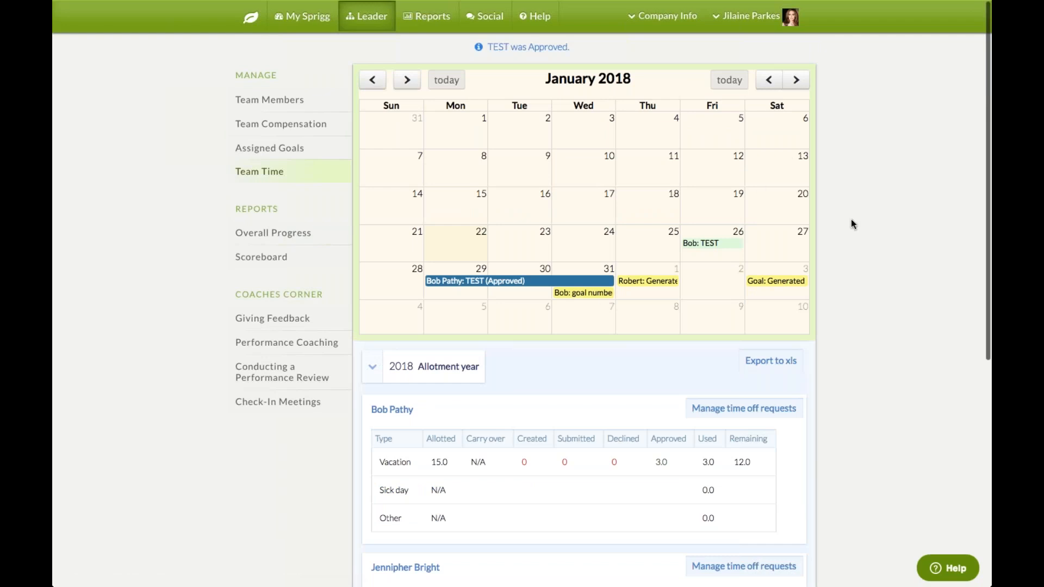
{"action": "scroll", "coordinate": [851, 221], "scroll_direction": "down", "scroll_amount": 3}
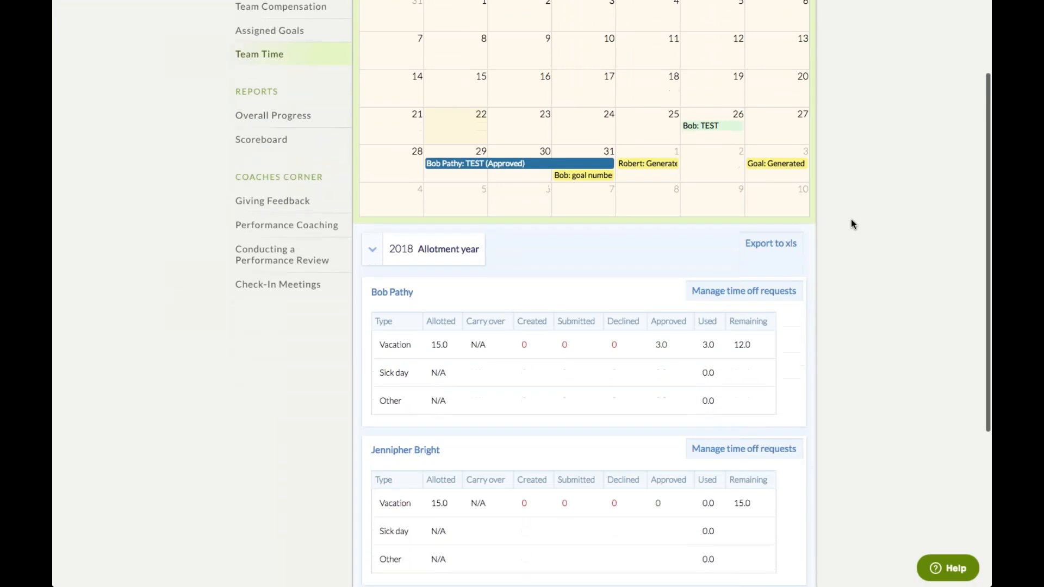
{"action": "scroll", "coordinate": [851, 221], "scroll_direction": "down", "scroll_amount": 1}
Start a new time off request described TEST with leave type Sick day
{"action": "left_click", "coordinate": [776, 228]}
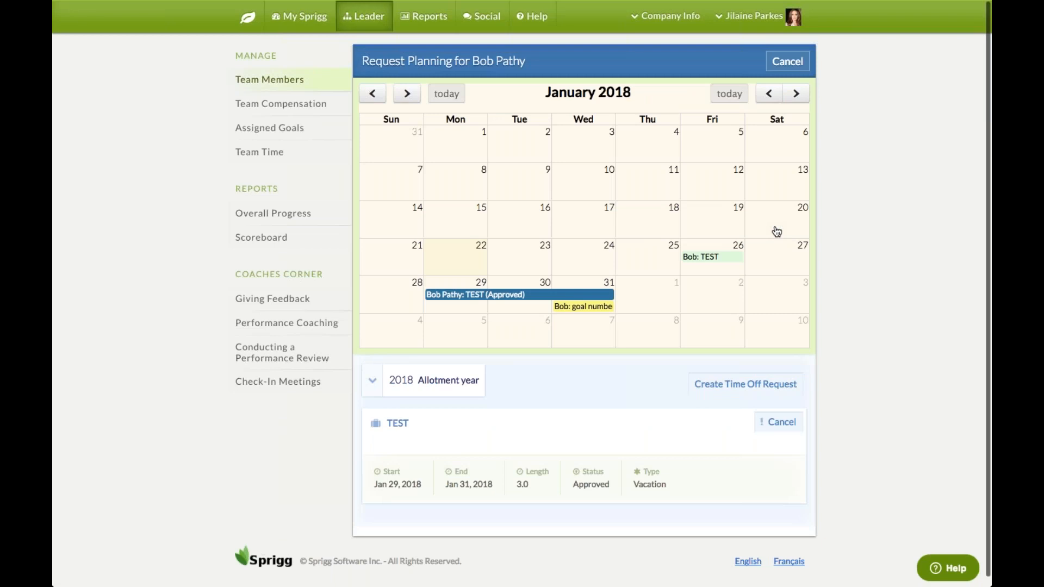
{"action": "left_click", "coordinate": [737, 386]}
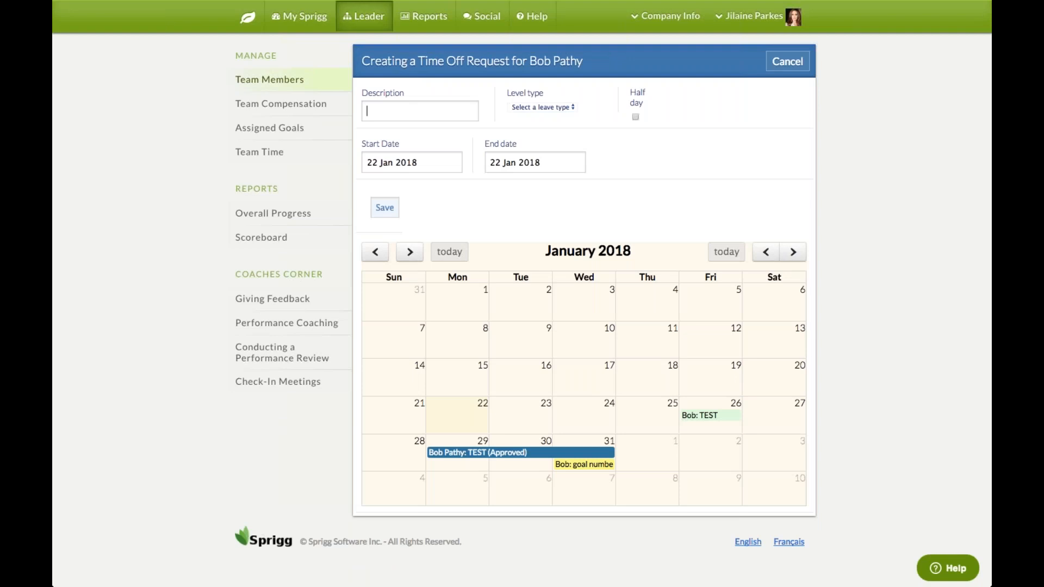
{"action": "type", "text": "TEST"}
{"action": "left_click", "coordinate": [462, 130]}
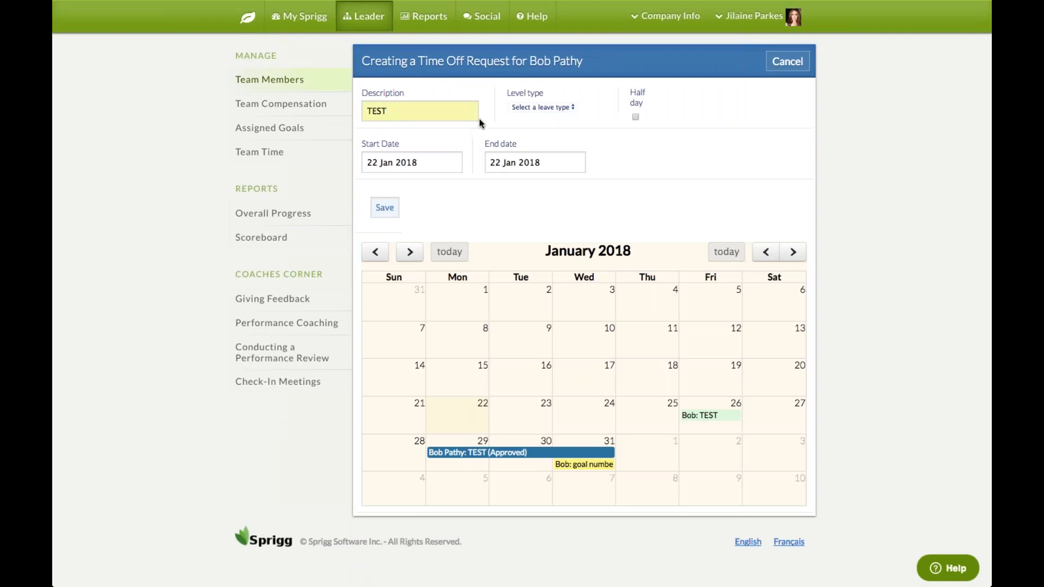
{"action": "left_click", "coordinate": [570, 110]}
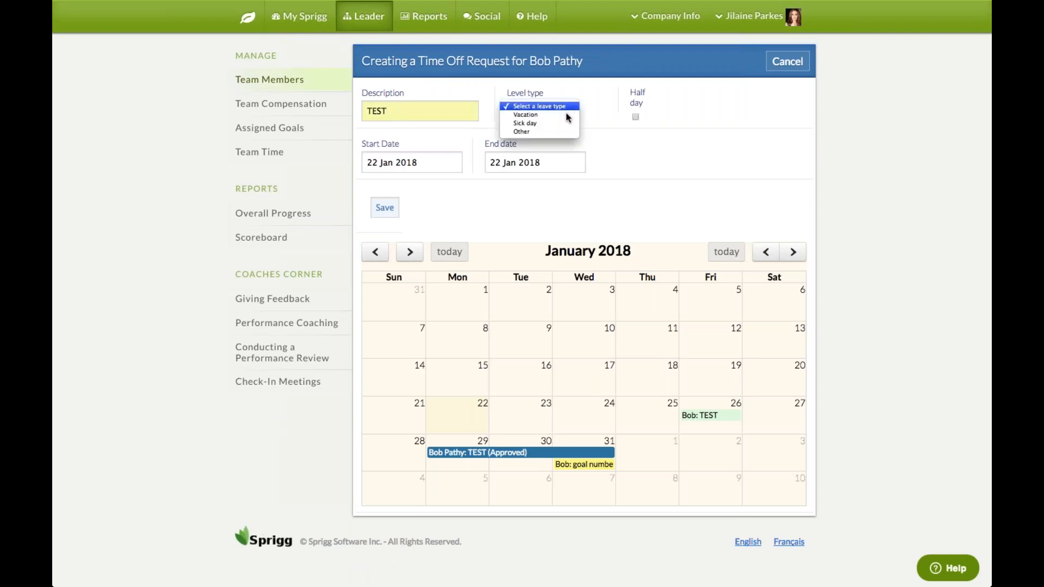
{"action": "left_click", "coordinate": [562, 124]}
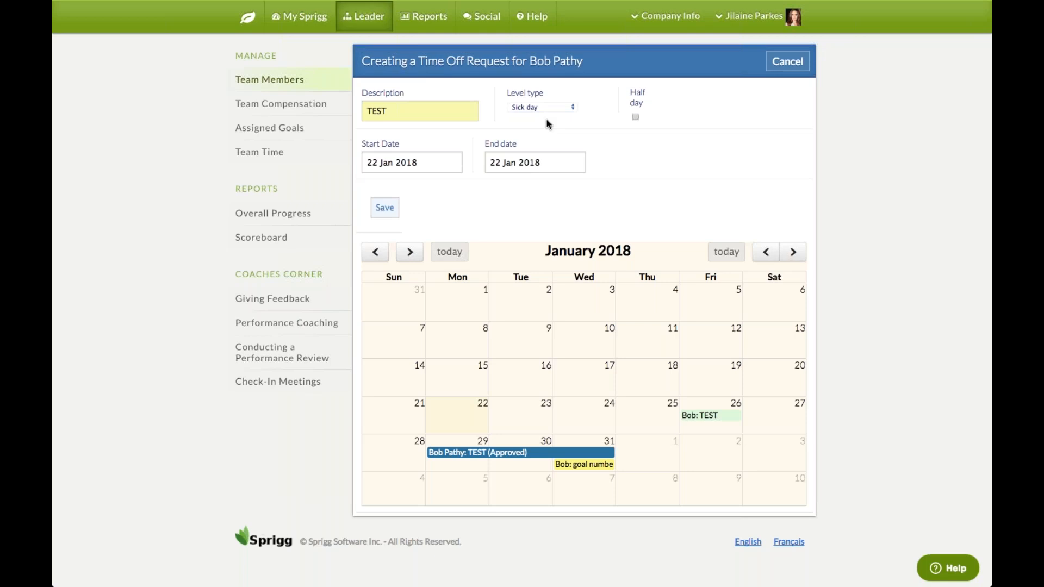
Set the dates to 30–31 Jan 2018 and save the request
{"action": "left_click", "coordinate": [433, 163]}
{"action": "left_click", "coordinate": [429, 296]}
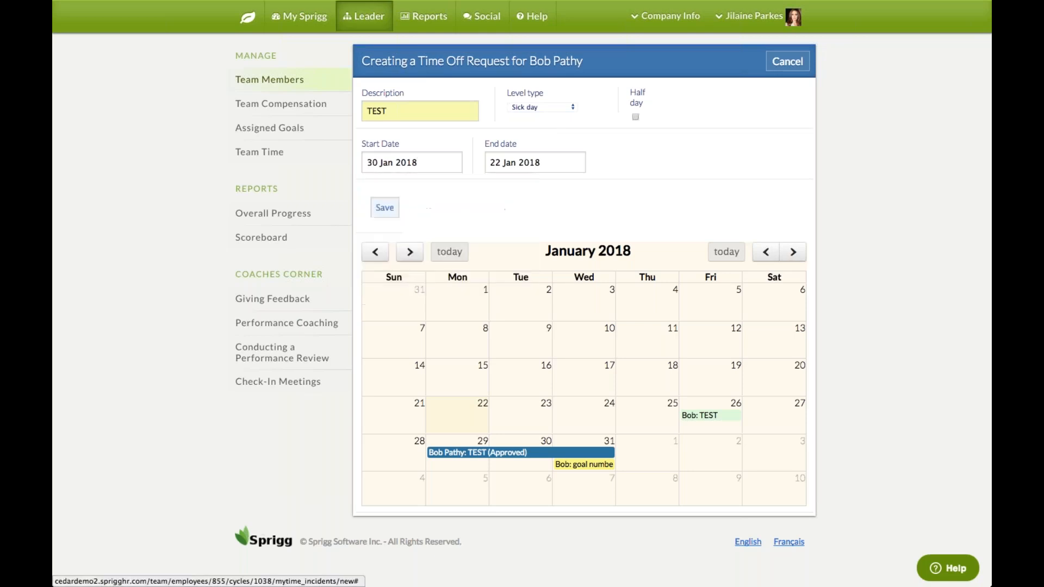
{"action": "left_click", "coordinate": [385, 208]}
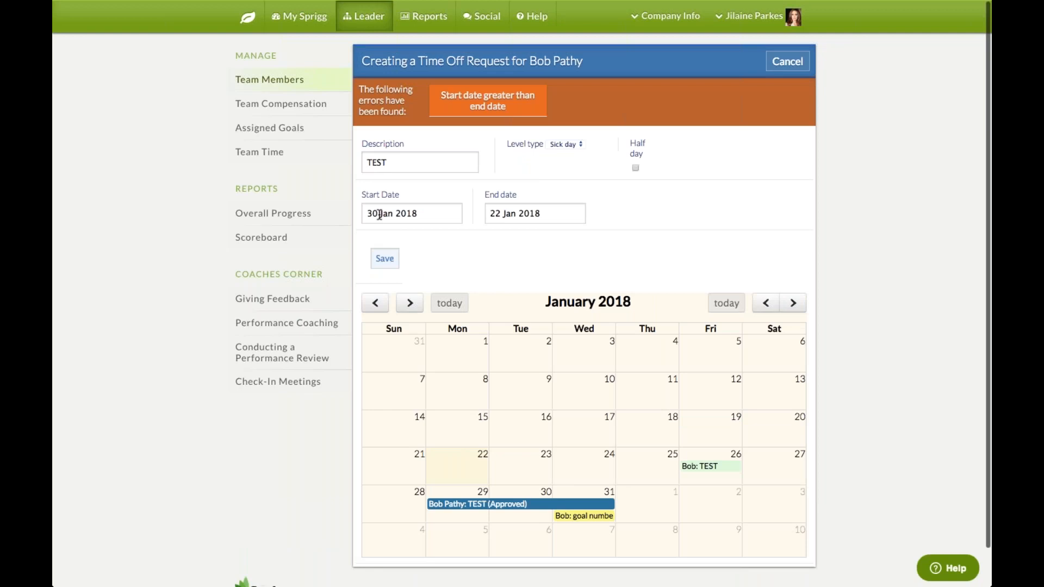
{"action": "left_click", "coordinate": [503, 213]}
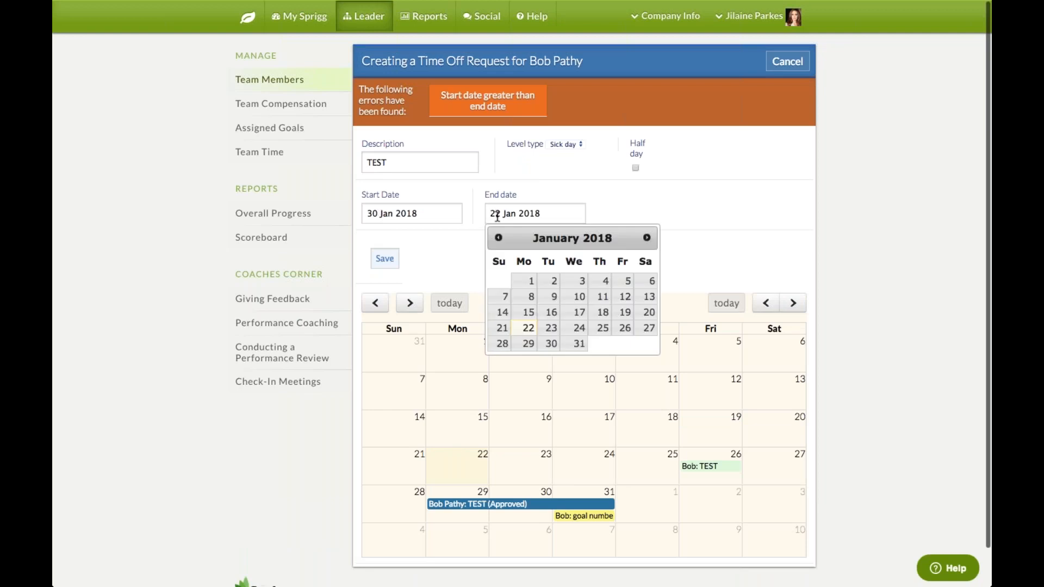
{"action": "left_click", "coordinate": [578, 346]}
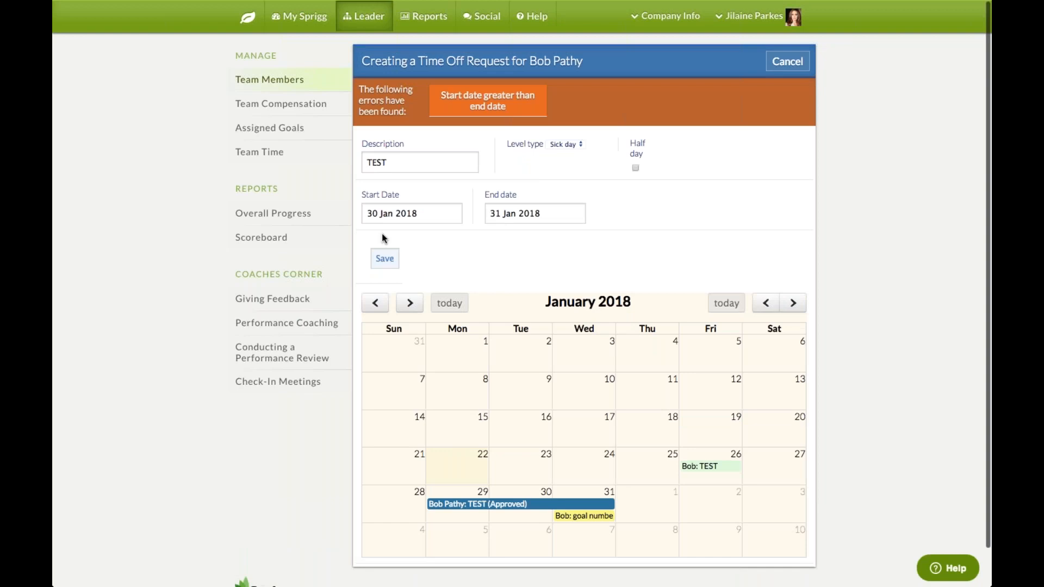
{"action": "left_click", "coordinate": [389, 263]}
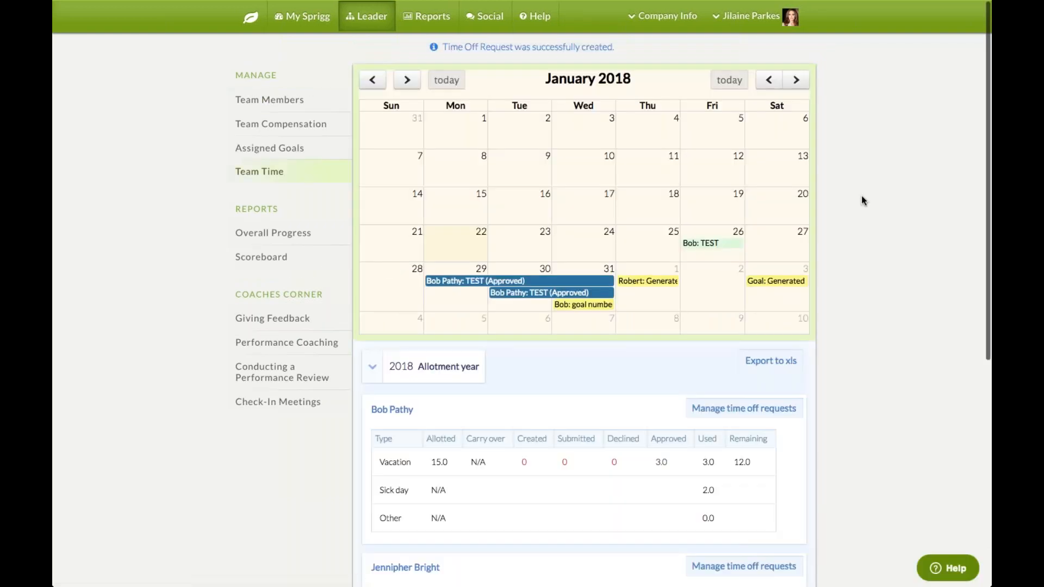
{"action": "scroll", "coordinate": [857, 200], "scroll_direction": "down", "scroll_amount": 3}
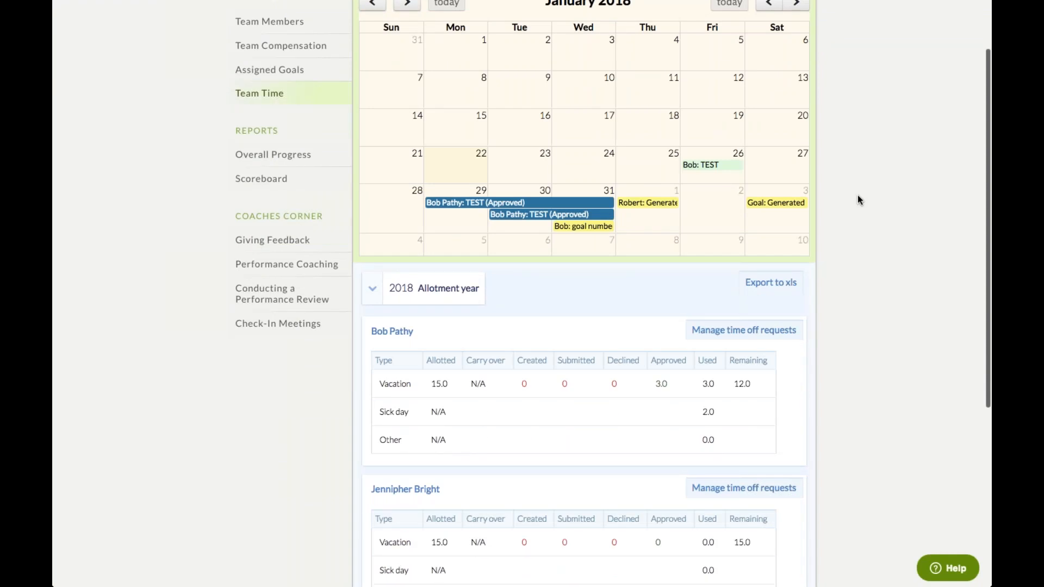
{"action": "scroll", "coordinate": [858, 200], "scroll_direction": "down", "scroll_amount": 2}
{"action": "scroll", "coordinate": [858, 200], "scroll_direction": "down", "scroll_amount": 3}
{"action": "scroll", "coordinate": [858, 200], "scroll_direction": "up", "scroll_amount": 1}
{"action": "scroll", "coordinate": [857, 200], "scroll_direction": "up", "scroll_amount": 5}
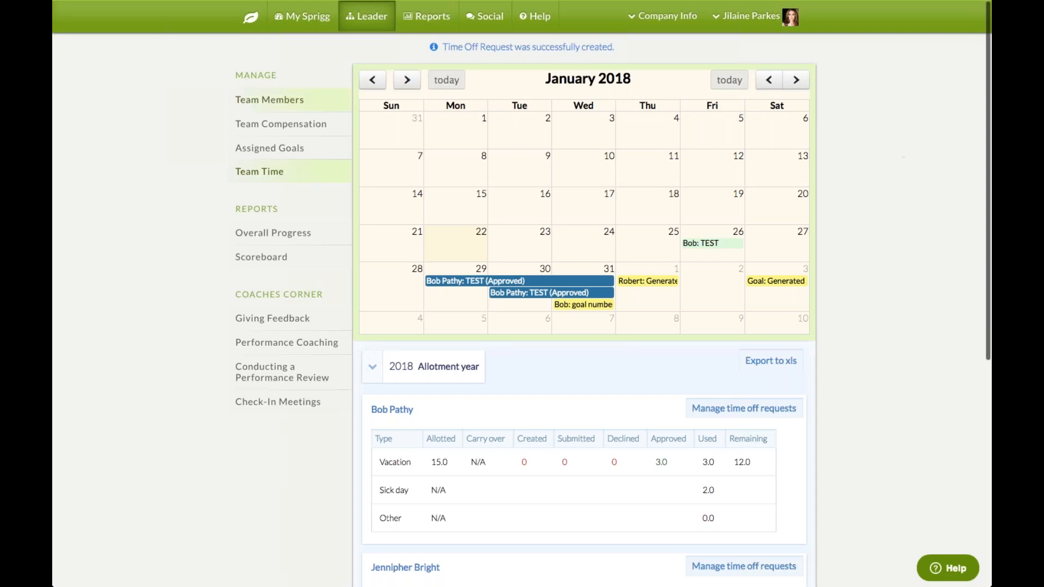
Go to the home dashboard and open the Admin Panel account settings
{"action": "left_click", "coordinate": [252, 22]}
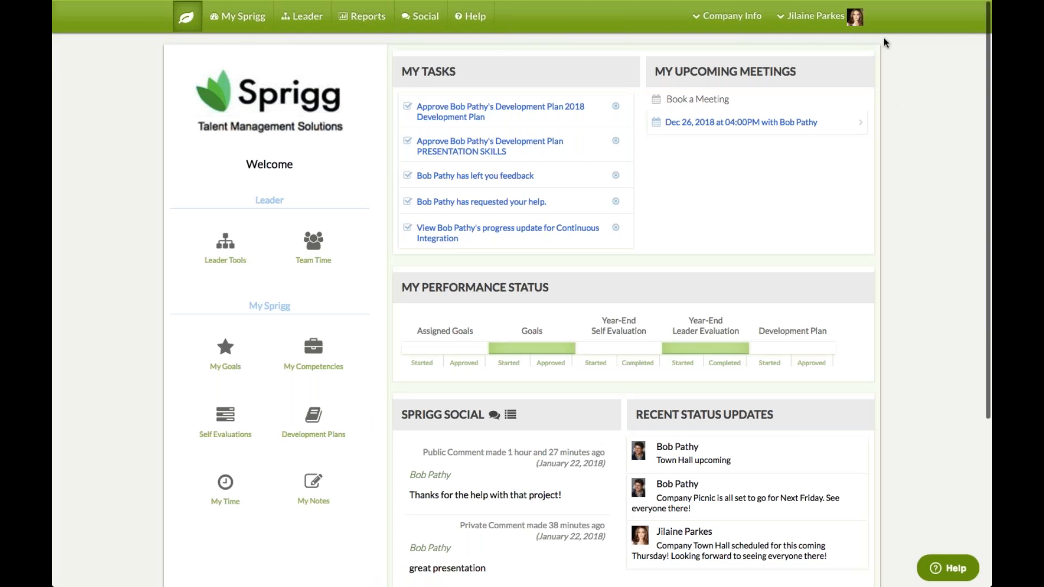
{"action": "left_click", "coordinate": [813, 16]}
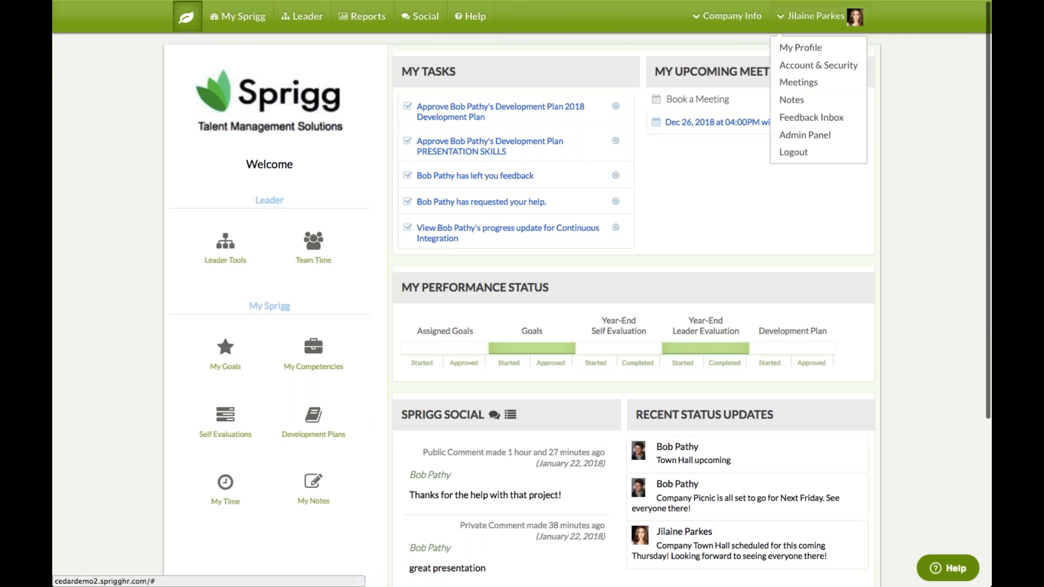
{"action": "left_click", "coordinate": [810, 136]}
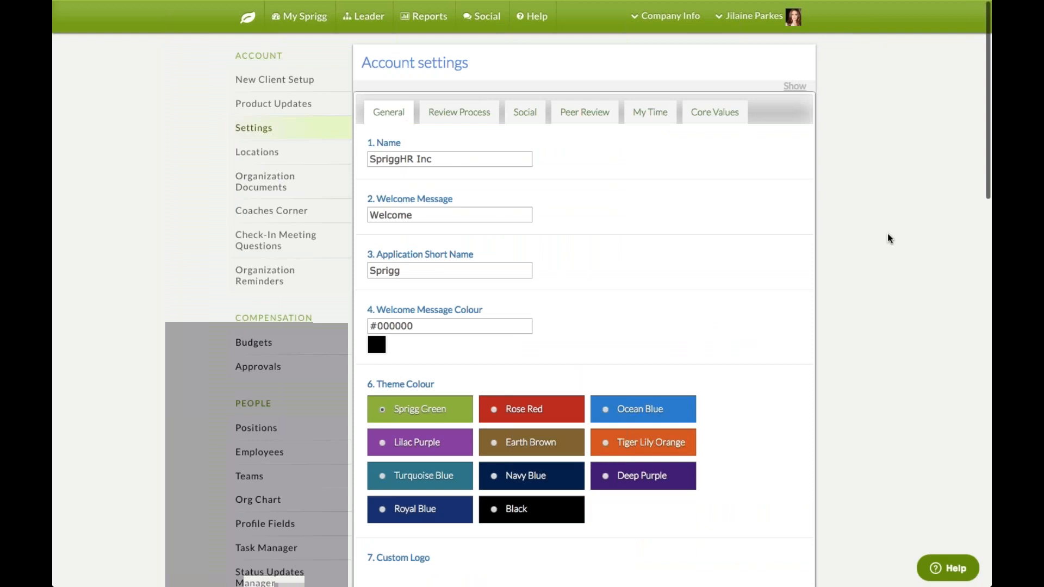
Browse the General, Review Process and Social account settings
{"action": "scroll", "coordinate": [890, 239], "scroll_direction": "down", "scroll_amount": 1}
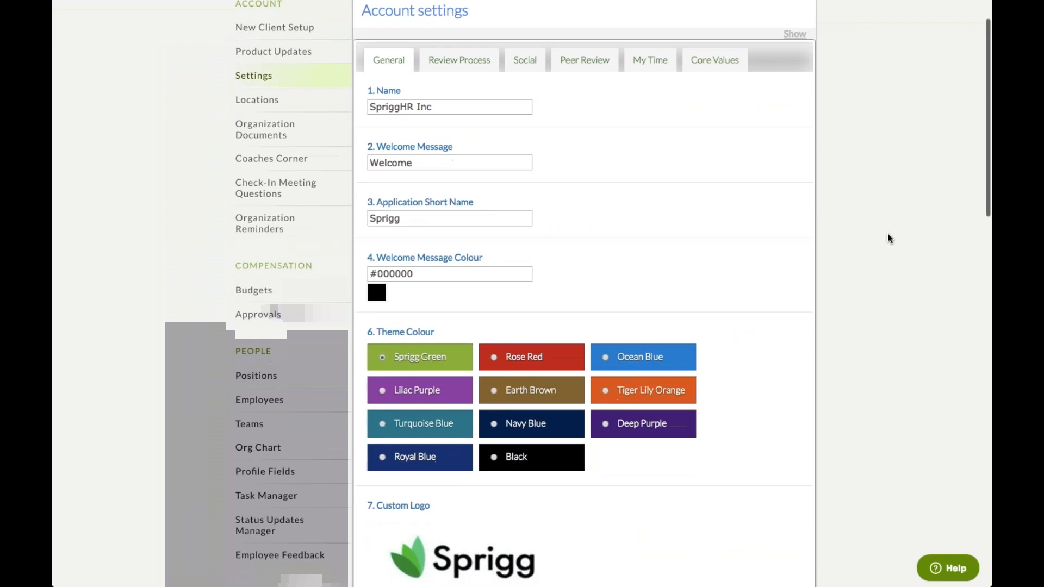
{"action": "scroll", "coordinate": [889, 239], "scroll_direction": "up", "scroll_amount": 1}
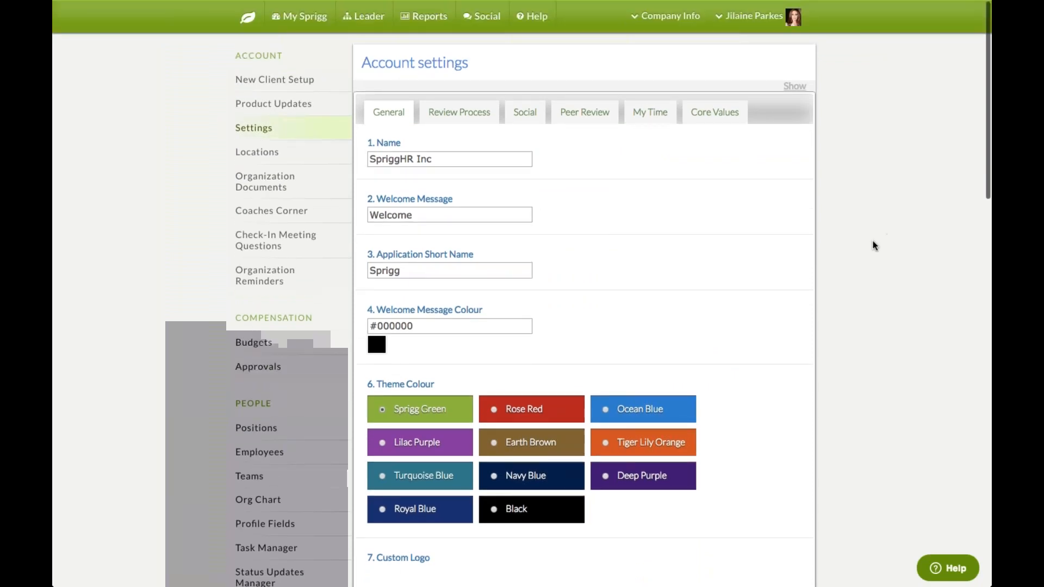
{"action": "scroll", "coordinate": [877, 155], "scroll_direction": "down", "scroll_amount": 1}
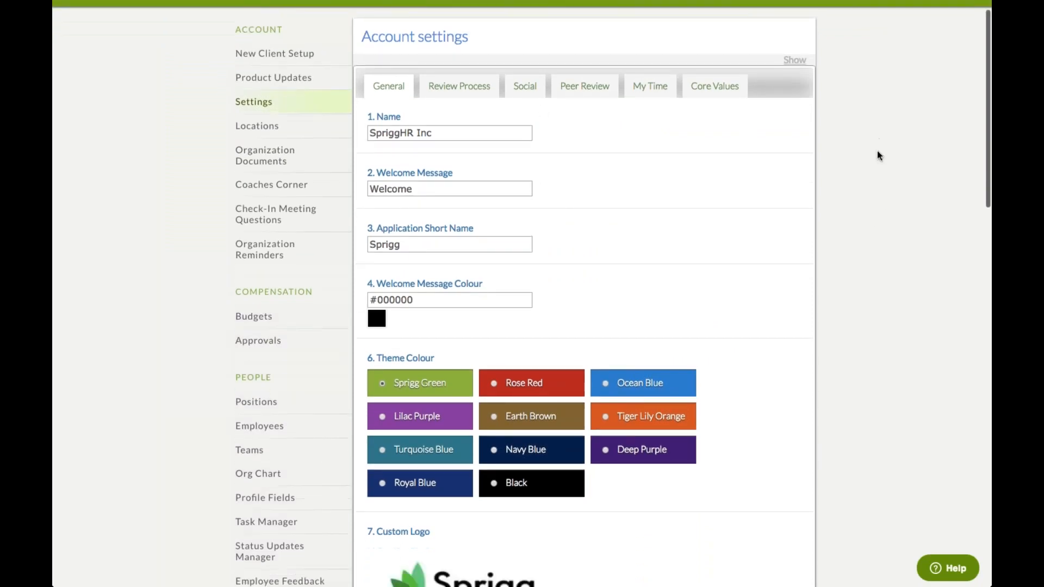
{"action": "scroll", "coordinate": [878, 155], "scroll_direction": "down", "scroll_amount": 2}
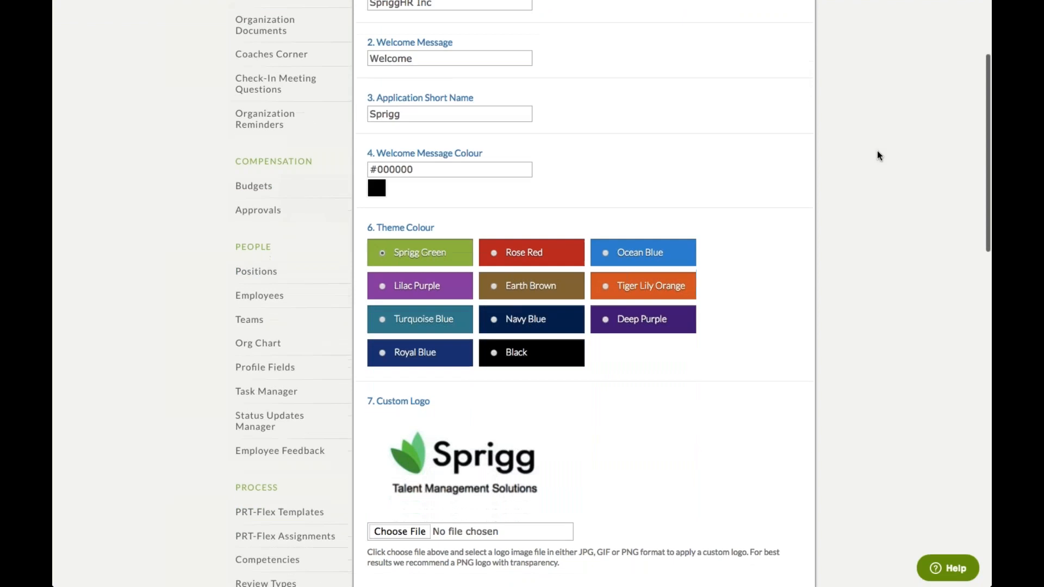
{"action": "scroll", "coordinate": [900, 273], "scroll_direction": "down", "scroll_amount": 1}
{"action": "scroll", "coordinate": [900, 273], "scroll_direction": "up", "scroll_amount": 4}
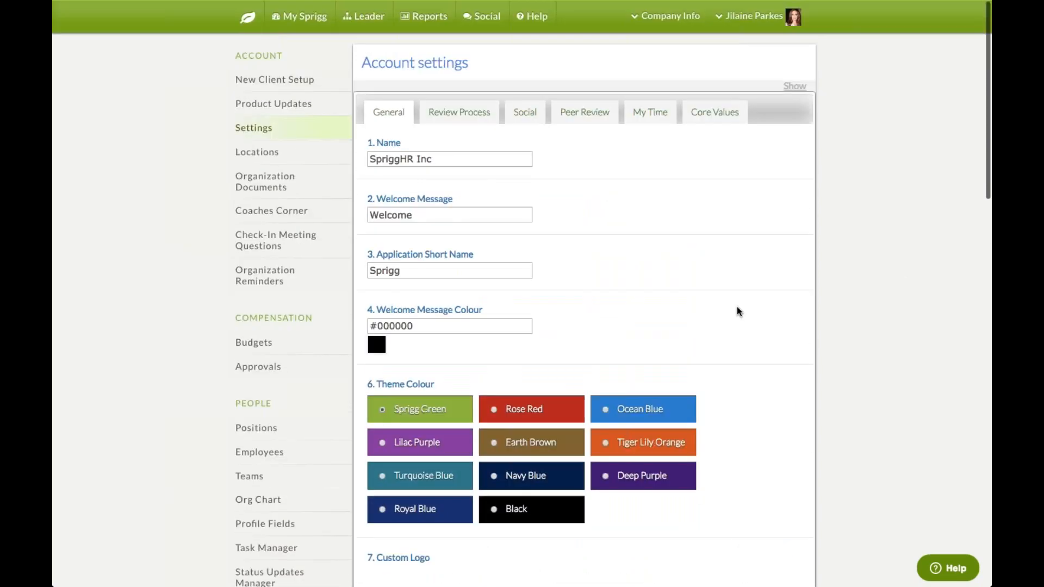
{"action": "left_click", "coordinate": [484, 118]}
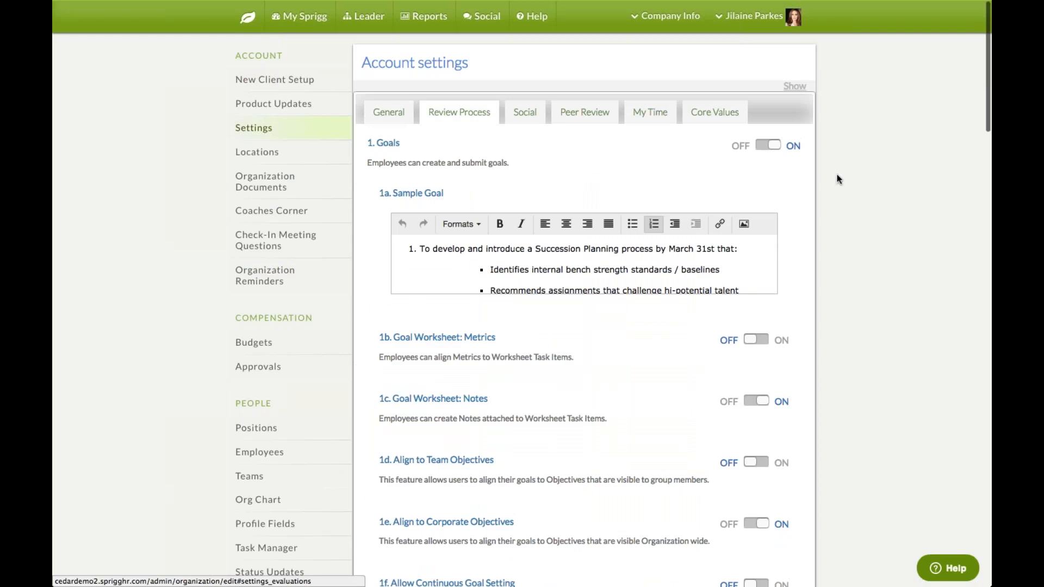
{"action": "scroll", "coordinate": [839, 177], "scroll_direction": "down", "scroll_amount": 3}
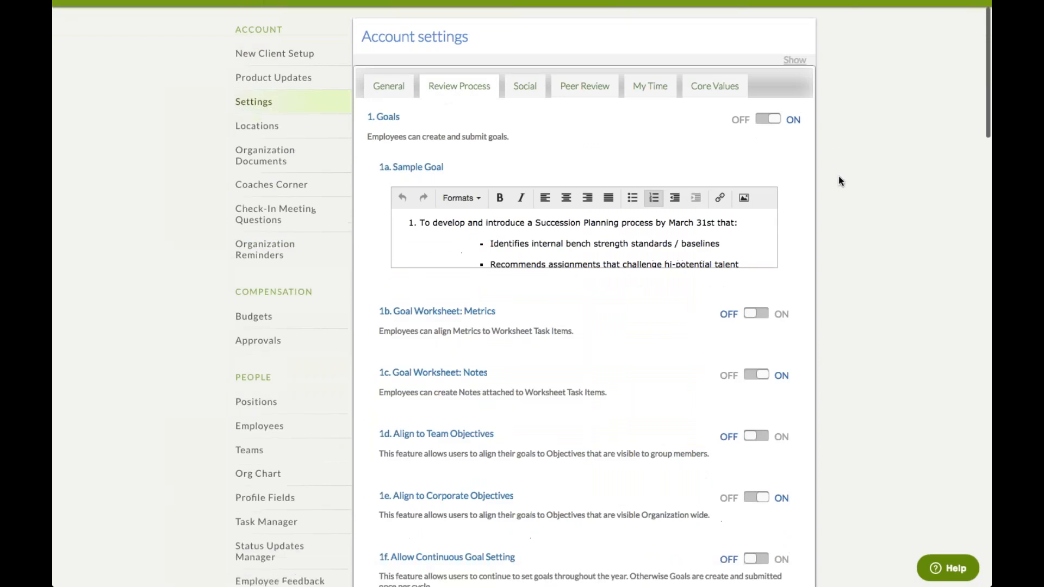
{"action": "scroll", "coordinate": [839, 177], "scroll_direction": "down", "scroll_amount": 3}
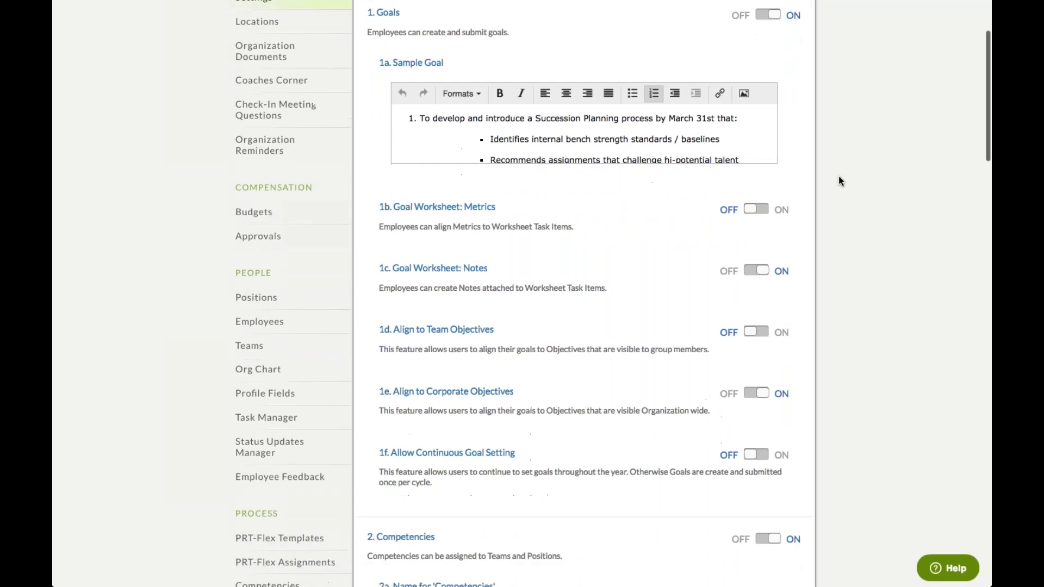
{"action": "scroll", "coordinate": [838, 175], "scroll_direction": "up", "scroll_amount": 6}
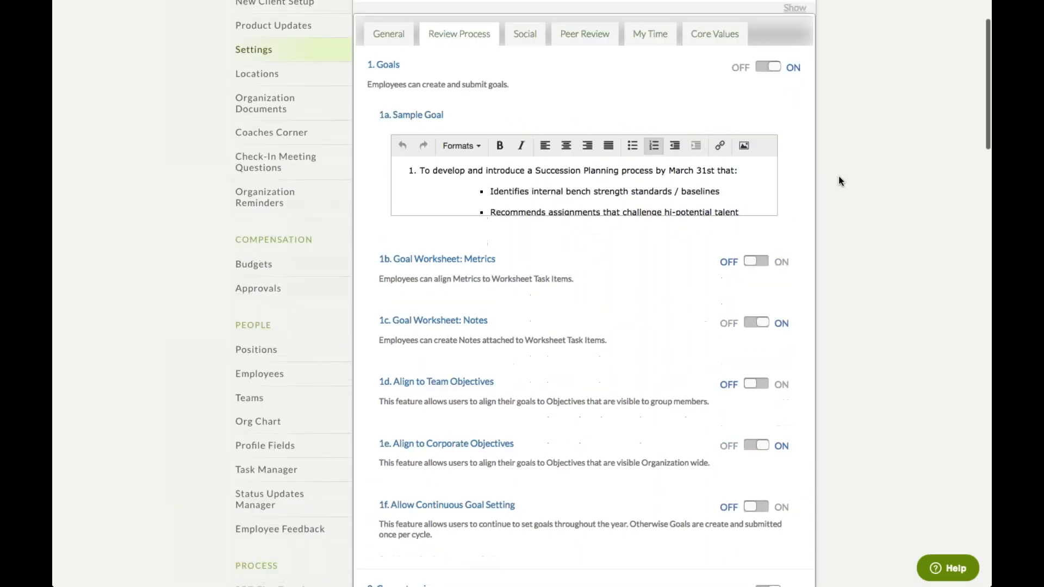
{"action": "left_click", "coordinate": [532, 119]}
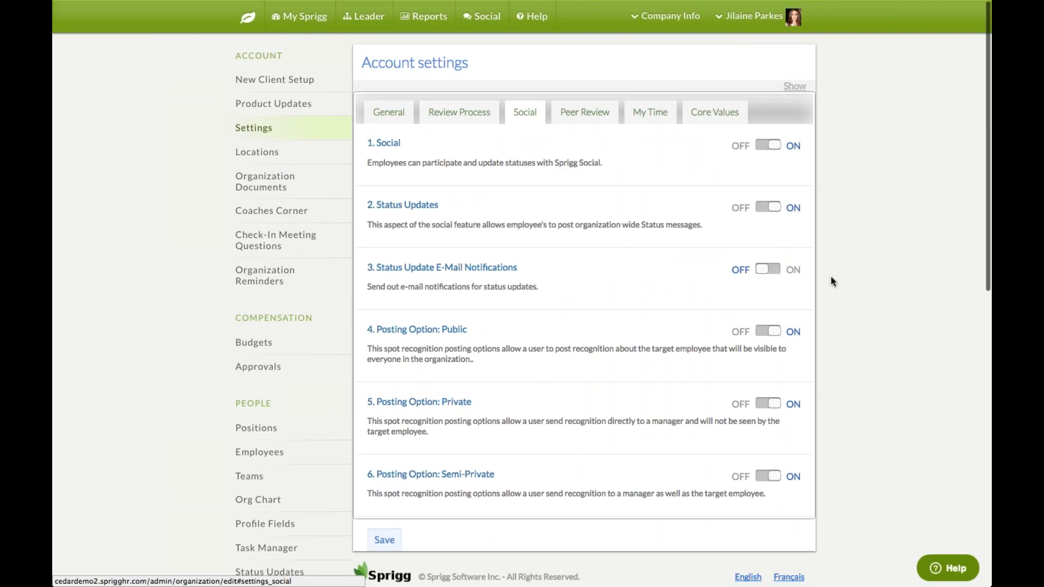
Switch off My Time, save the settings and return to the home dashboard
{"action": "left_click", "coordinate": [650, 113]}
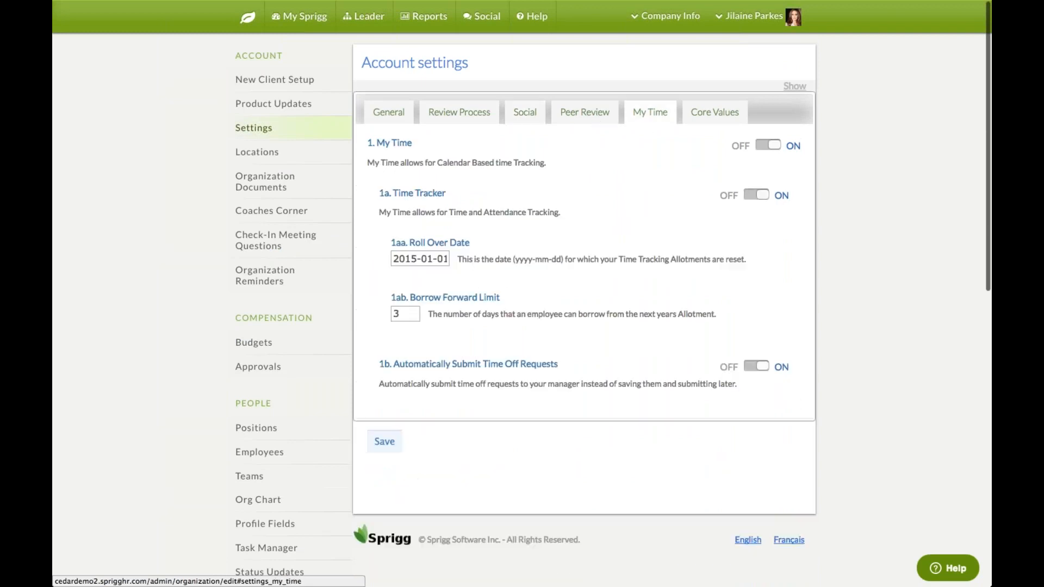
{"action": "left_click", "coordinate": [774, 150]}
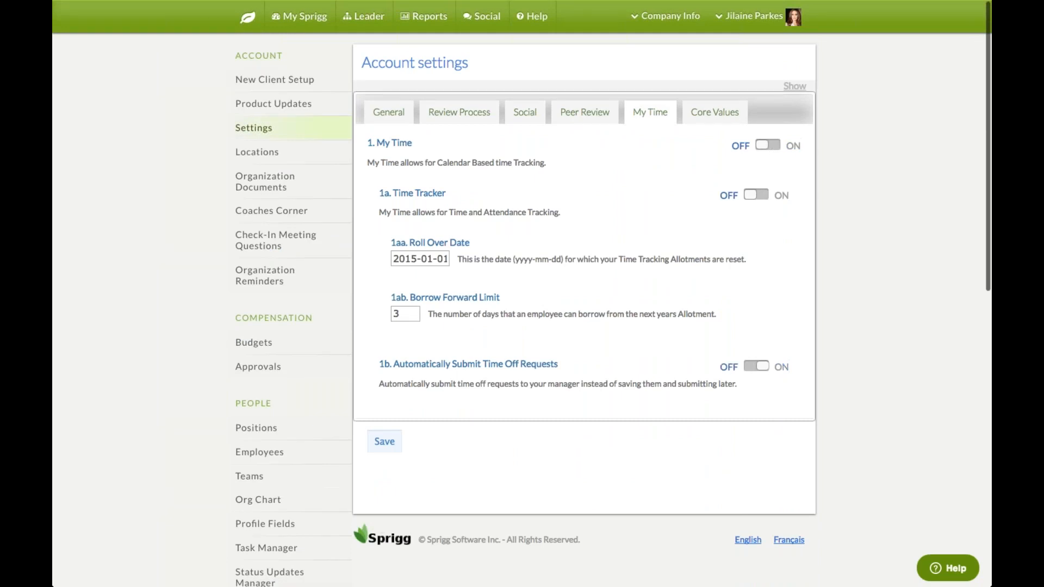
{"action": "left_click", "coordinate": [380, 441]}
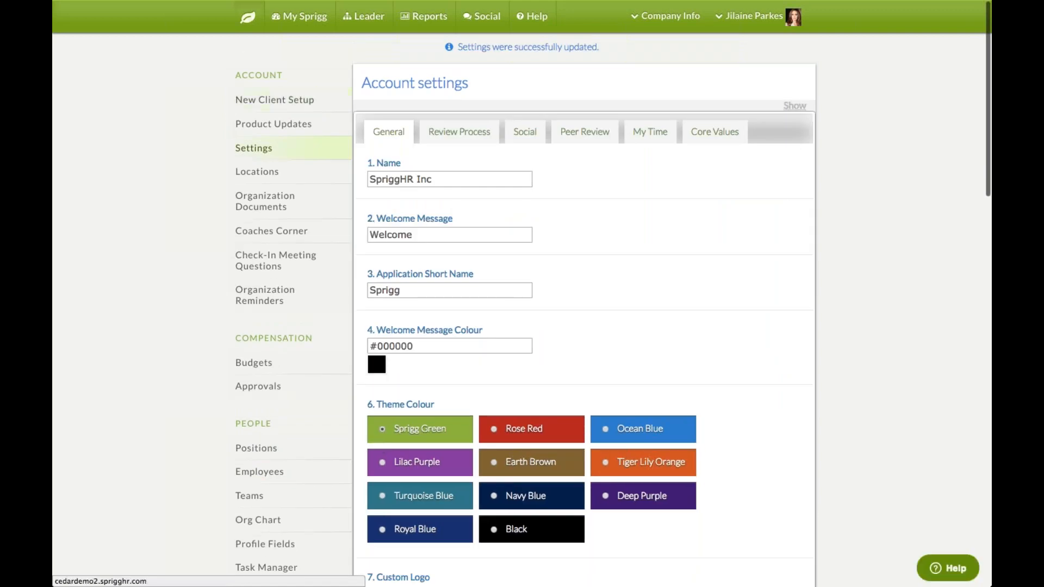
{"action": "left_click", "coordinate": [249, 22]}
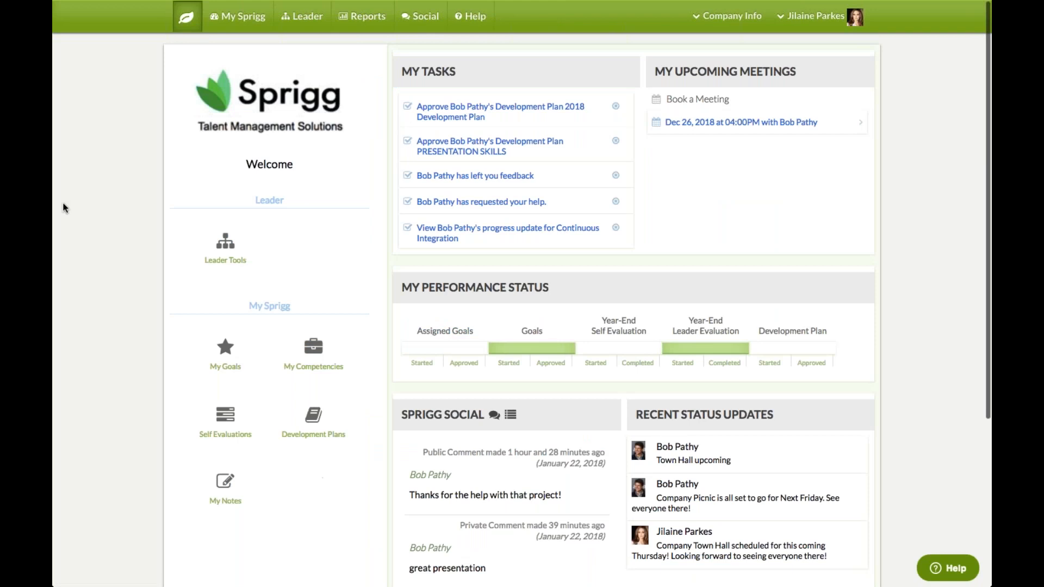
Return to the Admin Panel, browse the General settings, then go to Organization Reminders
{"action": "left_click", "coordinate": [794, 22]}
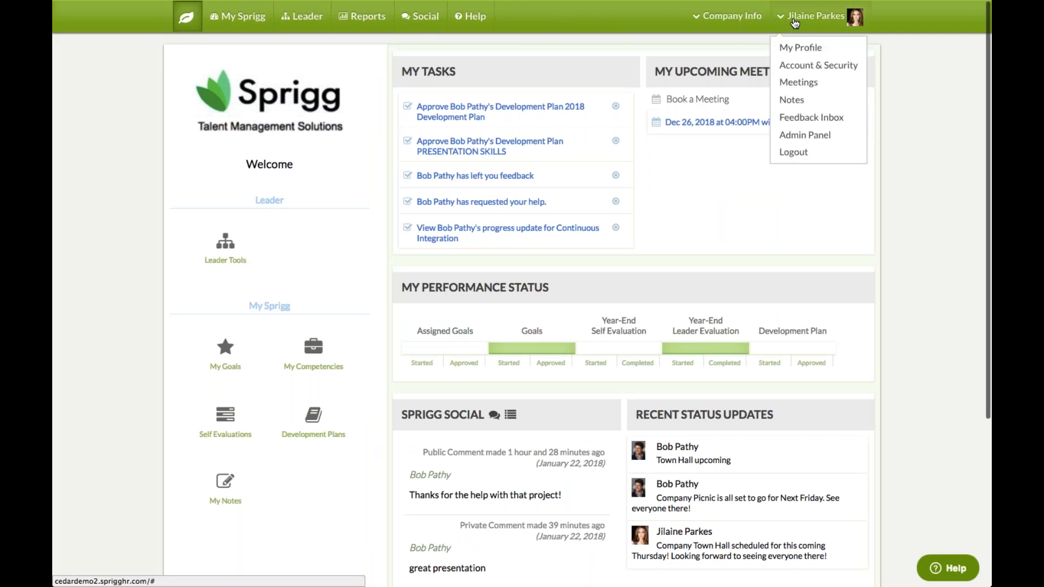
{"action": "left_click", "coordinate": [797, 140]}
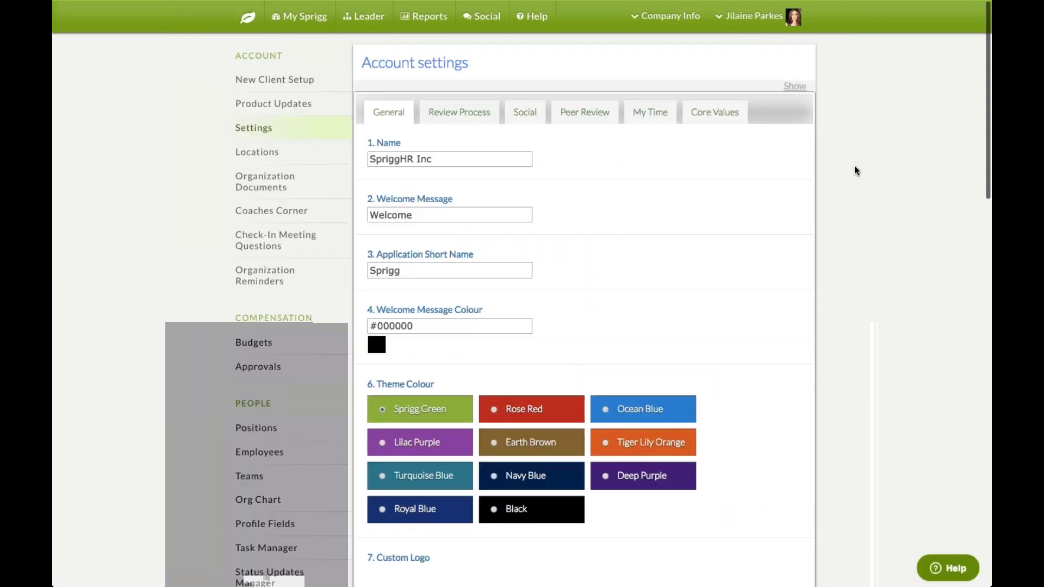
{"action": "scroll", "coordinate": [856, 170], "scroll_direction": "down", "scroll_amount": 2}
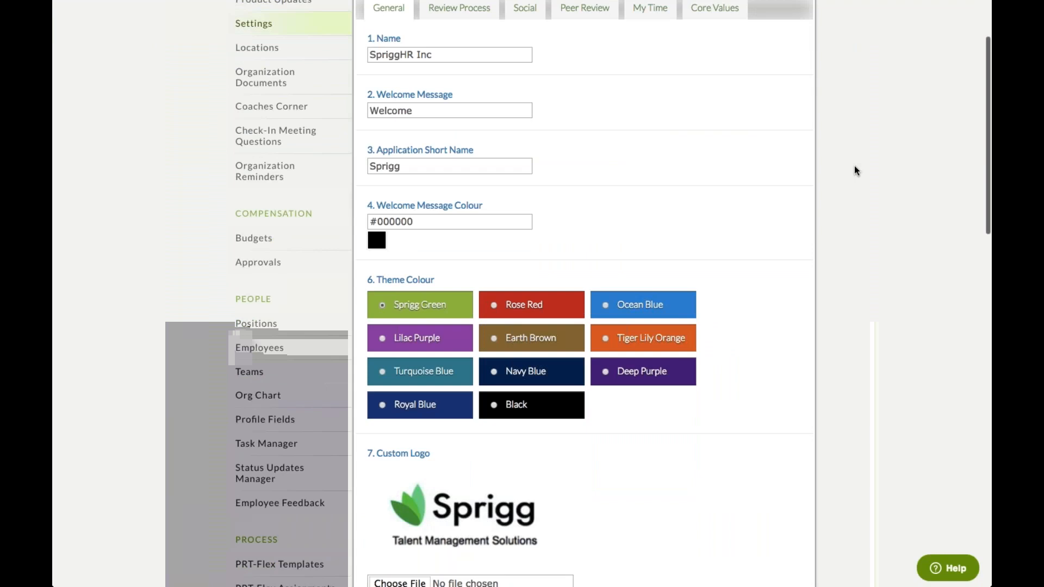
{"action": "scroll", "coordinate": [856, 170], "scroll_direction": "down", "scroll_amount": 2}
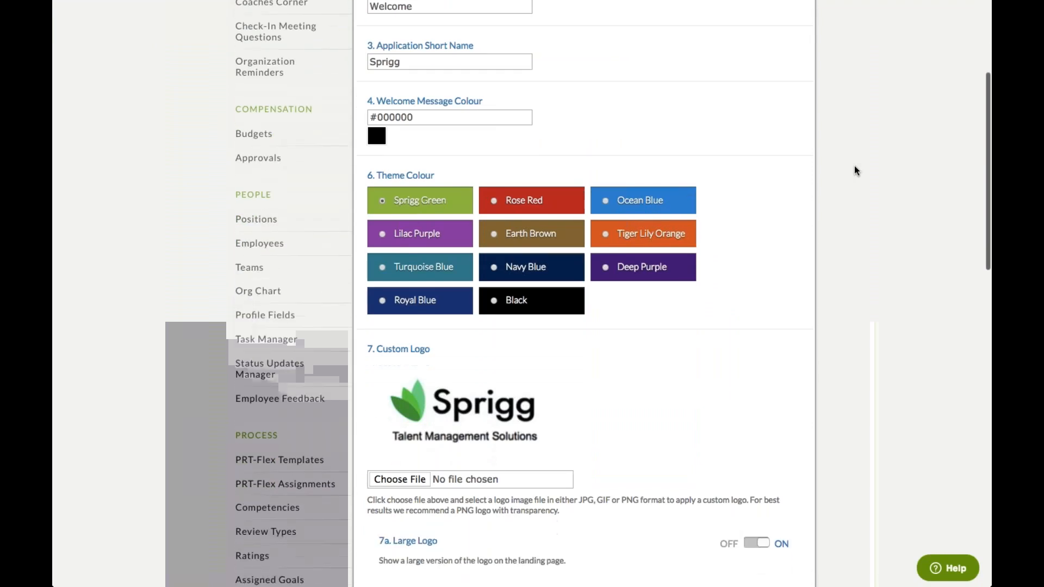
{"action": "scroll", "coordinate": [856, 170], "scroll_direction": "up", "scroll_amount": 4}
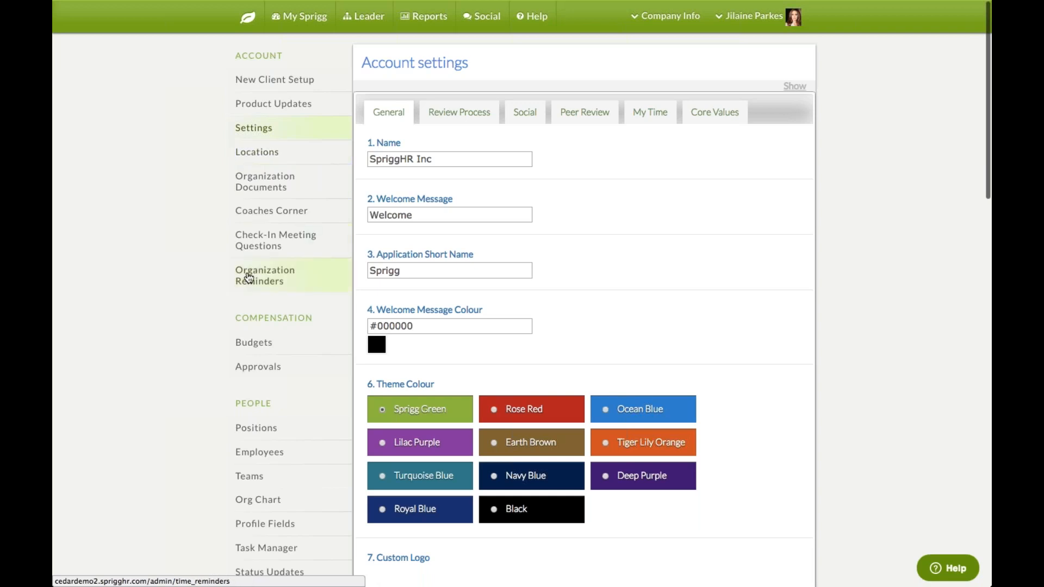
{"action": "left_click", "coordinate": [248, 277]}
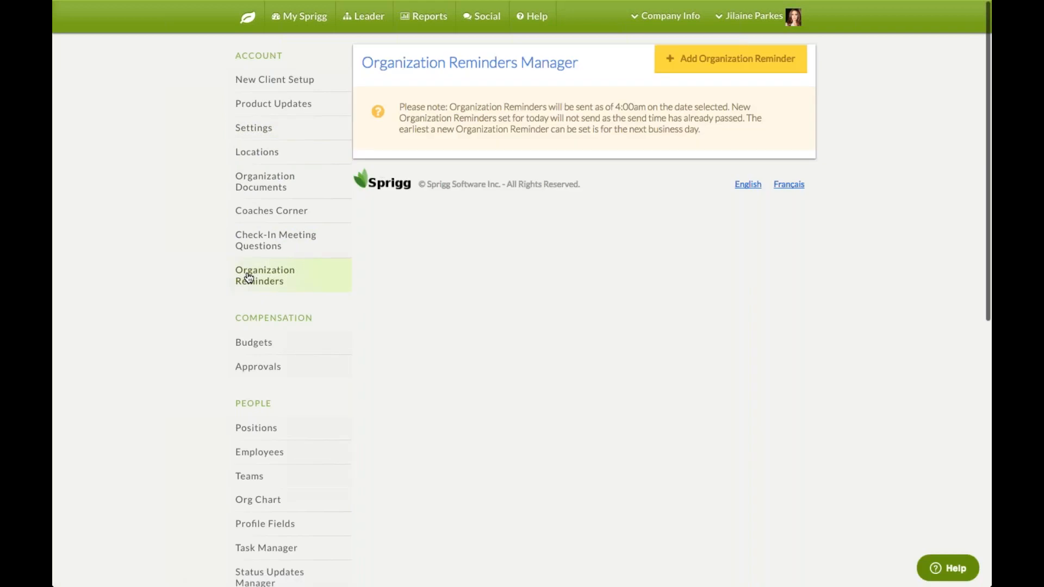
Start a new organization reminder from the Organization Reminders Manager
{"action": "left_click", "coordinate": [705, 66]}
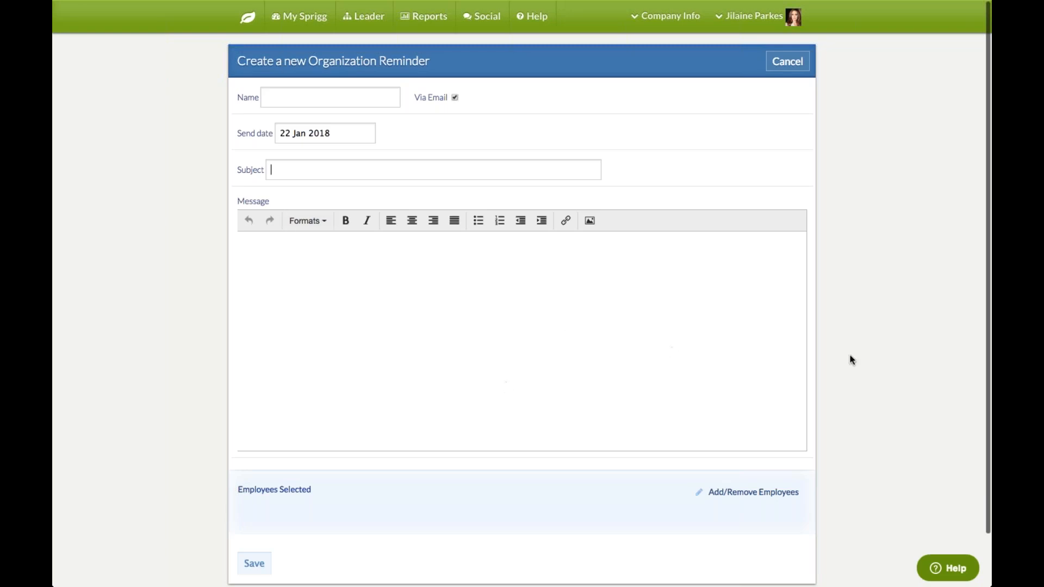
Look at the reminder's employee recipient picker without changes, then cancel the new reminder
{"action": "scroll", "coordinate": [851, 361], "scroll_direction": "down", "scroll_amount": 2}
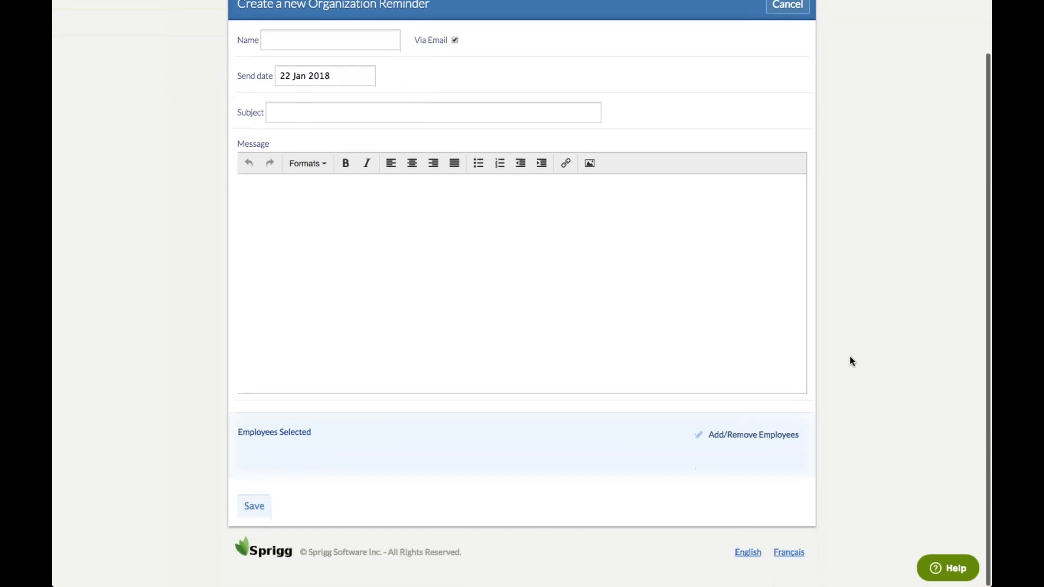
{"action": "left_click", "coordinate": [746, 437]}
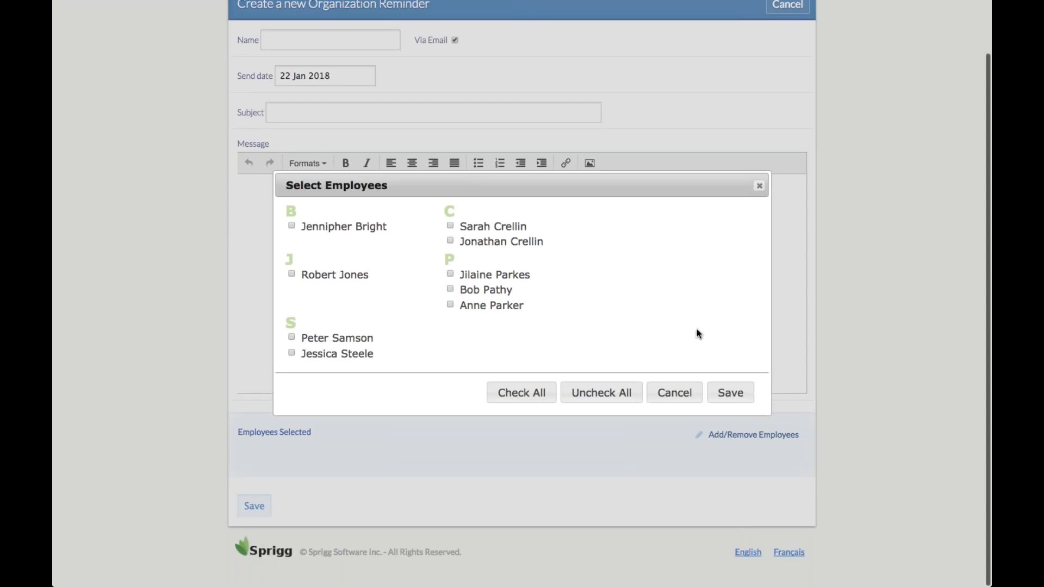
{"action": "left_click", "coordinate": [759, 186]}
{"action": "scroll", "coordinate": [889, 183], "scroll_direction": "up", "scroll_amount": 2}
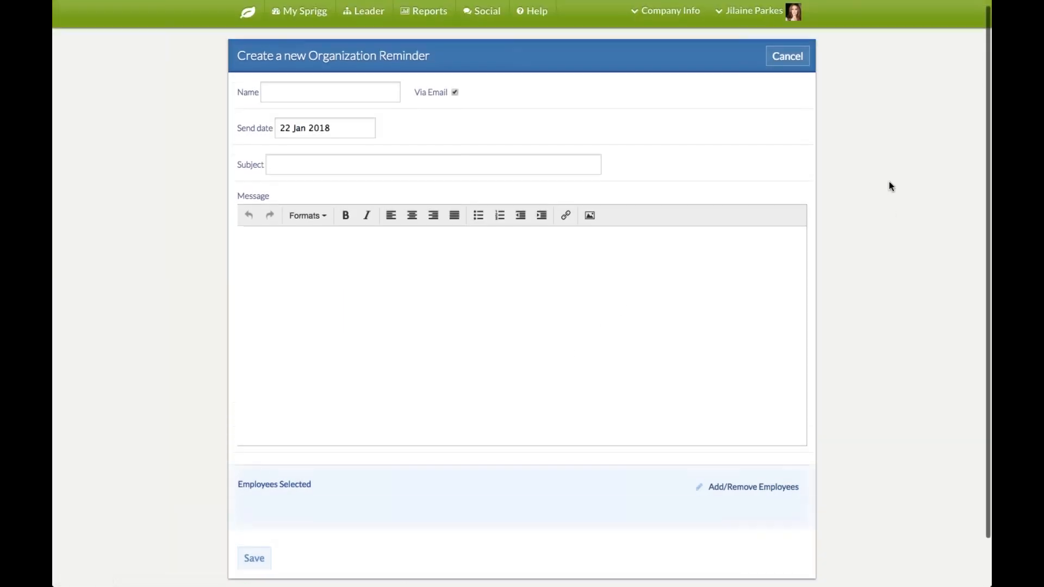
{"action": "left_click", "coordinate": [794, 63]}
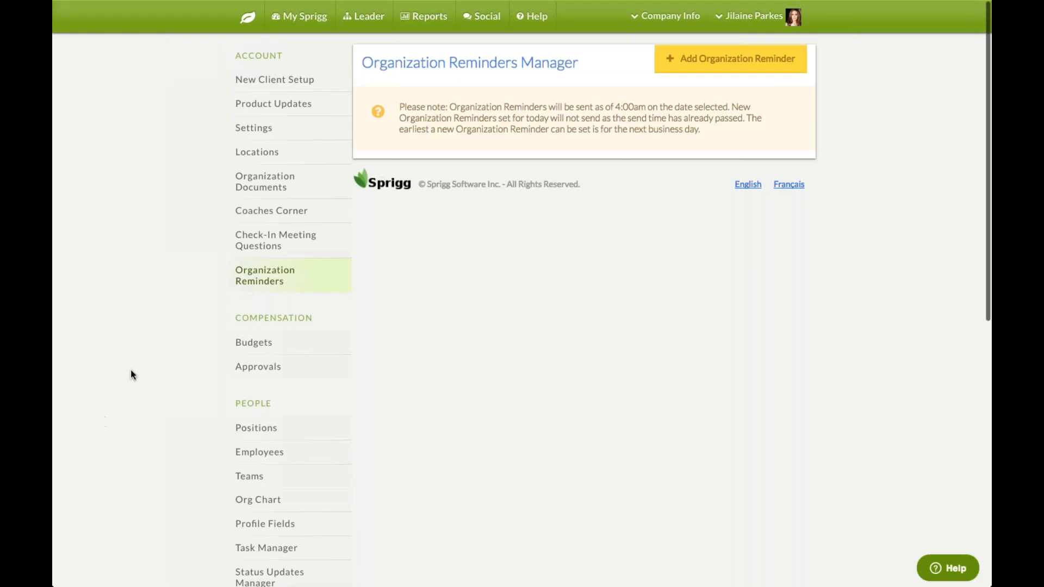
Open New Client Setup and review its five Incomplete setup steps
{"action": "left_click", "coordinate": [249, 86]}
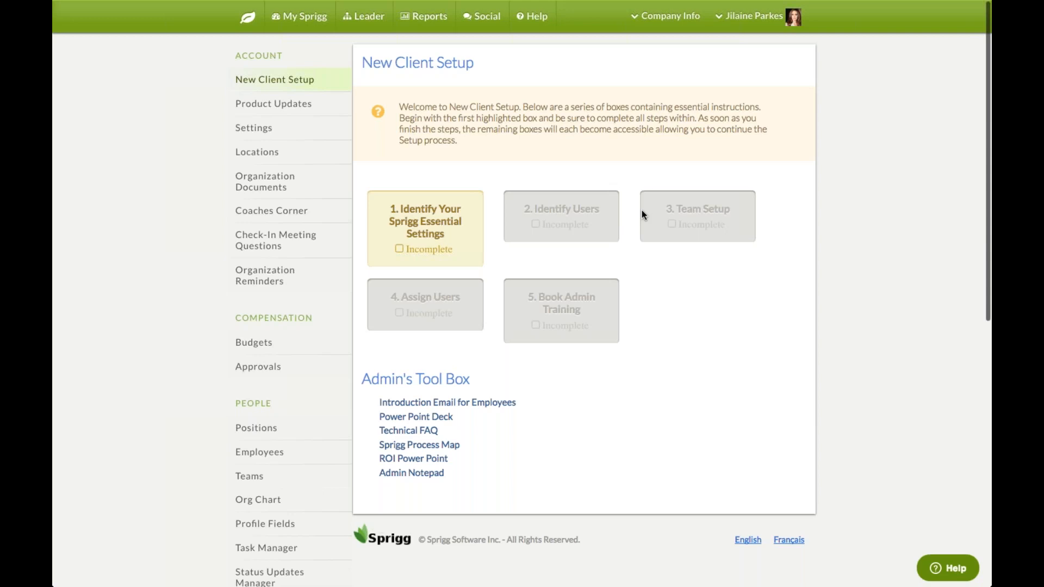
{"action": "scroll", "coordinate": [641, 214], "scroll_direction": "down", "scroll_amount": 1}
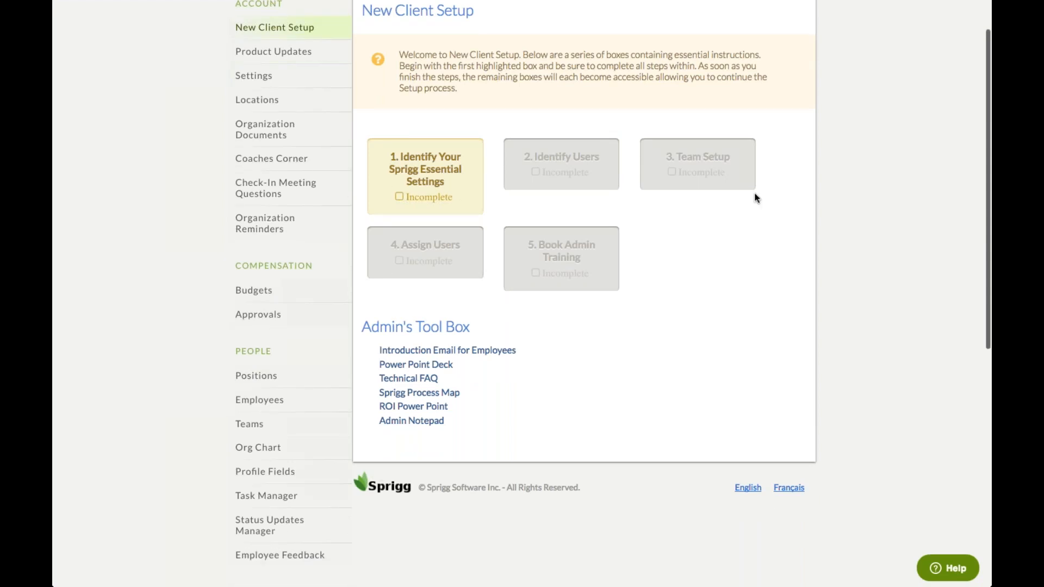
Open Teams, pan the Corporate tree, and preview the Information Technology team's edit page
{"action": "left_click", "coordinate": [255, 430]}
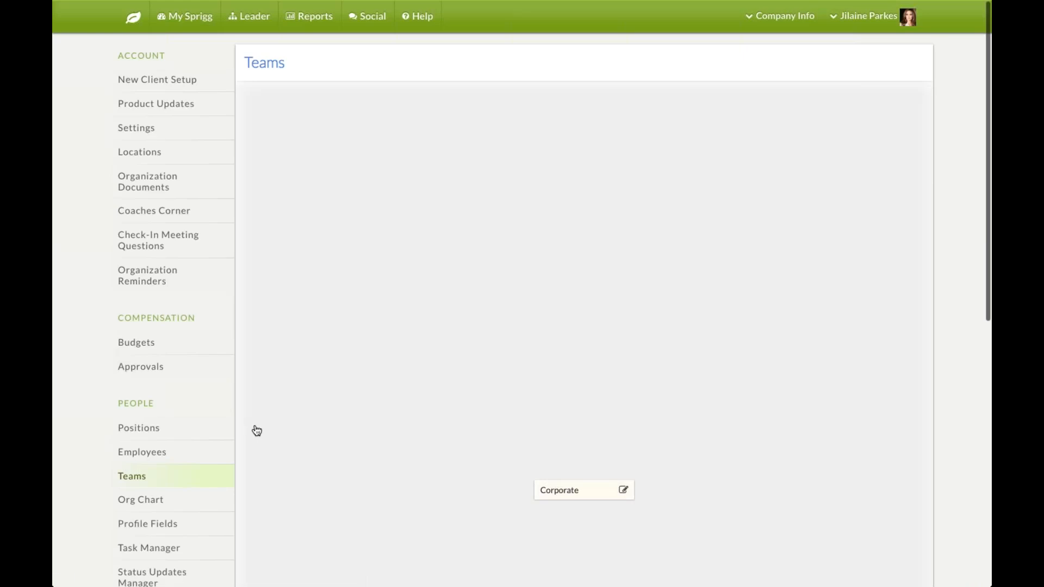
{"action": "left_click_drag", "start_coordinate": [419, 520], "coordinate": [356, 293]}
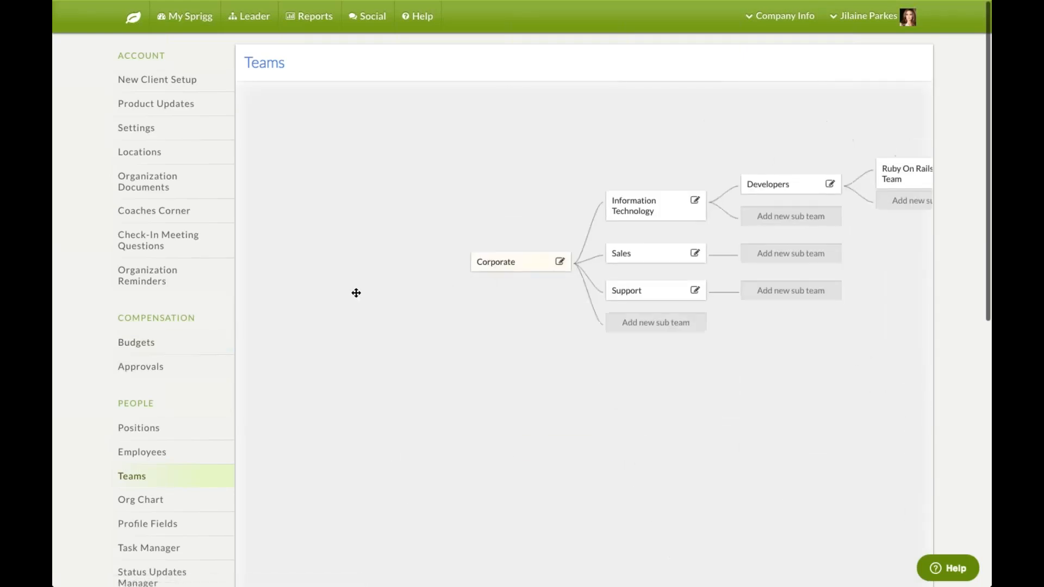
{"action": "left_click_drag", "start_coordinate": [653, 116], "coordinate": [510, 163]}
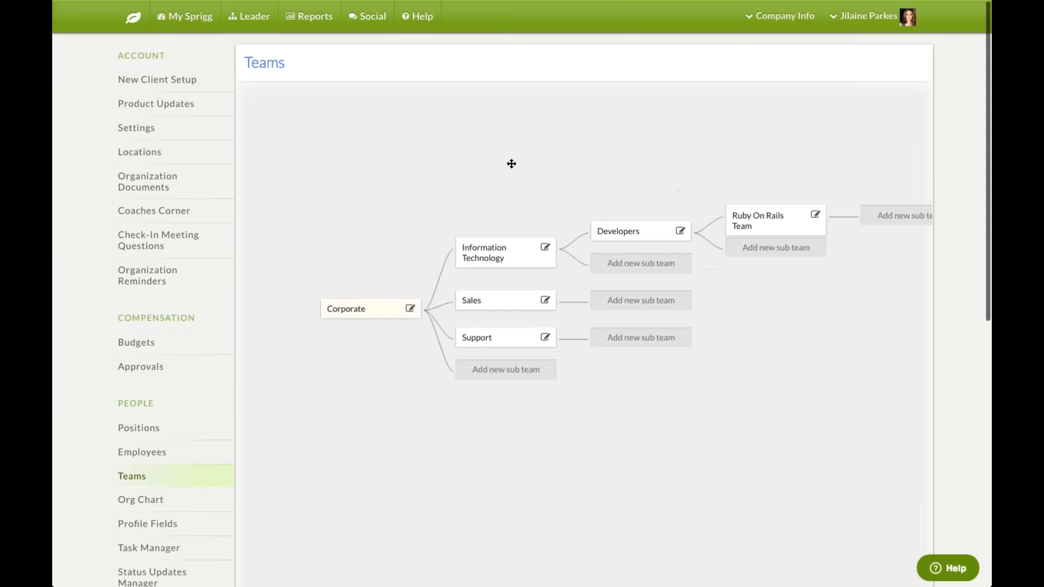
{"action": "left_click", "coordinate": [545, 247]}
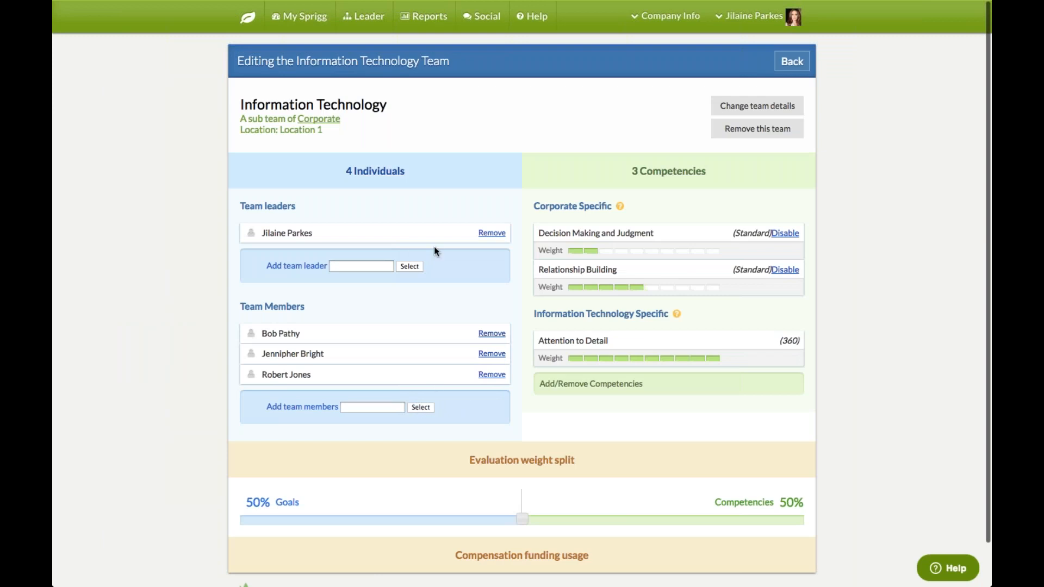
{"action": "left_click", "coordinate": [792, 62]}
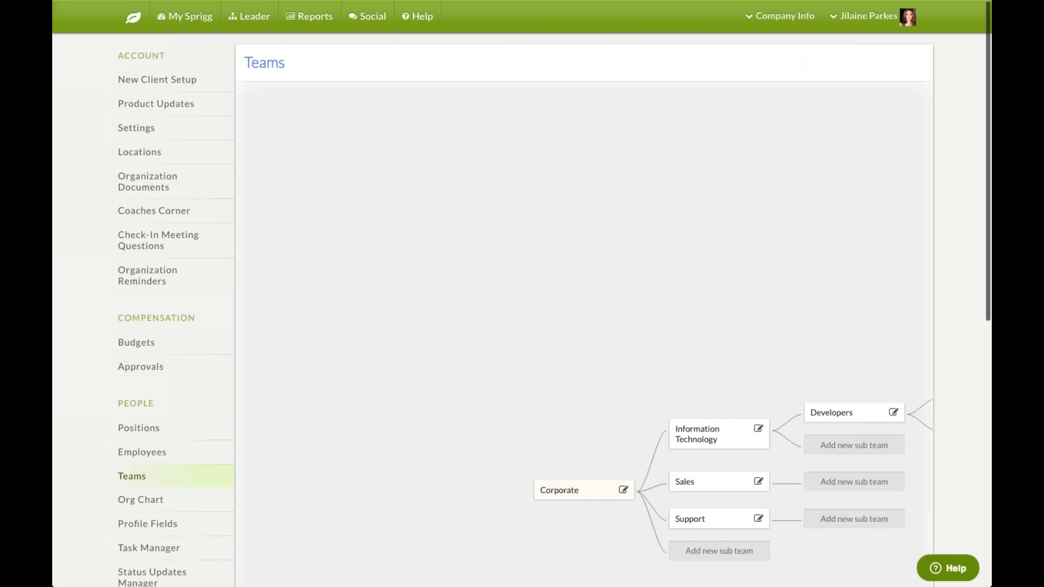
Go back to New Client Setup and scroll through the setup steps and Admin's Tool Box
{"action": "left_click", "coordinate": [157, 79]}
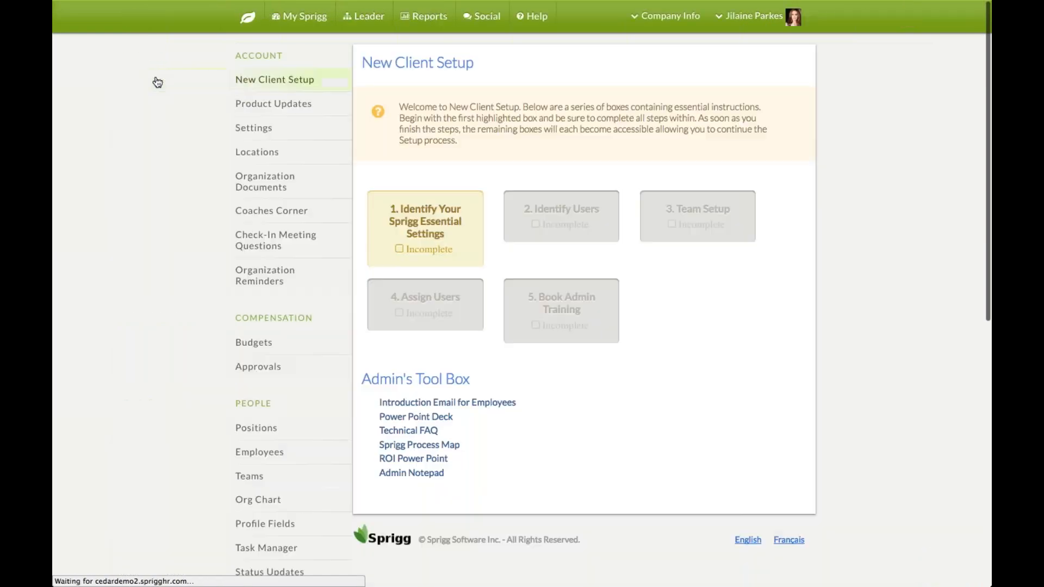
{"action": "scroll", "coordinate": [929, 244], "scroll_direction": "down", "scroll_amount": 4}
{"action": "scroll", "coordinate": [929, 244], "scroll_direction": "down", "scroll_amount": 2}
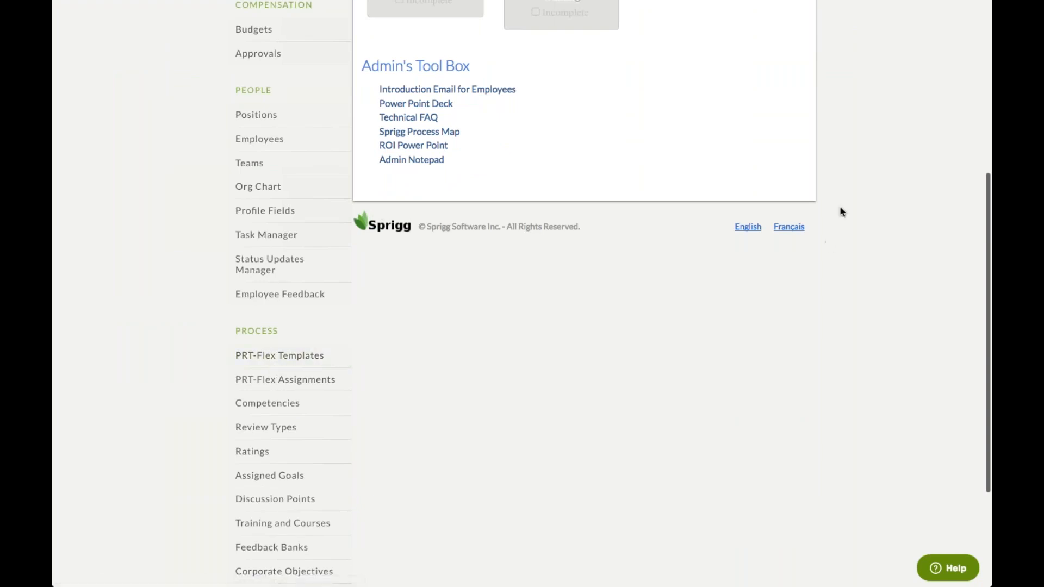
{"action": "scroll", "coordinate": [848, 190], "scroll_direction": "up", "scroll_amount": 3}
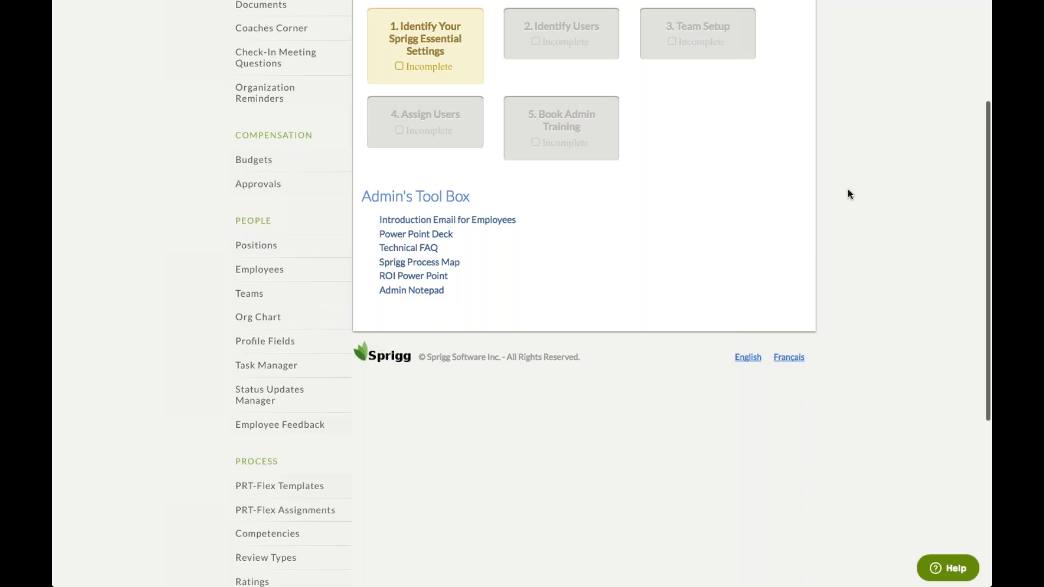
{"action": "scroll", "coordinate": [850, 194], "scroll_direction": "up", "scroll_amount": 1}
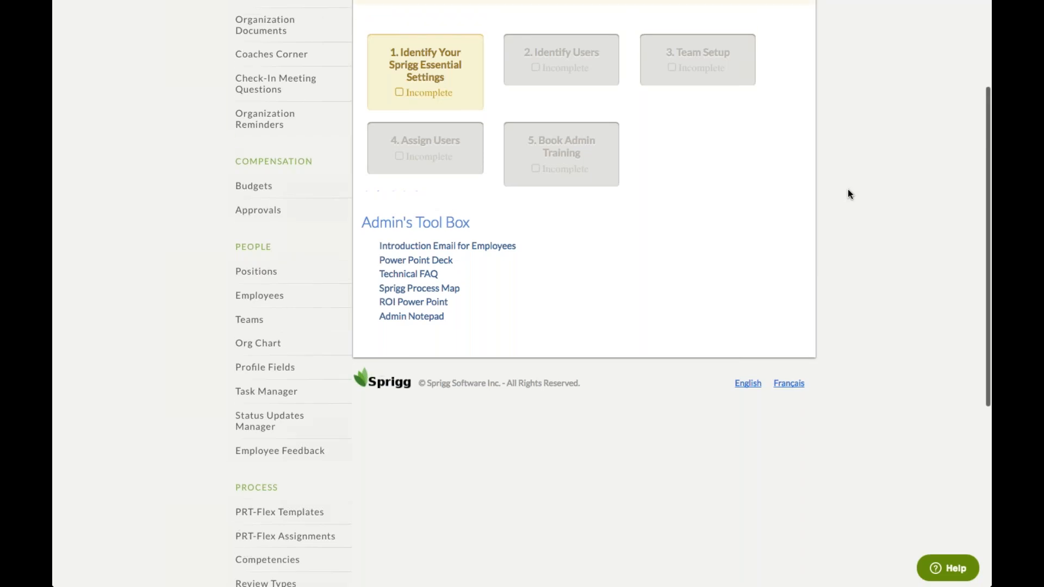
{"action": "scroll", "coordinate": [850, 194], "scroll_direction": "up", "scroll_amount": 5}
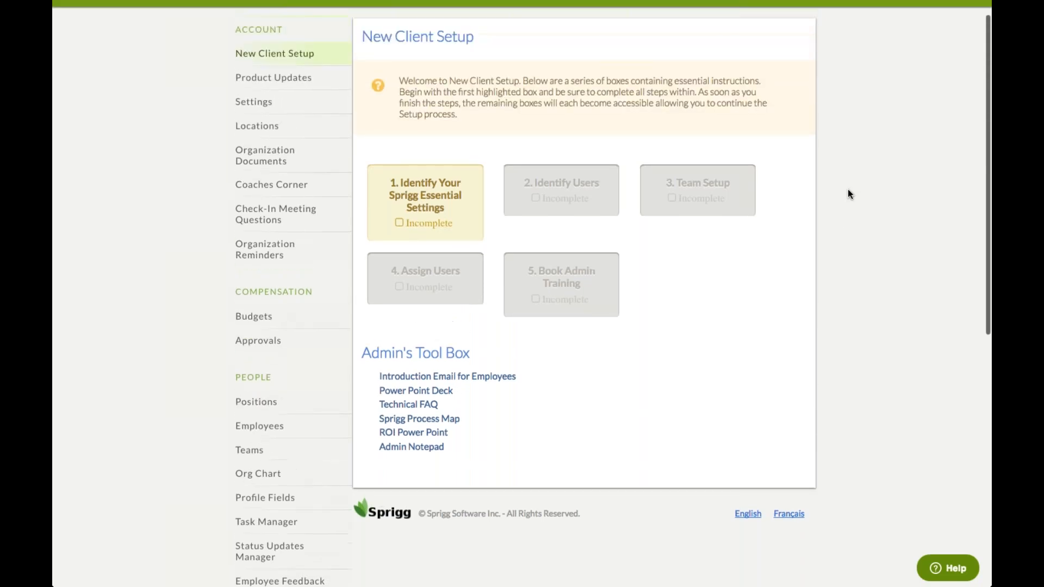
{"action": "scroll", "coordinate": [850, 194], "scroll_direction": "up", "scroll_amount": 1}
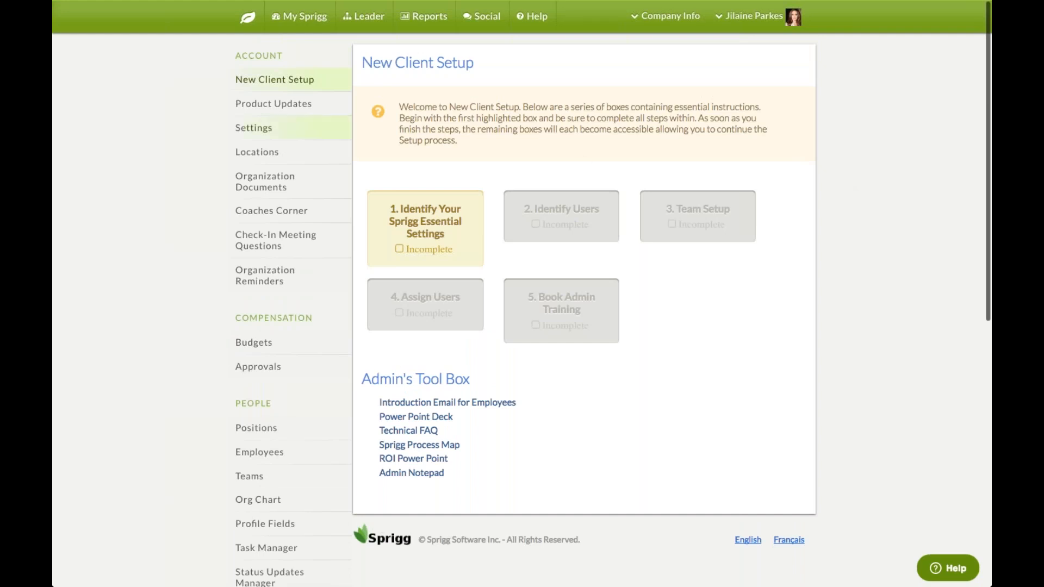
Browse the Core Values settings, then return to the My Sprigg home dashboard
{"action": "left_click", "coordinate": [245, 129]}
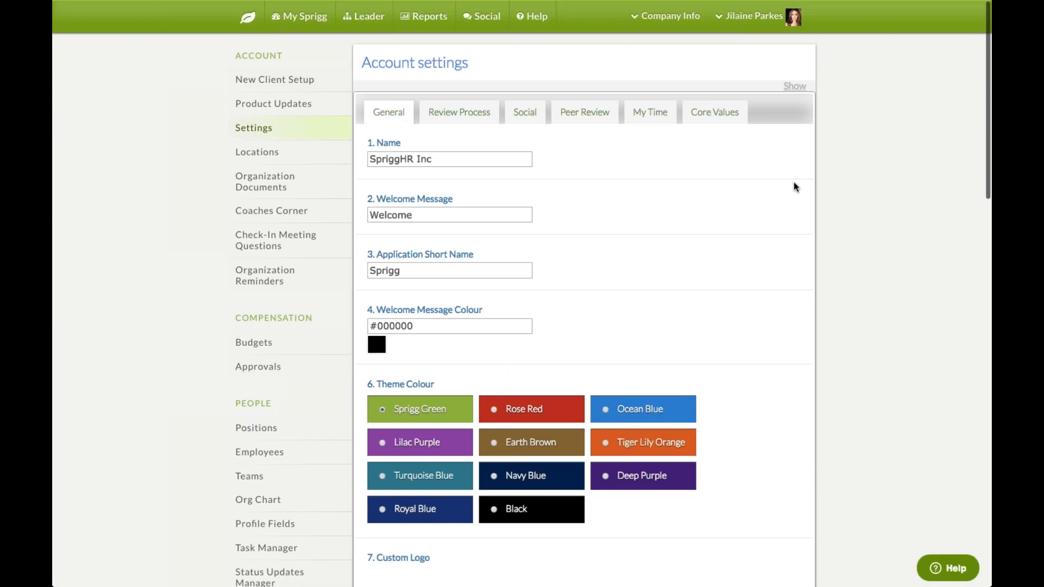
{"action": "left_click", "coordinate": [713, 120]}
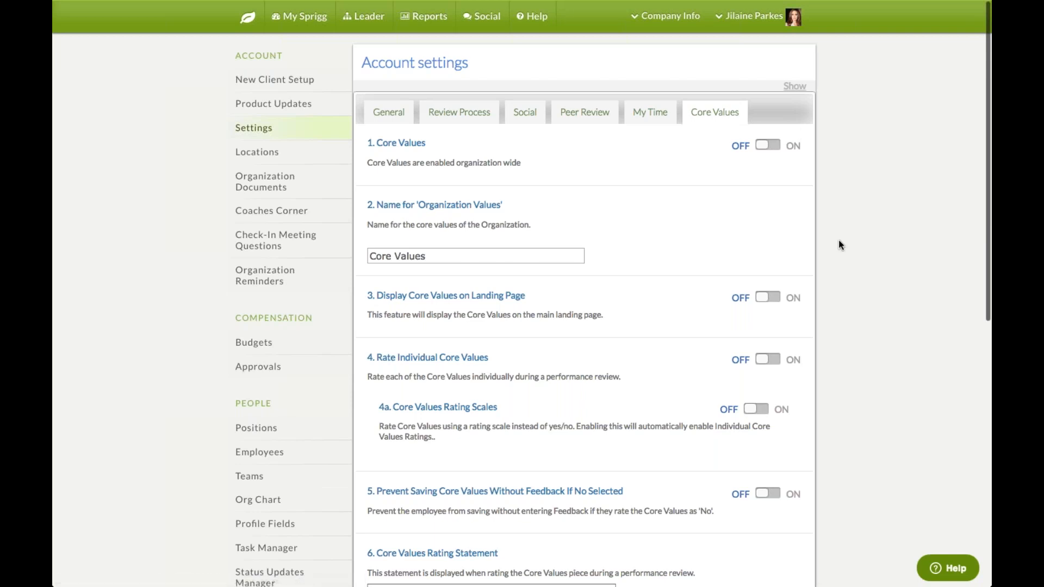
{"action": "scroll", "coordinate": [838, 241], "scroll_direction": "down", "scroll_amount": 1}
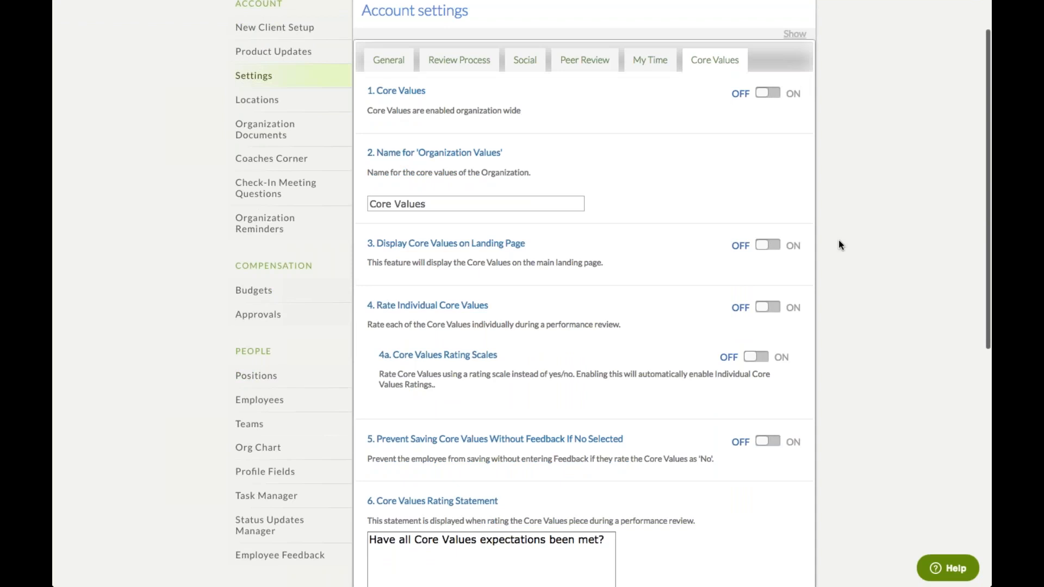
{"action": "scroll", "coordinate": [838, 245], "scroll_direction": "up", "scroll_amount": 1}
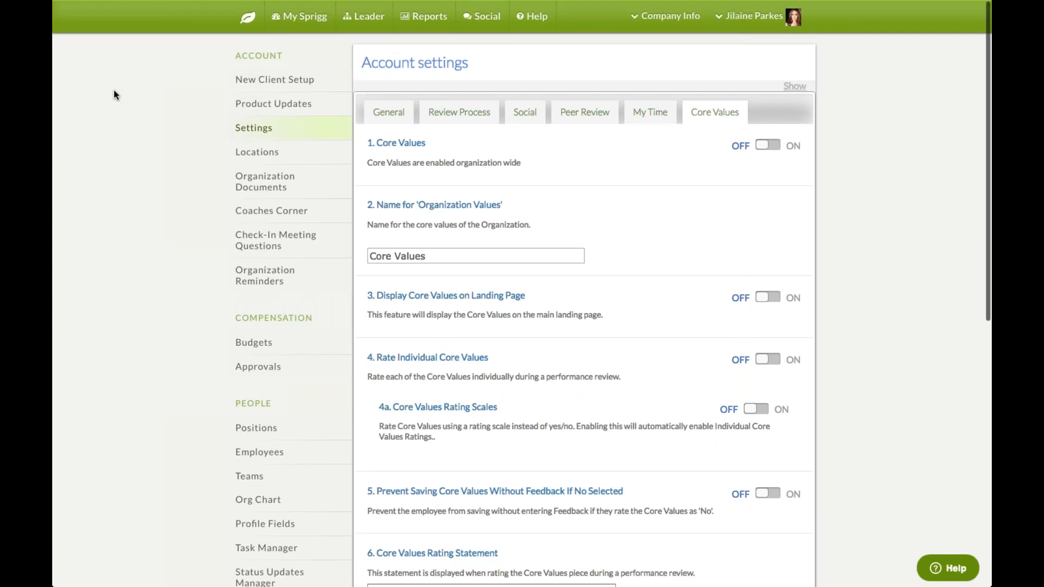
{"action": "left_click", "coordinate": [248, 23]}
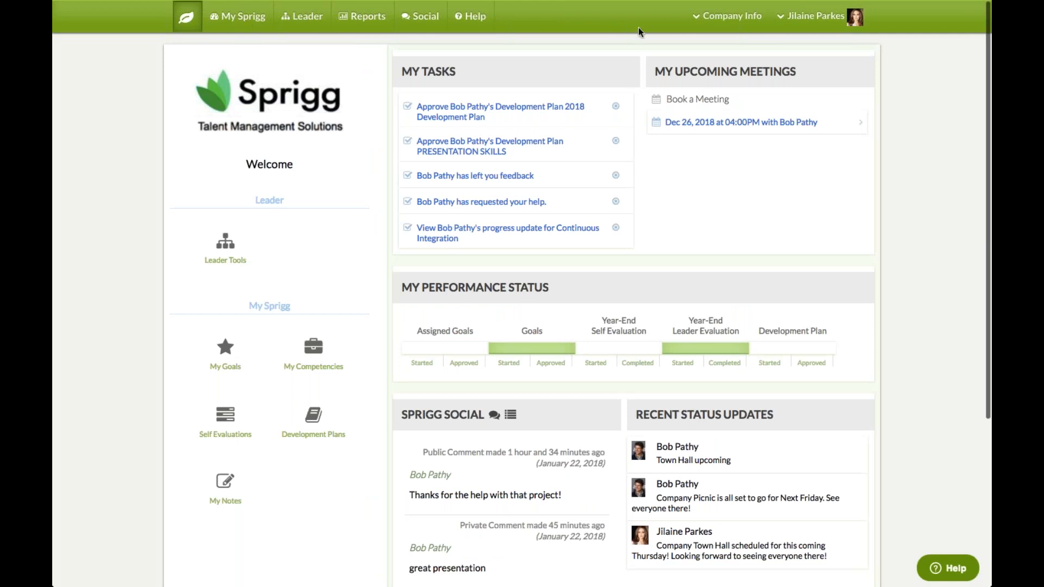
Log out of Sprigg from the user name dropdown
{"action": "left_click", "coordinate": [800, 27]}
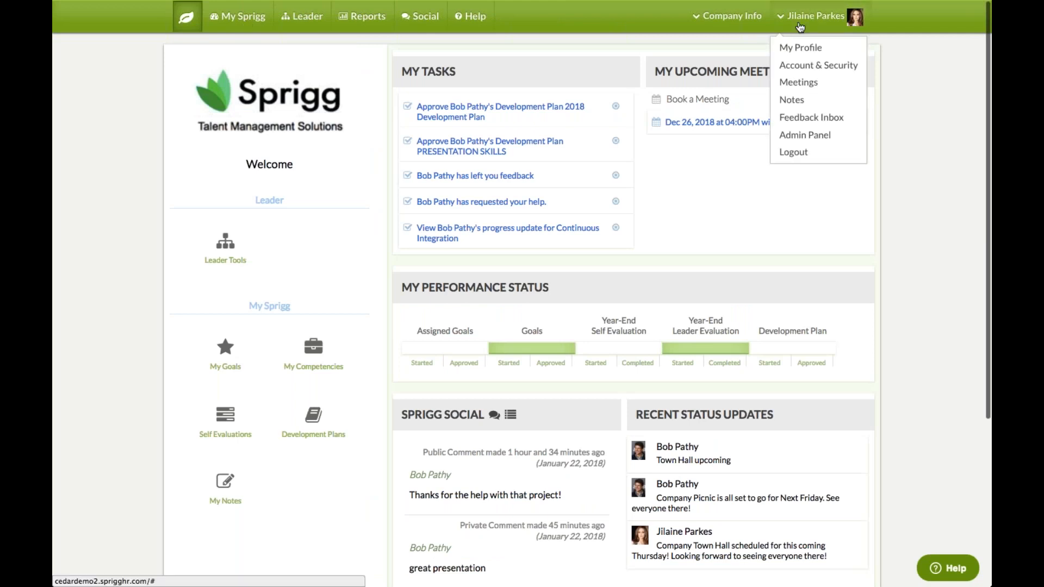
{"action": "left_click", "coordinate": [785, 154]}
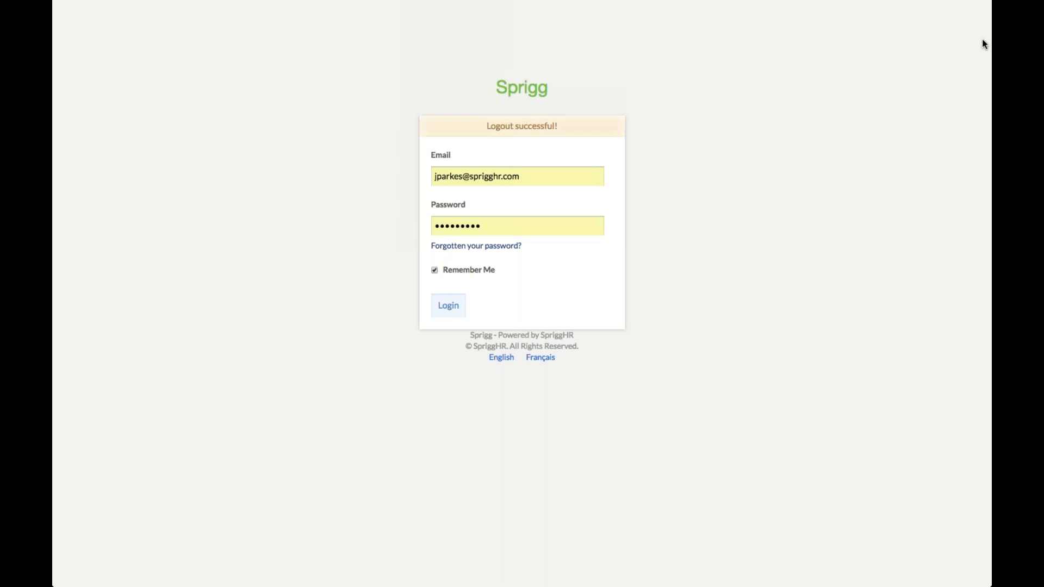
Switch to the desktop showing the Sprigg DEMO 2018 title slide in Preview
{"action": "key", "text": "ctrl+Left"}
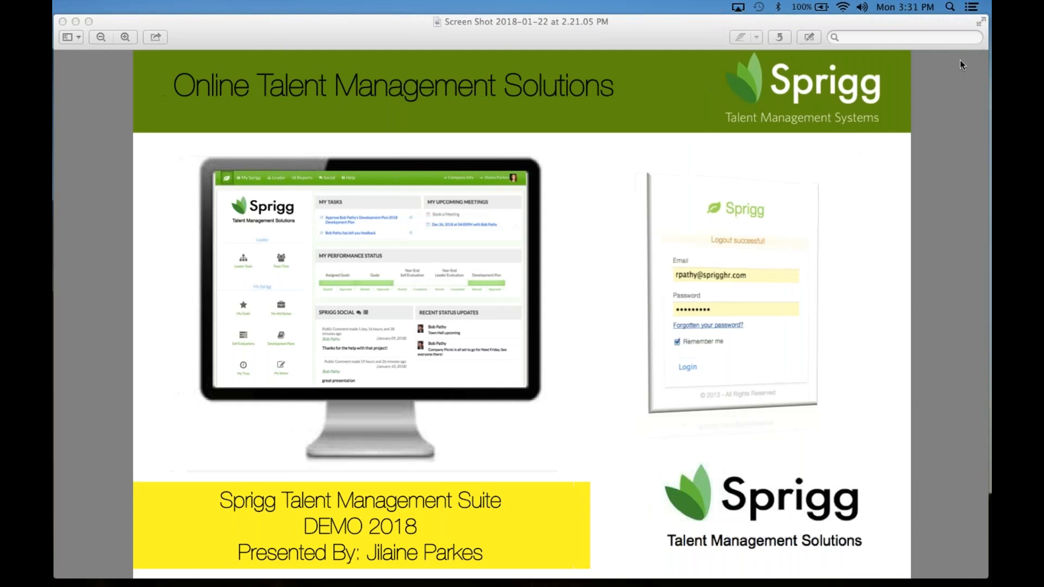